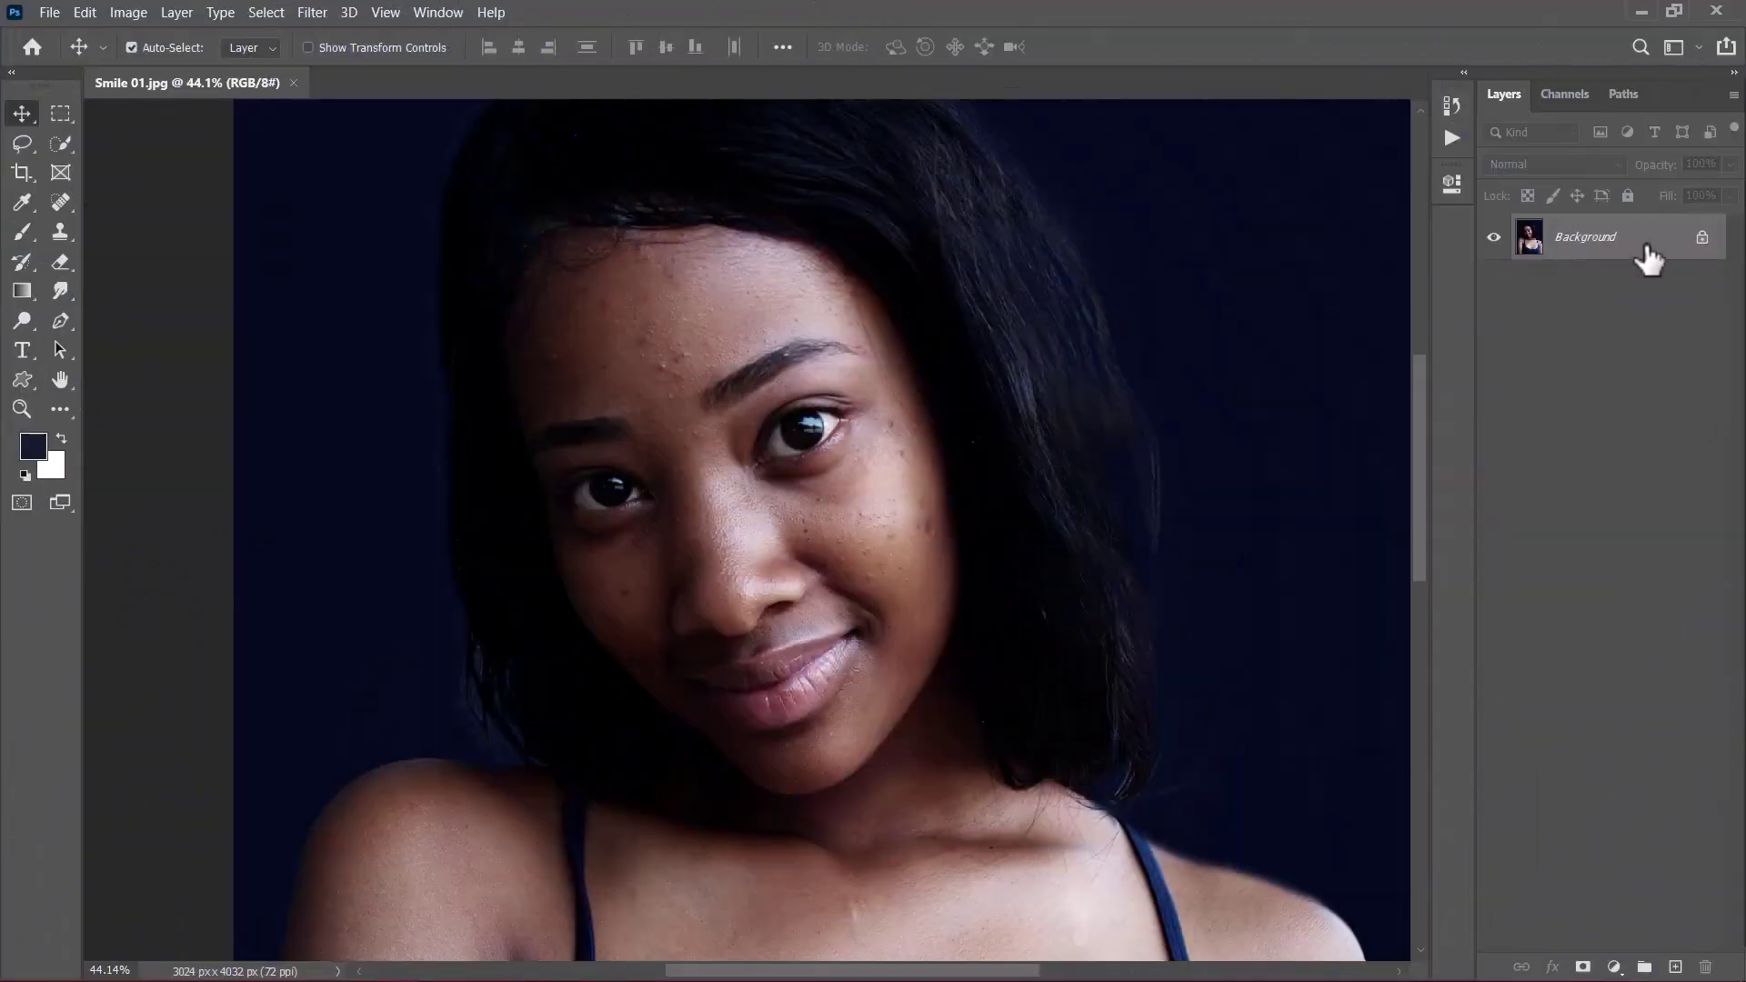
# Duplicate the Background layer, hide the original, and rename the duplicate Healing
pyautogui.hotkey('ctrl', 'j')
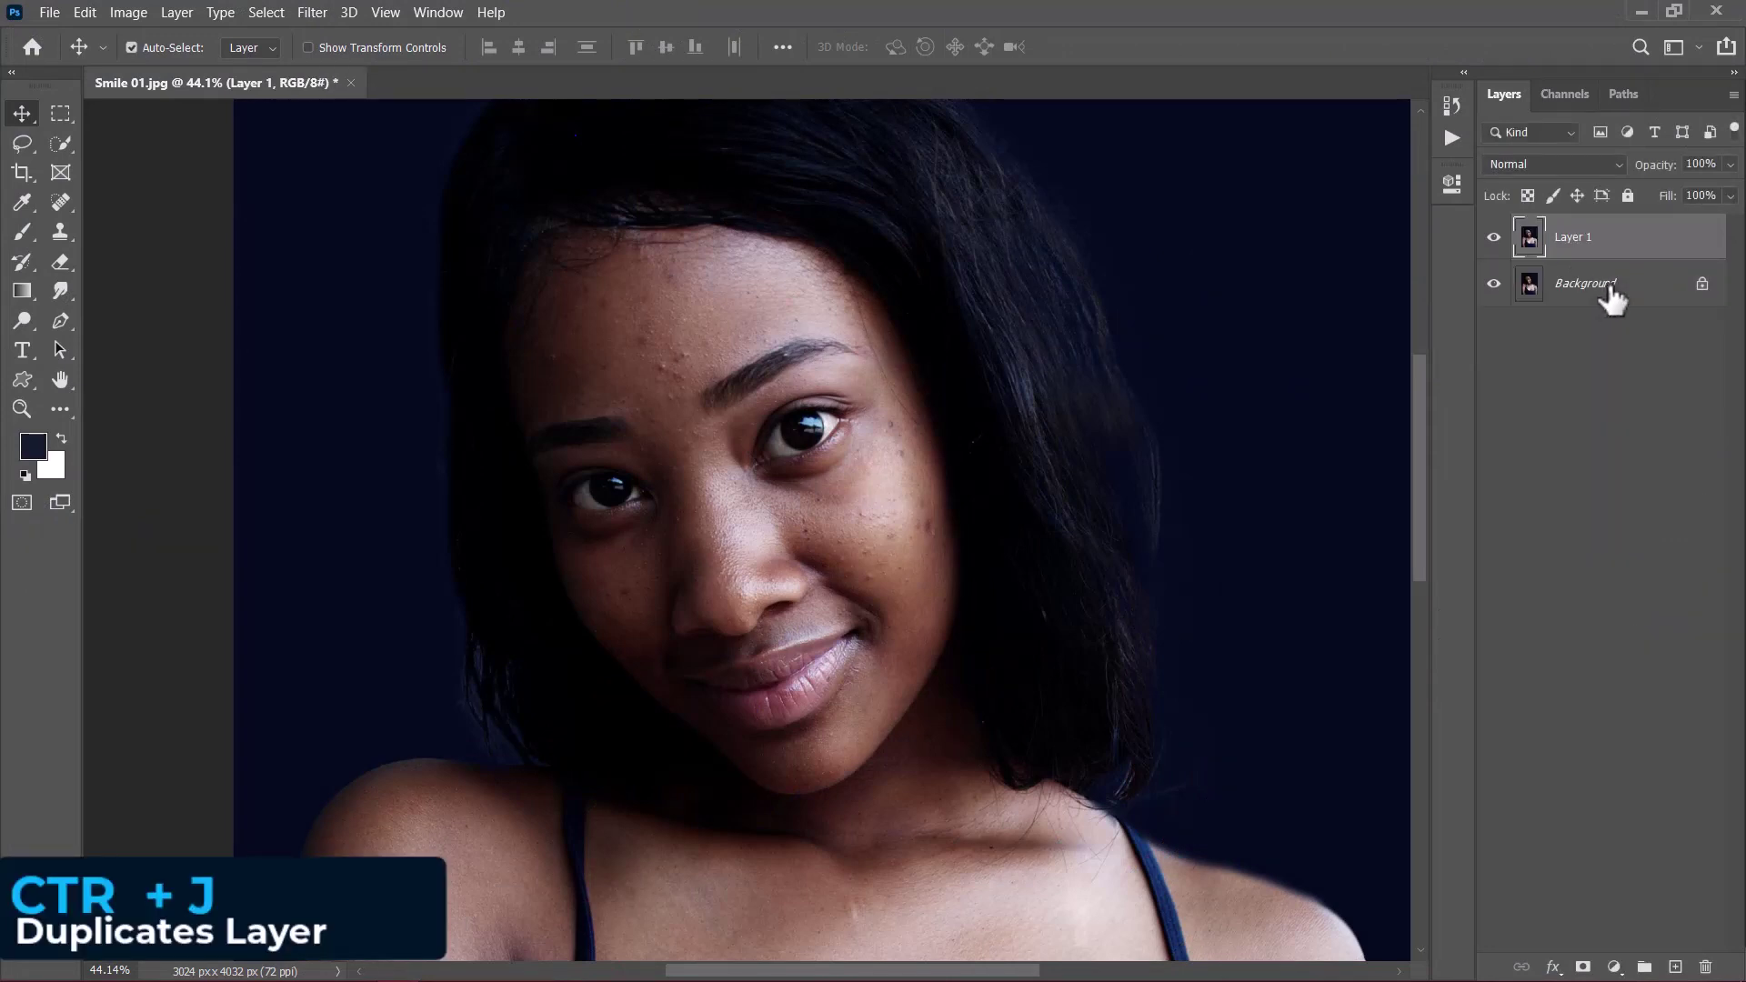
pyautogui.click(1494, 284)
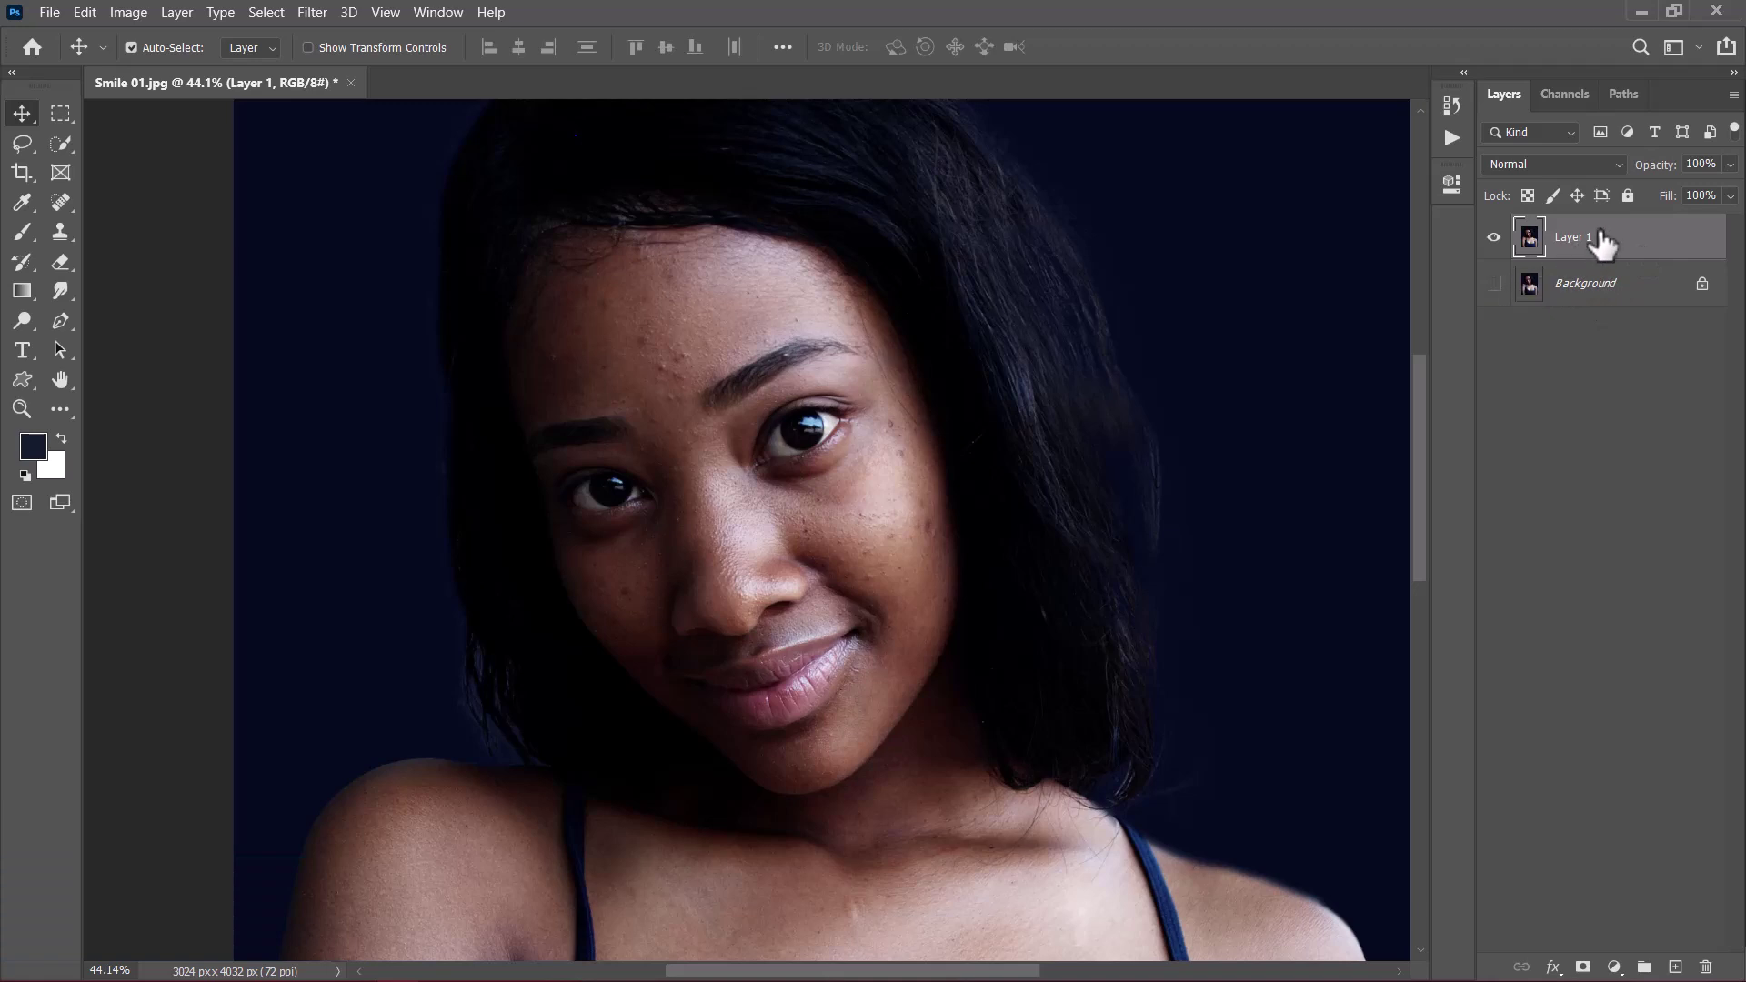
pyautogui.doubleClick(1574, 239)
pyautogui.write('Healing')
pyautogui.press('Return')
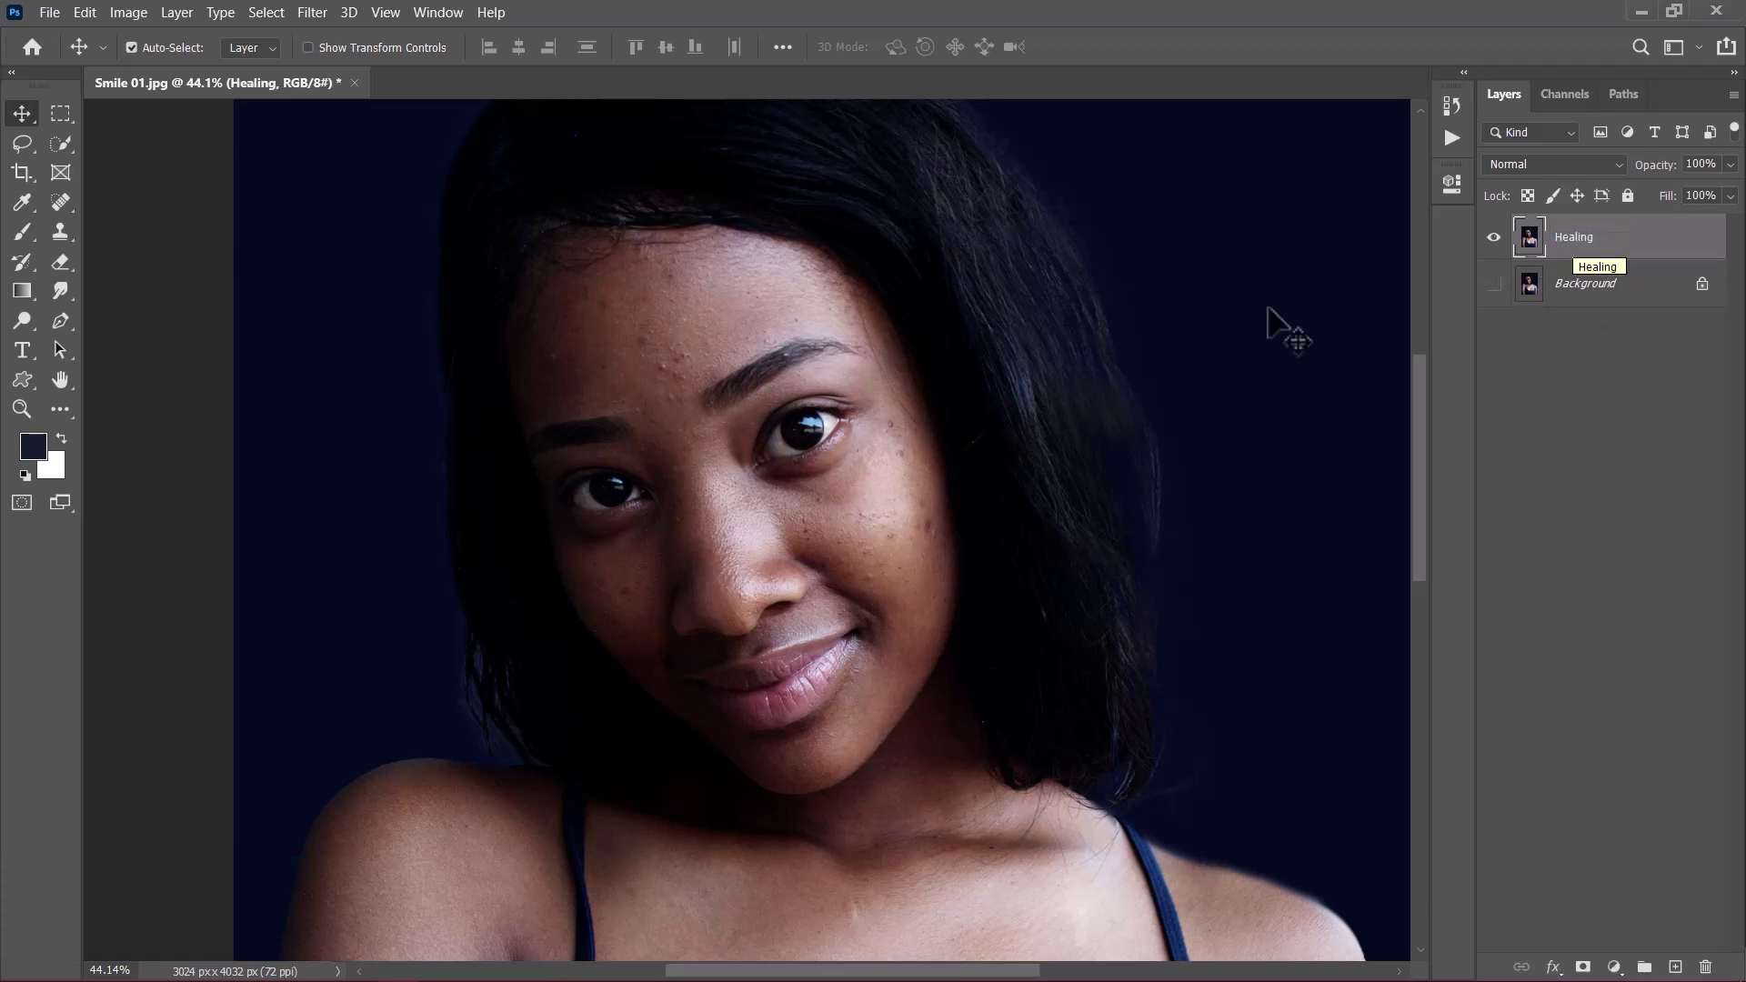
# Remove the blemishes on both cheeks with the content-aware Spot Healing Brush on the Healing layer
pyautogui.click(68, 207)
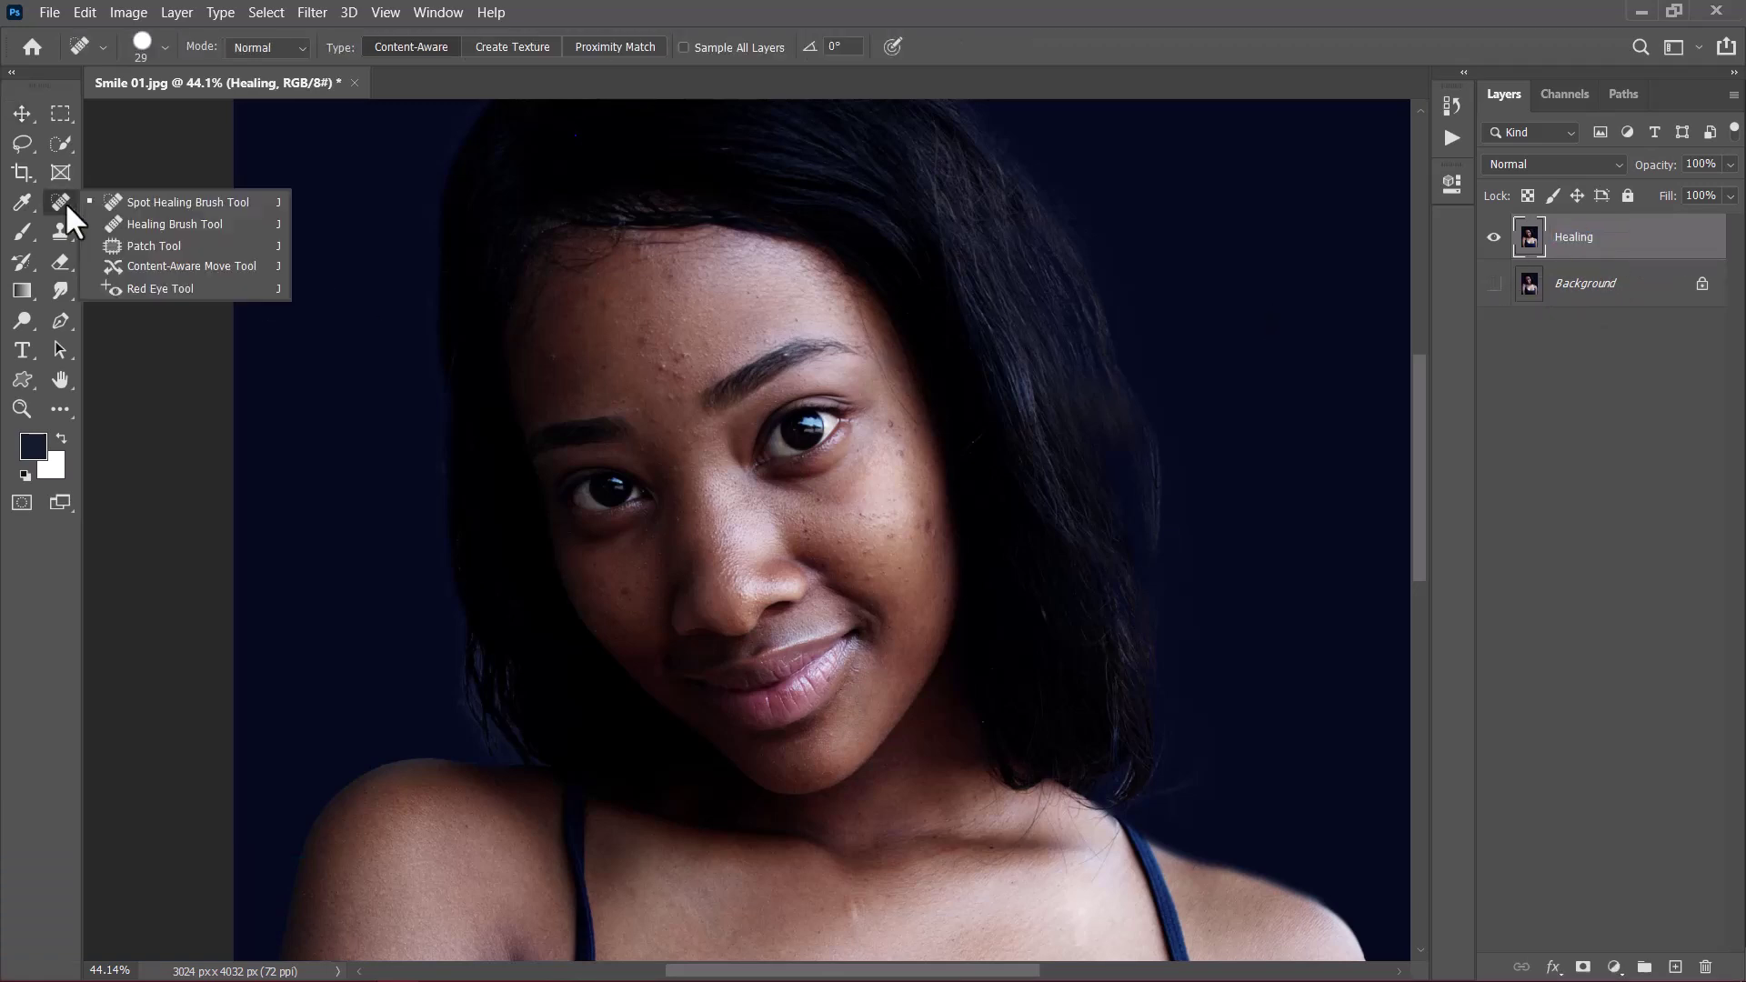
pyautogui.click(191, 206)
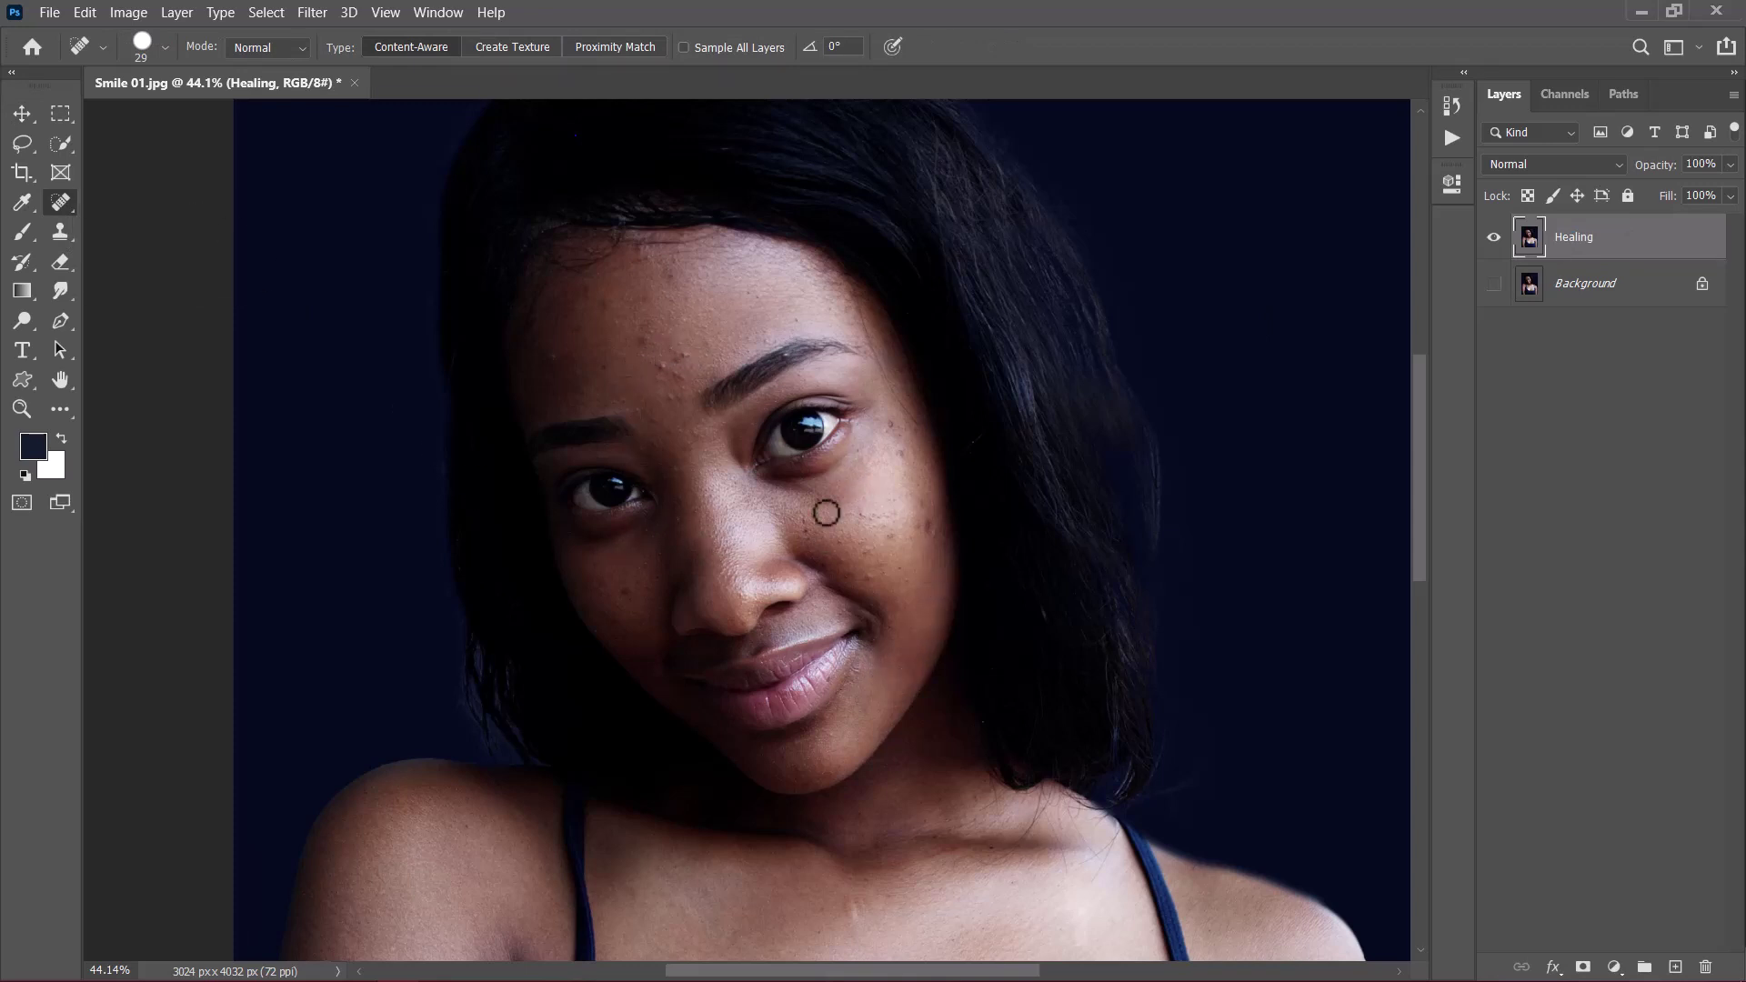
pyautogui.scroll(3, 888, 628)
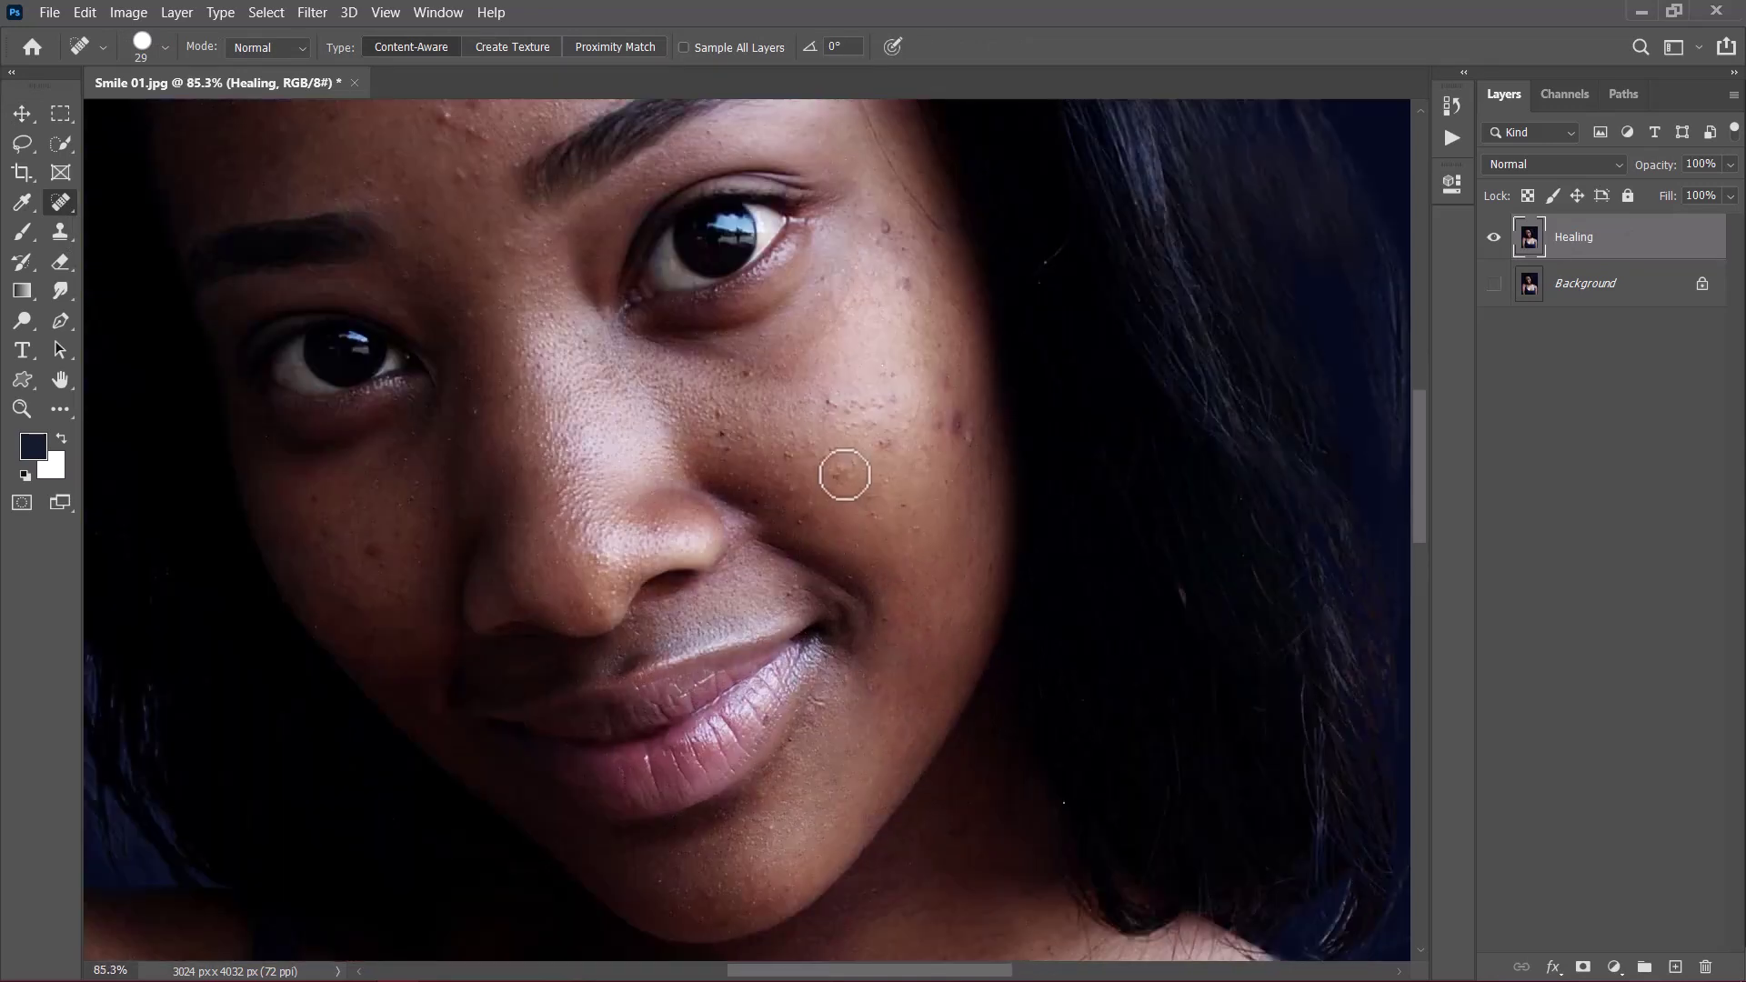
pyautogui.click(886, 409)
pyautogui.click(755, 409)
pyautogui.click(835, 406)
pyautogui.click(884, 369)
pyautogui.click(905, 284)
pyautogui.click(888, 230)
pyautogui.click(723, 431)
pyautogui.click(791, 485)
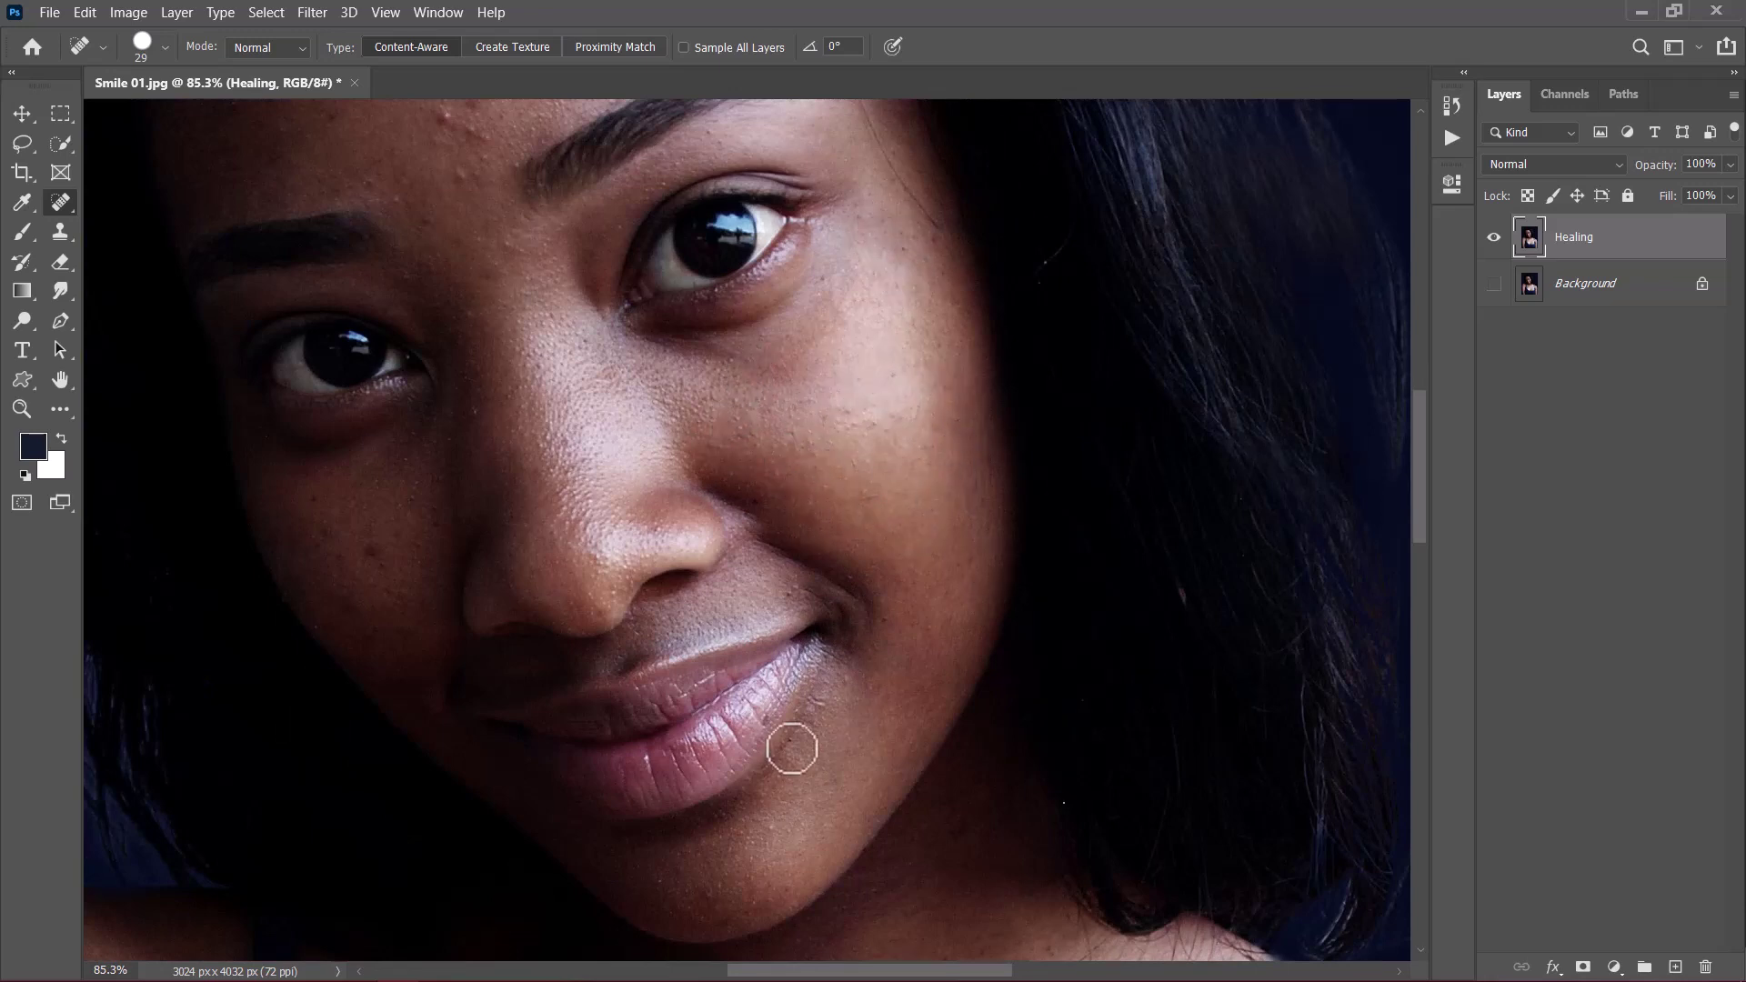
pyautogui.moveTo(780, 412); pyautogui.dragTo(879, 556)
pyautogui.moveTo(432, 787); pyautogui.dragTo(525, 628)
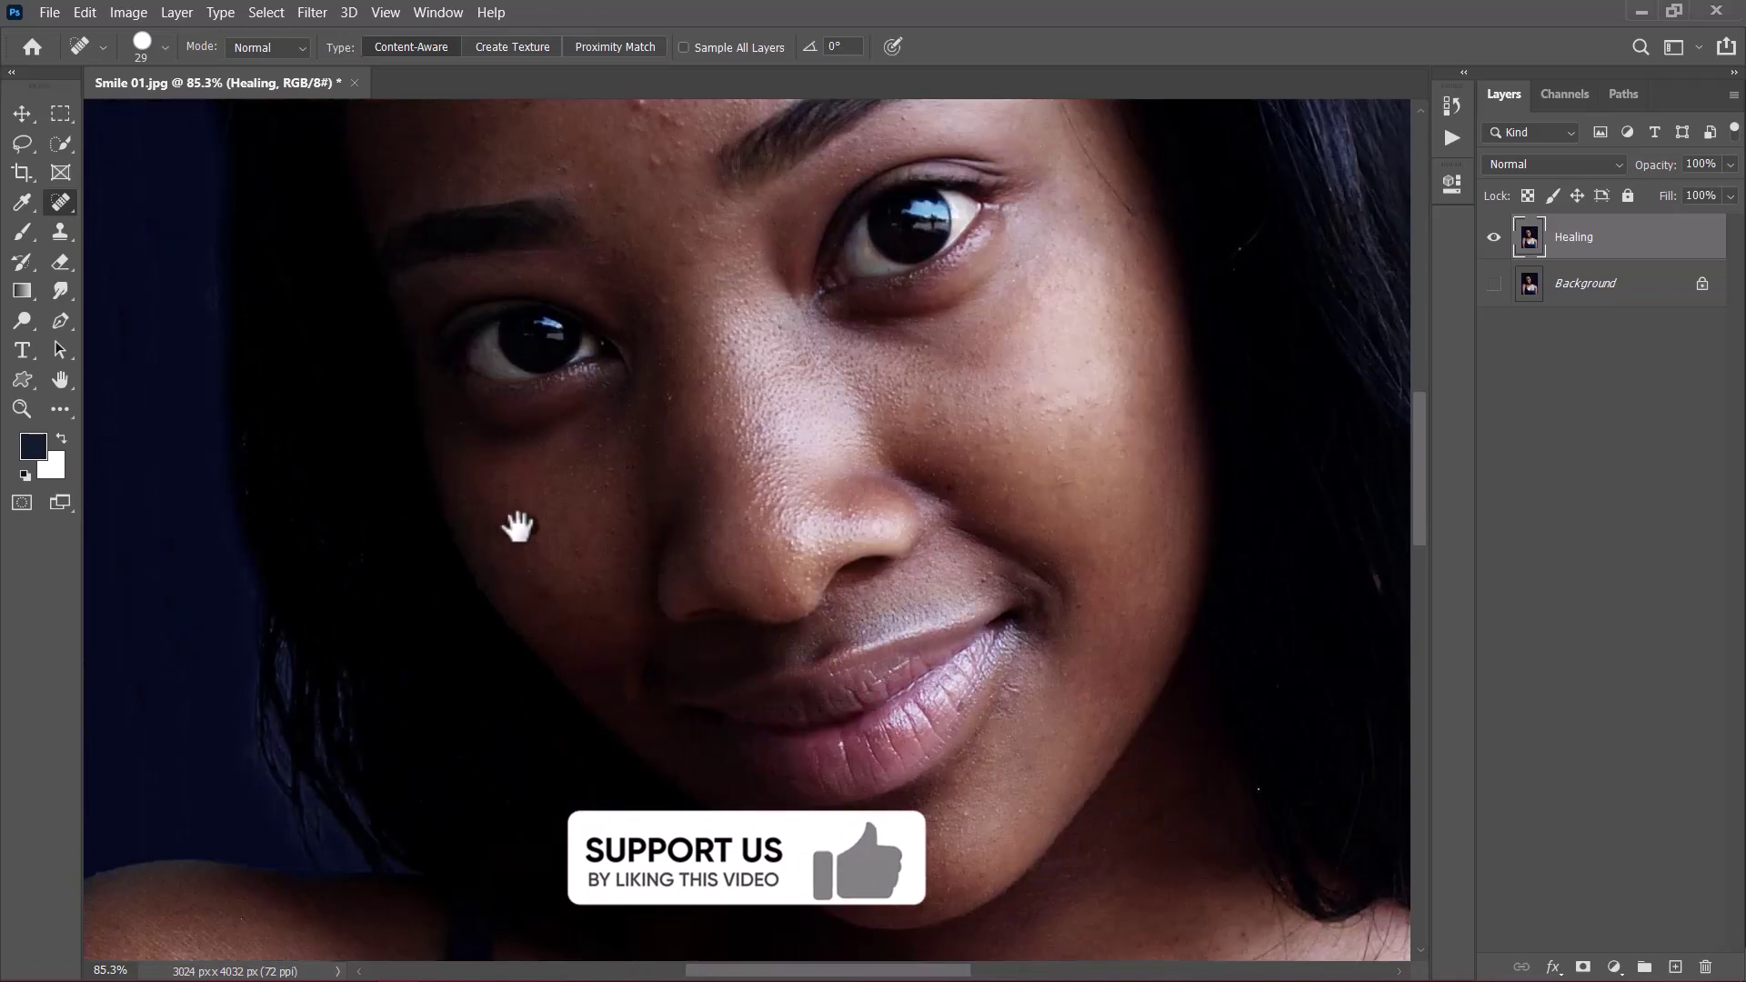
# Heal the blemishes on the forehead and between the eyebrows with the Spot Healing Brush
pyautogui.moveTo(946, 363); pyautogui.dragTo(1028, 661)
pyautogui.click(754, 440)
pyautogui.click(728, 413)
pyautogui.click(756, 381)
pyautogui.click(737, 416)
pyautogui.click(898, 273)
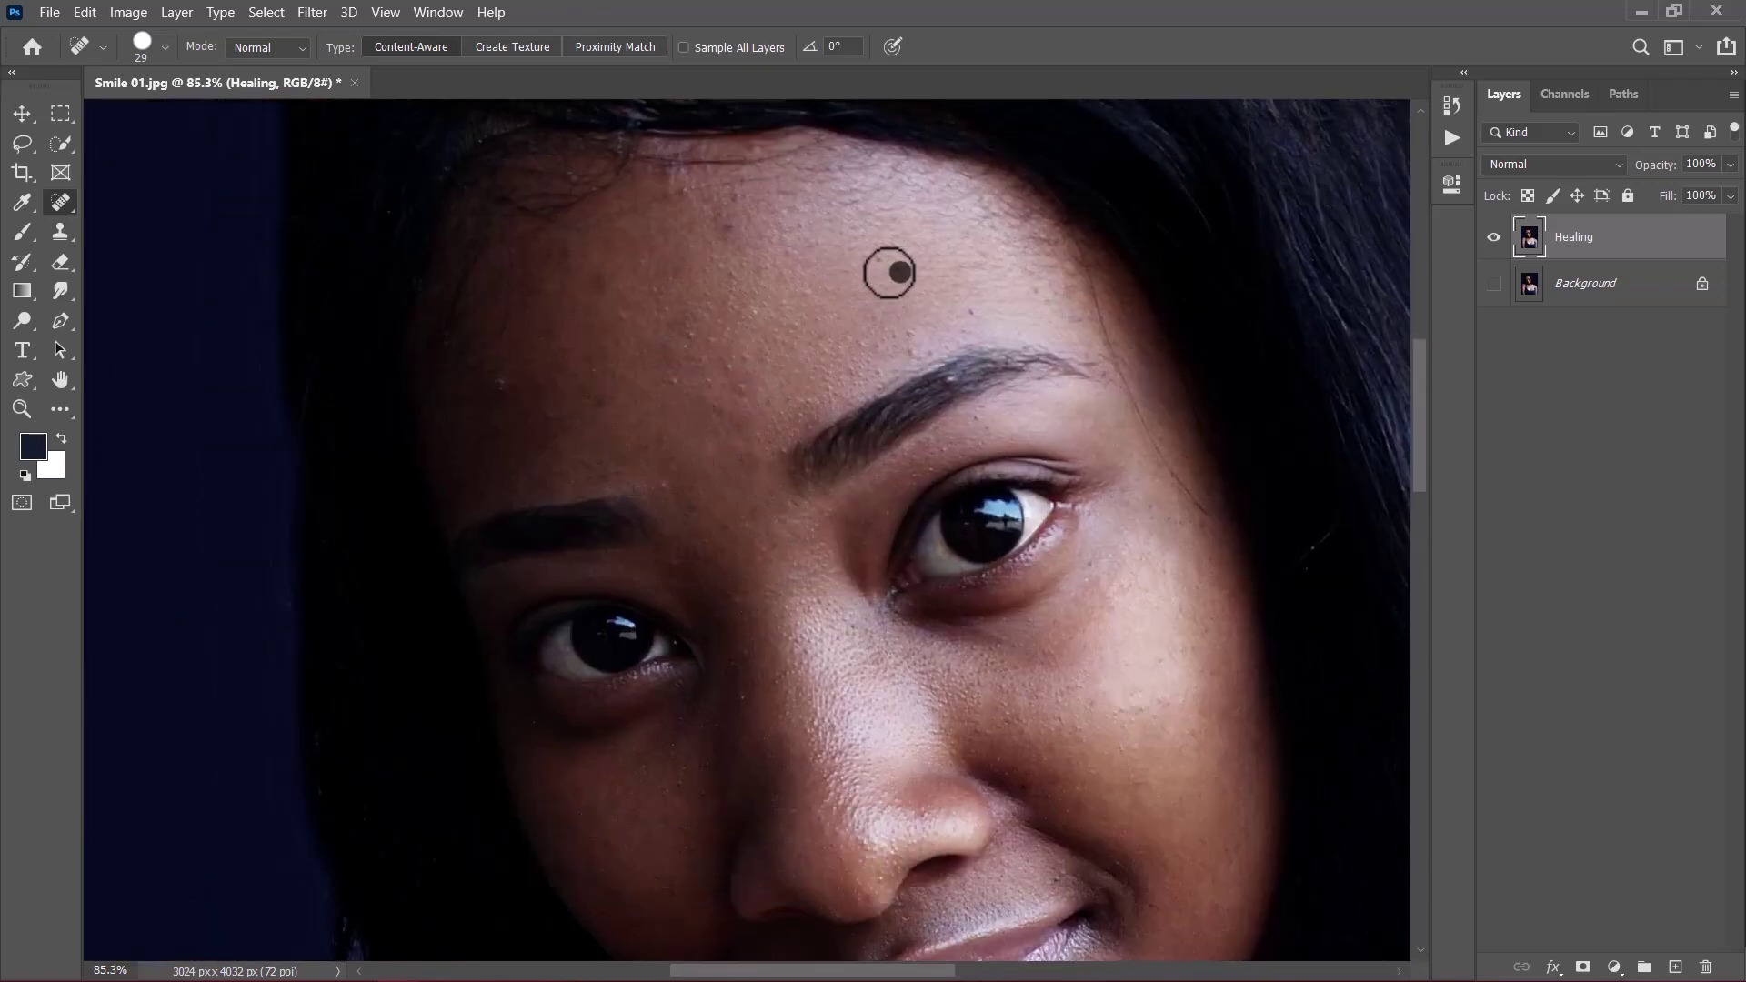
# Heal the small spots across the lower face, neck and chest with the Spot Healing Brush
pyautogui.moveTo(755, 527); pyautogui.dragTo(974, 733)
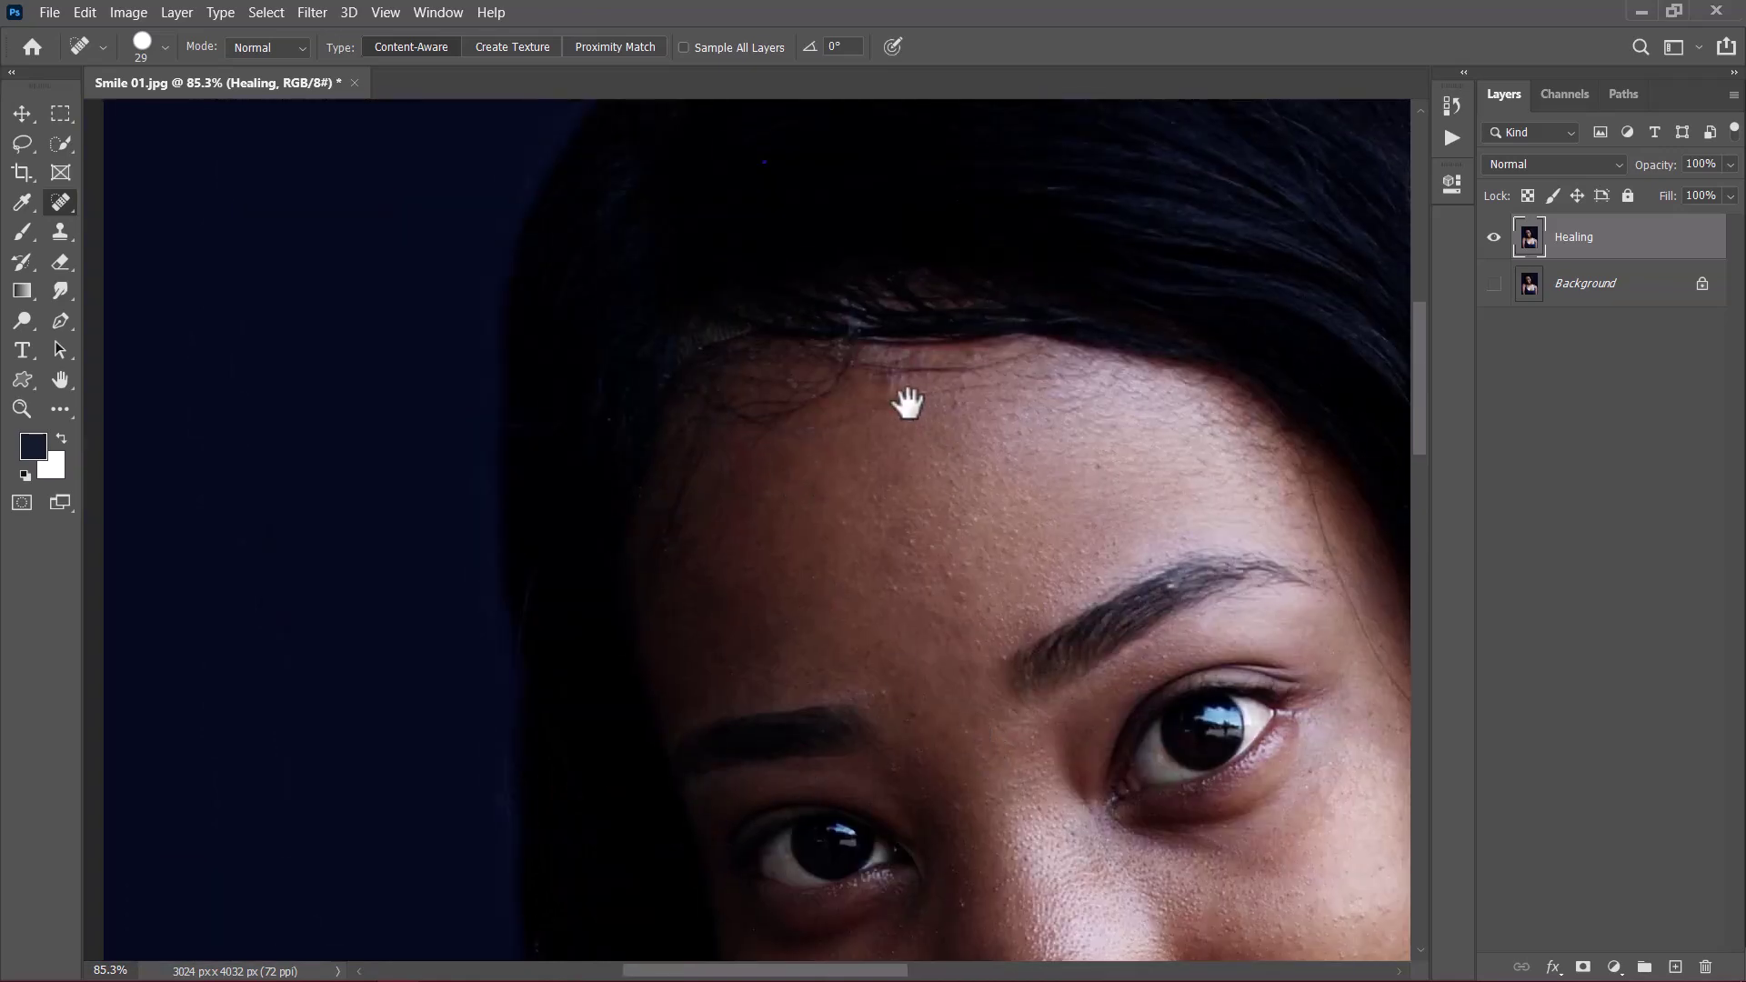
pyautogui.scroll(-3, 914, 657)
pyautogui.scroll(-10, 914, 657)
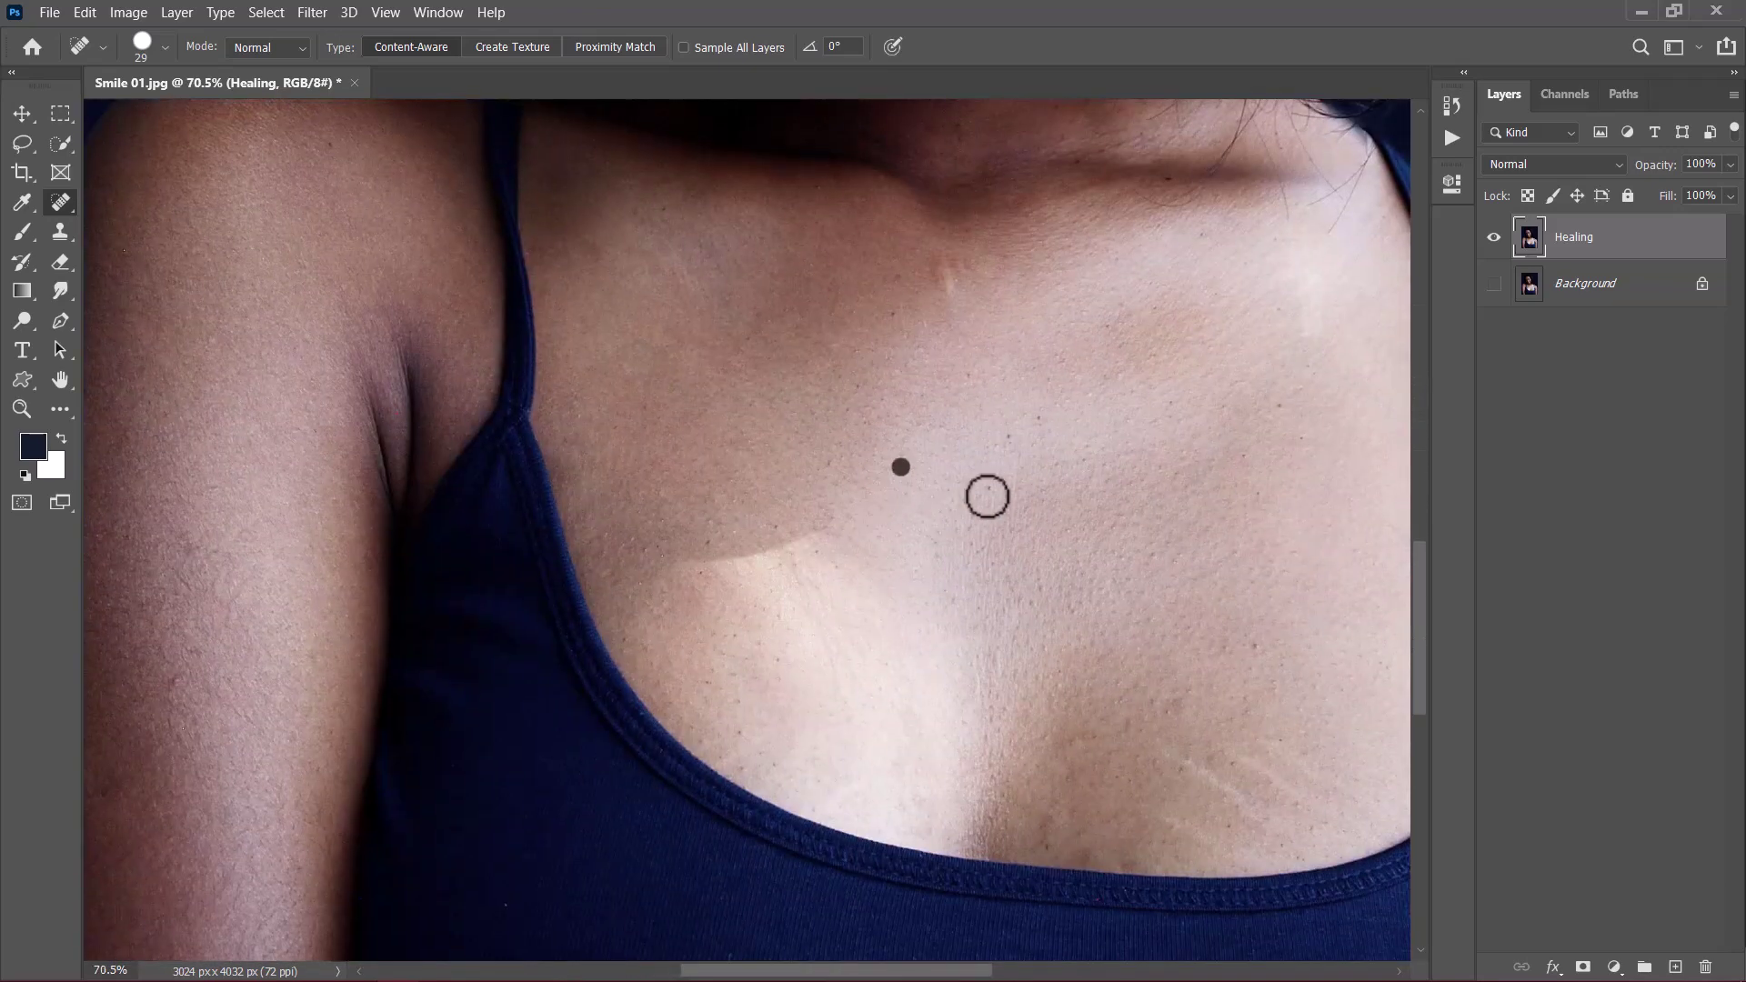
pyautogui.click(987, 491)
pyautogui.click(1038, 420)
pyautogui.click(1008, 437)
pyautogui.click(847, 410)
pyautogui.click(1169, 403)
pyautogui.click(1280, 406)
pyautogui.click(1258, 492)
pyautogui.click(1284, 541)
pyautogui.click(1165, 714)
pyautogui.click(1301, 797)
pyautogui.click(1231, 830)
pyautogui.click(1089, 856)
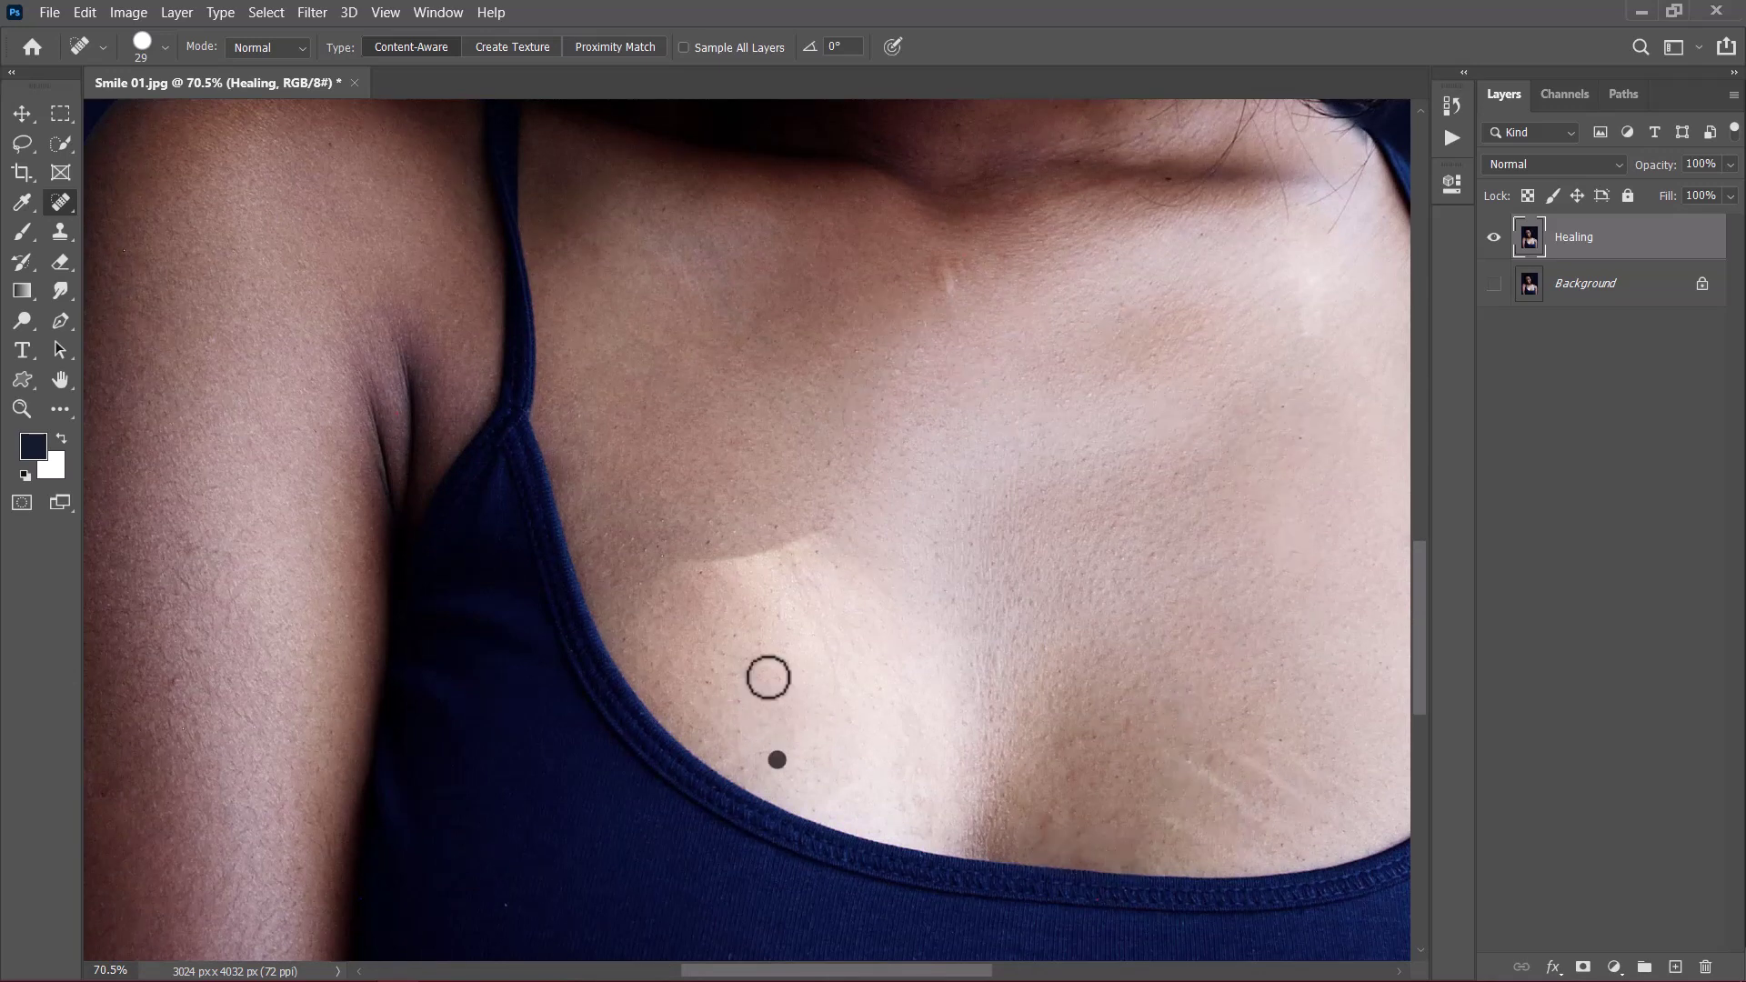
# Heal the remaining marks on the lower chest and upper arm with the Spot Healing Brush
pyautogui.moveTo(758, 674); pyautogui.dragTo(946, 649)
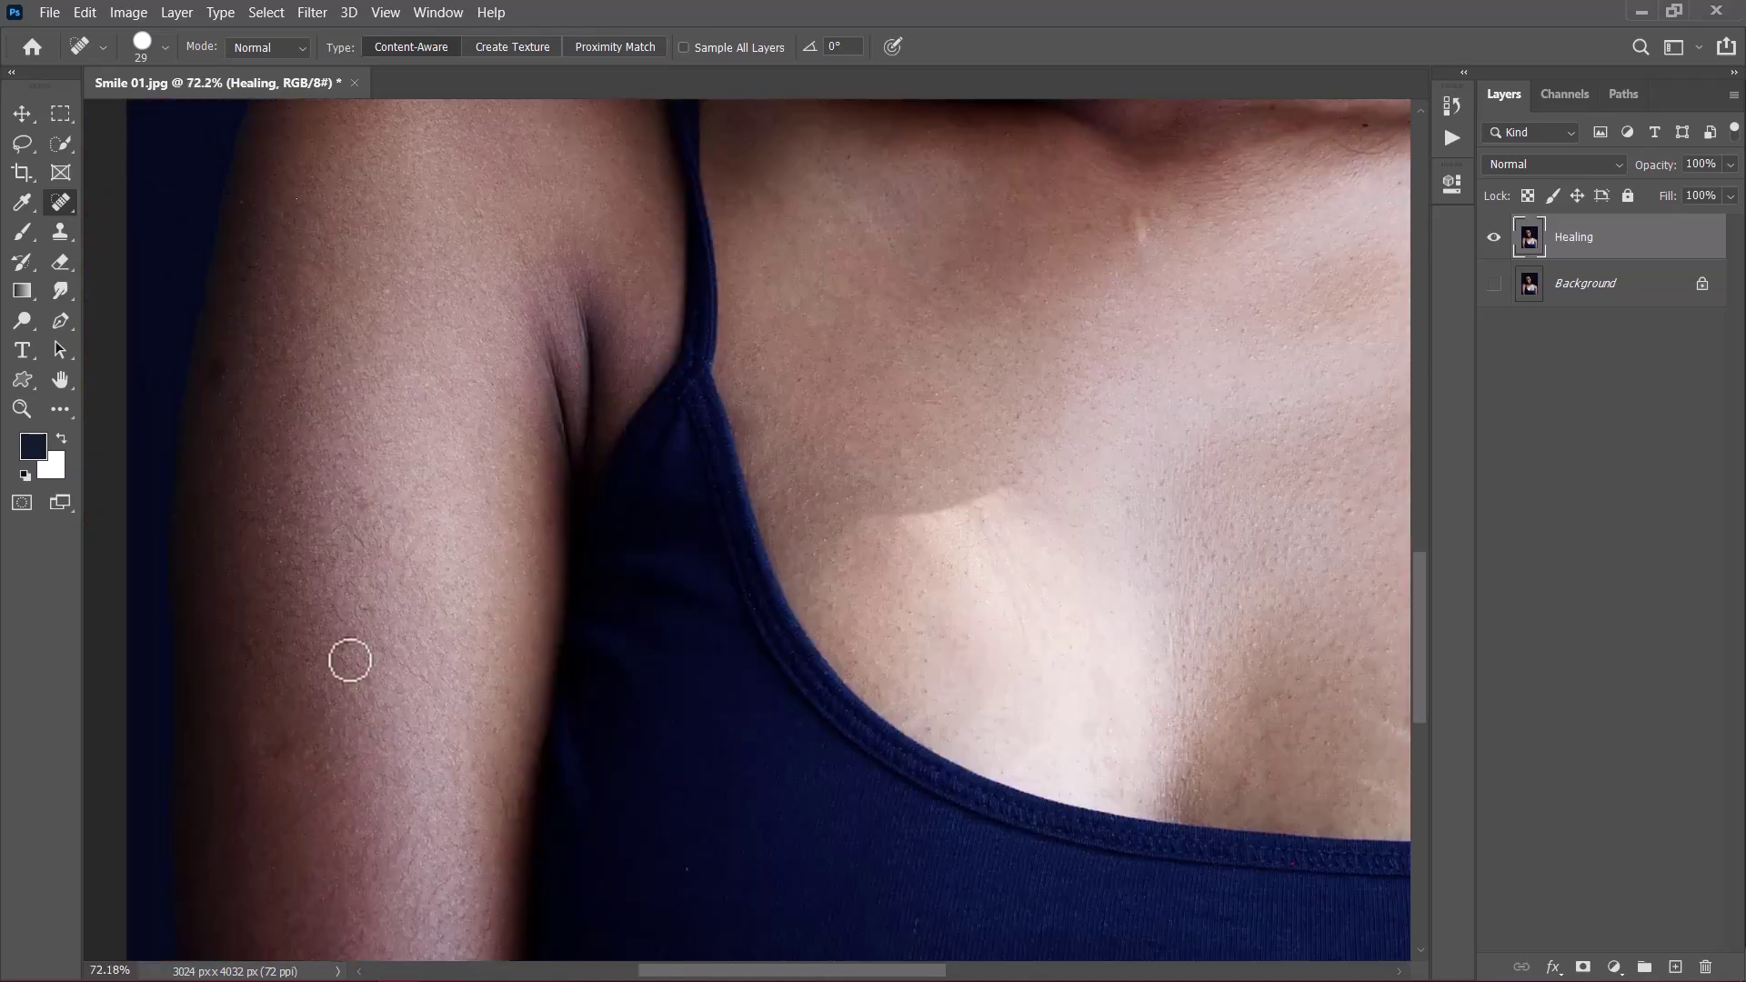
pyautogui.scroll(-3, 477, 559)
pyautogui.moveTo(881, 406); pyautogui.dragTo(470, 726)
pyautogui.moveTo(800, 882); pyautogui.dragTo(943, 494)
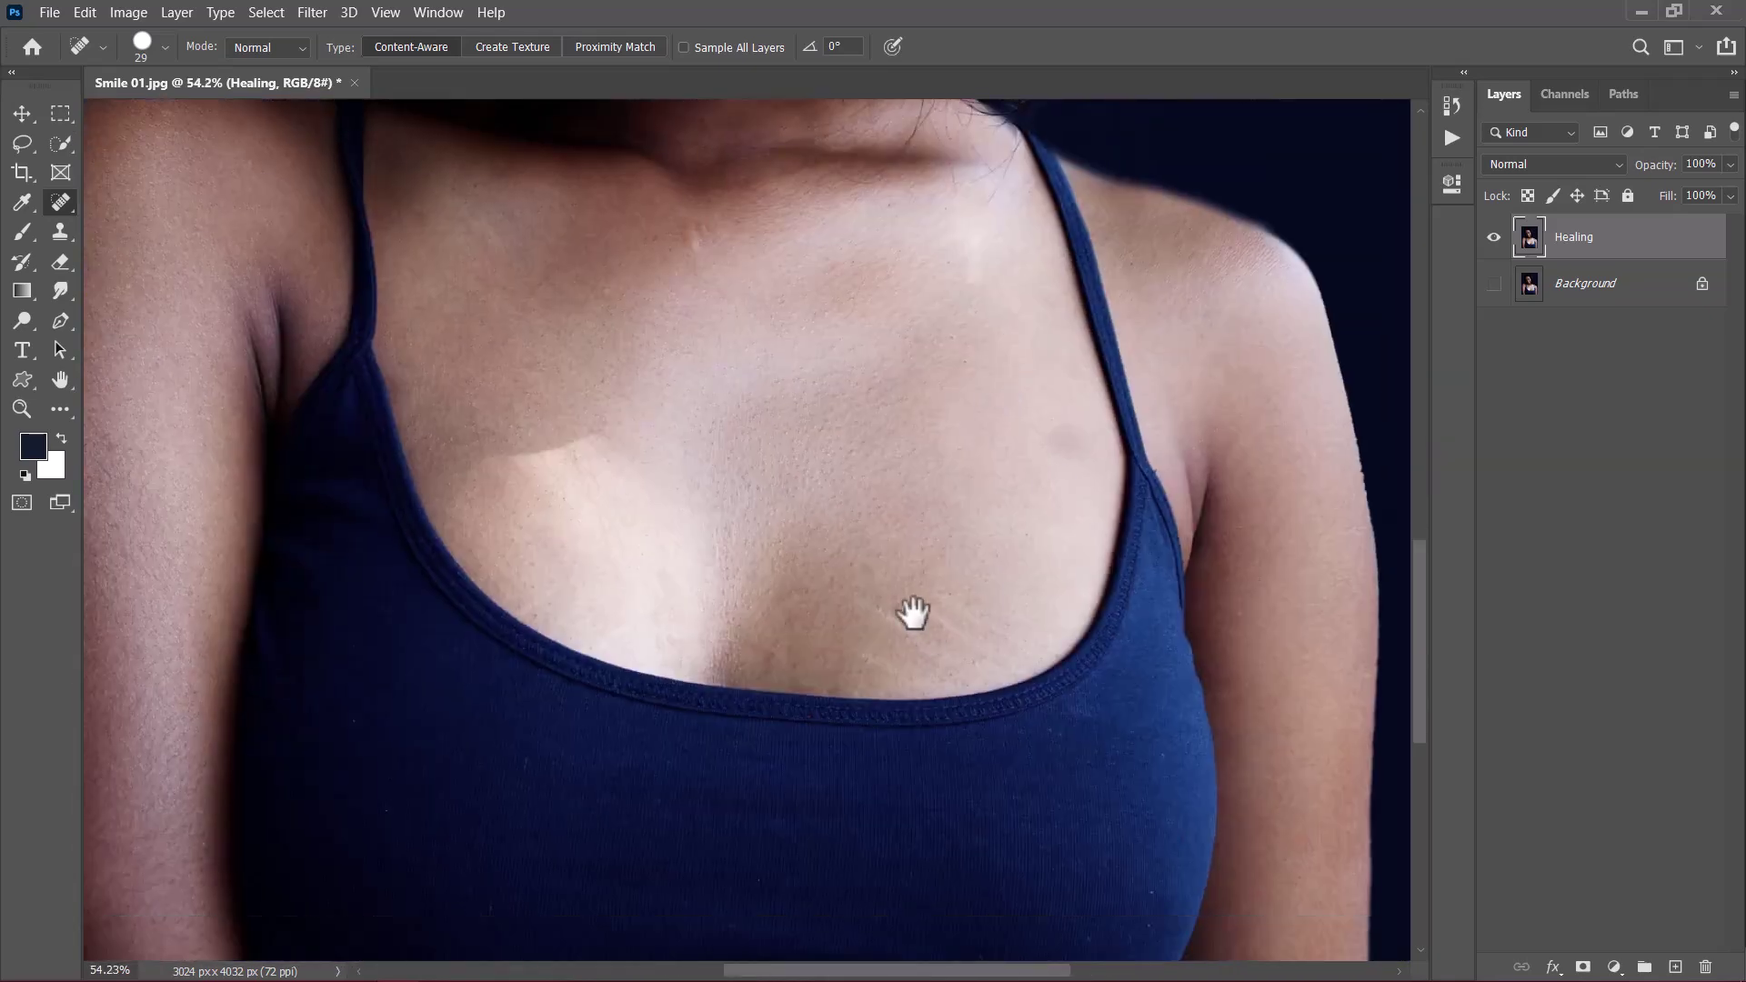
pyautogui.moveTo(639, 552); pyautogui.dragTo(694, 703)
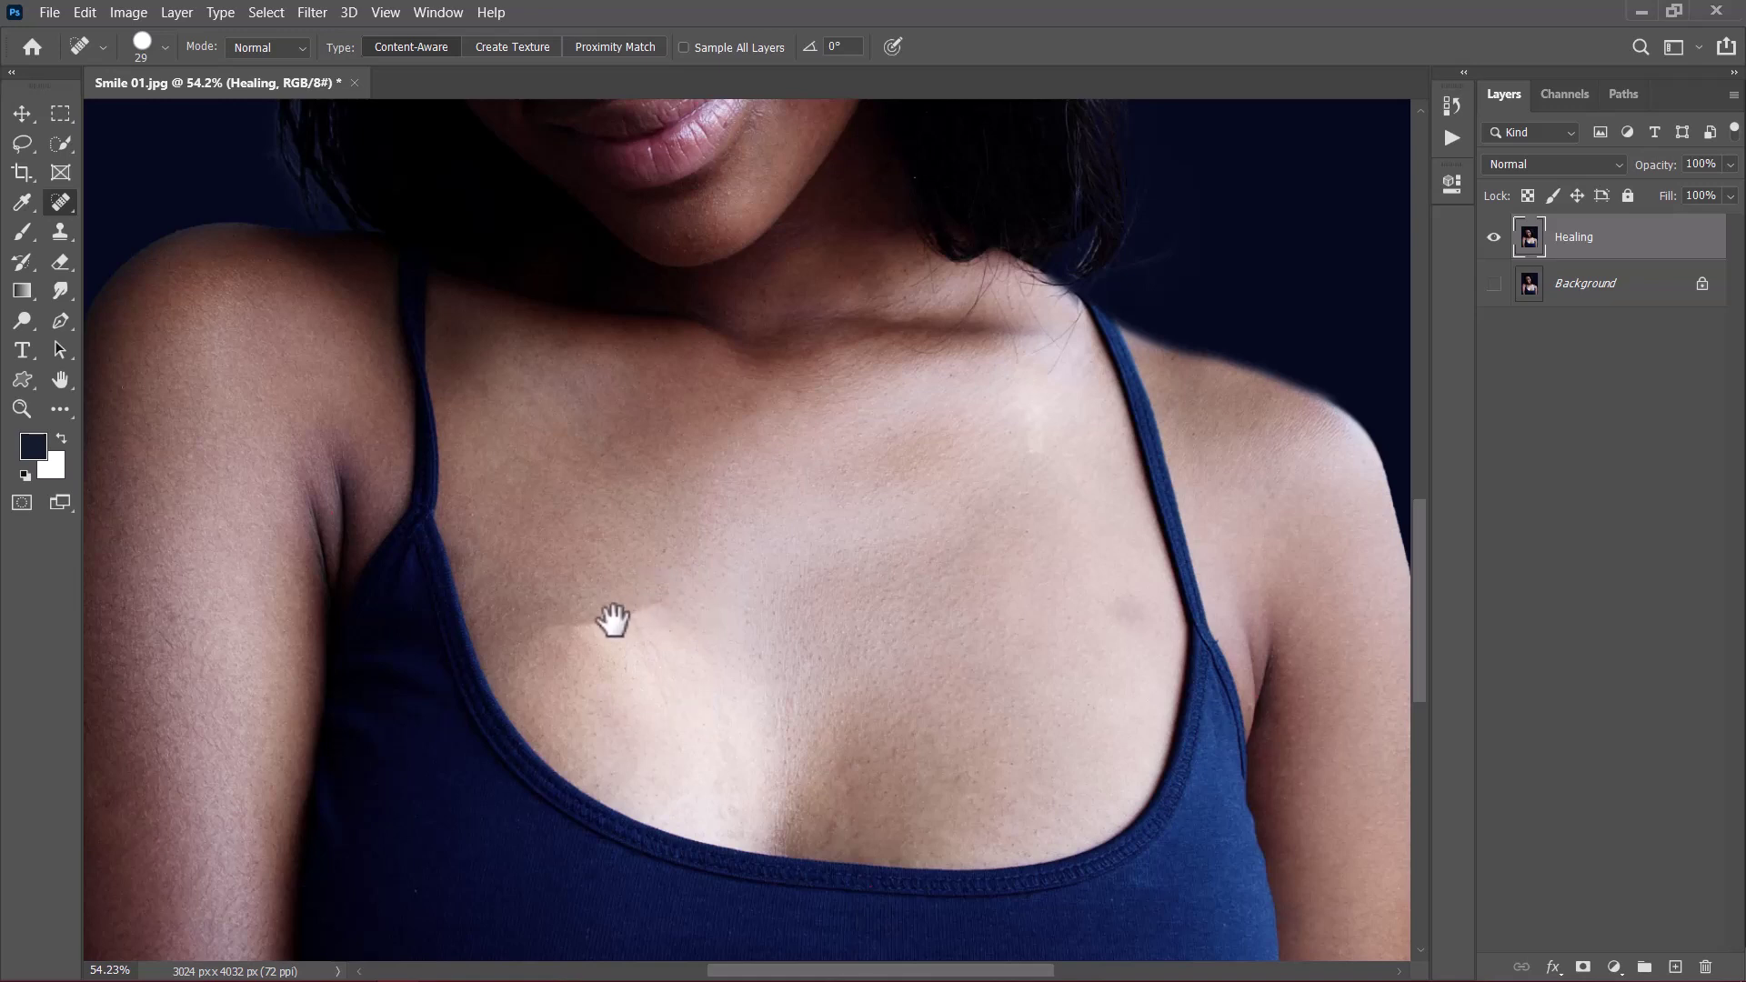
# Soften the hard edge of the bright skin area on the chest using the Patch tool in Destination mode
pyautogui.rightClick(58, 194)
pyautogui.click(143, 247)
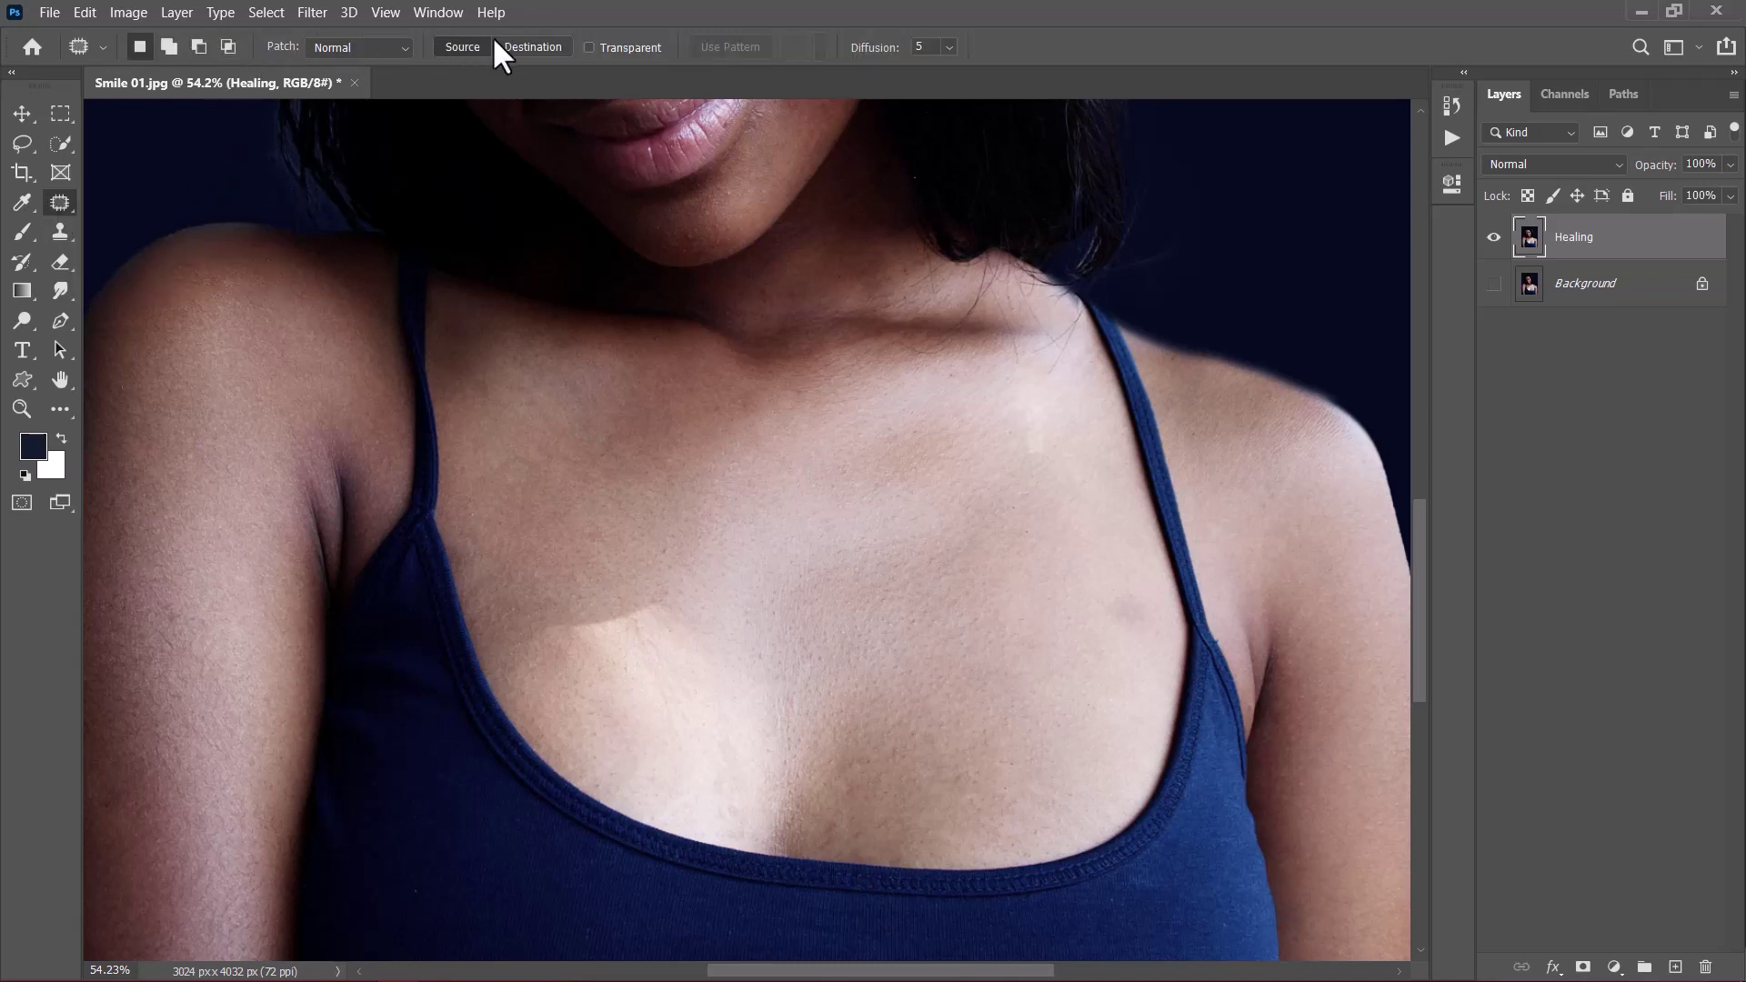
pyautogui.click(531, 45)
pyautogui.scroll(2, 669, 718)
pyautogui.scroll(1, 669, 718)
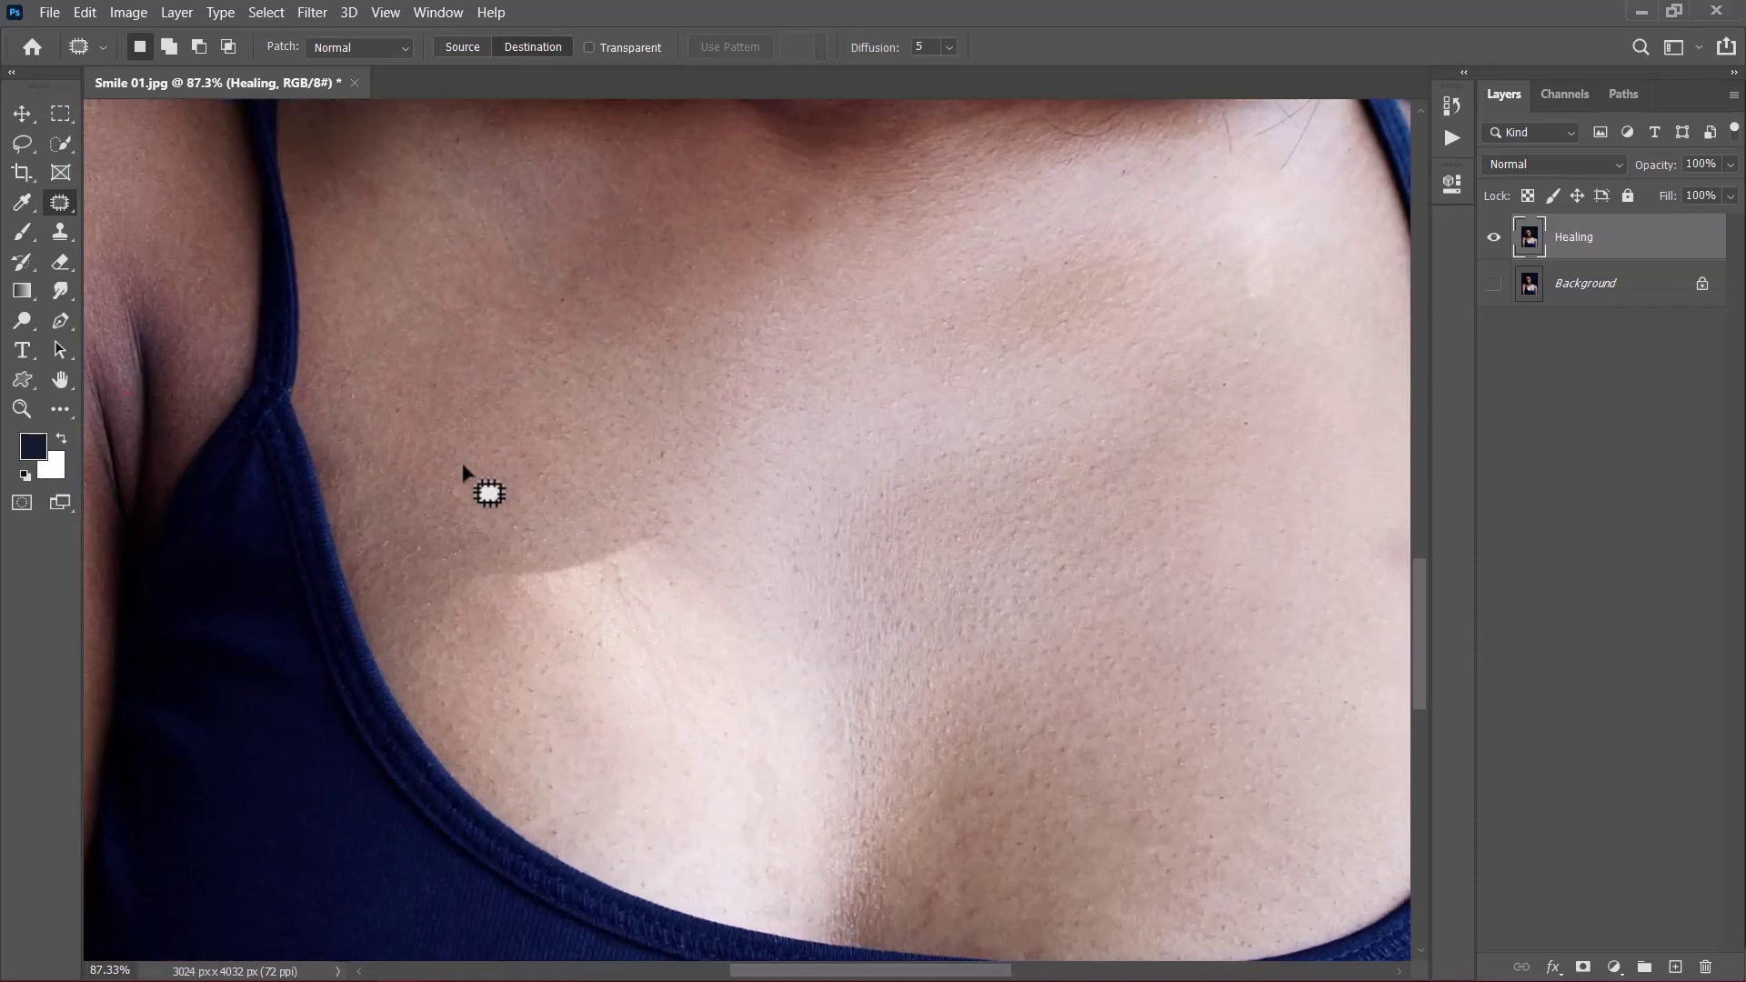
pyautogui.moveTo(462, 466)
pyautogui.mouseDown()
pyautogui.moveTo(635, 425)
pyautogui.moveTo(650, 441)
pyautogui.moveTo(615, 483)
pyautogui.moveTo(468, 518)
pyautogui.moveTo(447, 504)
pyautogui.moveTo(459, 462)
pyautogui.moveTo(555, 496)
pyautogui.moveTo(571, 571)
pyautogui.mouseUp()
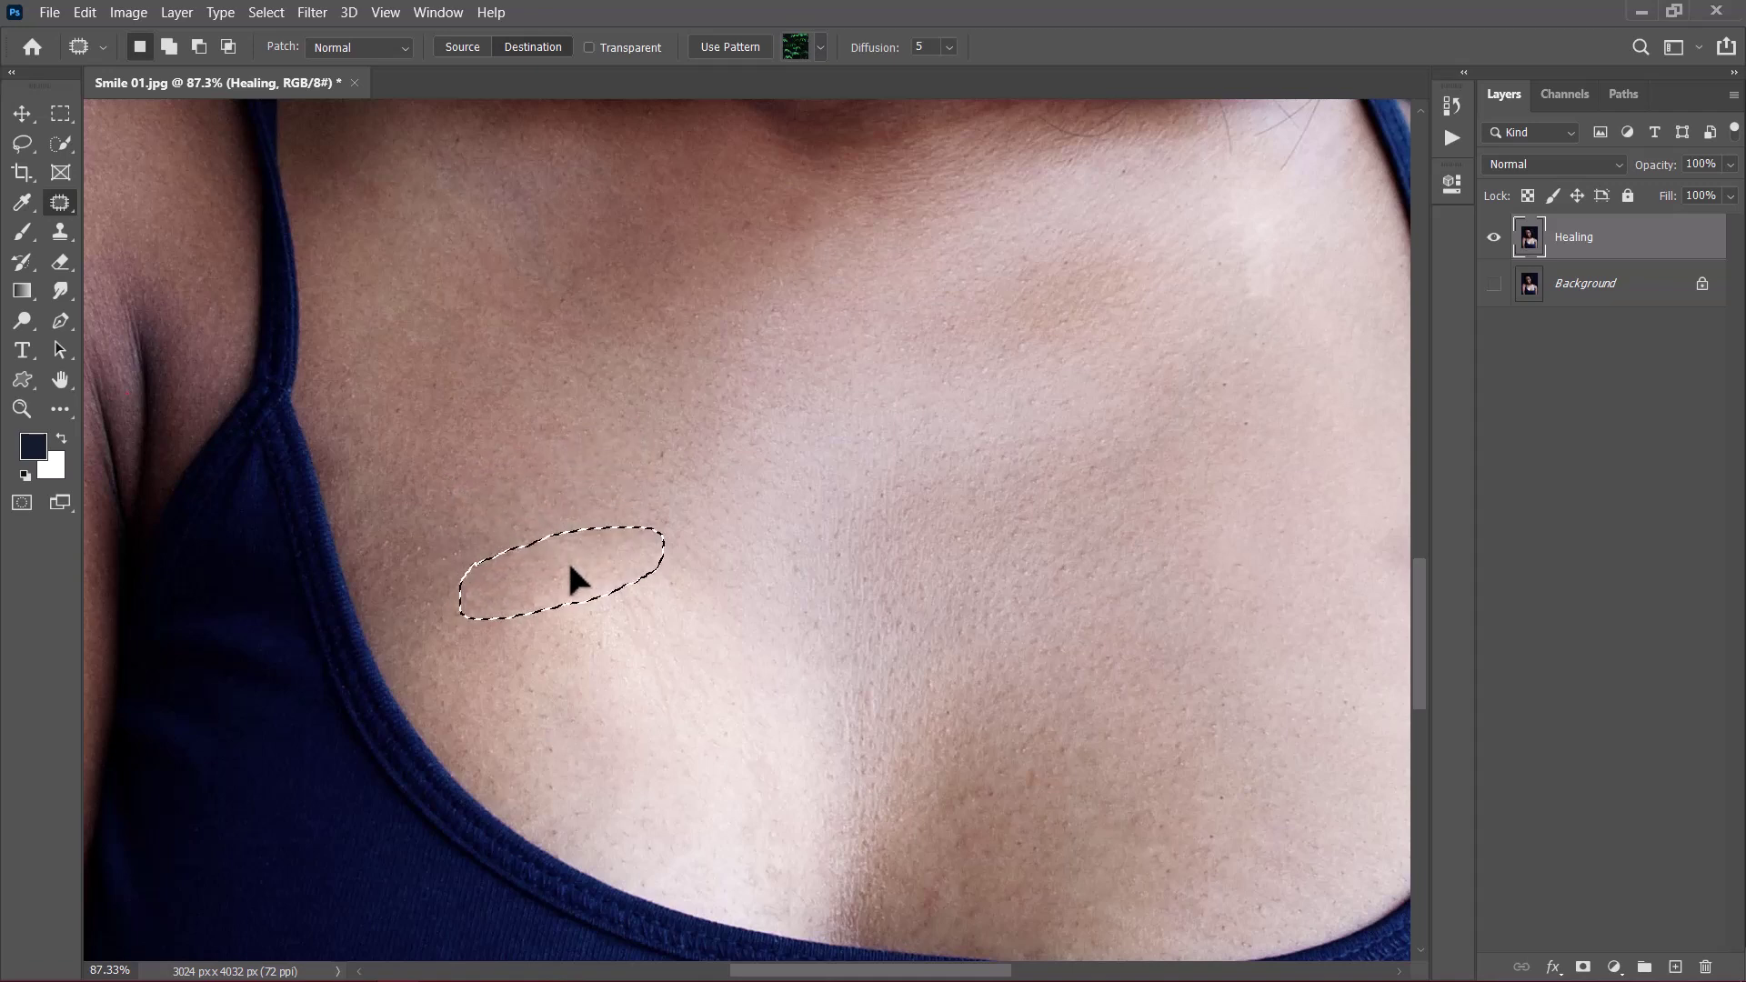
pyautogui.hotkey('ctrl', 'd')
# Touch up the remaining spots on the cheek and forehead with the Spot Healing Brush
pyautogui.rightClick(56, 205)
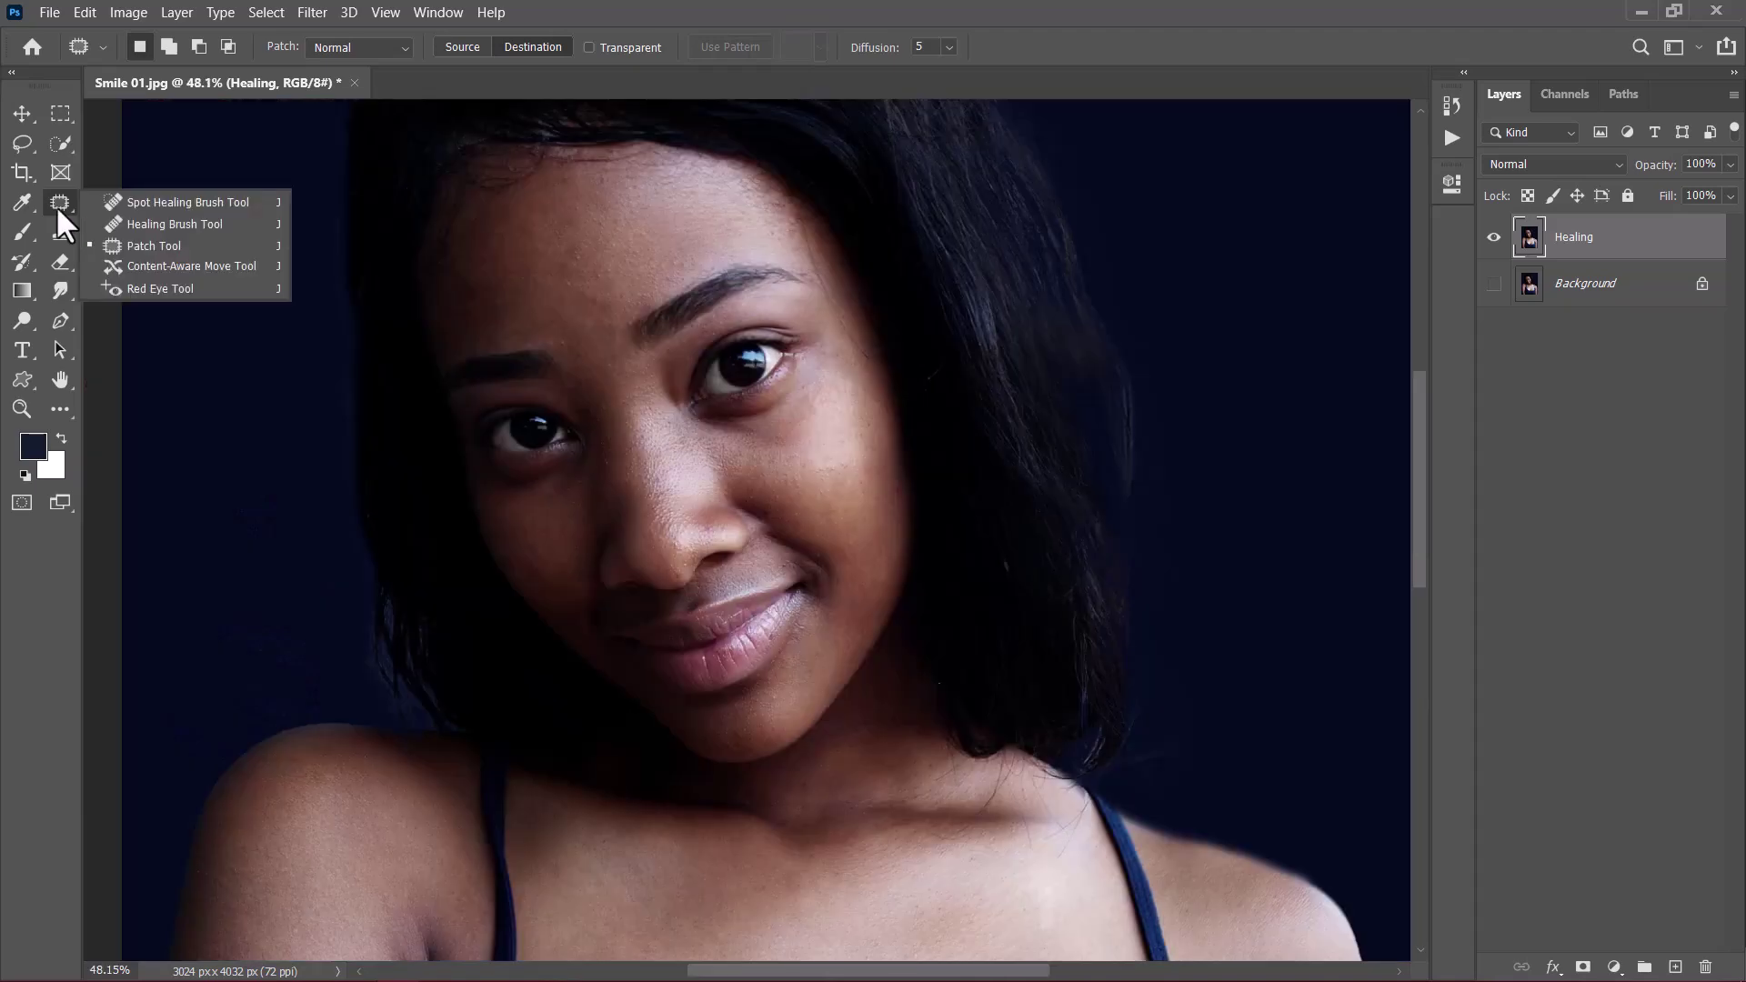
pyautogui.click(126, 206)
pyautogui.scroll(3, 828, 506)
pyautogui.click(830, 440)
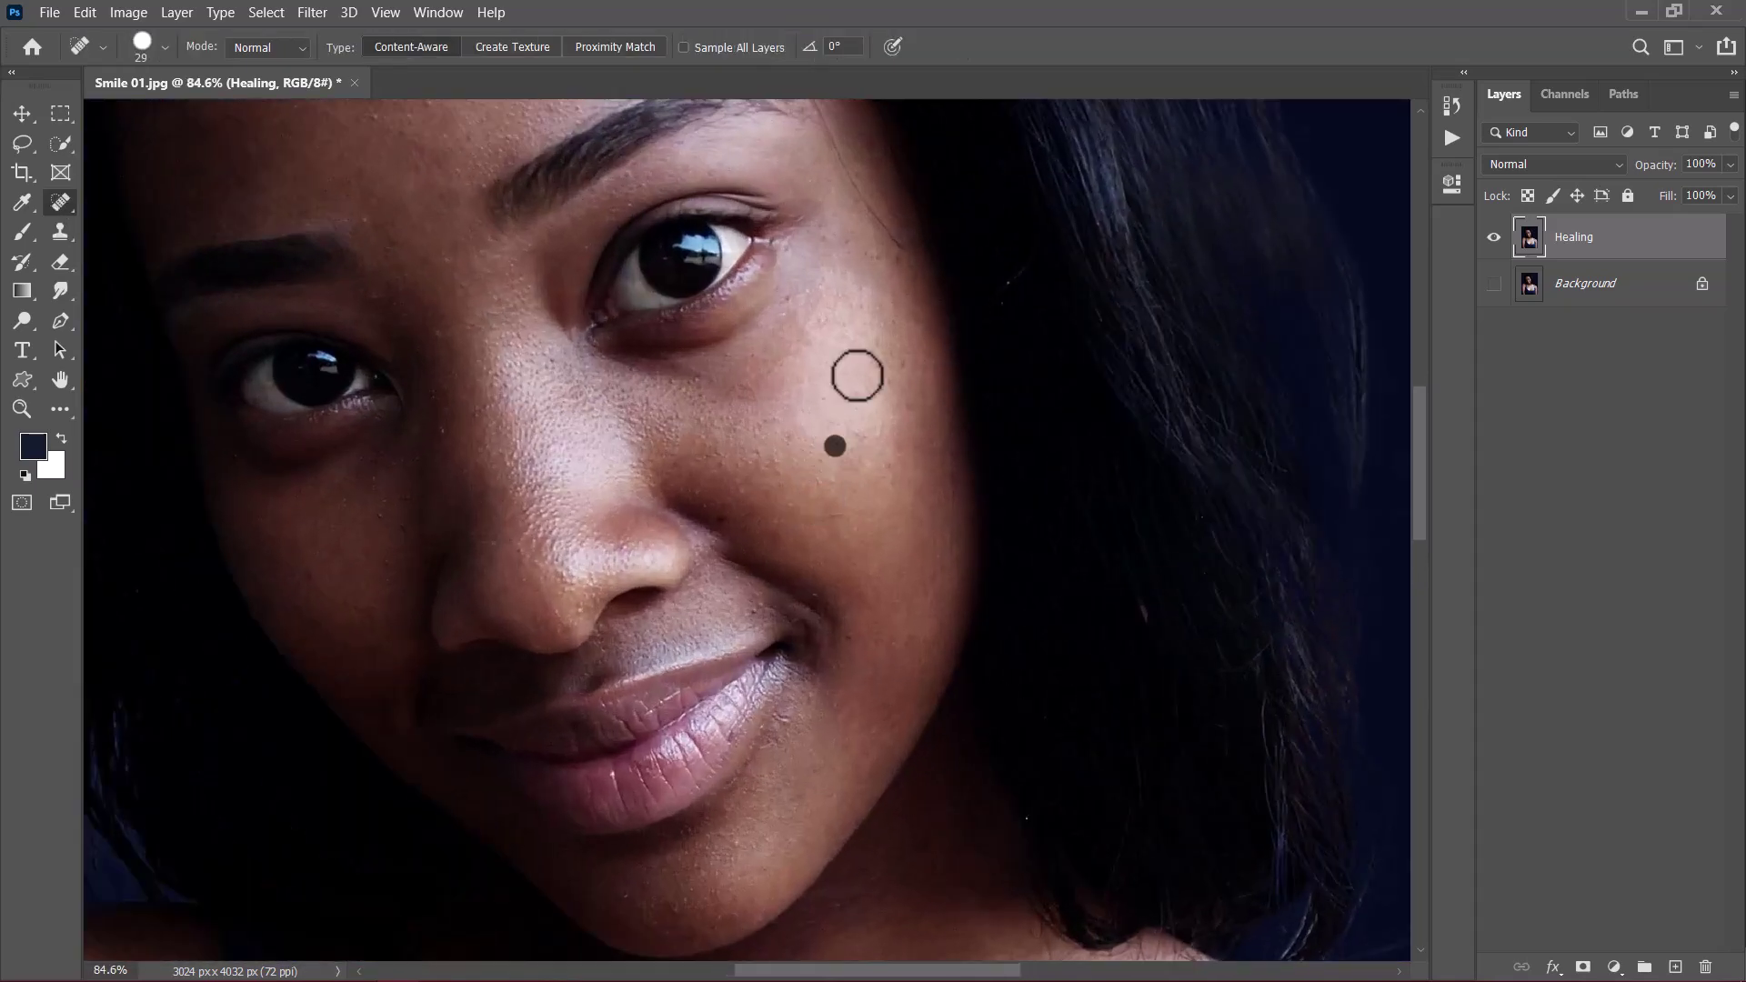
pyautogui.moveTo(832, 442); pyautogui.dragTo(926, 684)
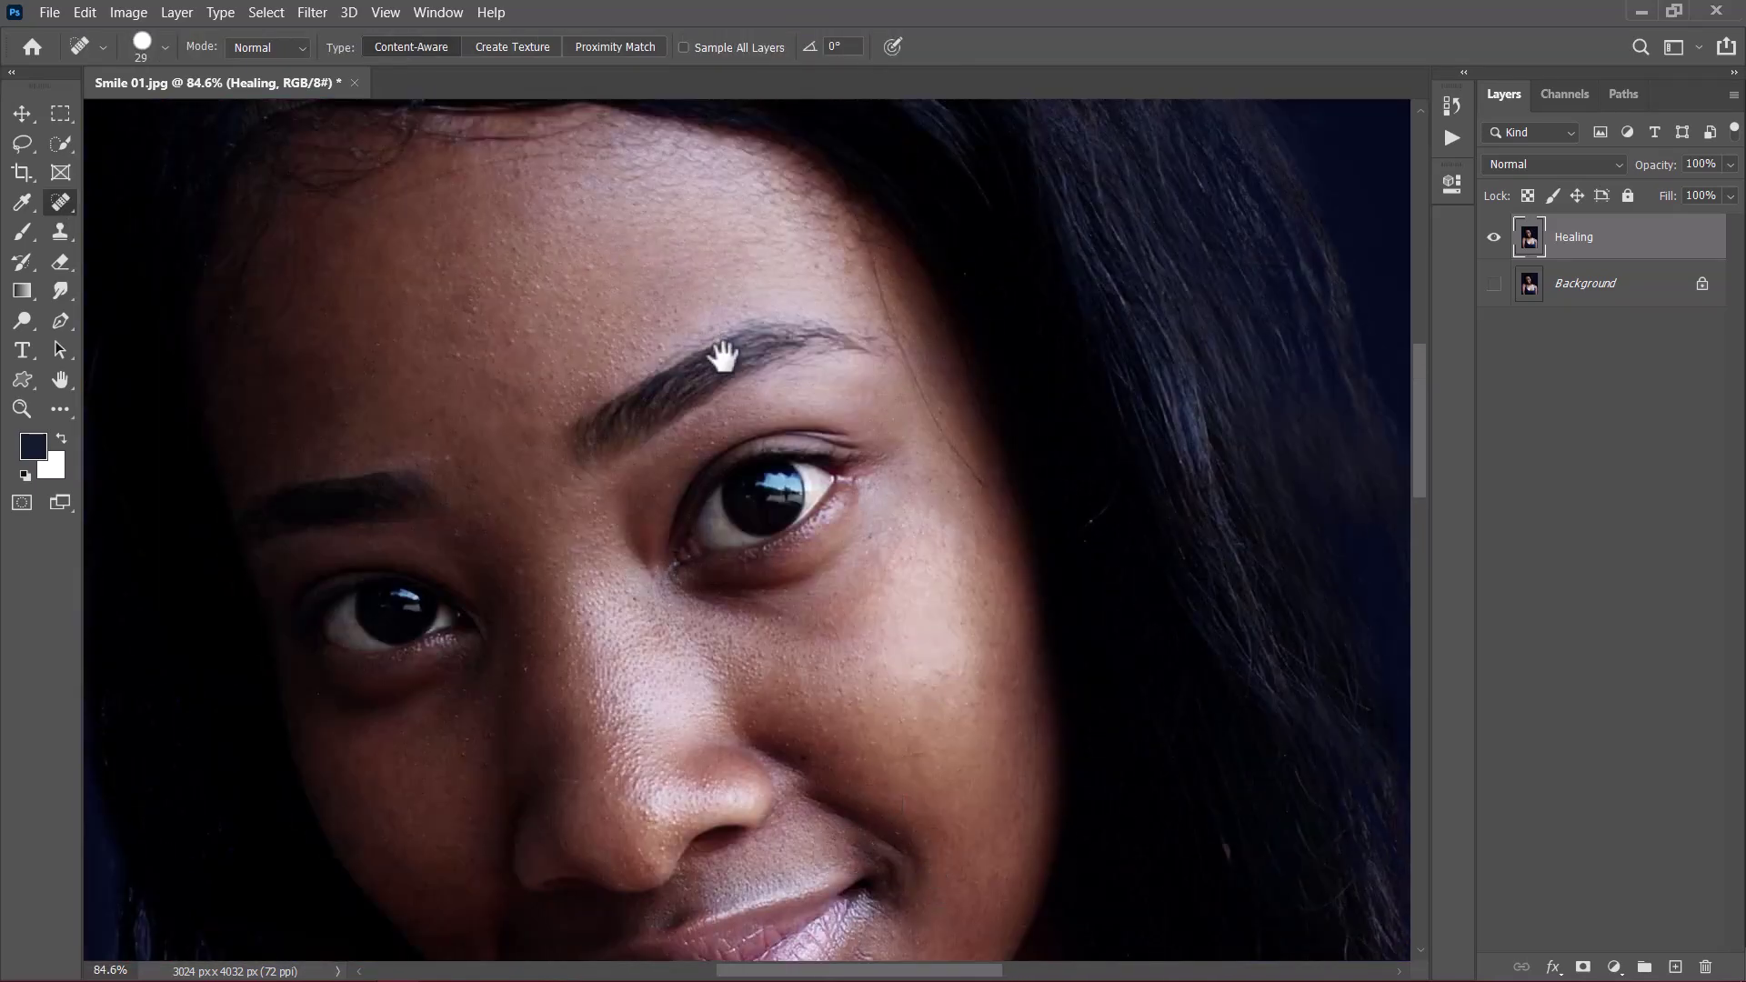
pyautogui.moveTo(721, 362); pyautogui.dragTo(903, 631)
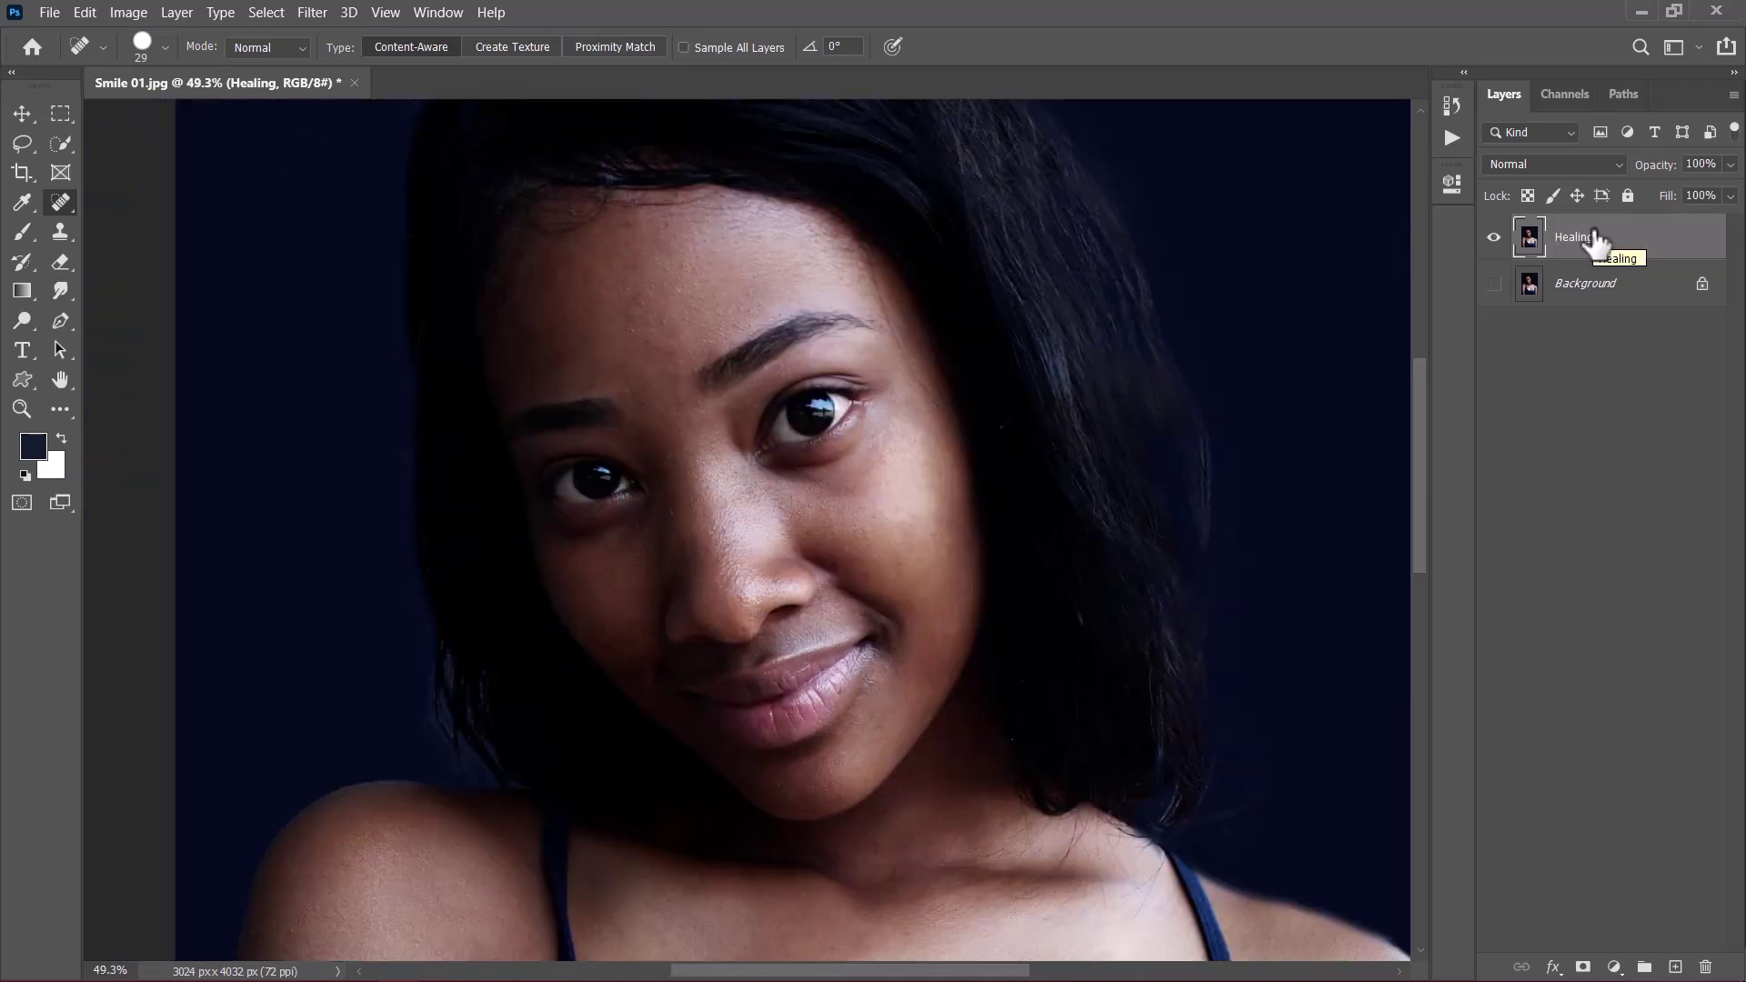
# Duplicate the Healing layer twice and rename the lower copy Color and the upper copy Textures
pyautogui.hotkey('ctrl', 'j')
pyautogui.hotkey('ctrl', 'j')
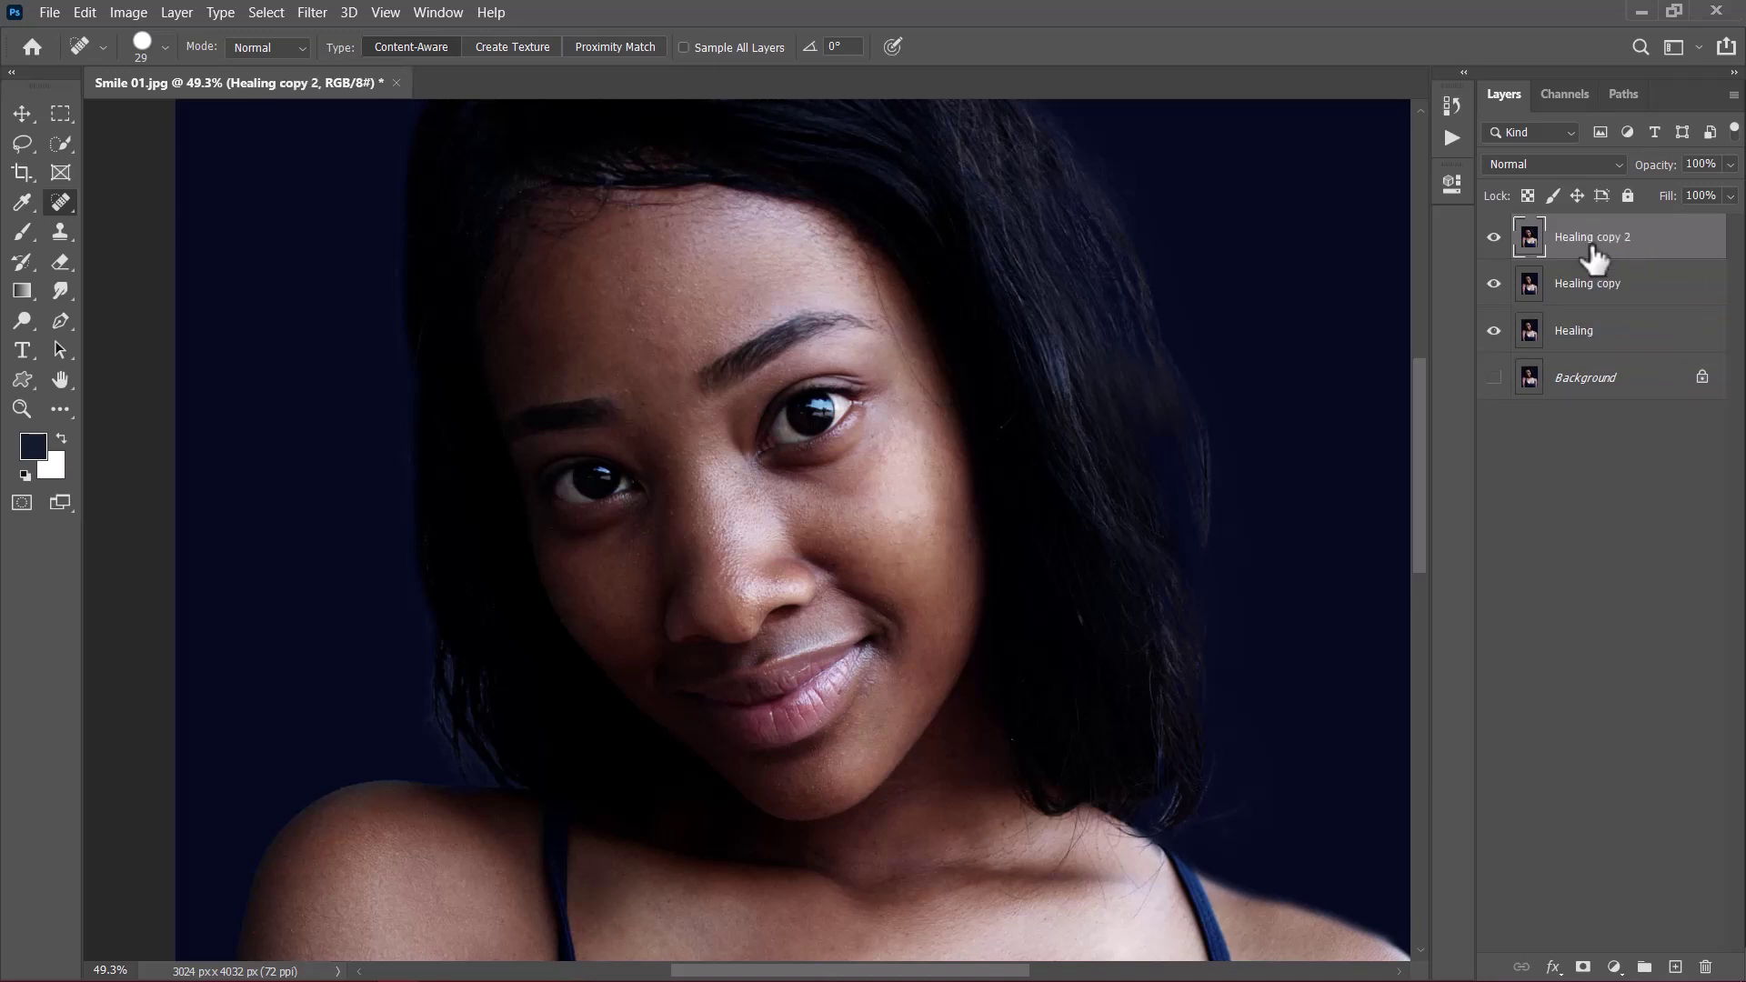
pyautogui.doubleClick(1589, 283)
pyautogui.write('Color')
pyautogui.press('Return')
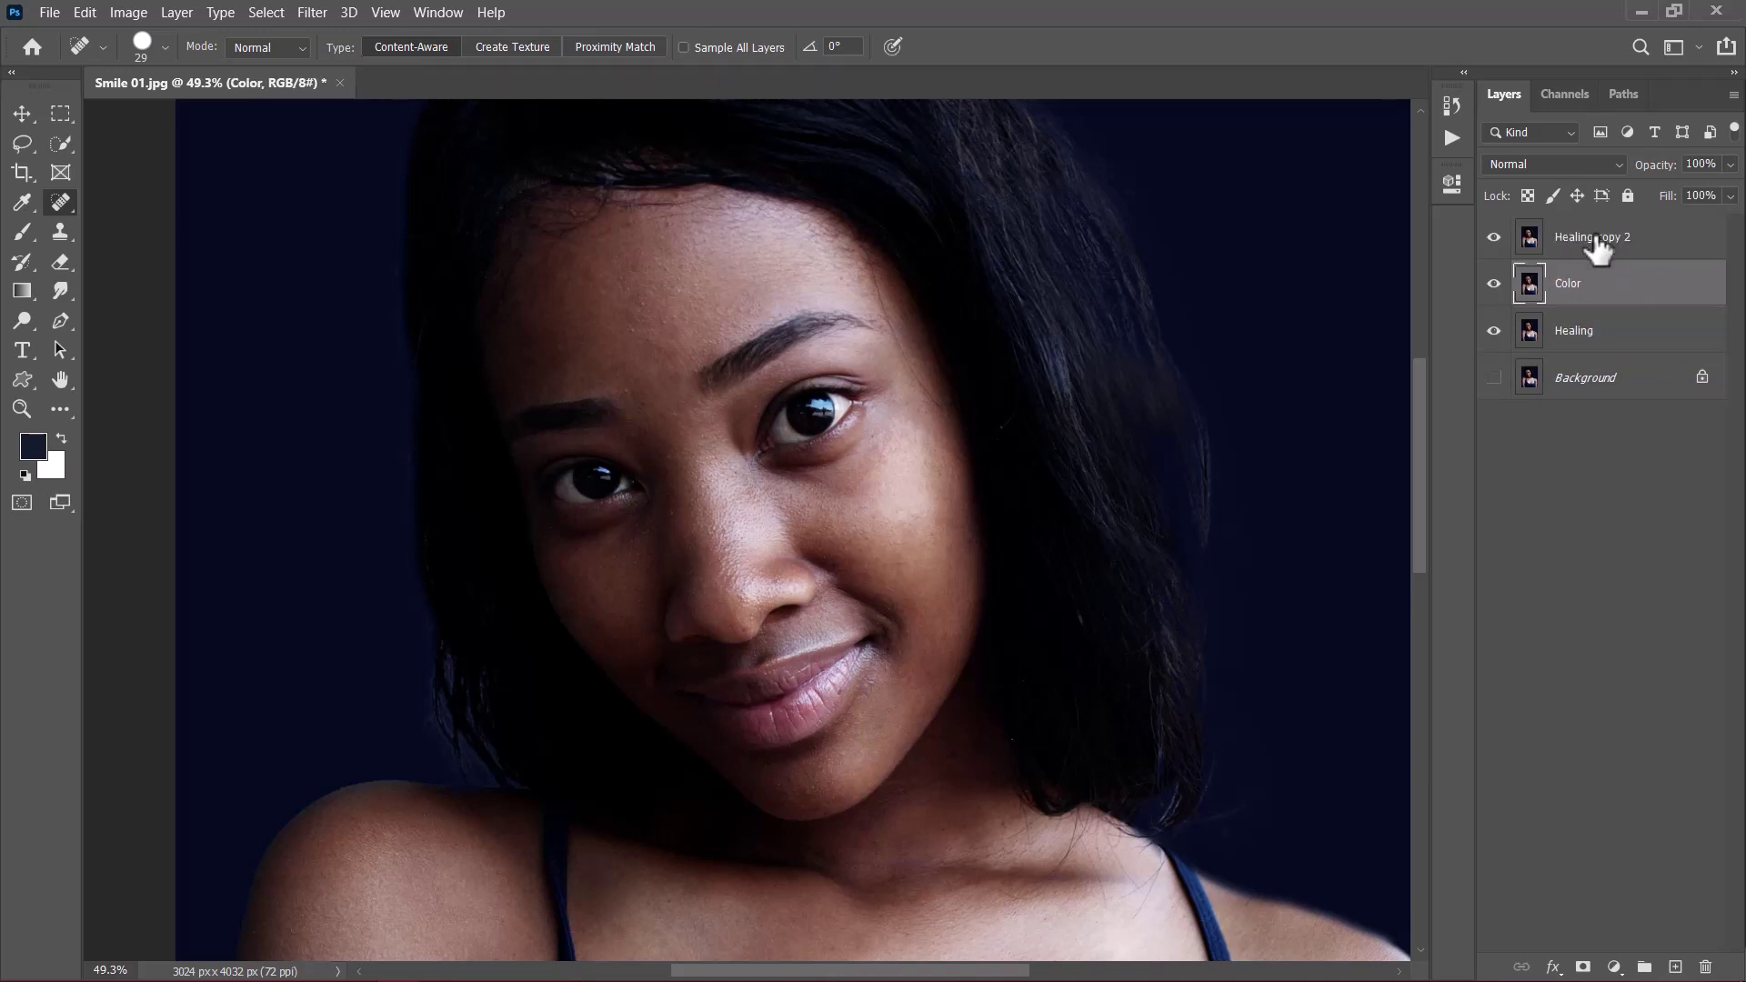
pyautogui.doubleClick(1596, 236)
pyautogui.write('Textures')
pyautogui.press('Return')
# Convert the Textures layer to a Smart Object and invert its colors
pyautogui.rightClick(1576, 244)
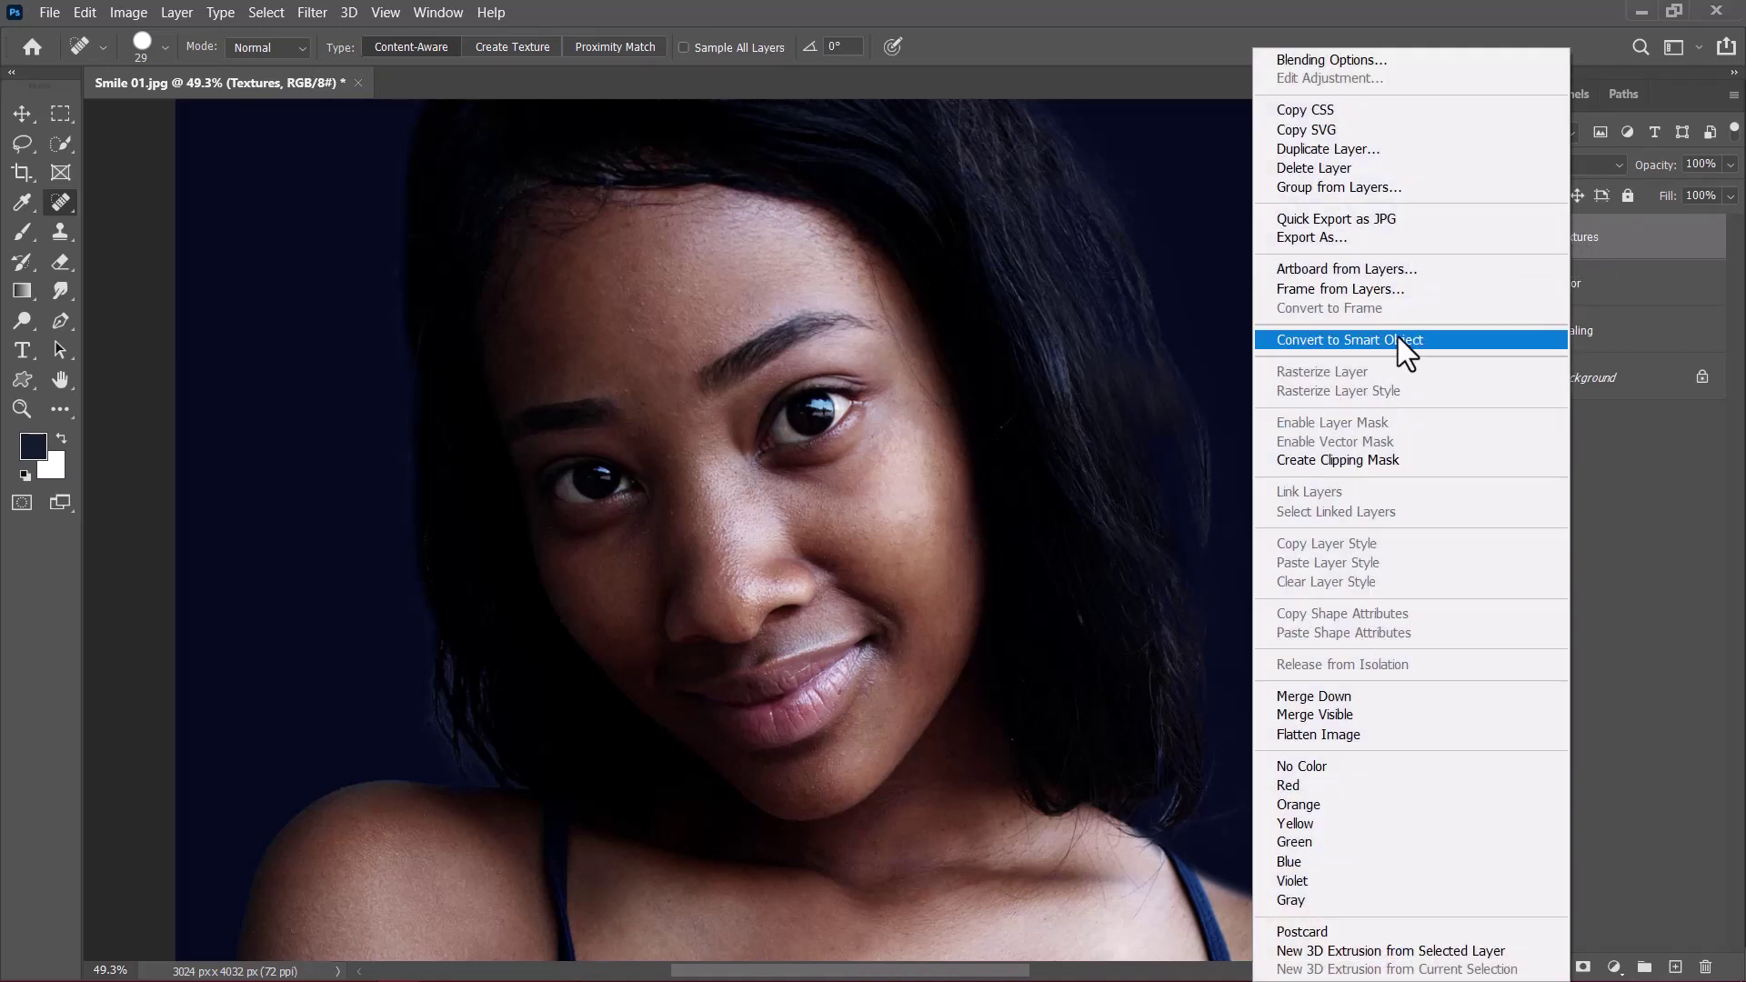
pyautogui.click(1399, 338)
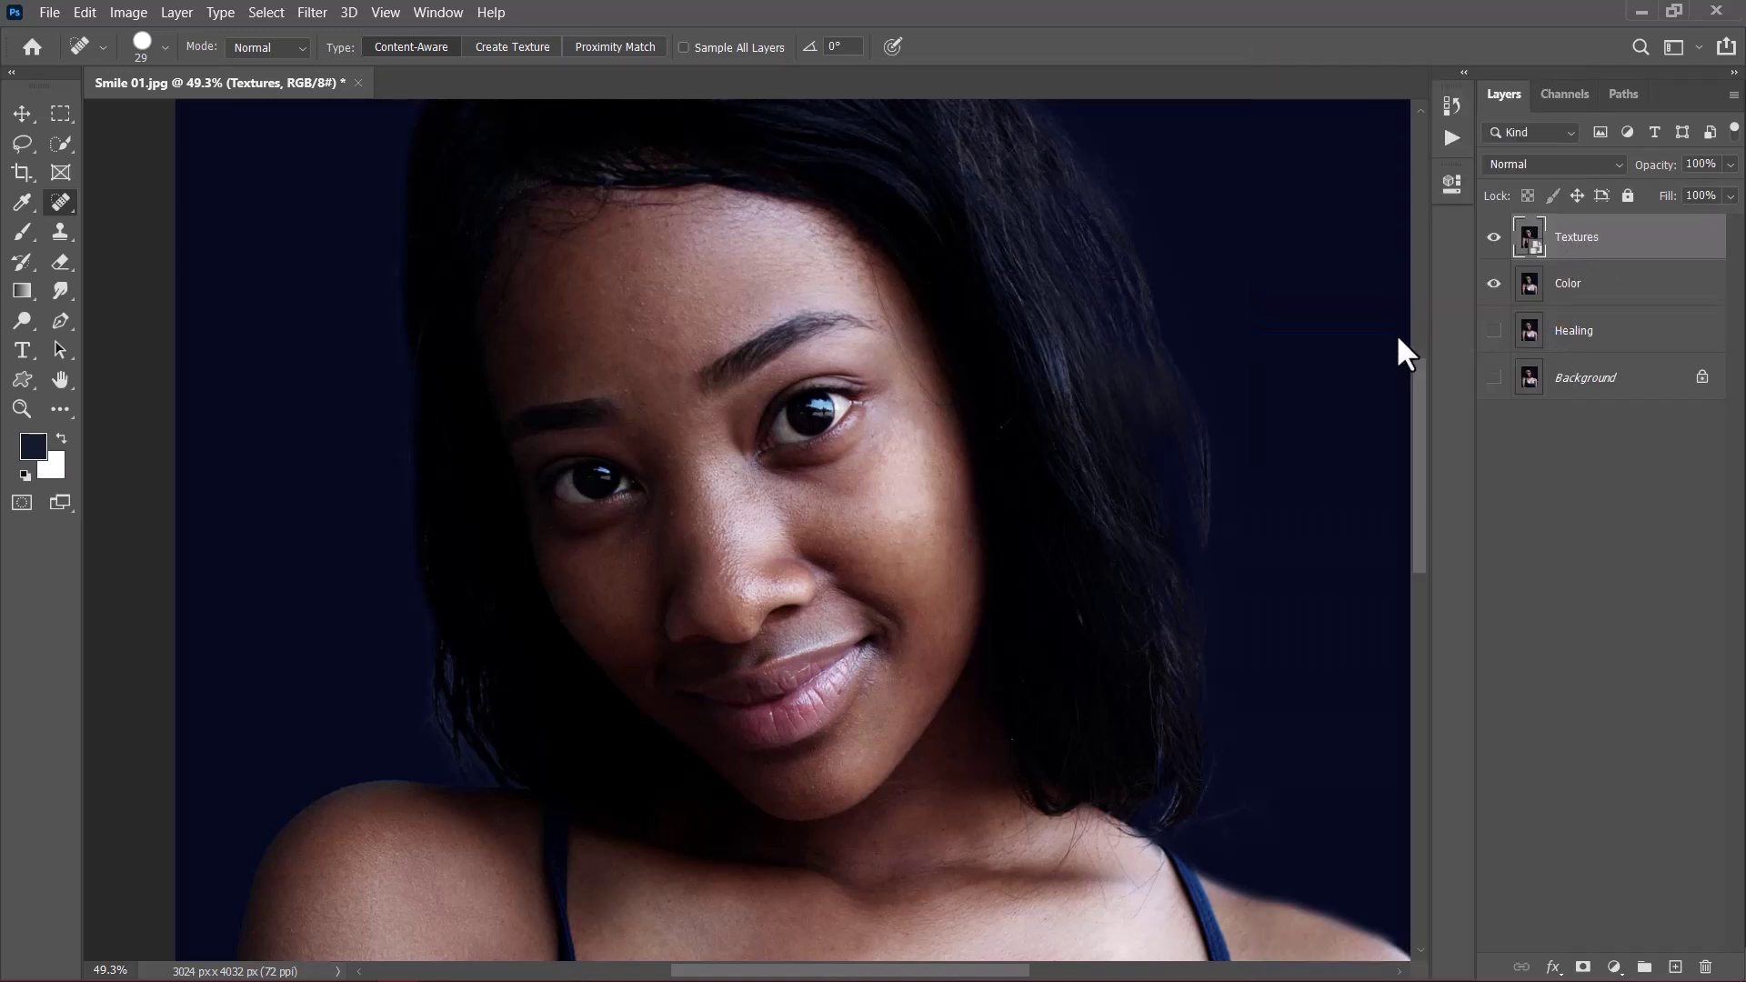
pyautogui.hotkey('ctrl', 'i')
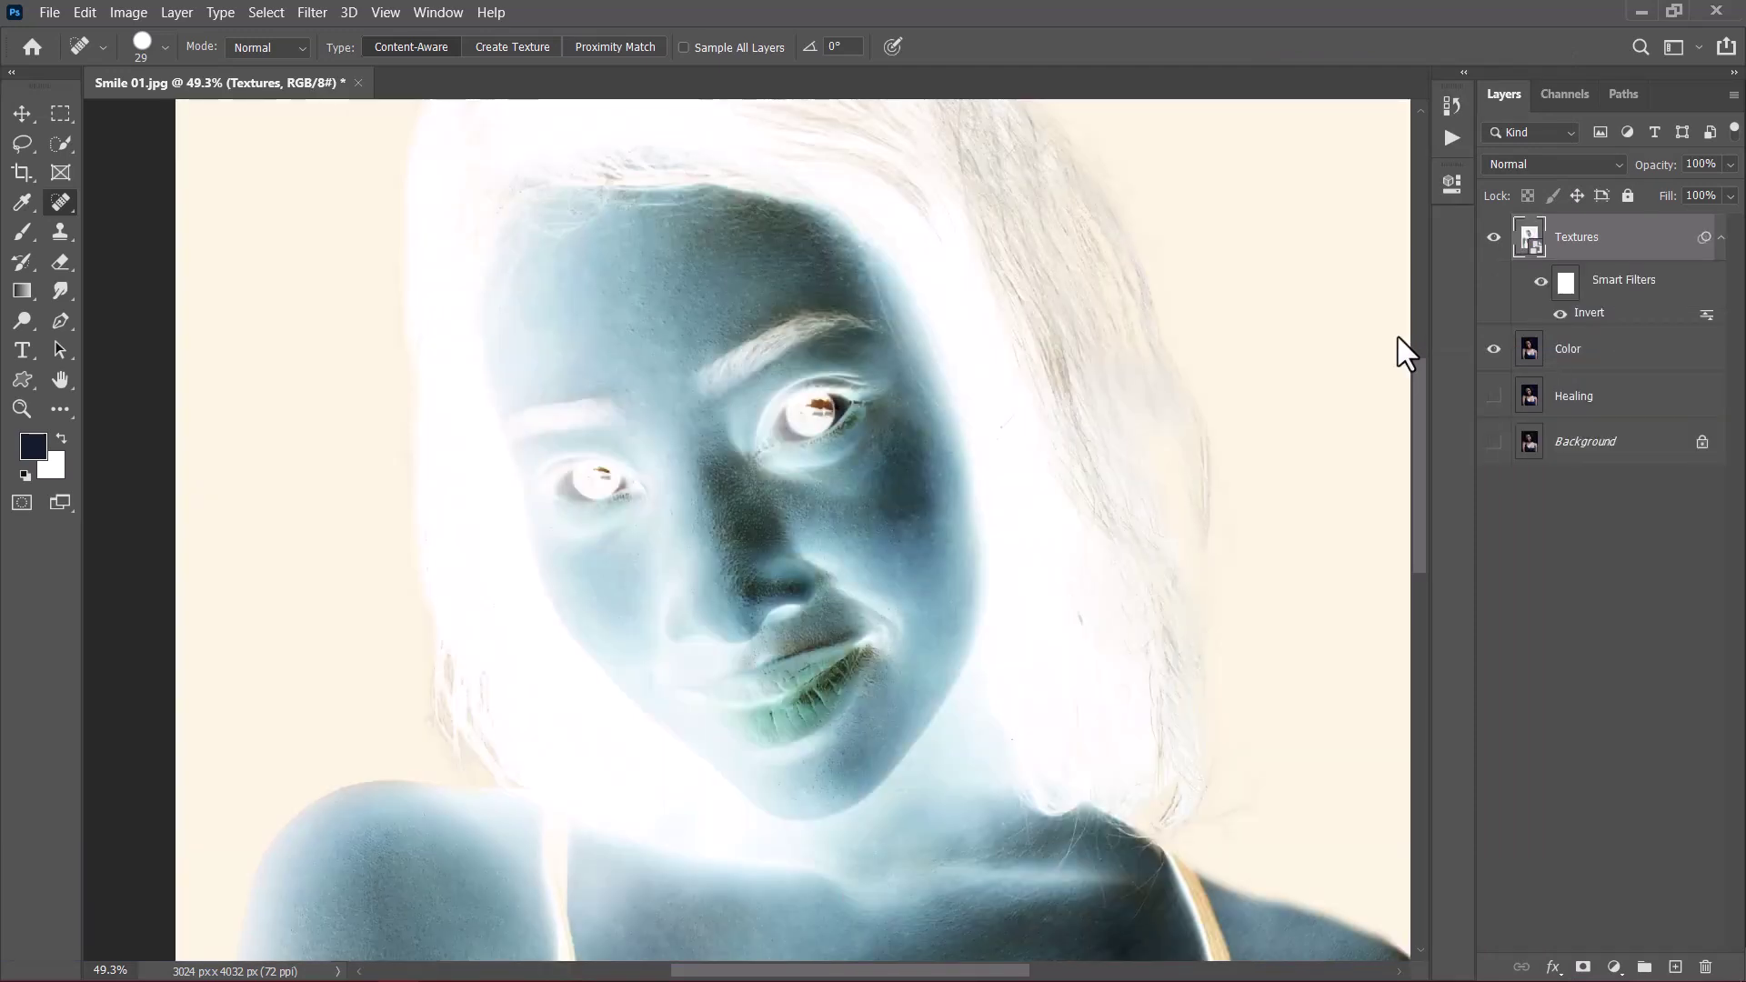
# Set the Textures layer's blend mode to Vivid Light and apply a Gaussian Blur with a 1.7-pixel radius
pyautogui.click(1550, 164)
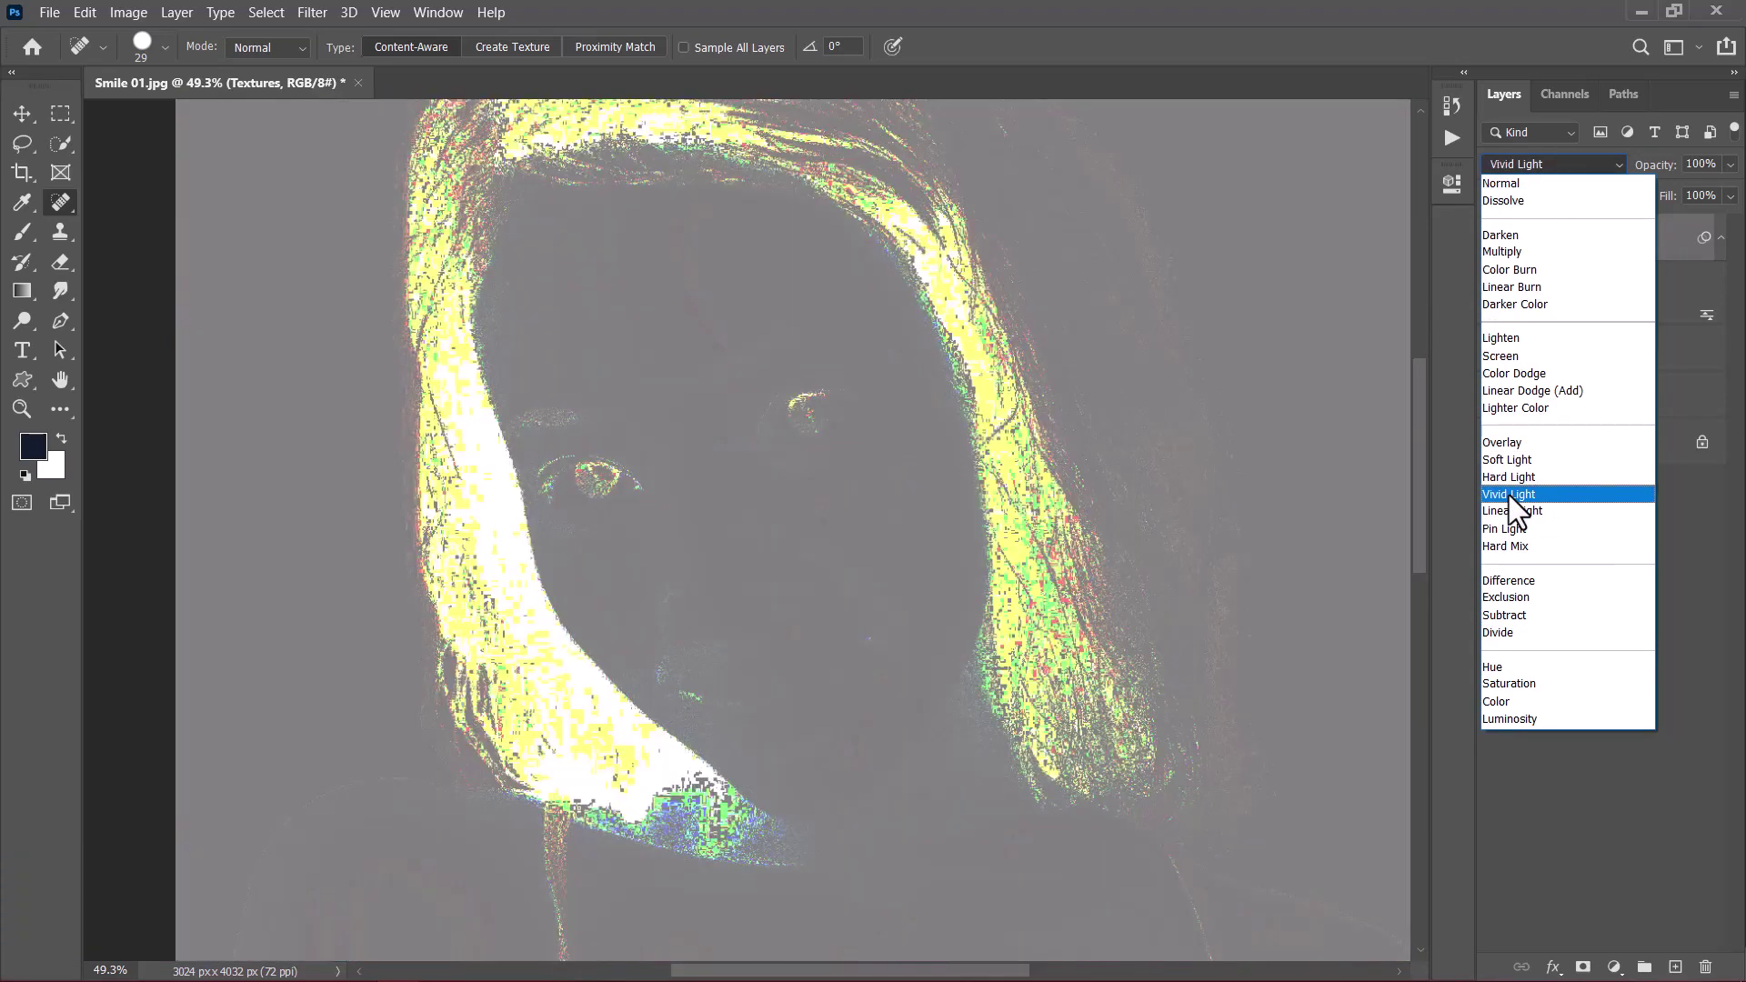
pyautogui.click(1509, 494)
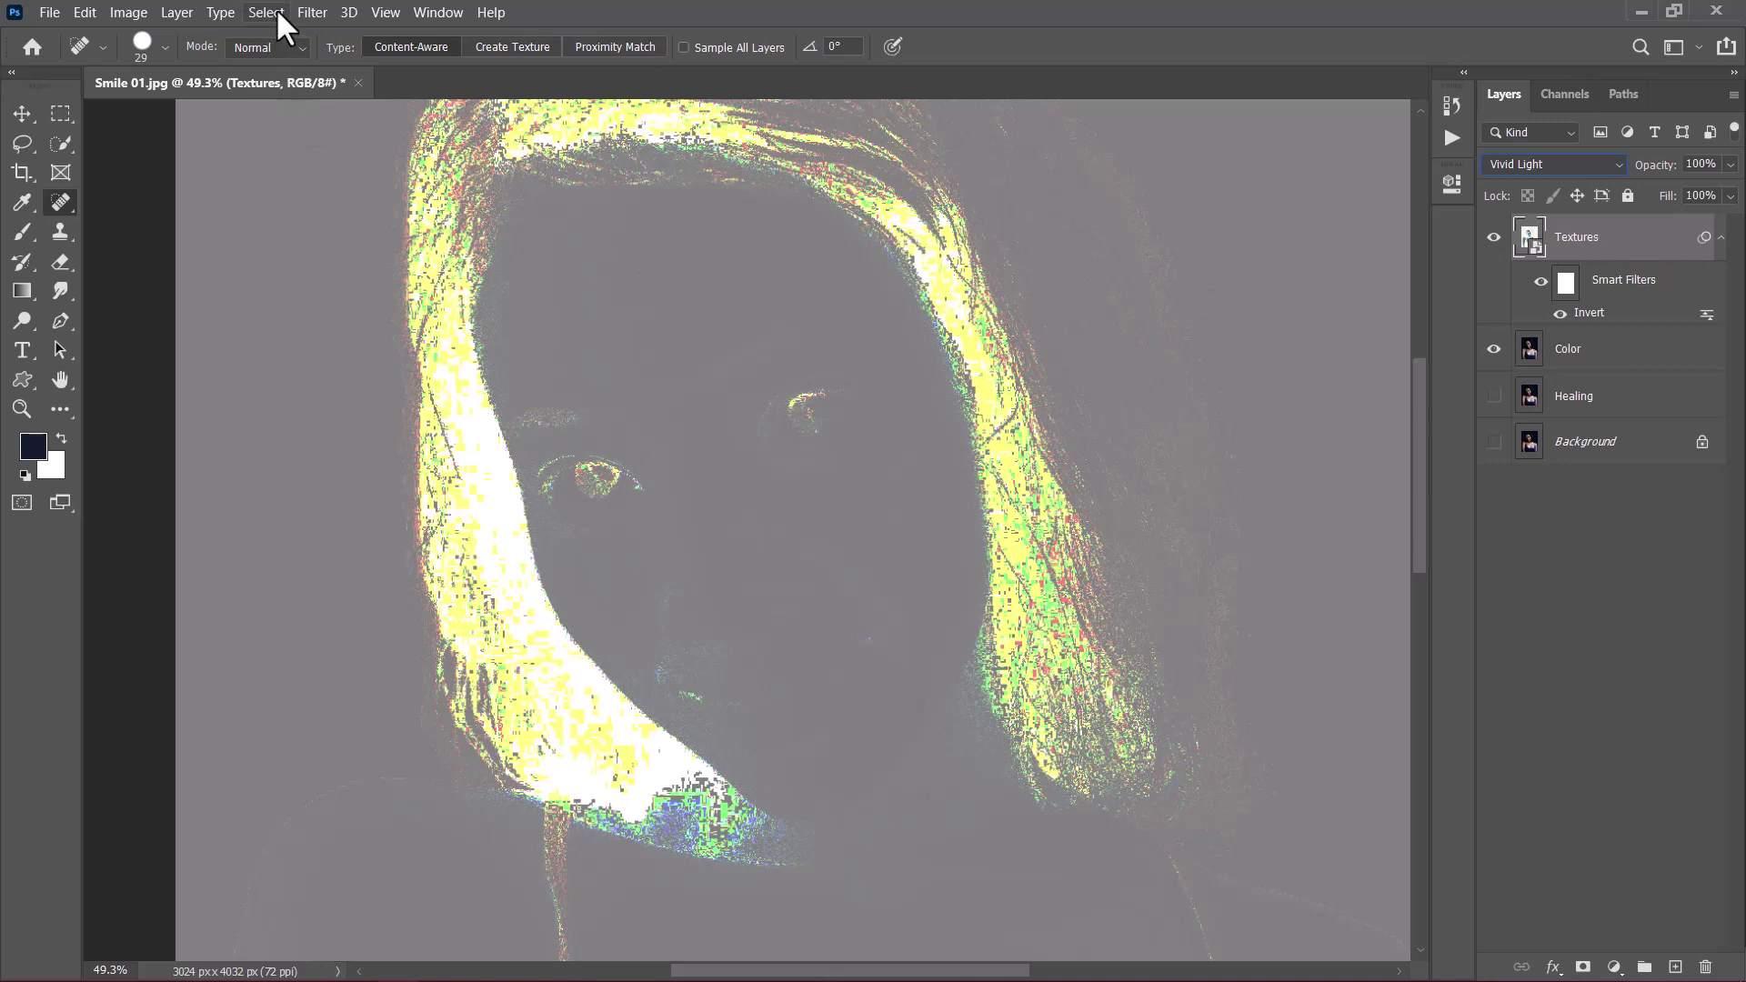
pyautogui.click(309, 11)
pyautogui.moveTo(387, 254)
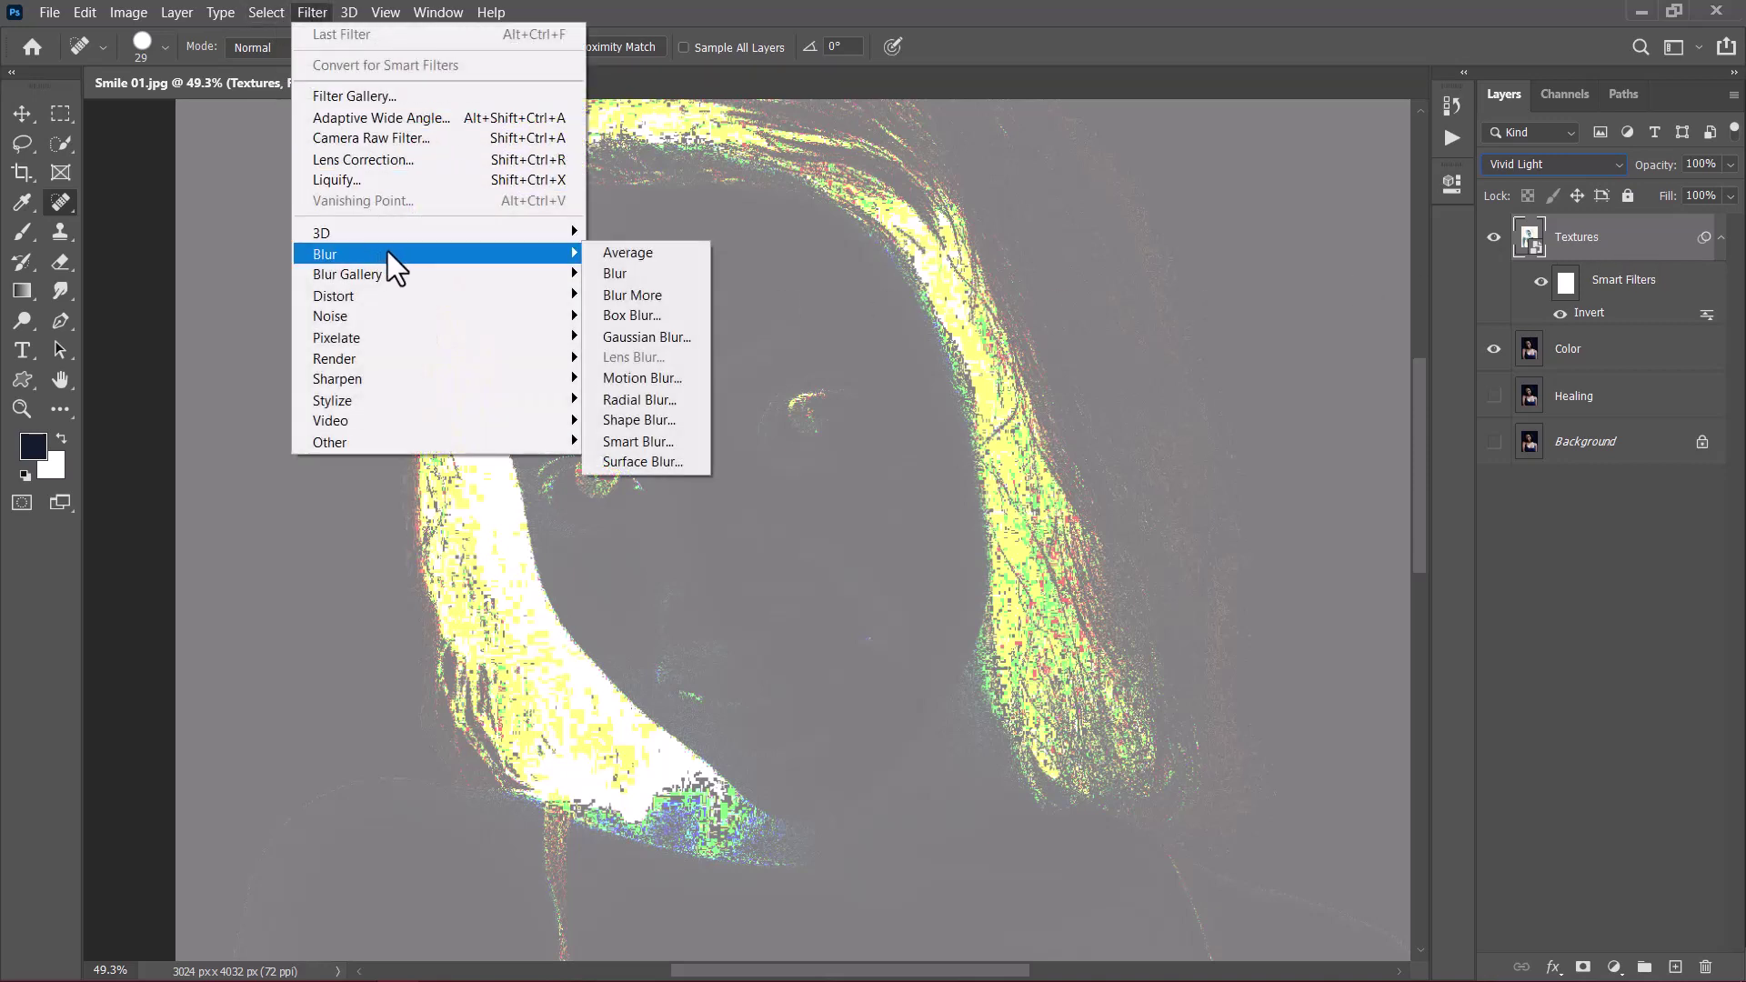
pyautogui.click(654, 336)
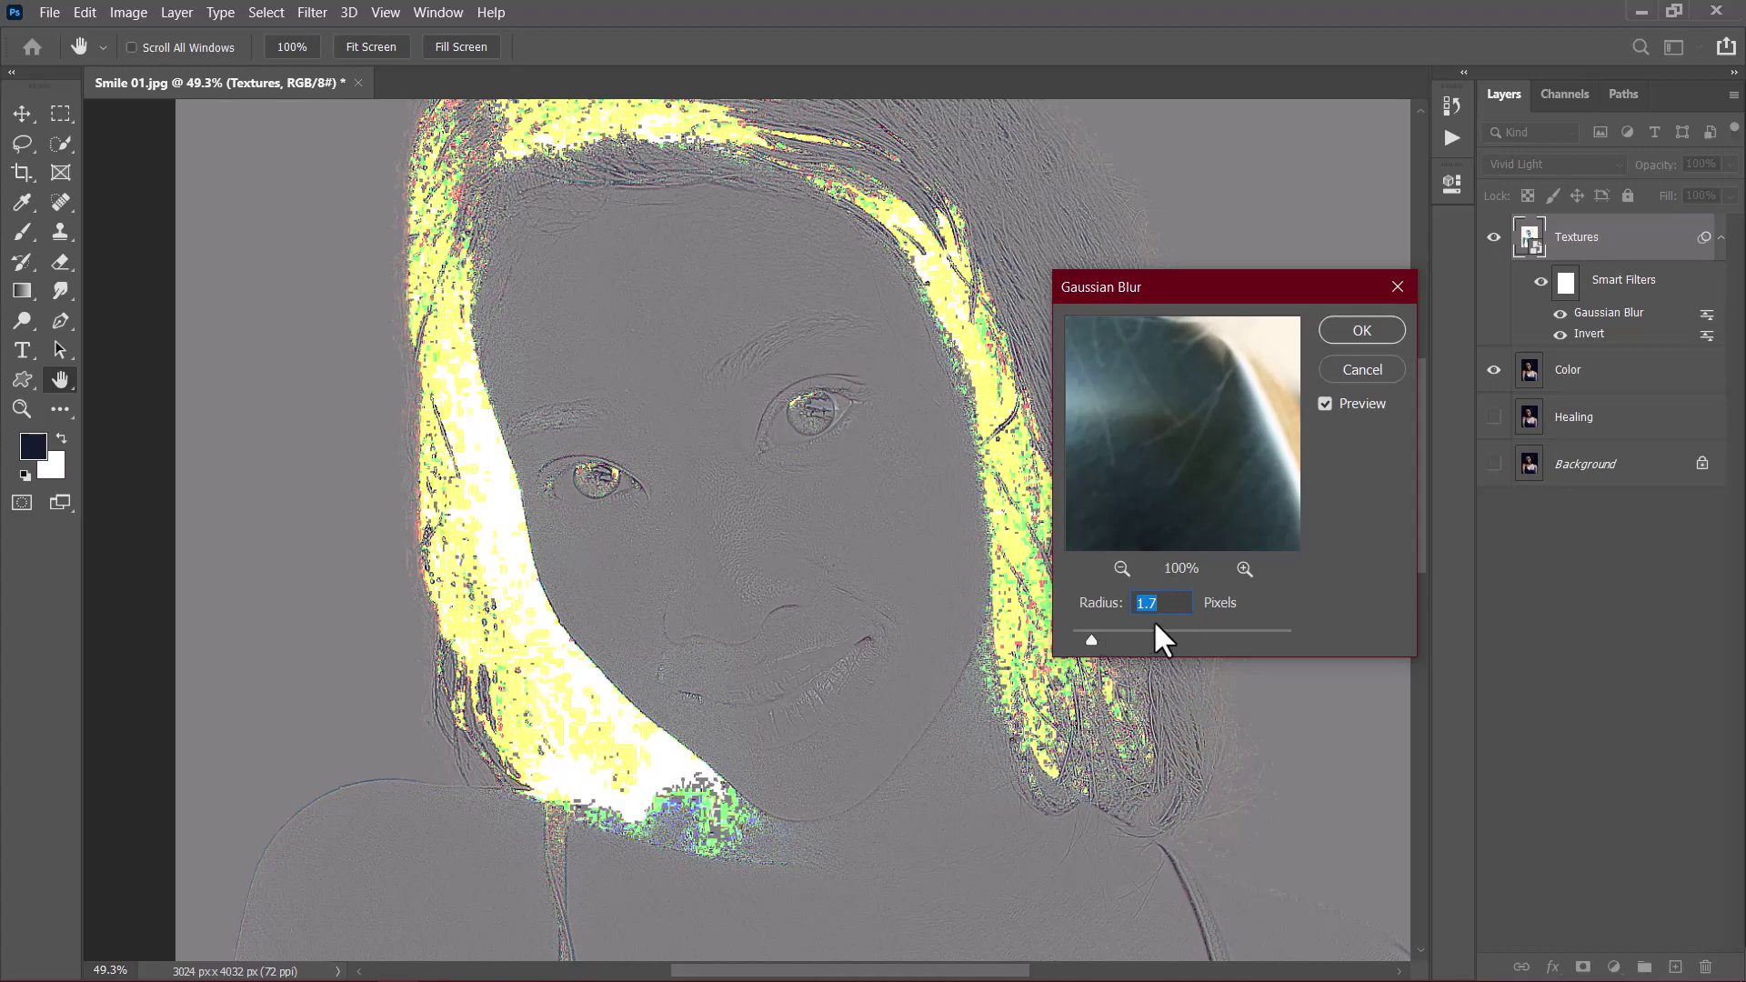
pyautogui.click(1362, 330)
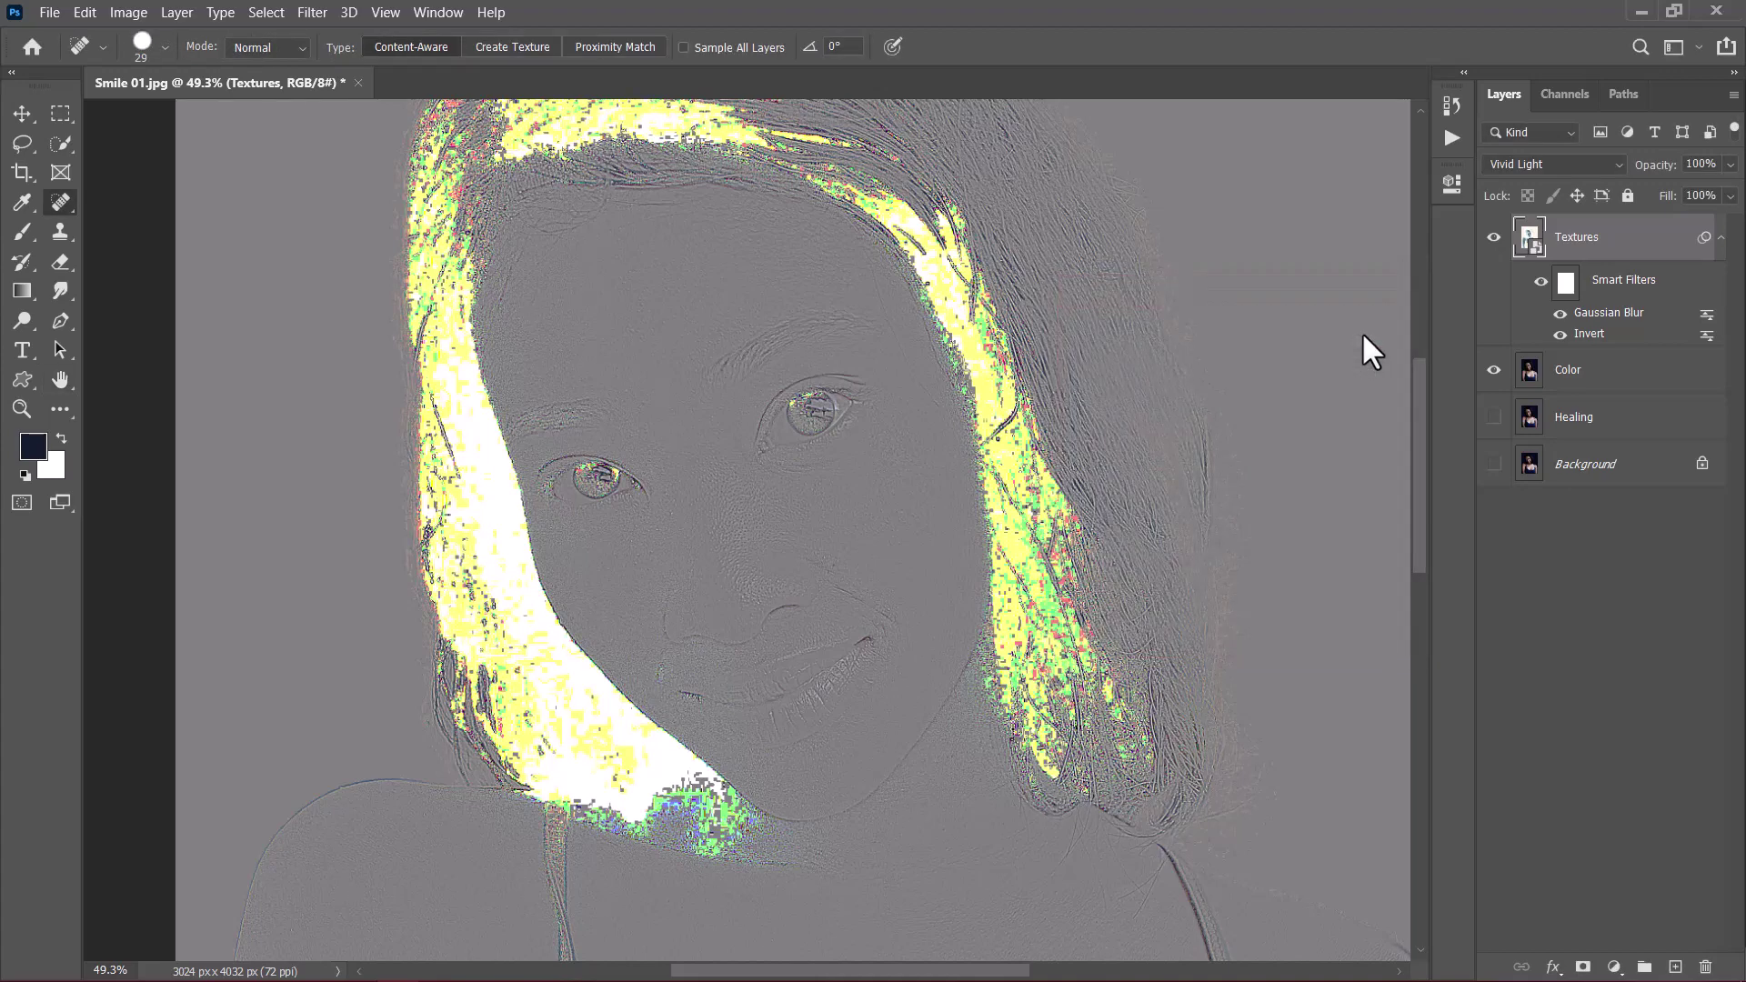
# Apply a High Pass filter with a 25-pixel radius to the Textures layer and collapse its smart filter list
pyautogui.click(311, 12)
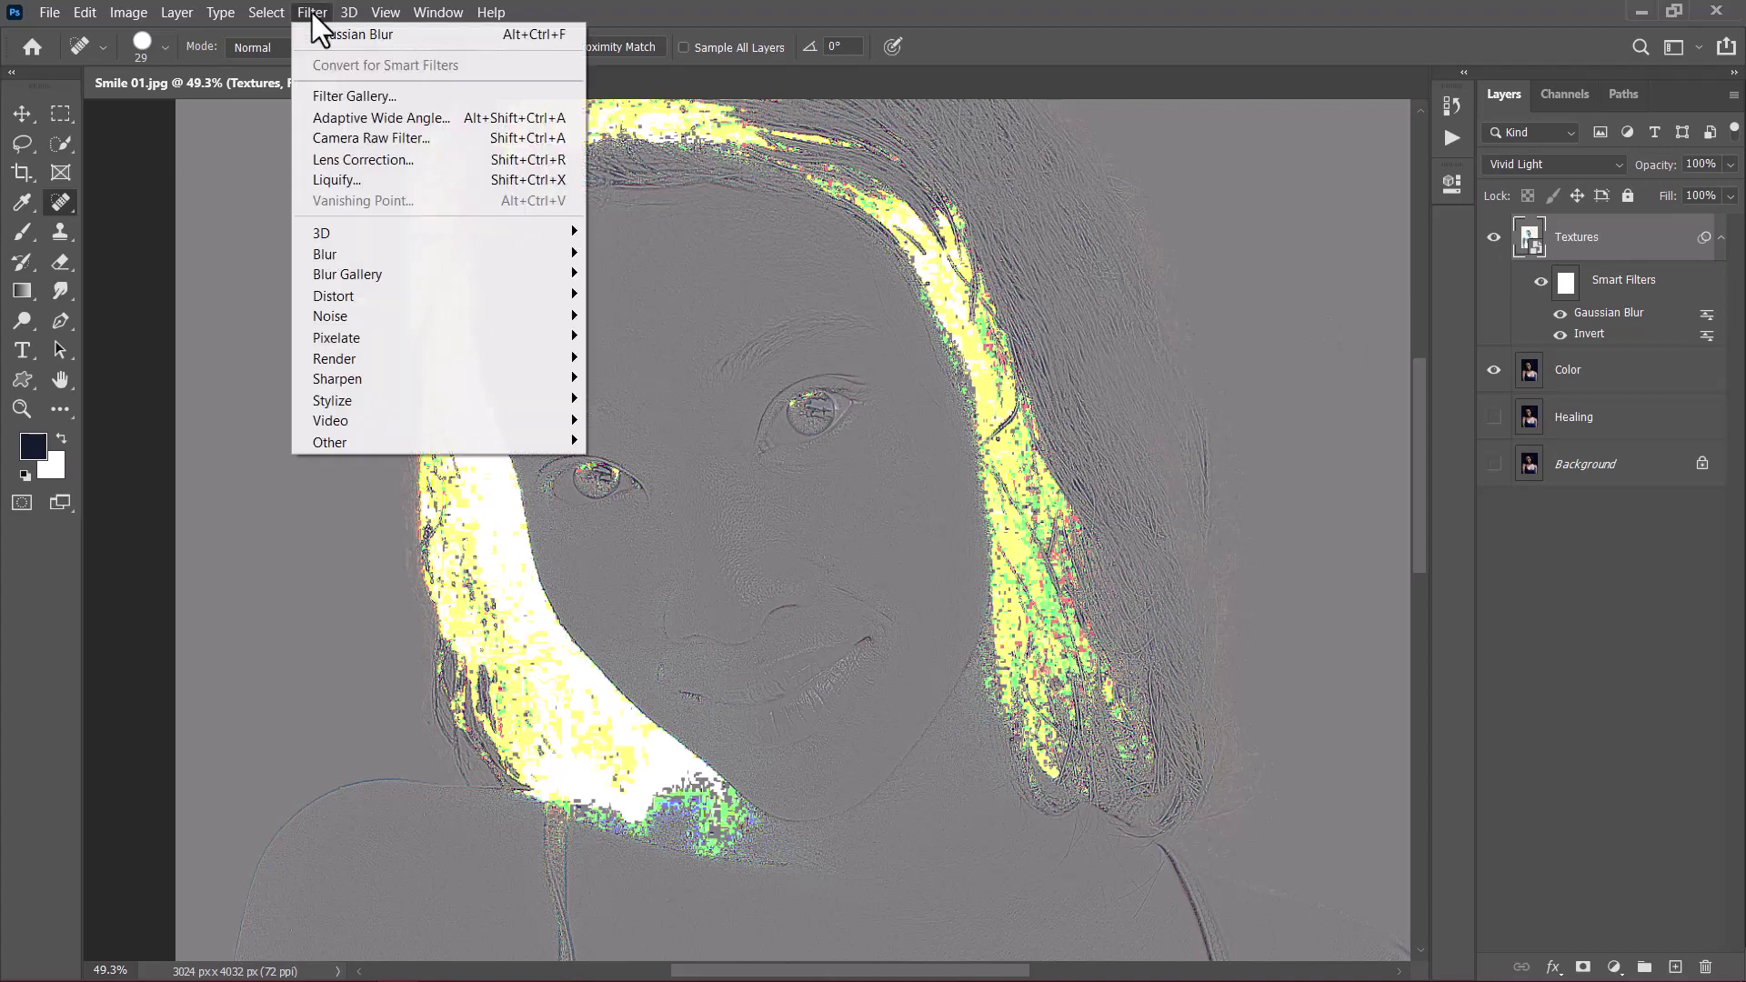
pyautogui.moveTo(420, 439)
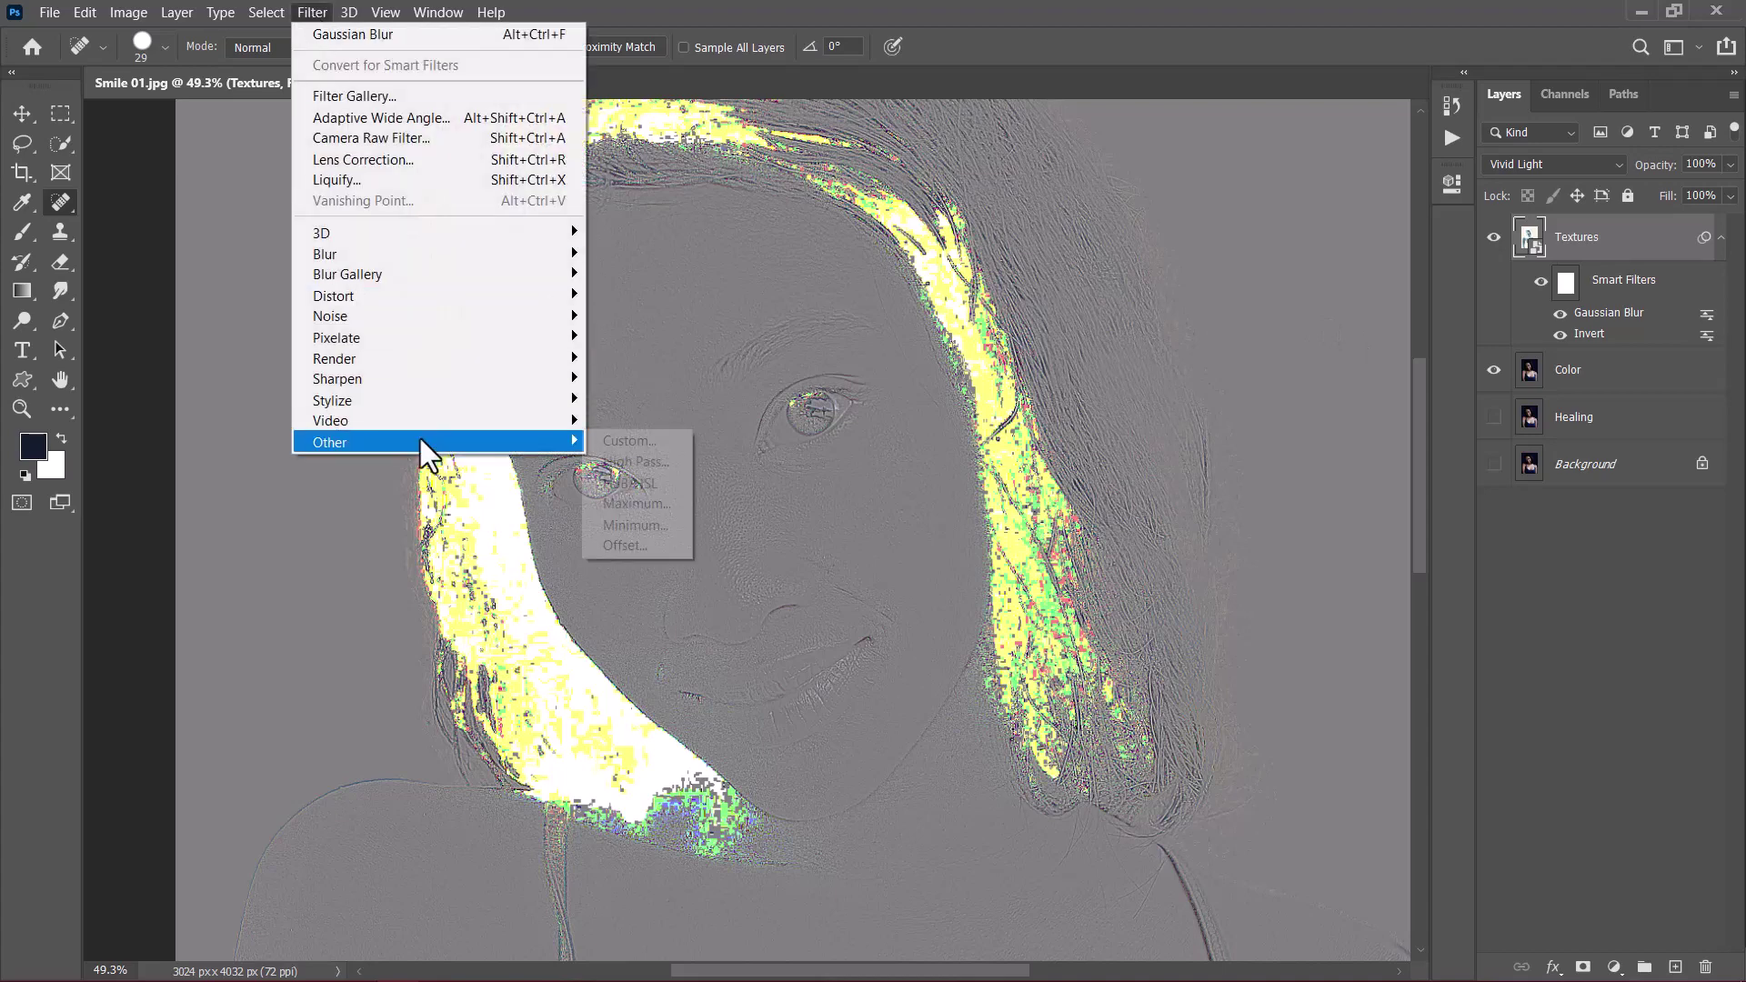
pyautogui.click(656, 467)
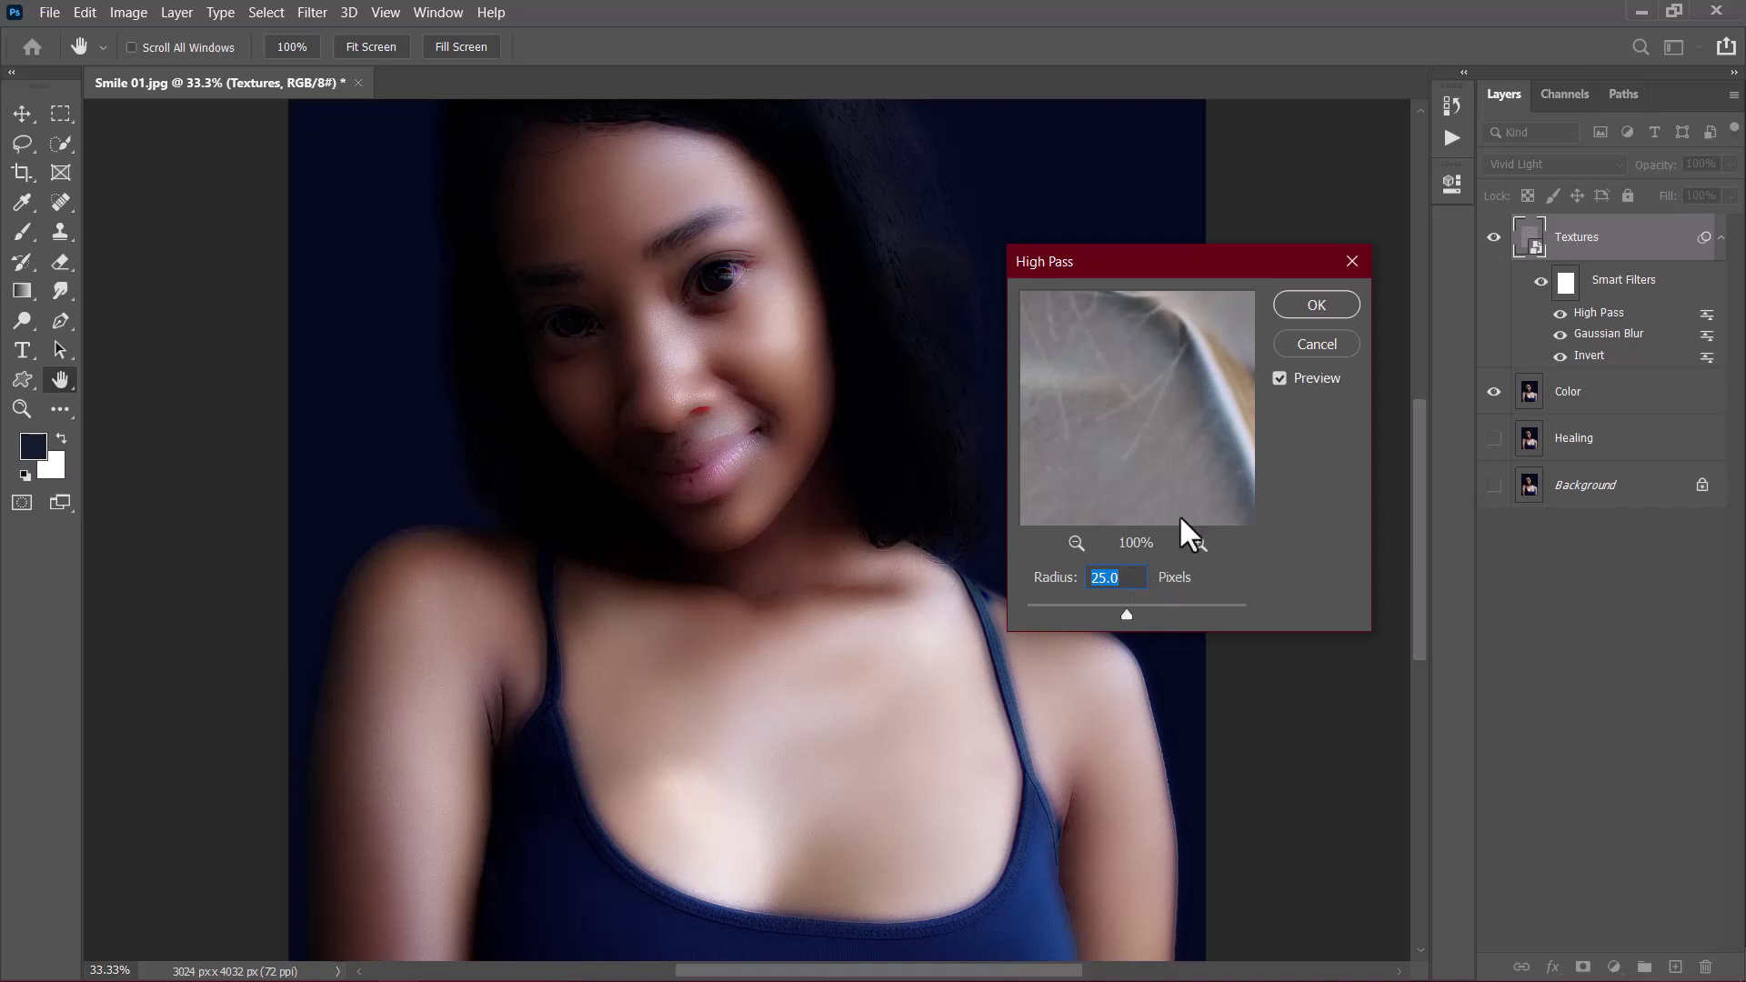
pyautogui.click(1312, 309)
pyautogui.click(1720, 238)
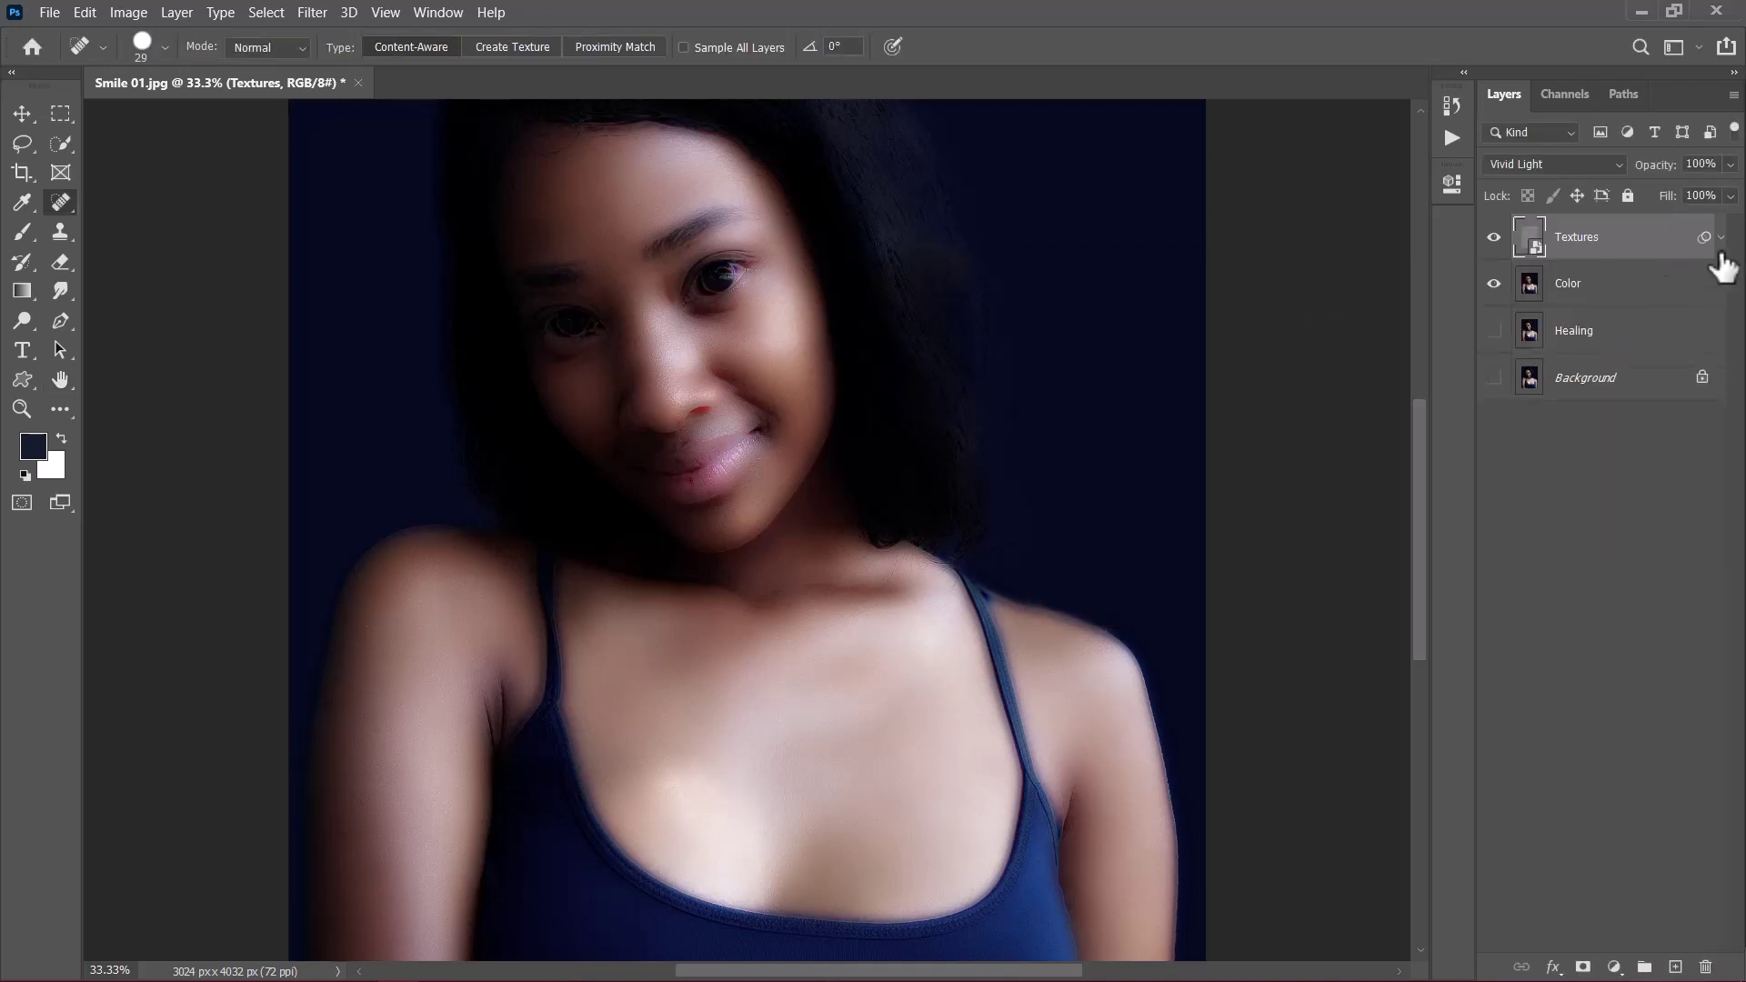
pyautogui.click(1720, 239)
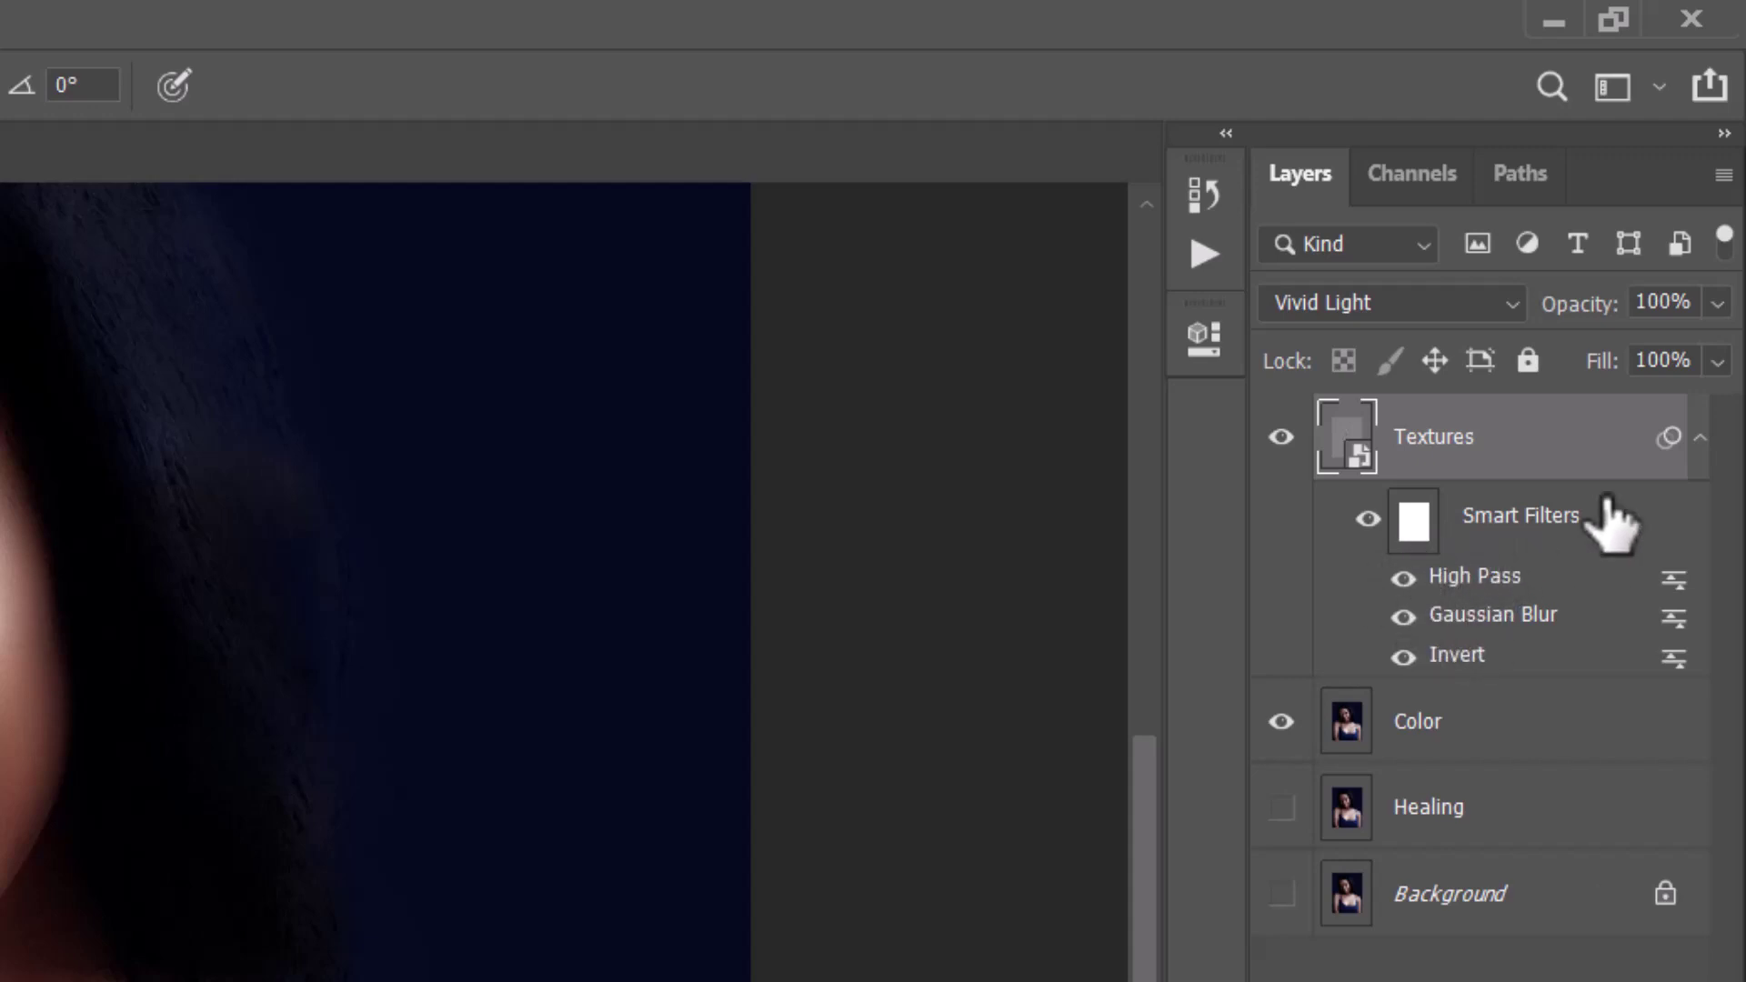
pyautogui.click(1699, 437)
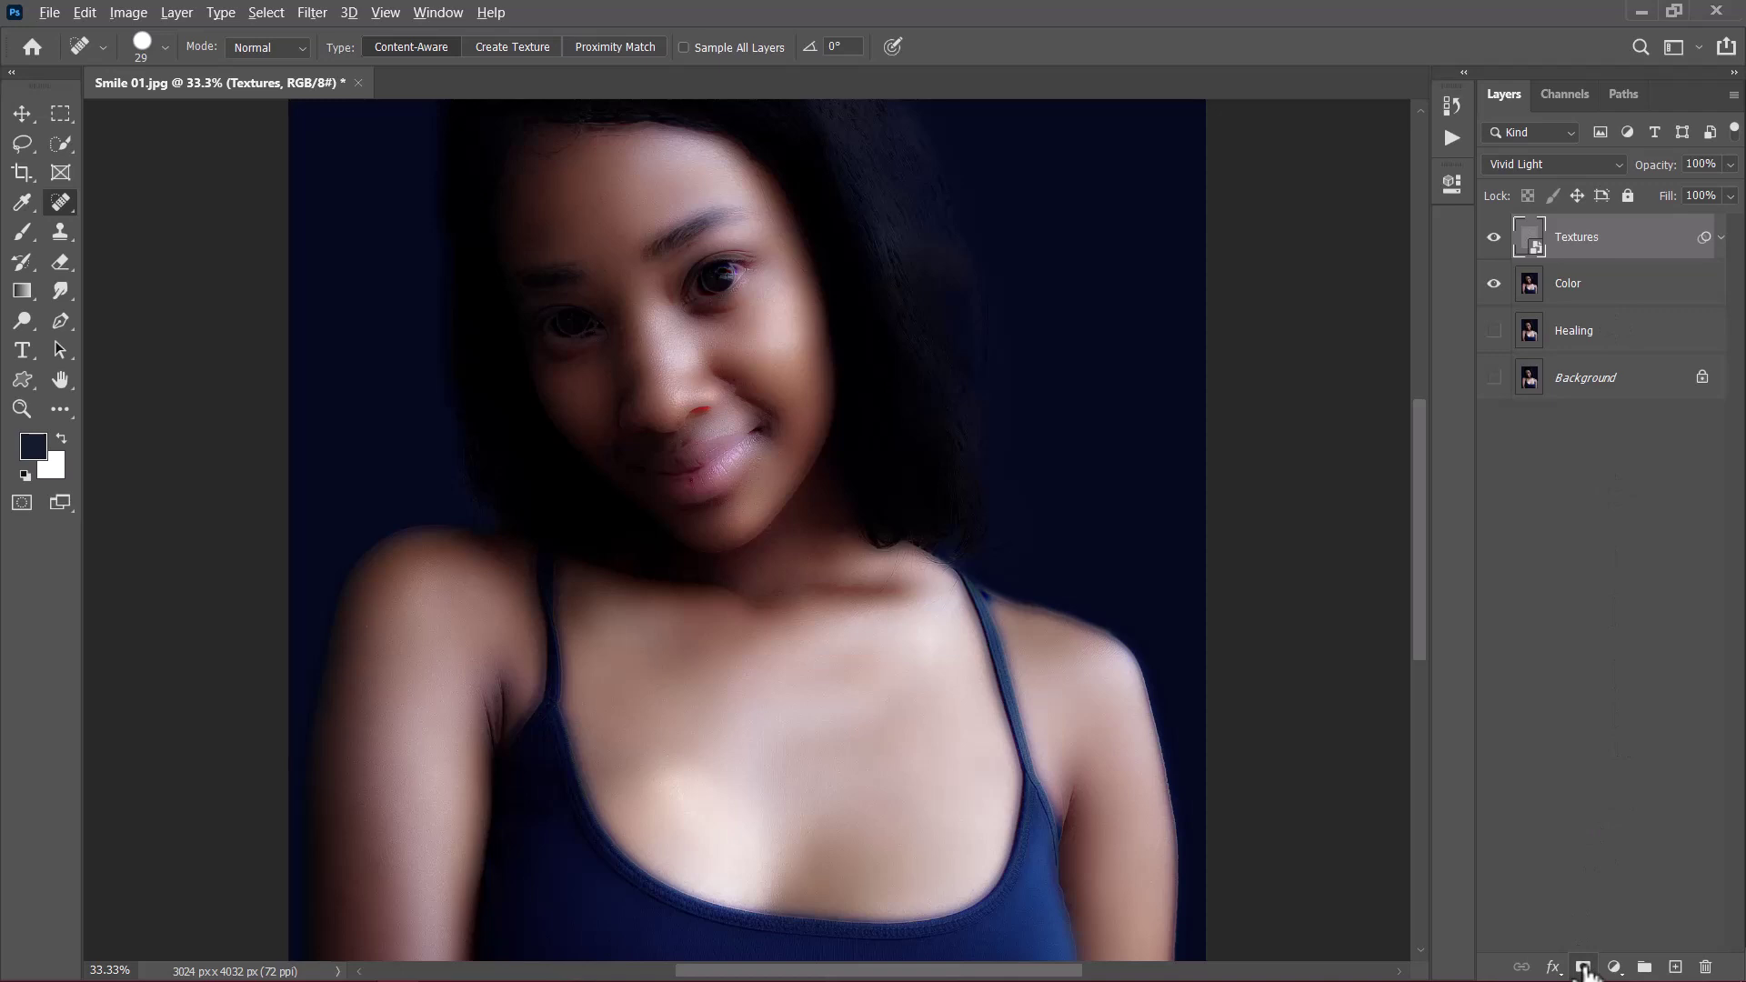
# Add a black layer mask to the Textures layer and select the mask for editing
pyautogui.keyDown('alt'); pyautogui.click(1583, 968); pyautogui.keyUp('alt')
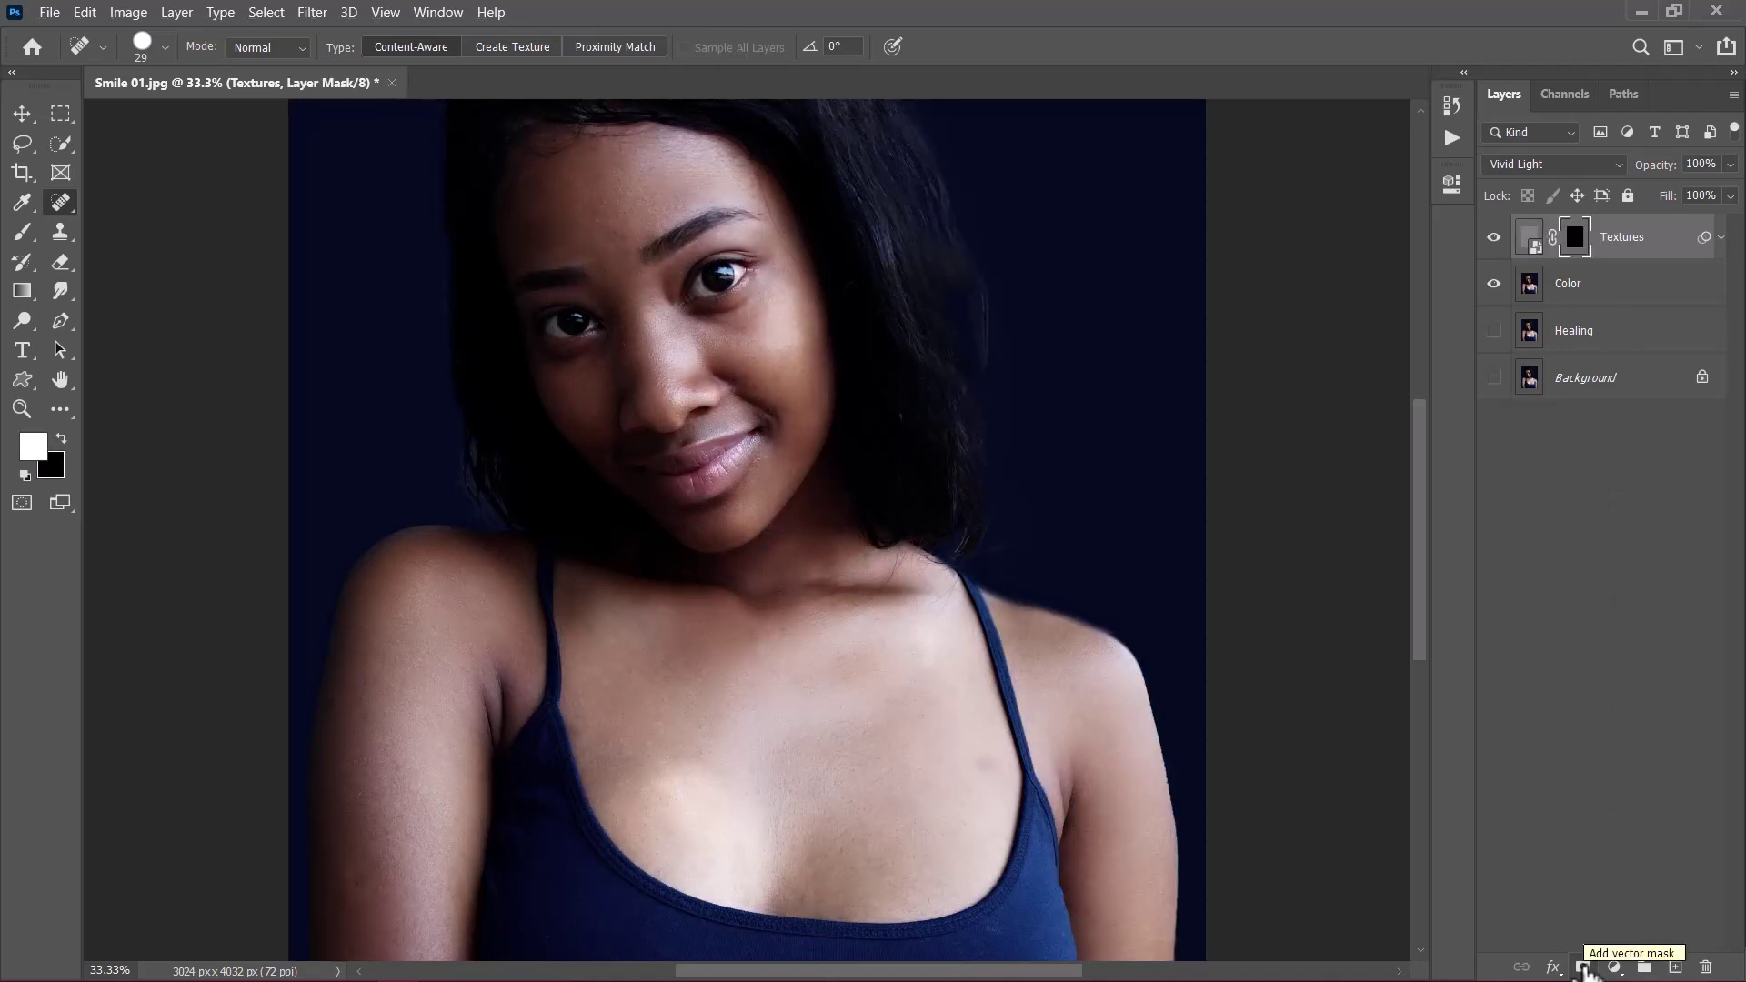
pyautogui.scroll(-1, 923, 663)
pyautogui.click(1572, 239)
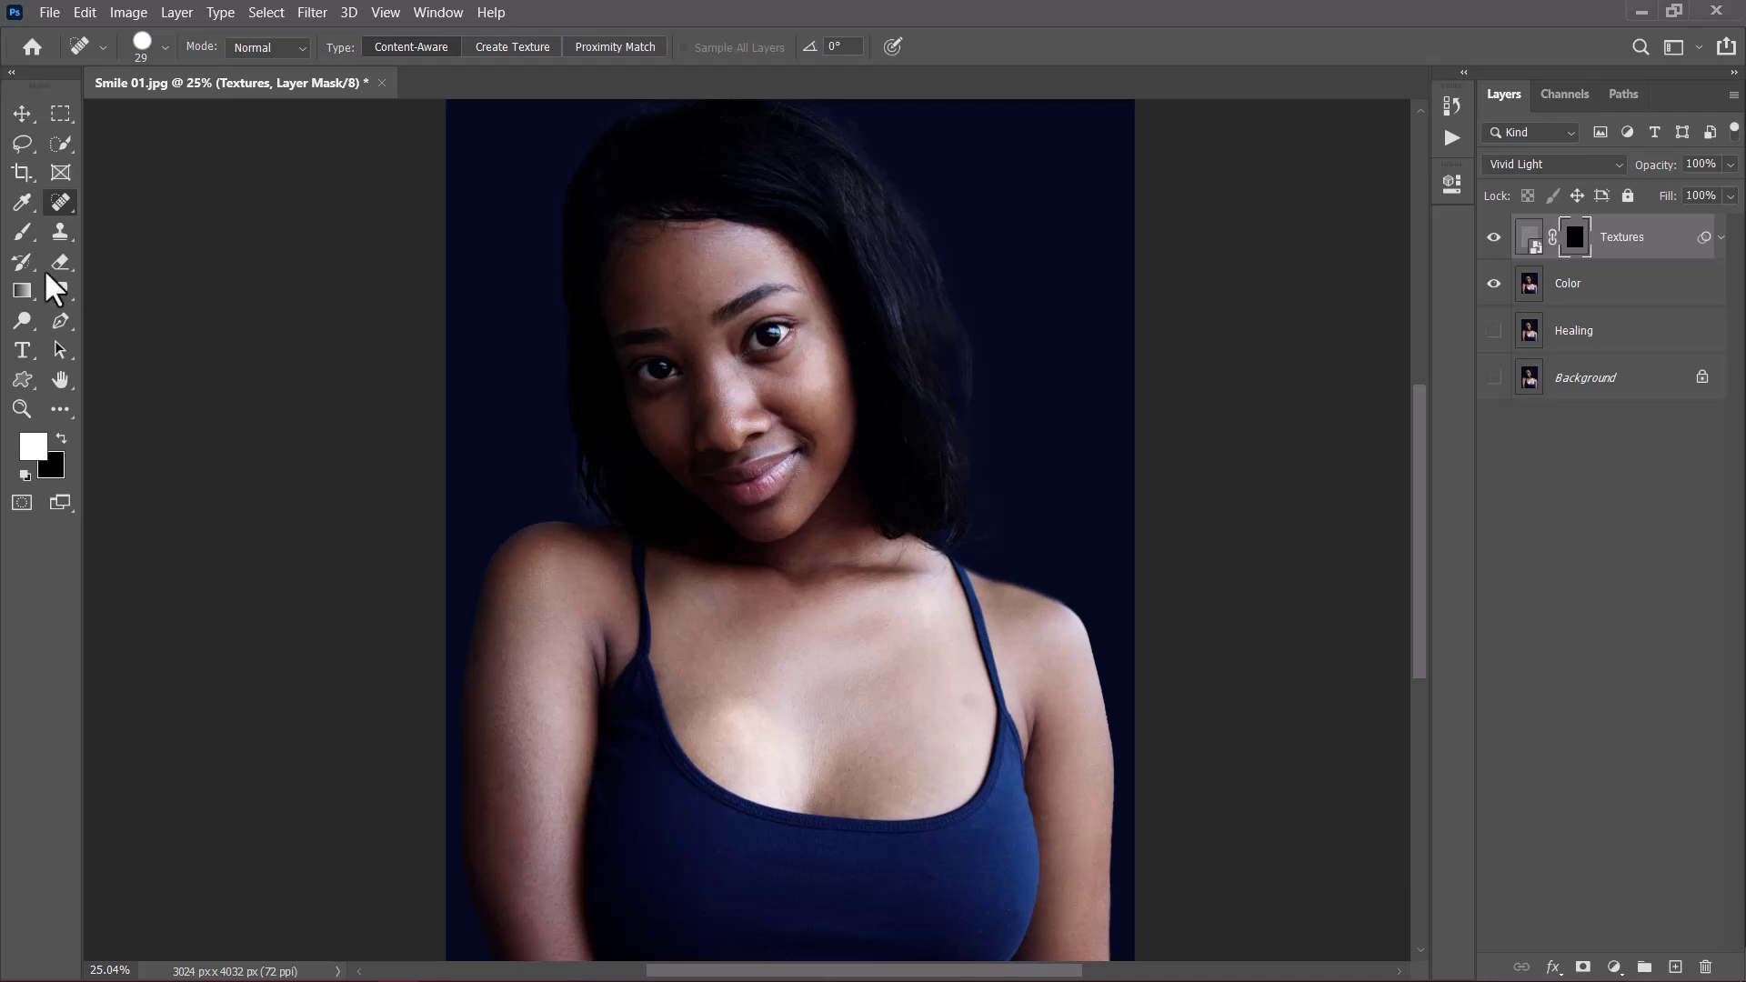
# Choose the Brush tool with a soft round tip and set its flow to 12%
pyautogui.click(24, 235)
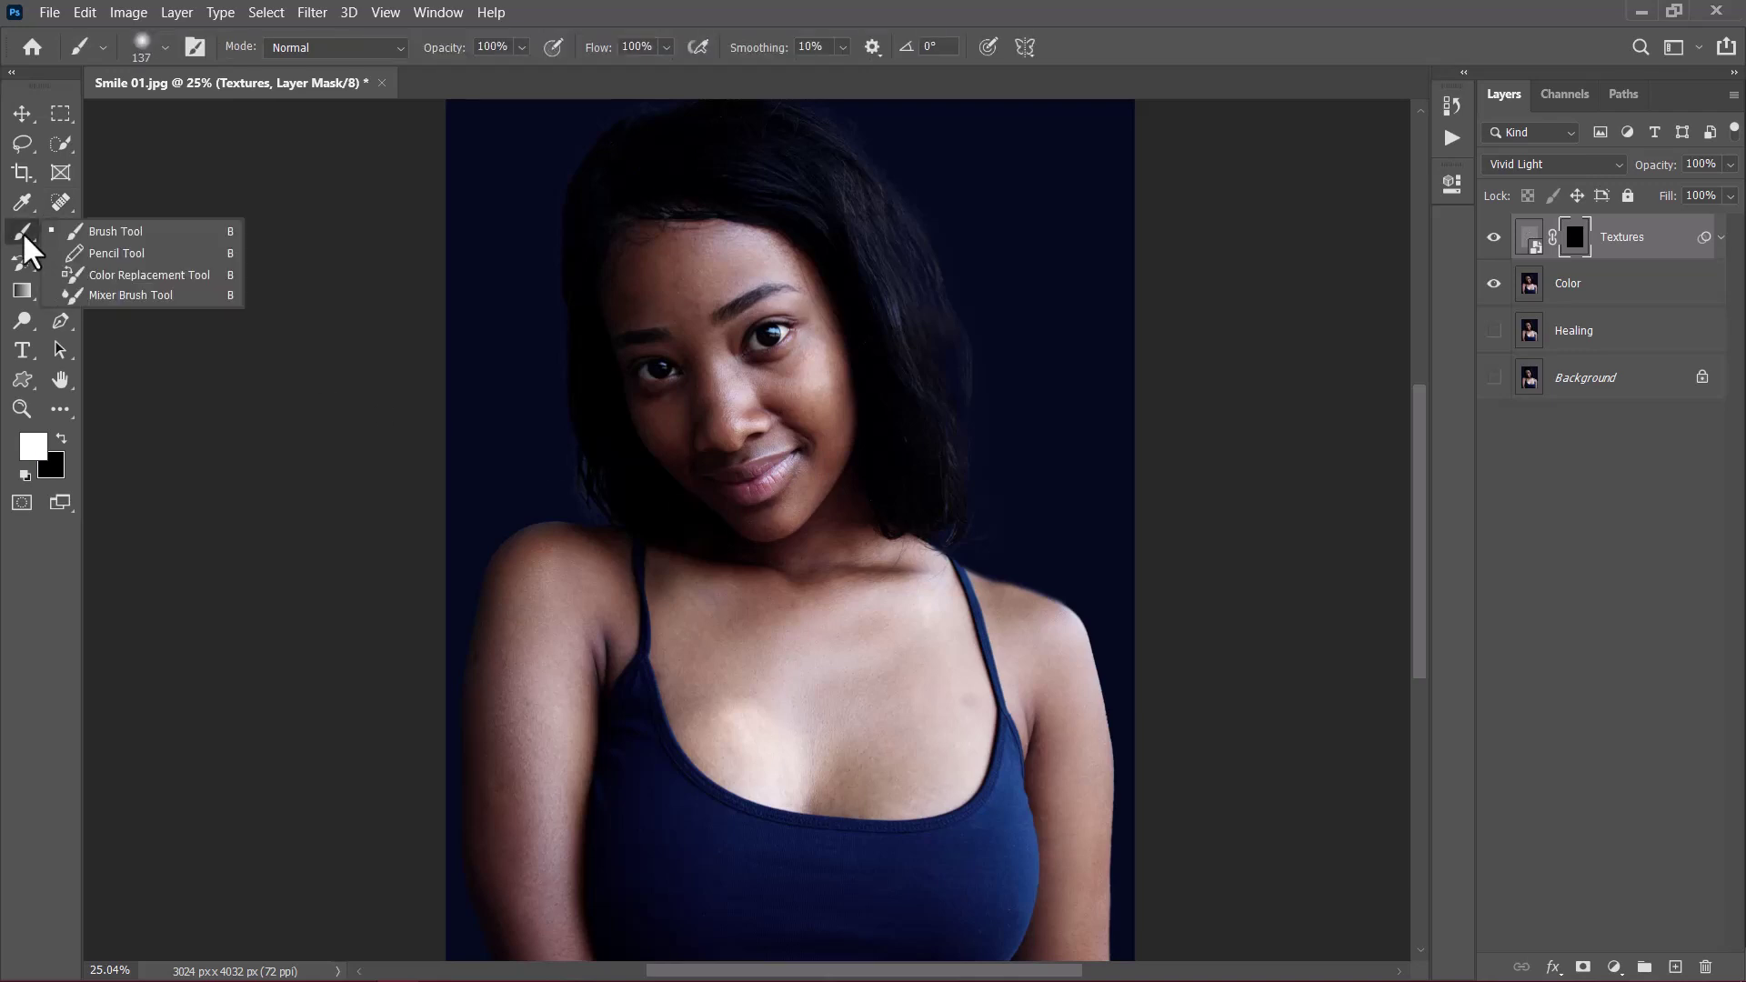
pyautogui.click(153, 47)
pyautogui.doubleClick(141, 364)
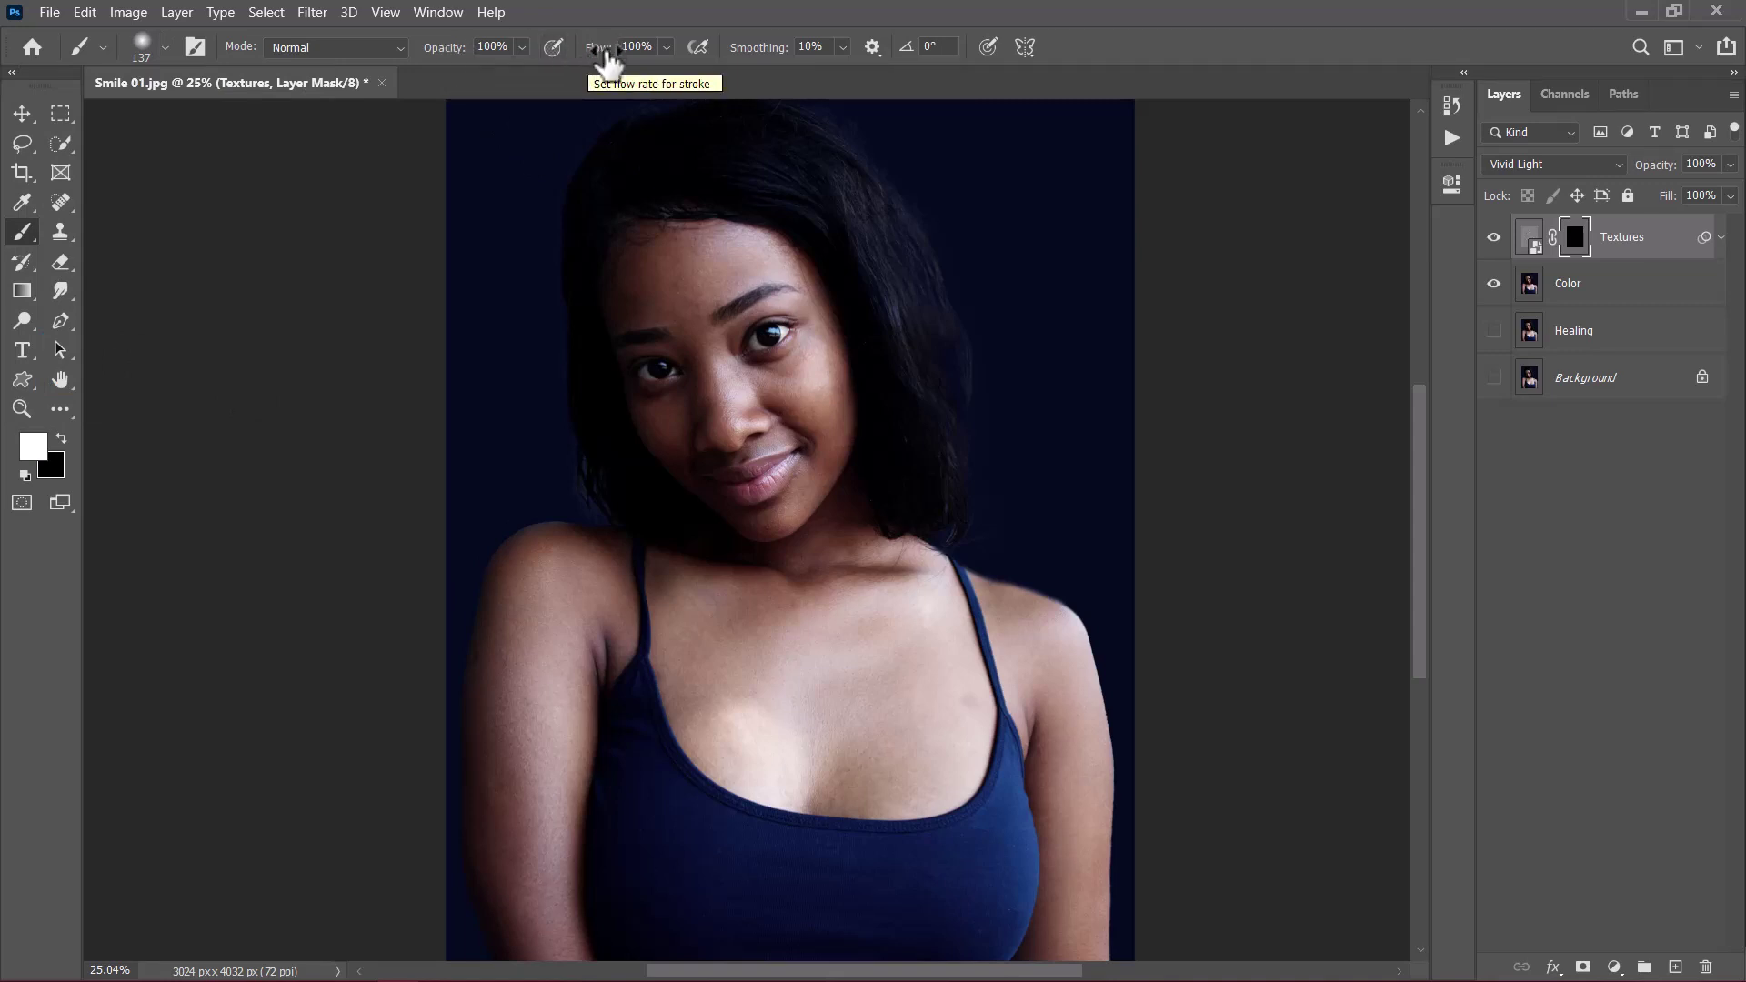
pyautogui.click(636, 46)
pyautogui.write('12')
pyautogui.press('Return')
# Switch the layer previews to large thumbnails and make the Textures layer's mask active
pyautogui.rightClick(1580, 448)
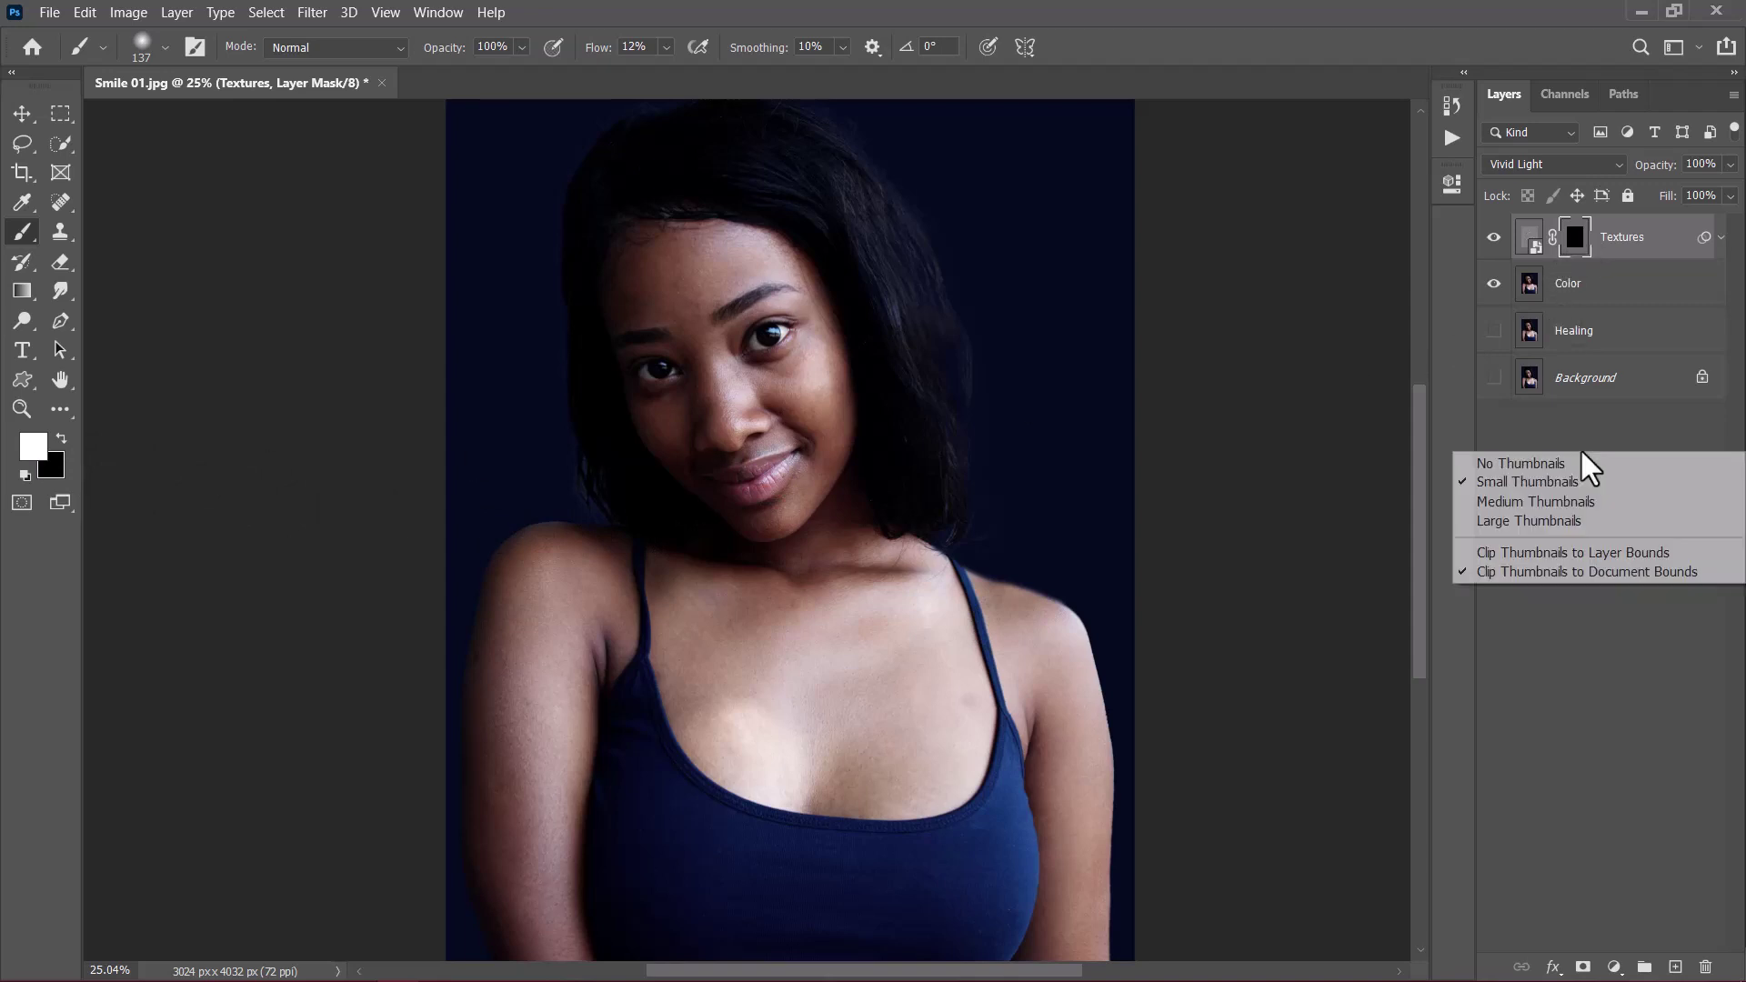
pyautogui.click(1518, 516)
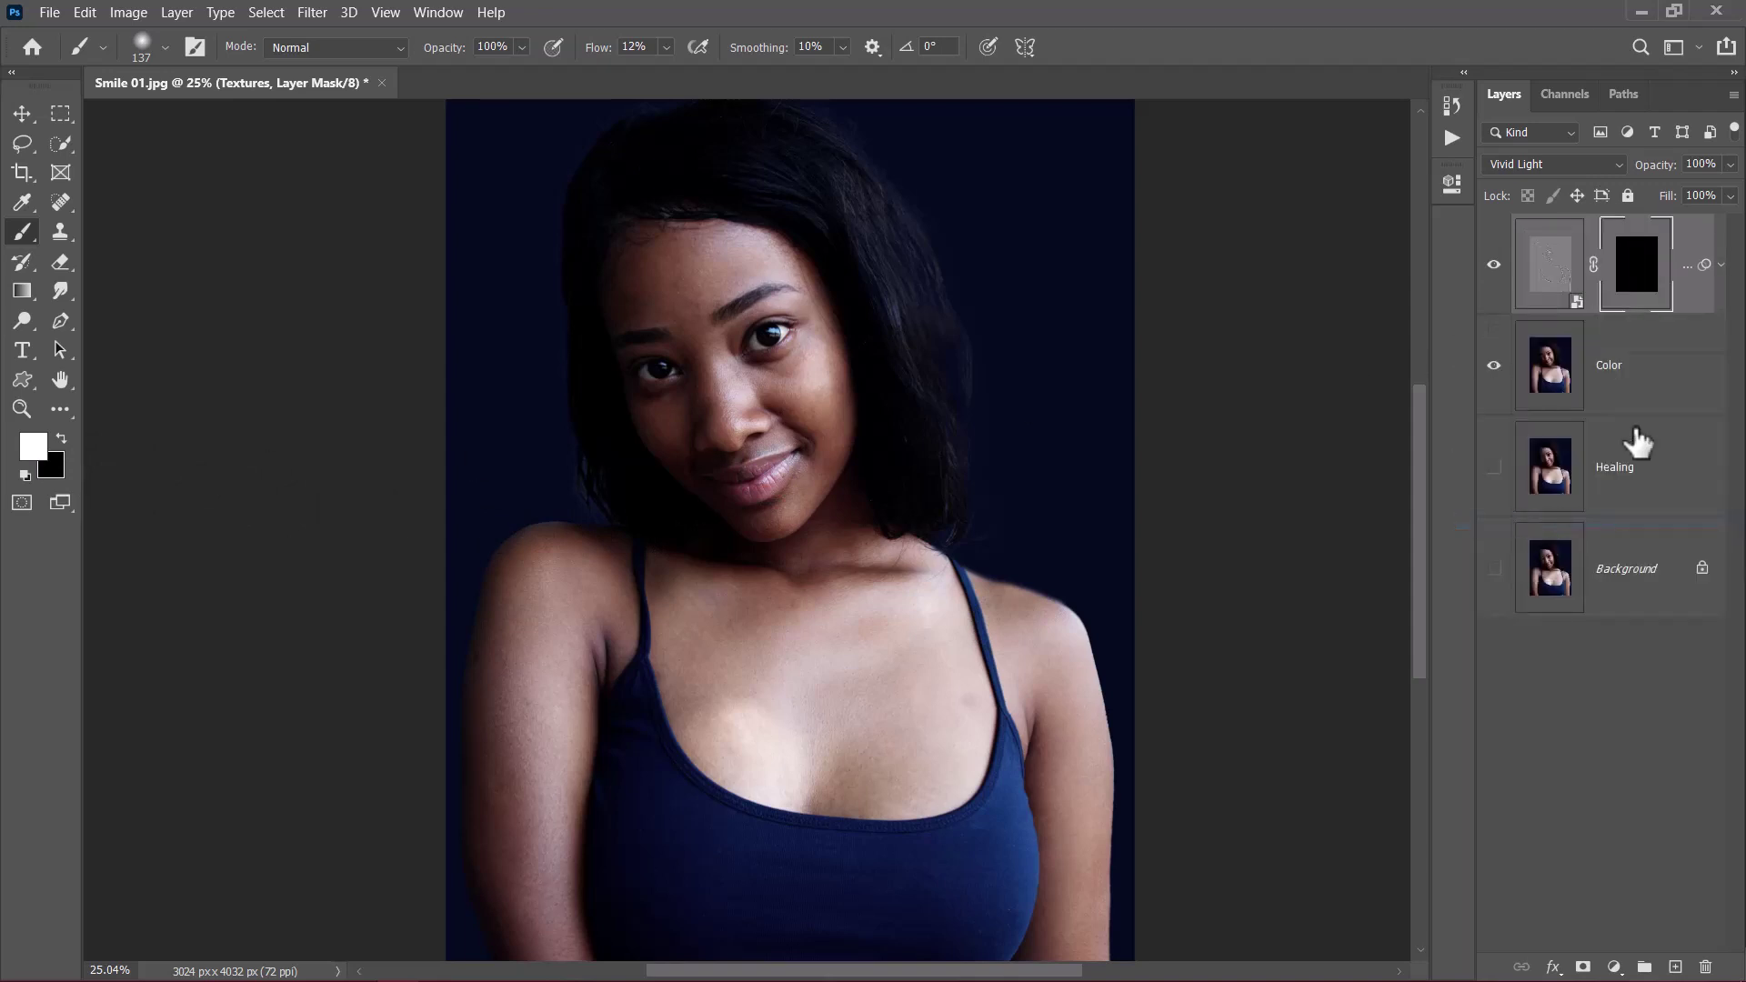
pyautogui.click(1558, 268)
pyautogui.click(1637, 265)
# Paint white on the Textures mask over the forehead, cheeks and chin with a 320-pixel brush at 12% flow
pyautogui.moveTo(672, 376); pyautogui.dragTo(717, 376)
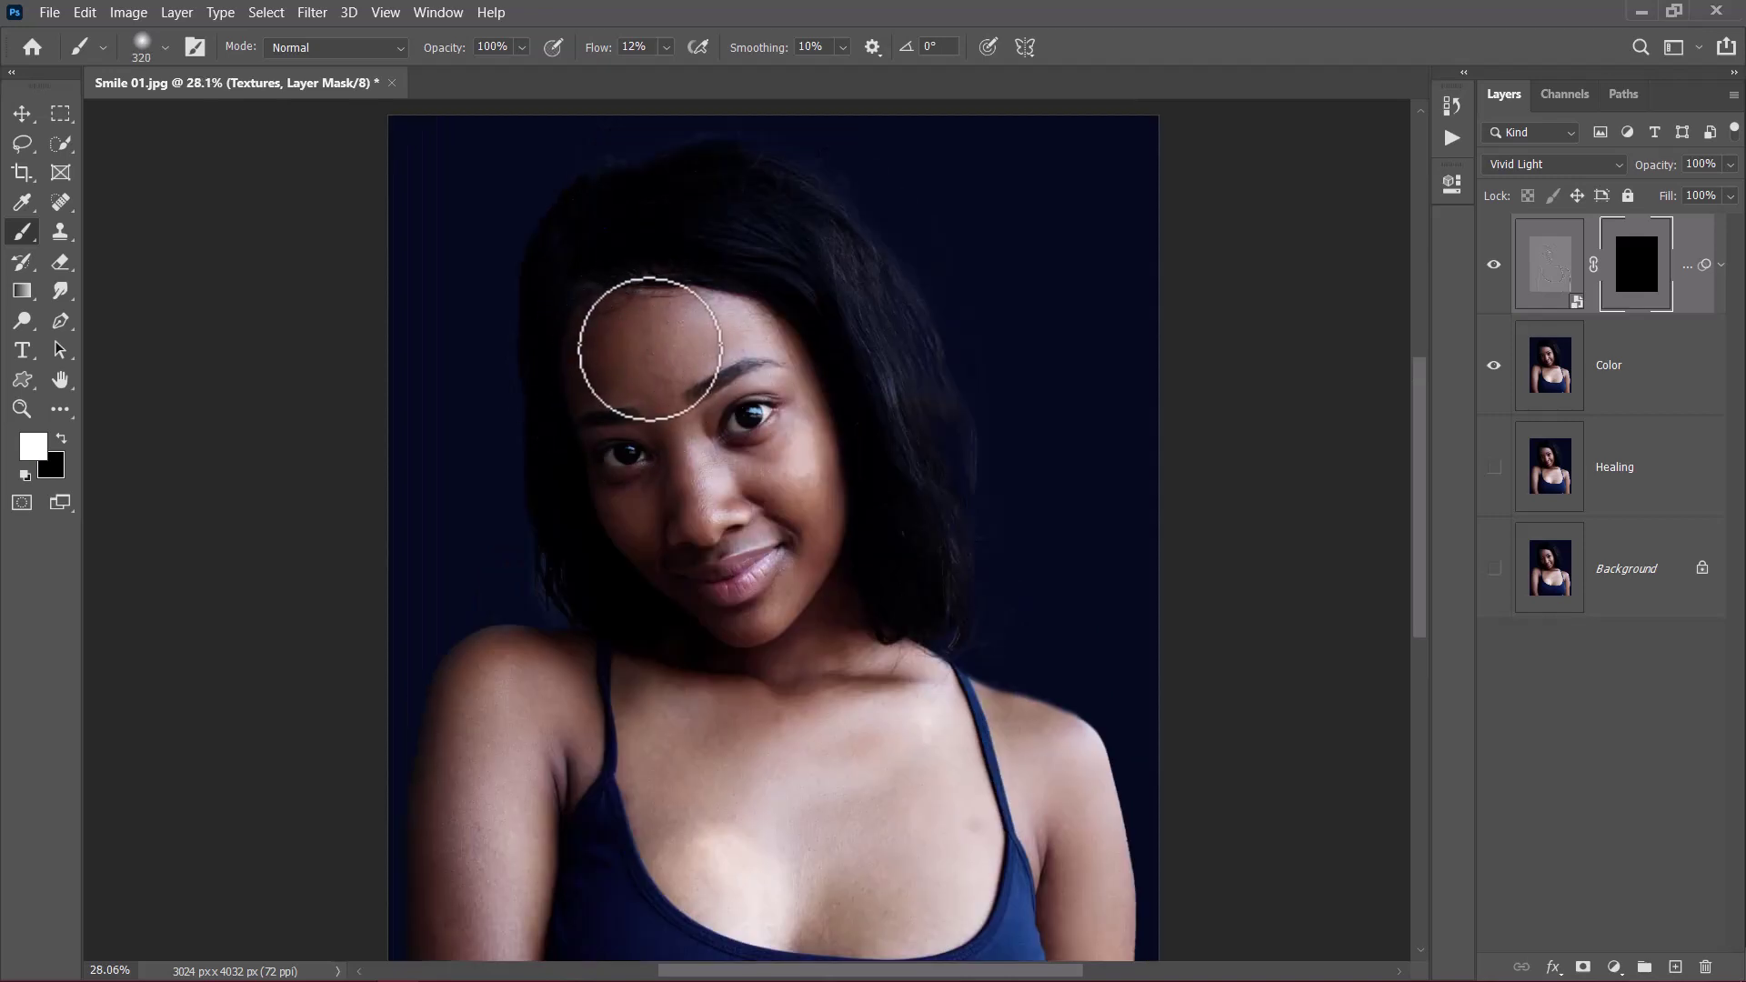
pyautogui.scroll(9, 636, 346)
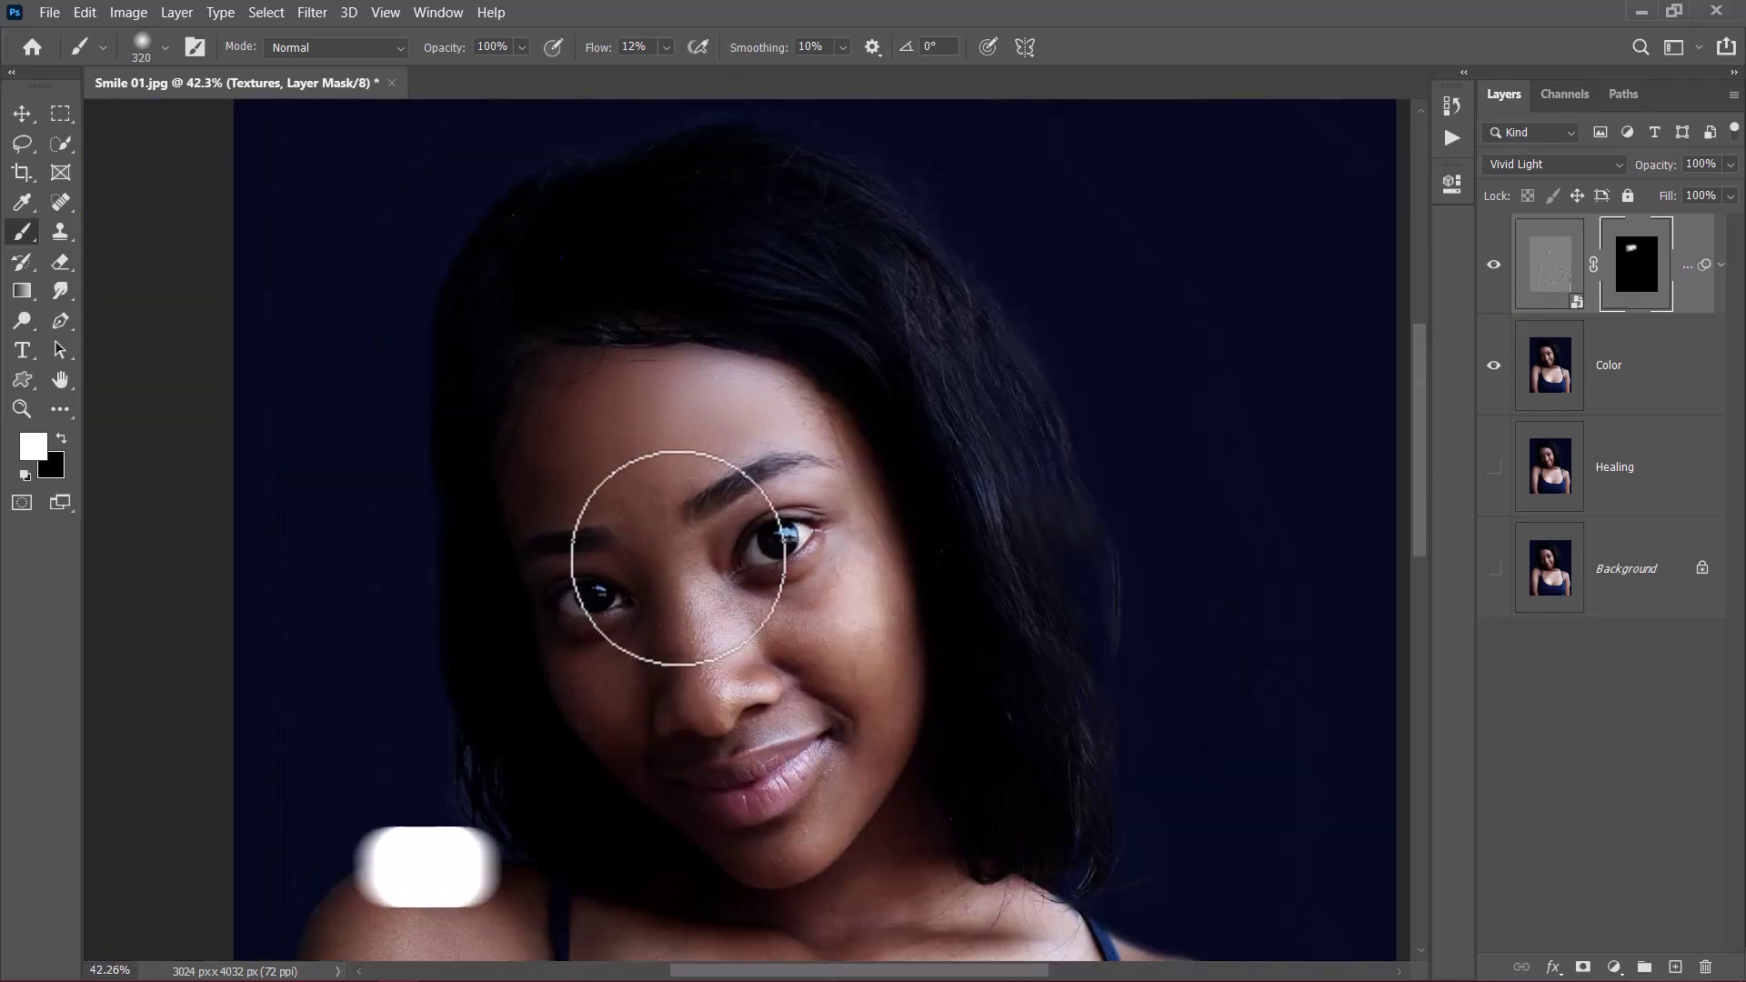
pyautogui.scroll(1, 729, 427)
pyautogui.scroll(2, 728, 427)
pyautogui.scroll(-3, 667, 293)
pyautogui.moveTo(699, 329)
pyautogui.mouseDown()
pyautogui.moveTo(854, 565)
pyautogui.moveTo(842, 401)
pyautogui.moveTo(655, 465)
pyautogui.moveTo(544, 180)
pyautogui.mouseUp()
pyautogui.scroll(12, 810, 573)
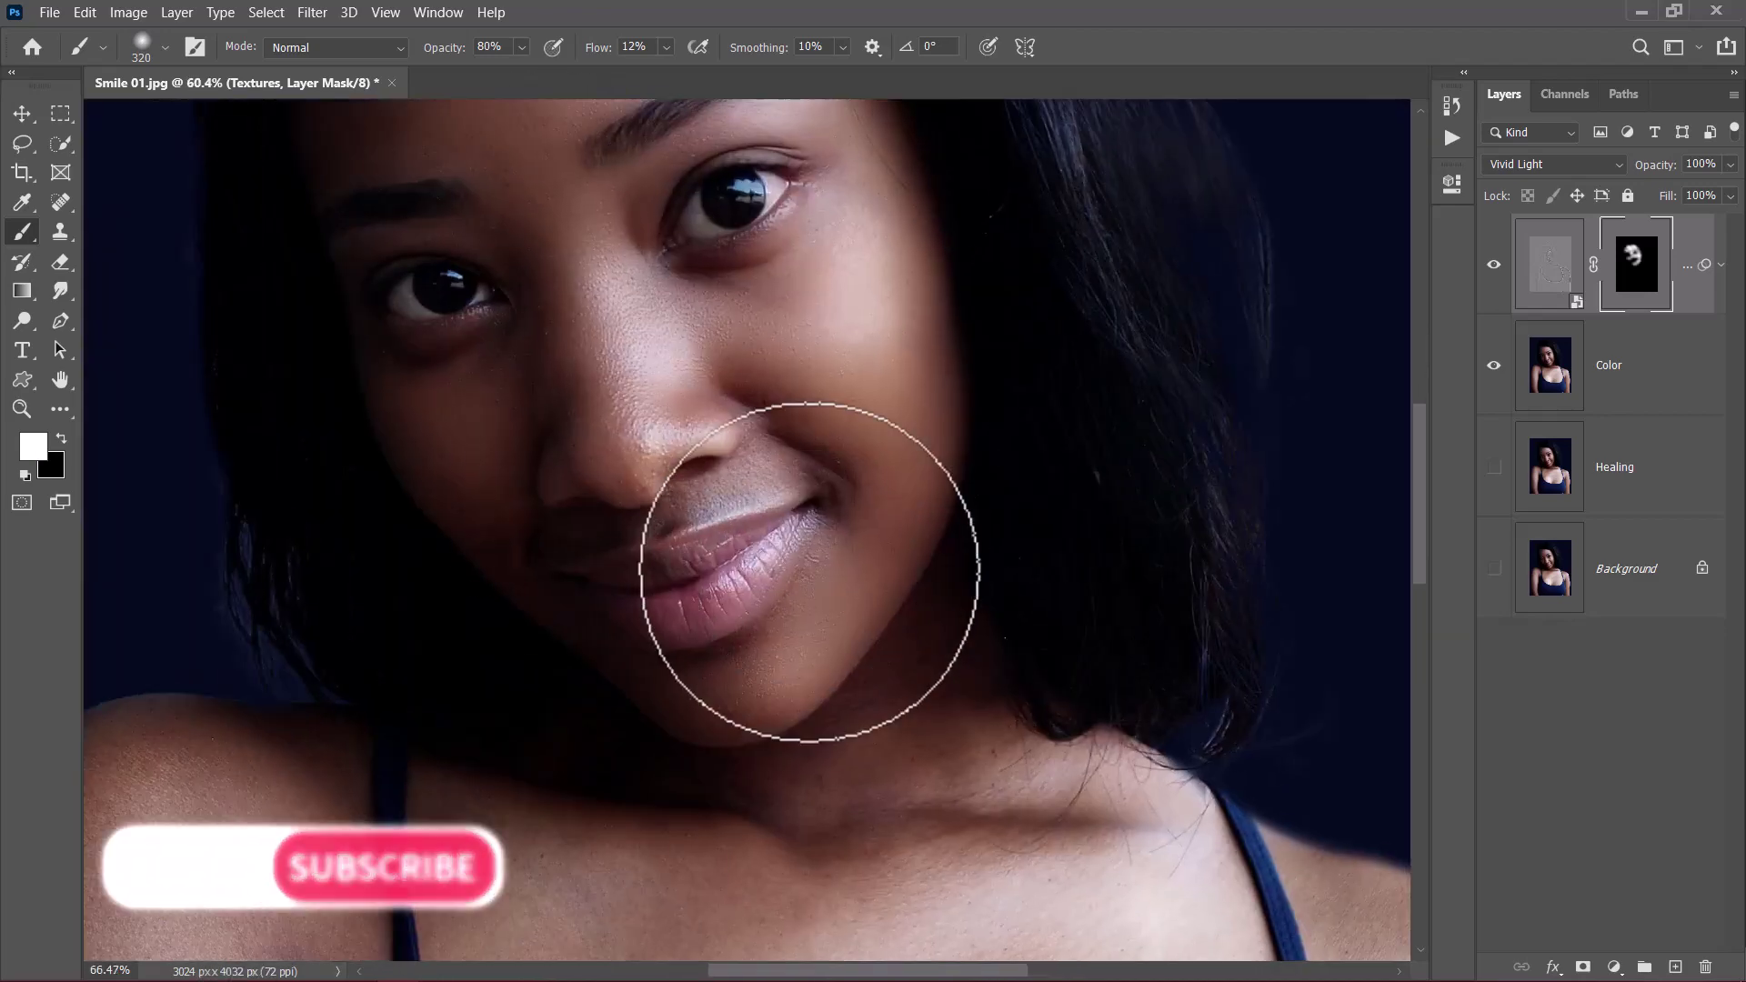
pyautogui.moveTo(977, 634)
pyautogui.mouseDown()
pyautogui.moveTo(734, 707)
pyautogui.moveTo(643, 697)
pyautogui.moveTo(713, 240)
pyautogui.mouseUp()
# Paint white on the Textures mask over the neck, shoulders, chest and arms with a 497-pixel brush at 59% opacity and 6% flow
pyautogui.scroll(-4, 673, 318)
pyautogui.moveTo(637, 401)
pyautogui.mouseDown()
pyautogui.moveTo(1067, 577)
pyautogui.moveTo(765, 162)
pyautogui.mouseUp()
pyautogui.scroll(-8, 1017, 640)
pyautogui.keyDown('alt'); pyautogui.rightClick(637, 537); pyautogui.keyUp('alt')
pyautogui.moveTo(407, 655); pyautogui.dragTo(459, 885)
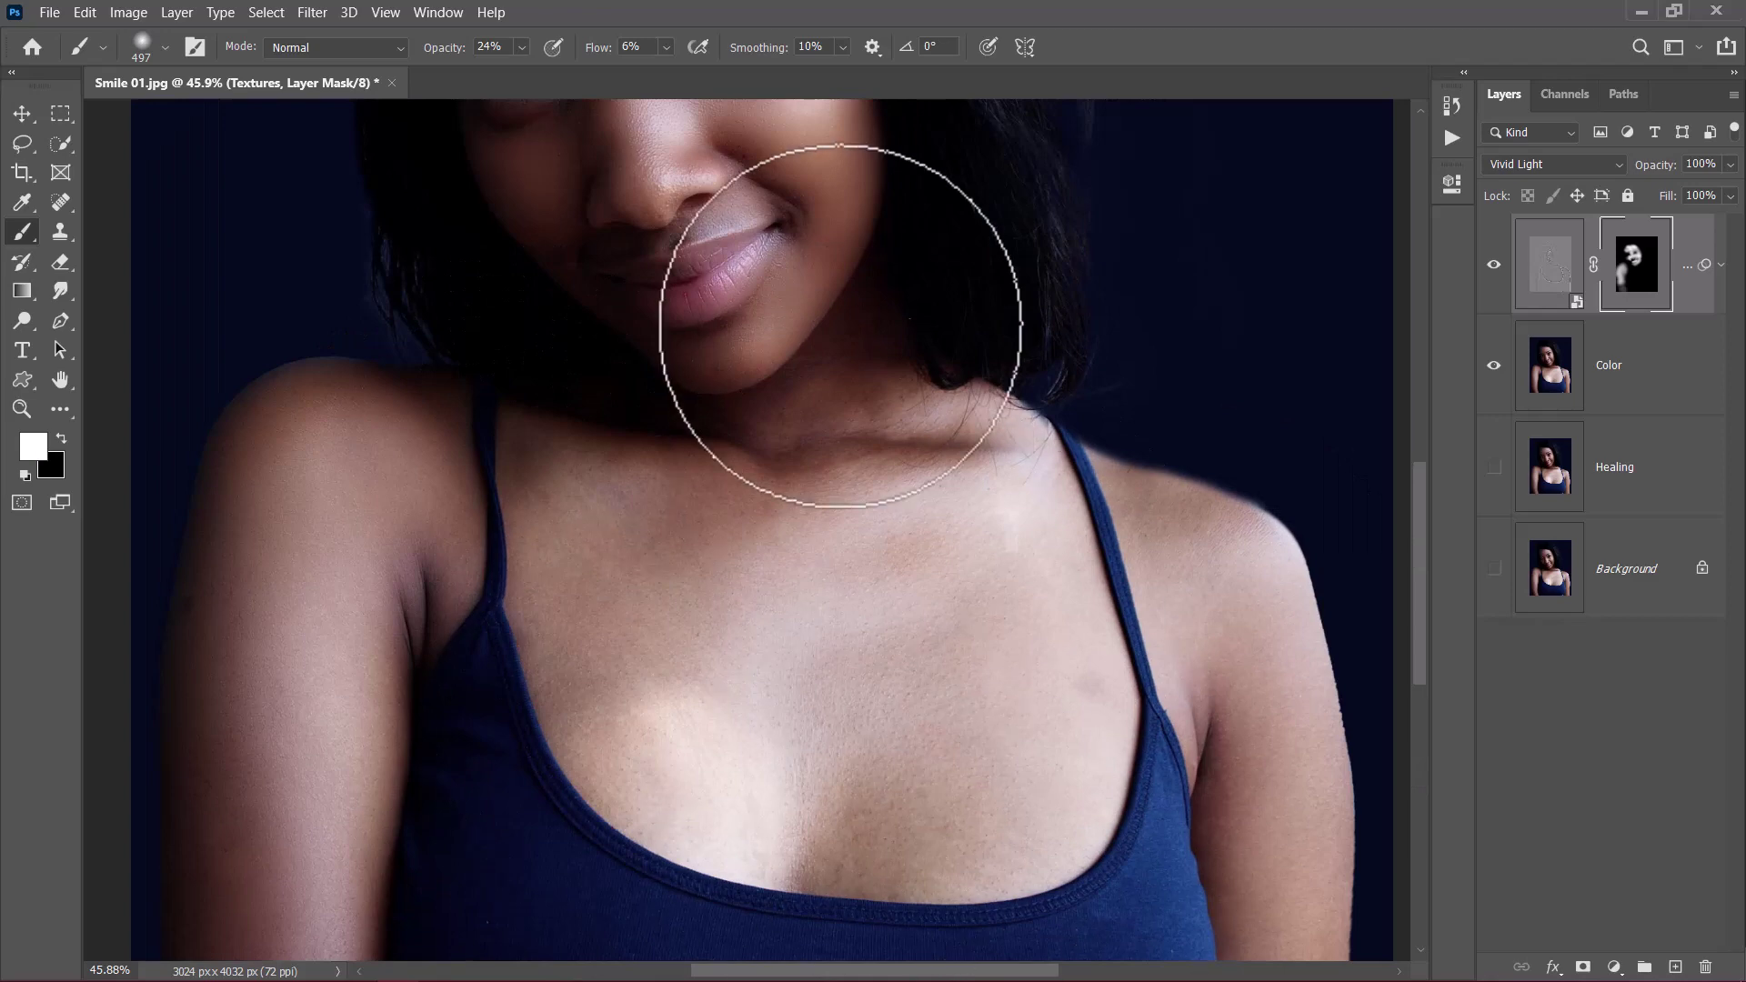
pyautogui.moveTo(438, 47); pyautogui.dragTo(470, 47)
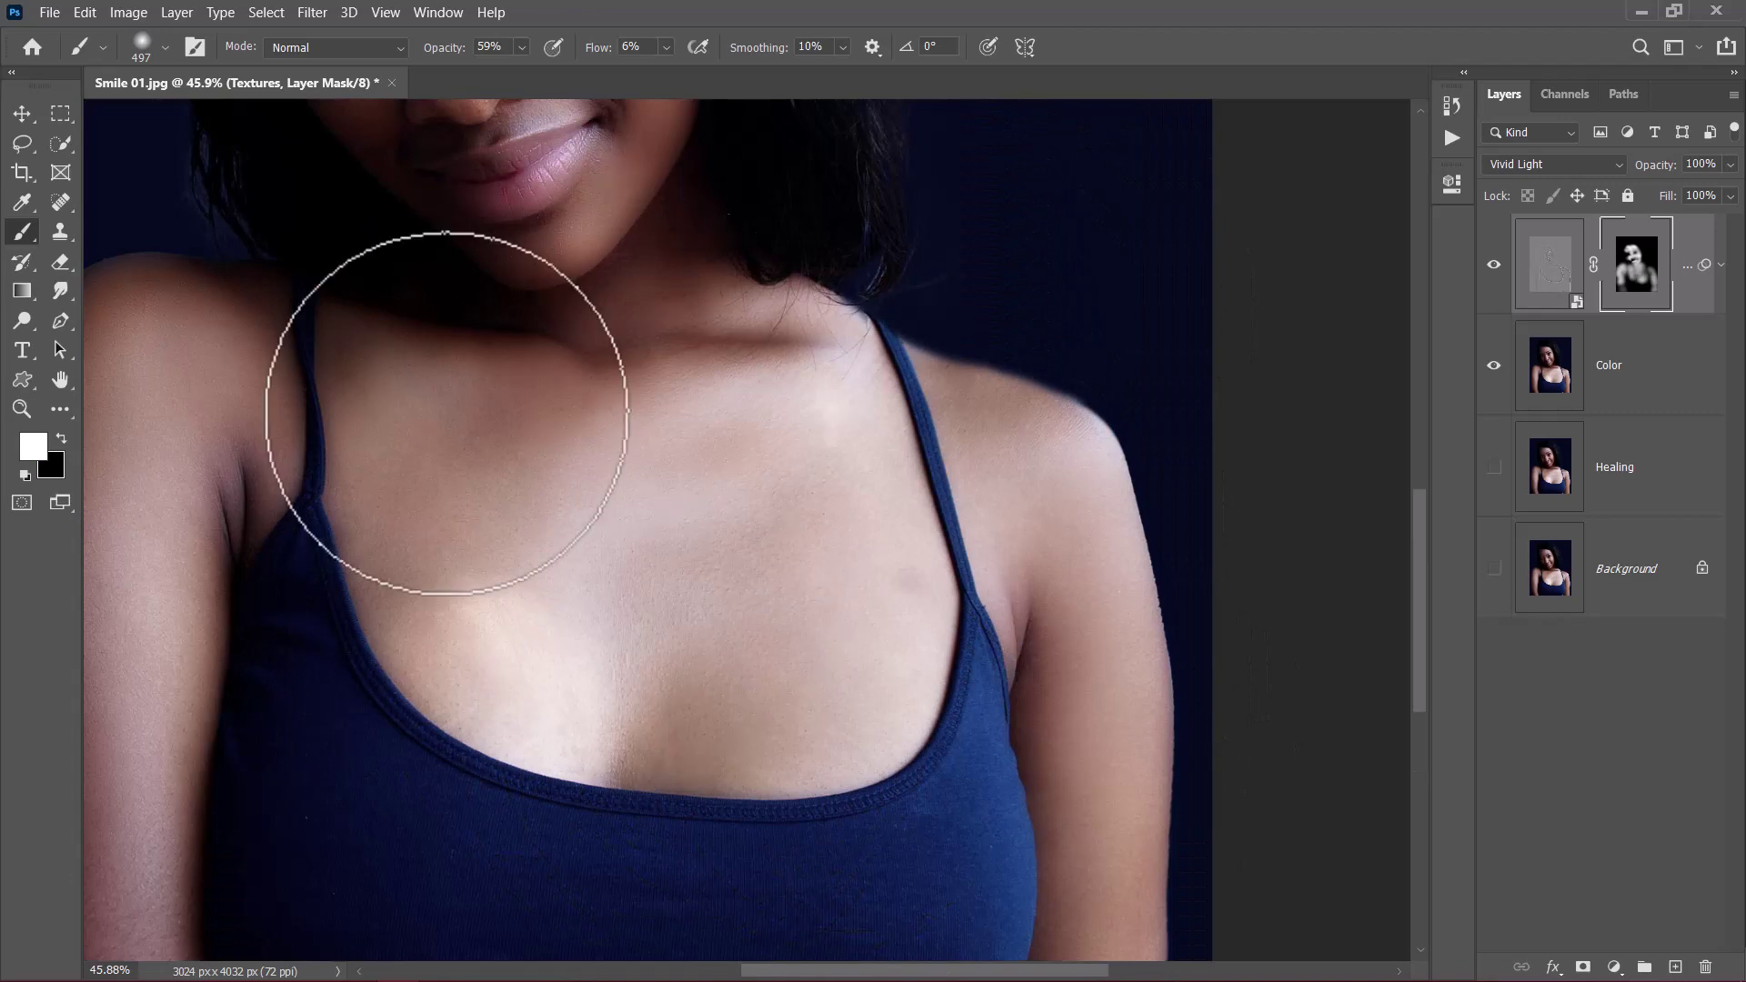
pyautogui.moveTo(220, 277); pyautogui.dragTo(675, 46)
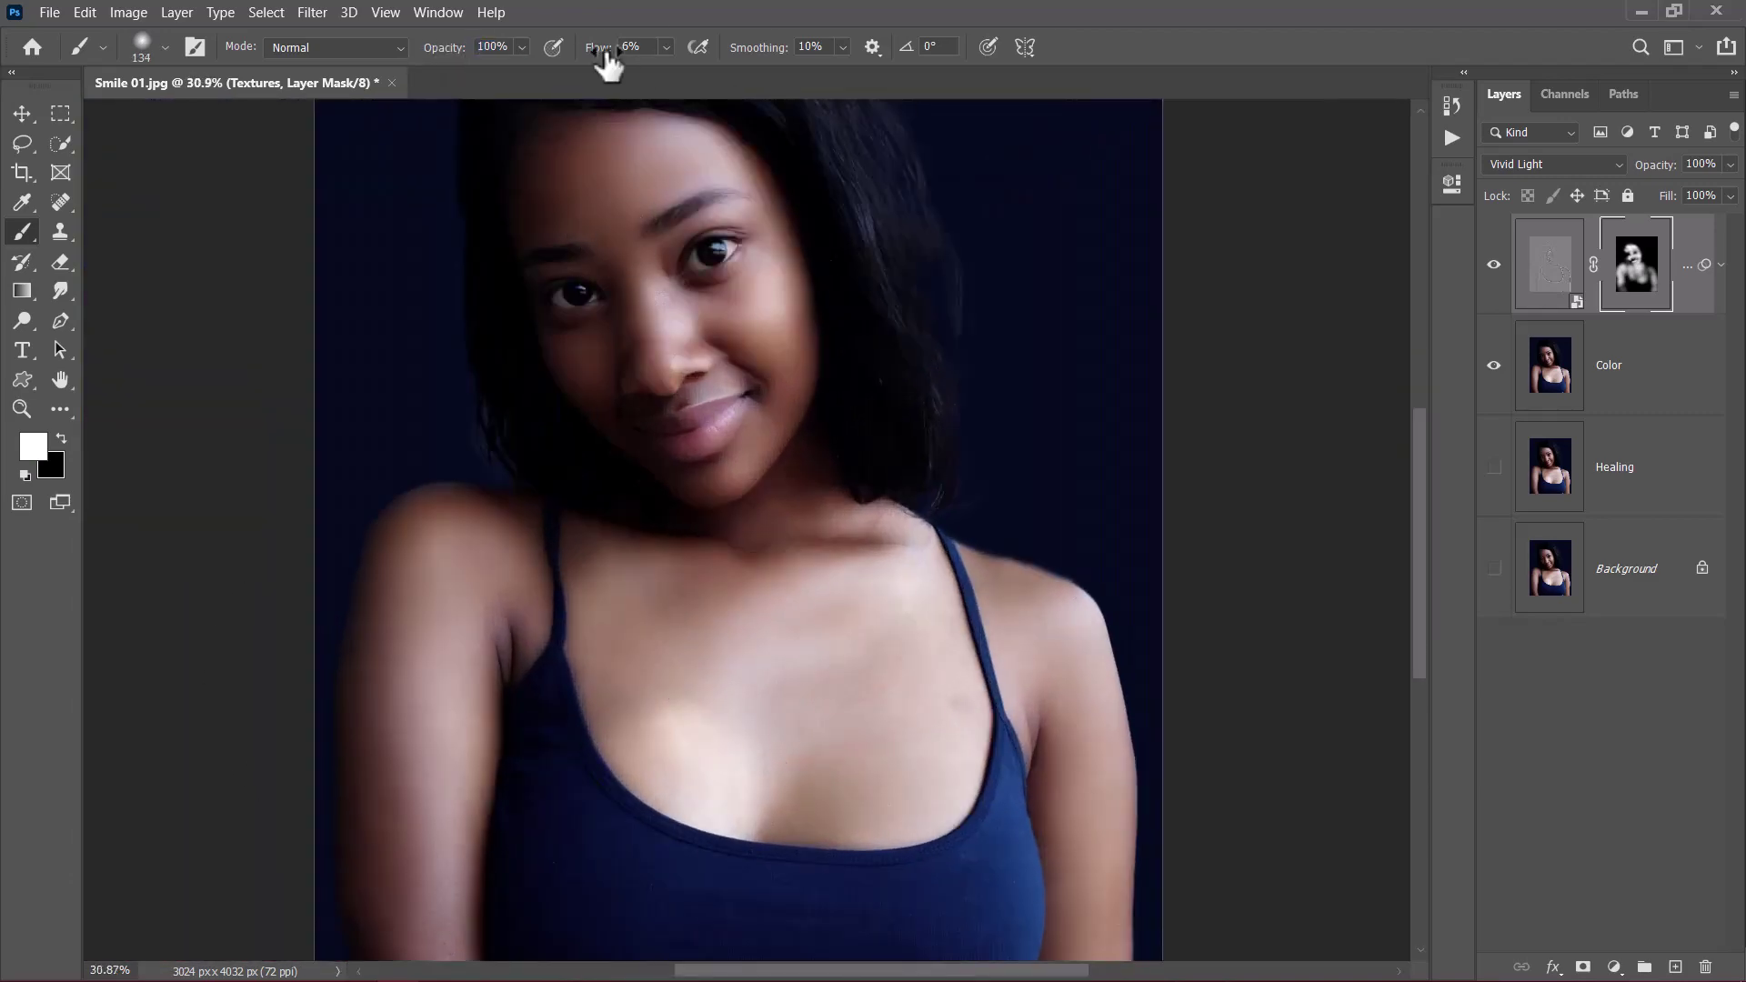
# Paint the Textures mask around the nose and central face with a 134-pixel brush at 100% opacity and 15% flow
pyautogui.moveTo(605, 52); pyautogui.dragTo(617, 52)
pyautogui.scroll(10, 648, 370)
pyautogui.moveTo(673, 337); pyautogui.dragTo(720, 562)
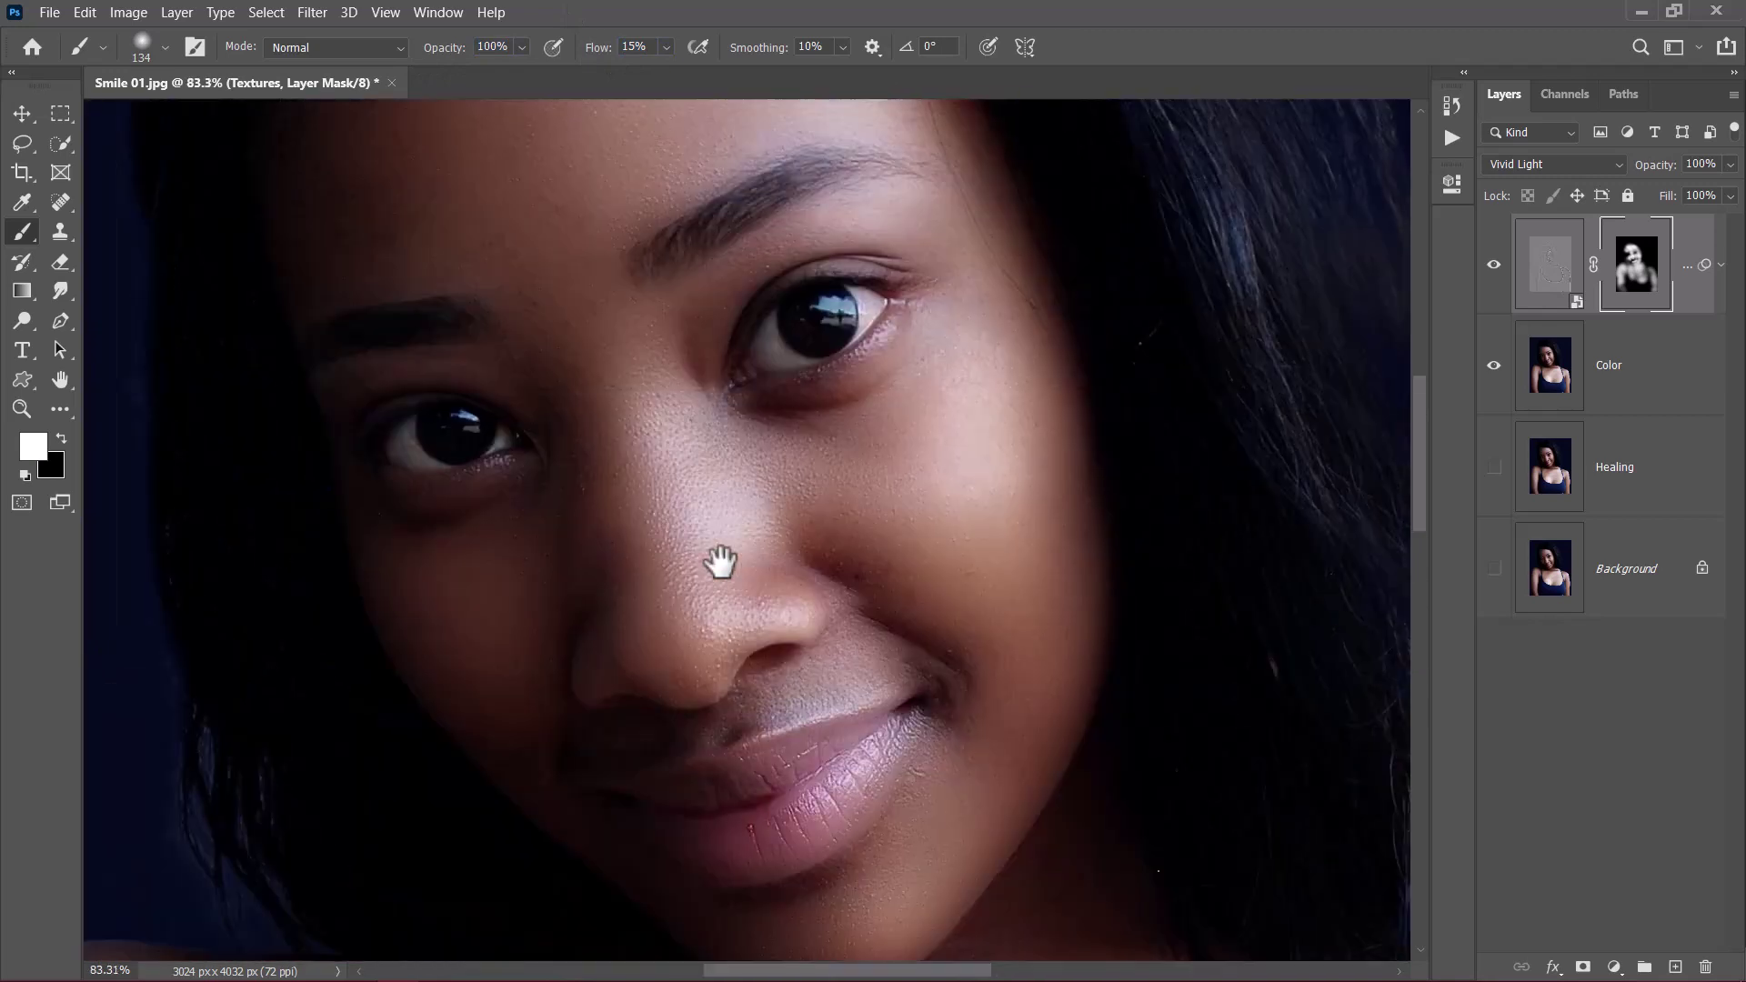
pyautogui.moveTo(733, 268); pyautogui.dragTo(752, 484)
pyautogui.moveTo(572, 606); pyautogui.dragTo(880, 394)
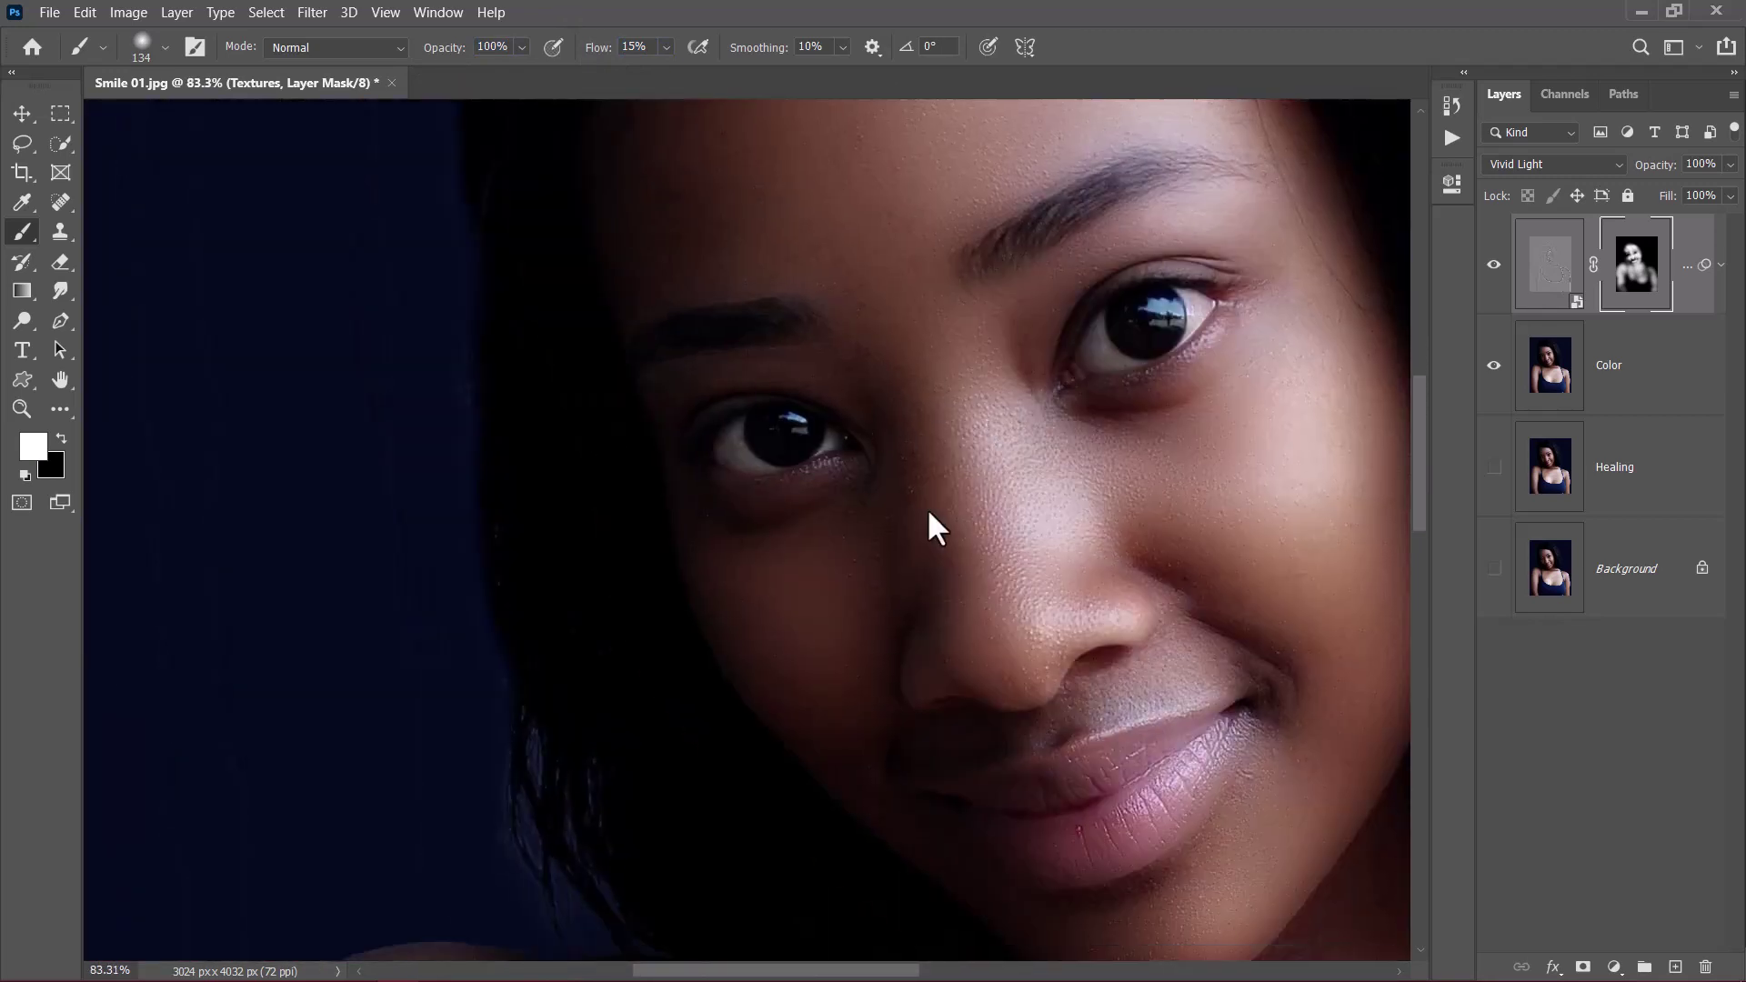
# Return the layer previews to small thumbnails and deselect all layers
pyautogui.scroll(-6, 1035, 618)
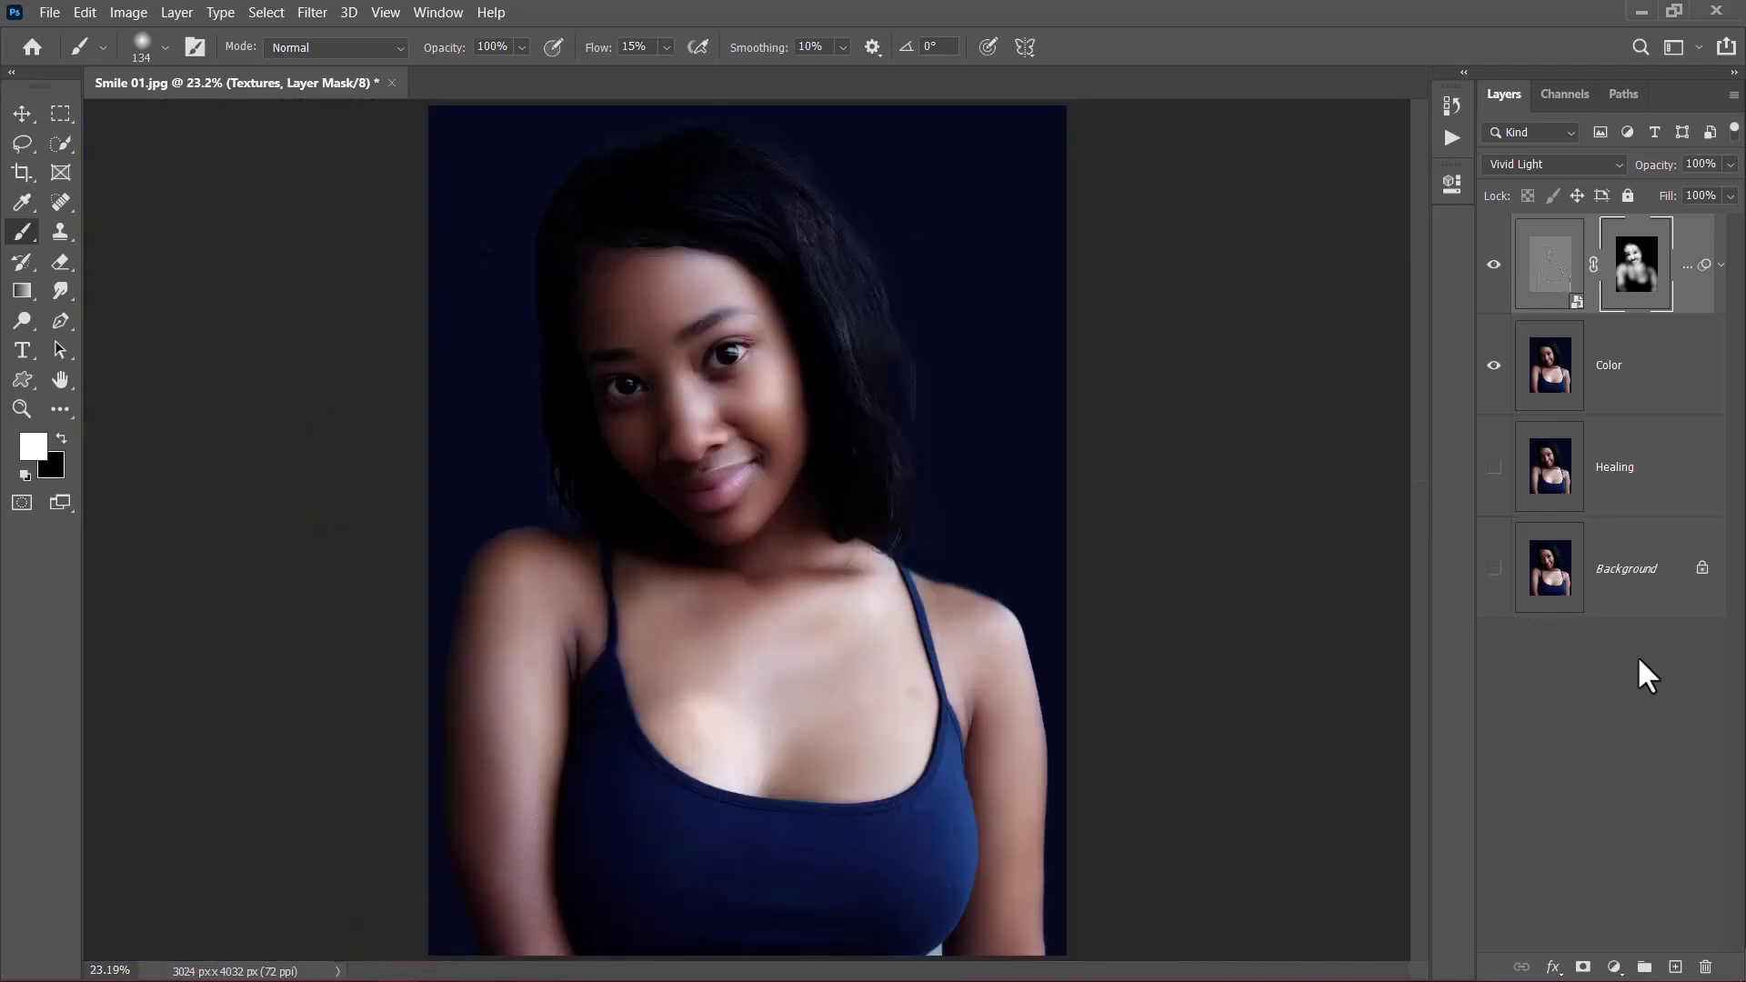
pyautogui.rightClick(1637, 664)
pyautogui.click(1562, 698)
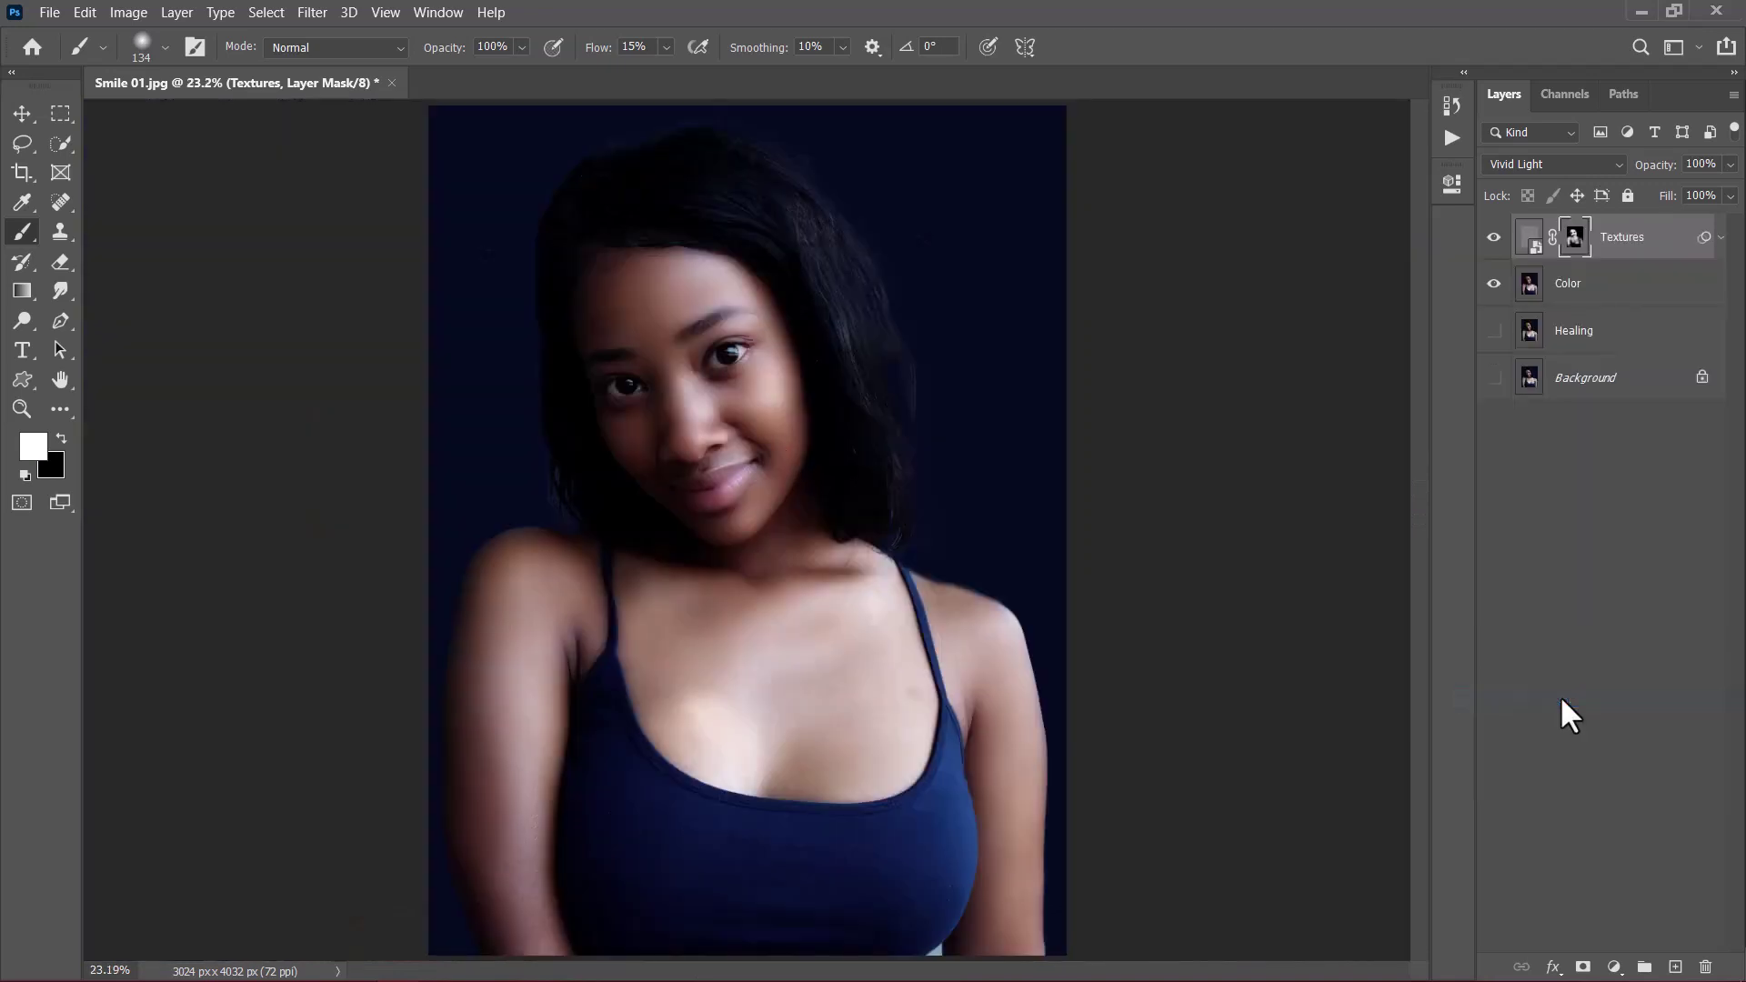
pyautogui.click(1613, 514)
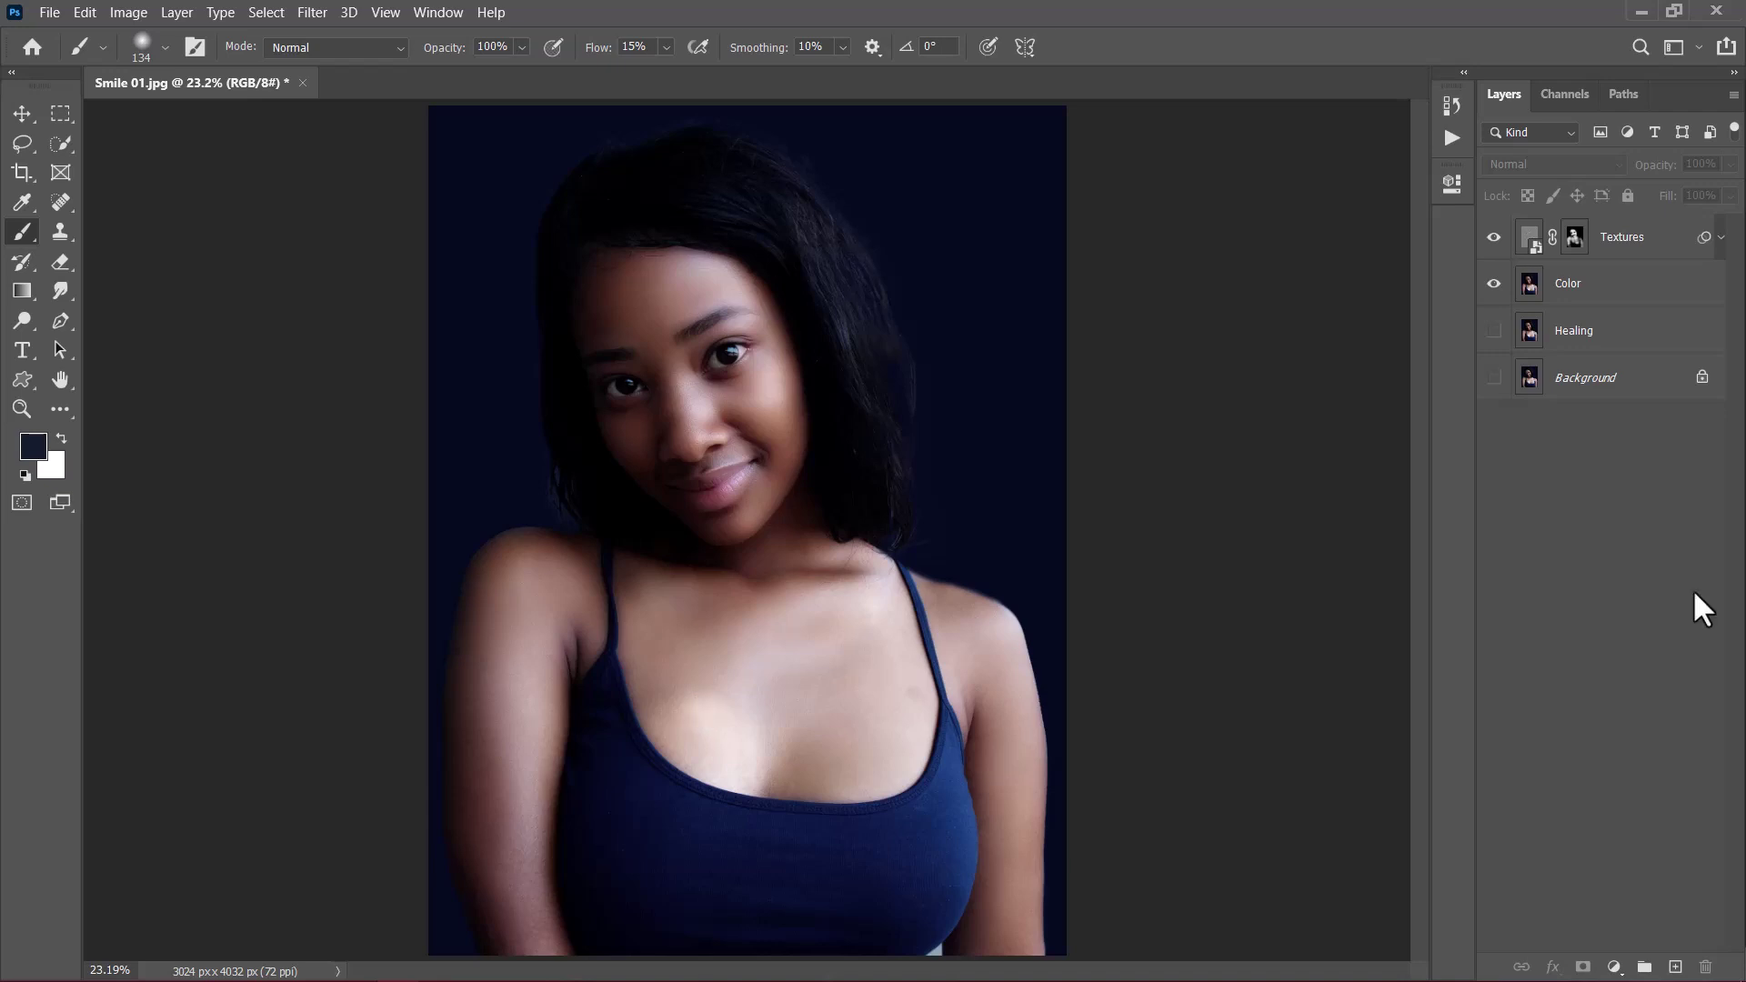
# Add a Hue/Saturation adjustment layer above the Textures layer and set its saturation to +24
pyautogui.click(1615, 968)
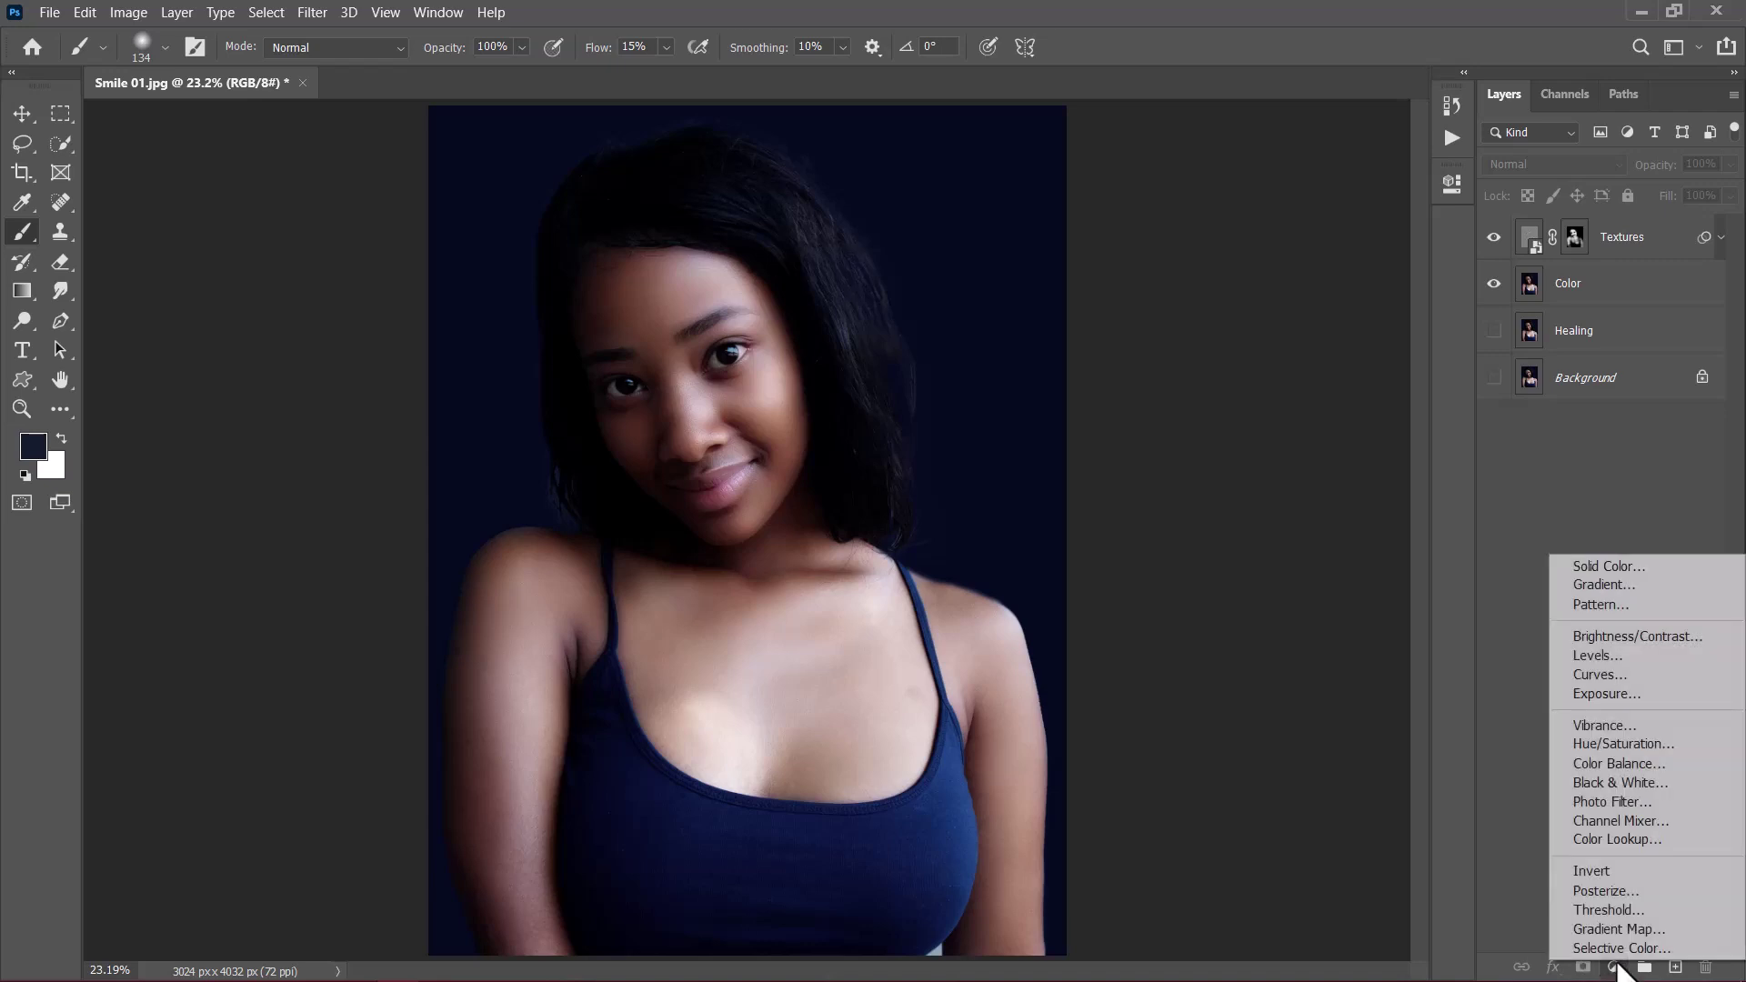
pyautogui.click(1603, 746)
pyautogui.moveTo(1258, 382)
pyautogui.mouseDown()
pyautogui.moveTo(1301, 375)
pyautogui.moveTo(1287, 375)
pyautogui.mouseUp()
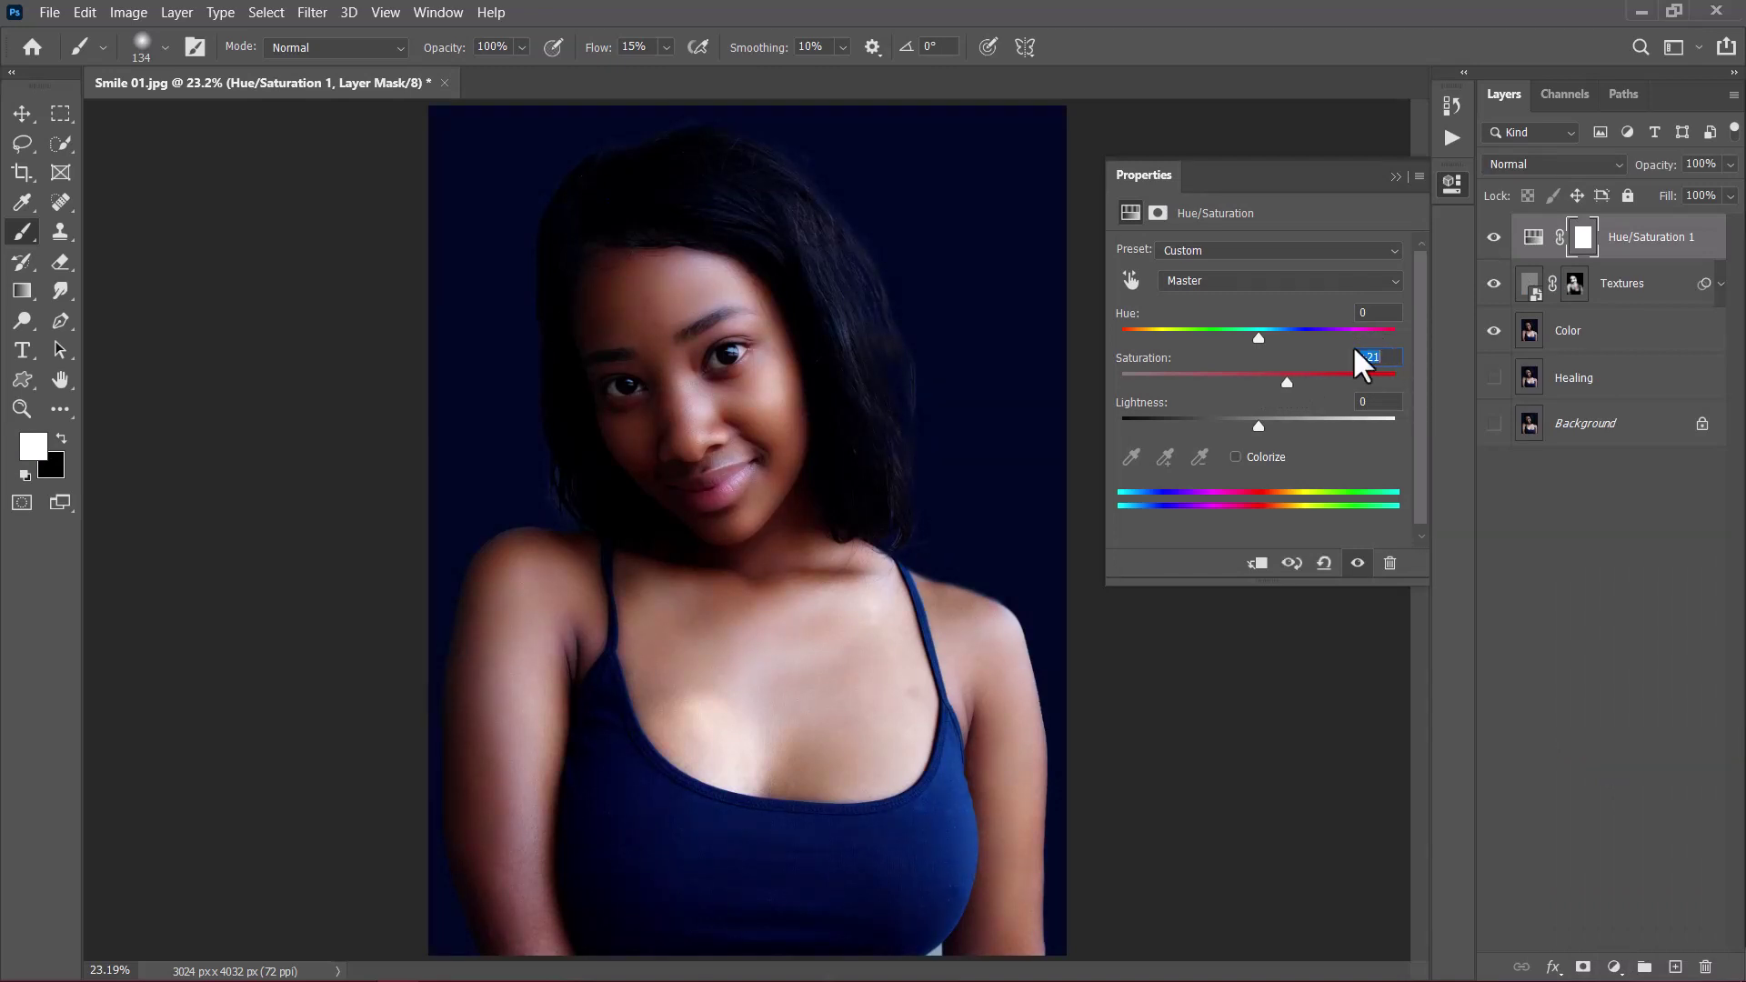
pyautogui.write('24')
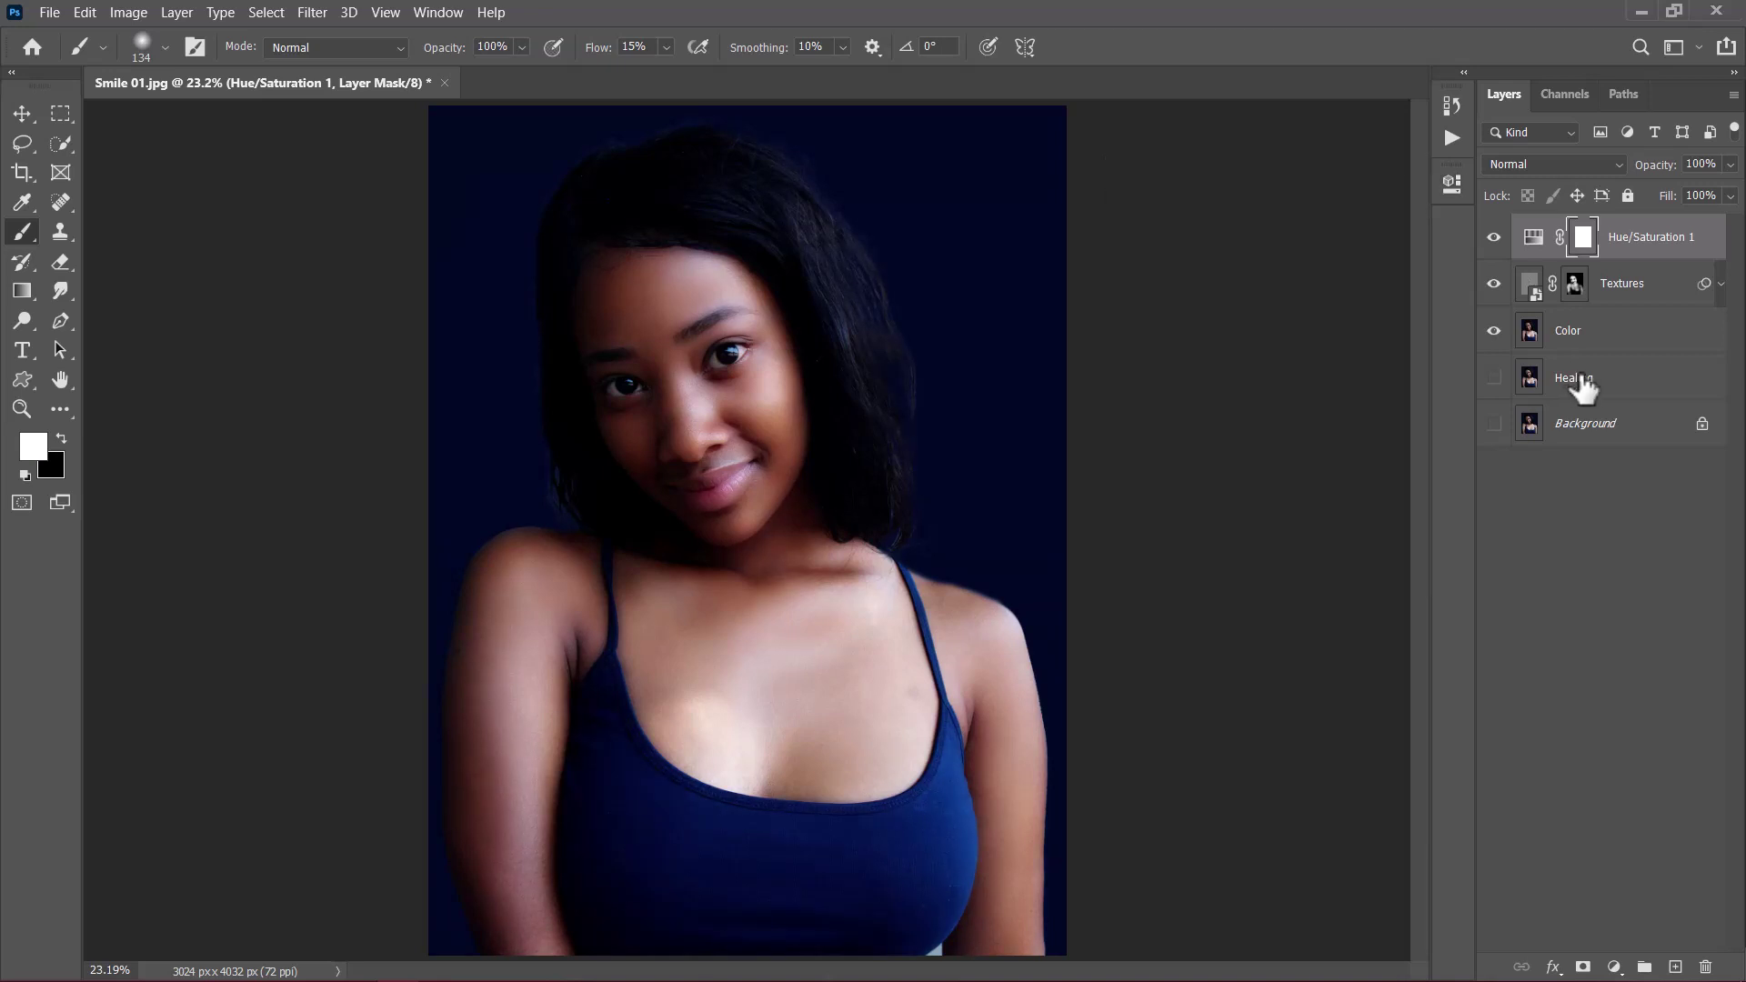
# Group all layers above the Background and name the group Retouched
pyautogui.keyDown('shift'); pyautogui.click(1581, 380); pyautogui.keyUp('shift')
pyautogui.moveTo(1616, 283); pyautogui.dragTo(1620, 328)
pyautogui.hotkey('ctrl', 'g')
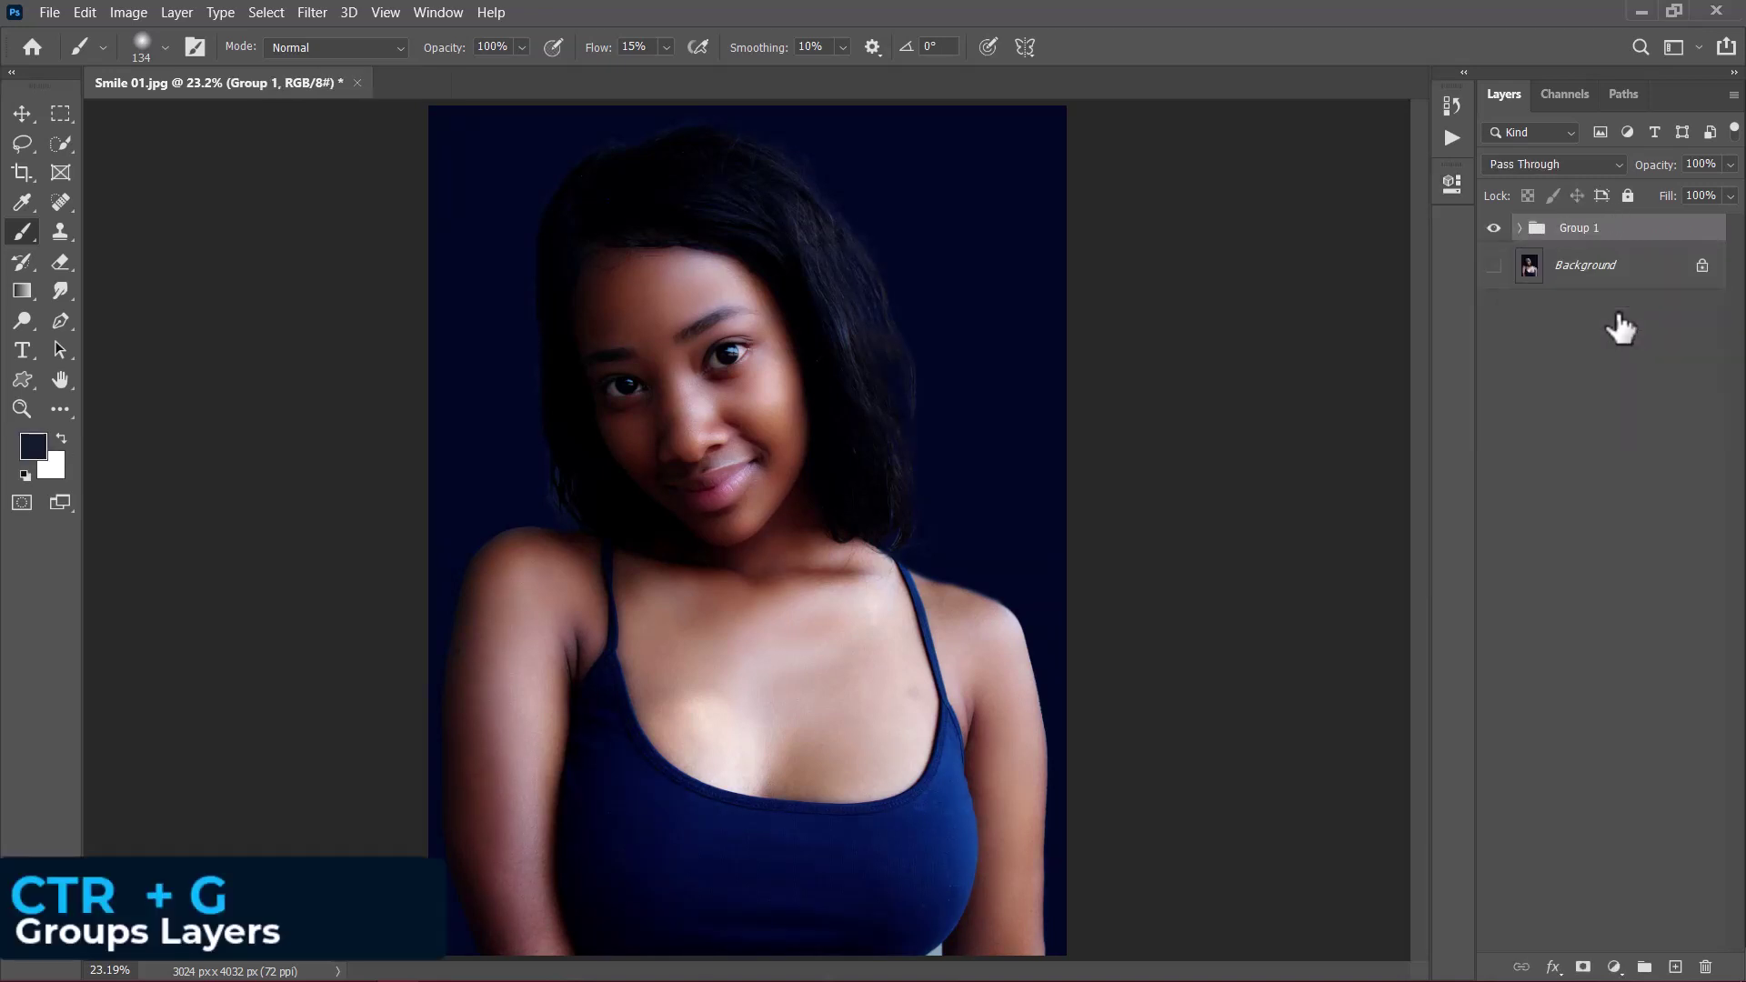
pyautogui.doubleClick(1577, 228)
pyautogui.write('Retouched')
pyautogui.press('Return')
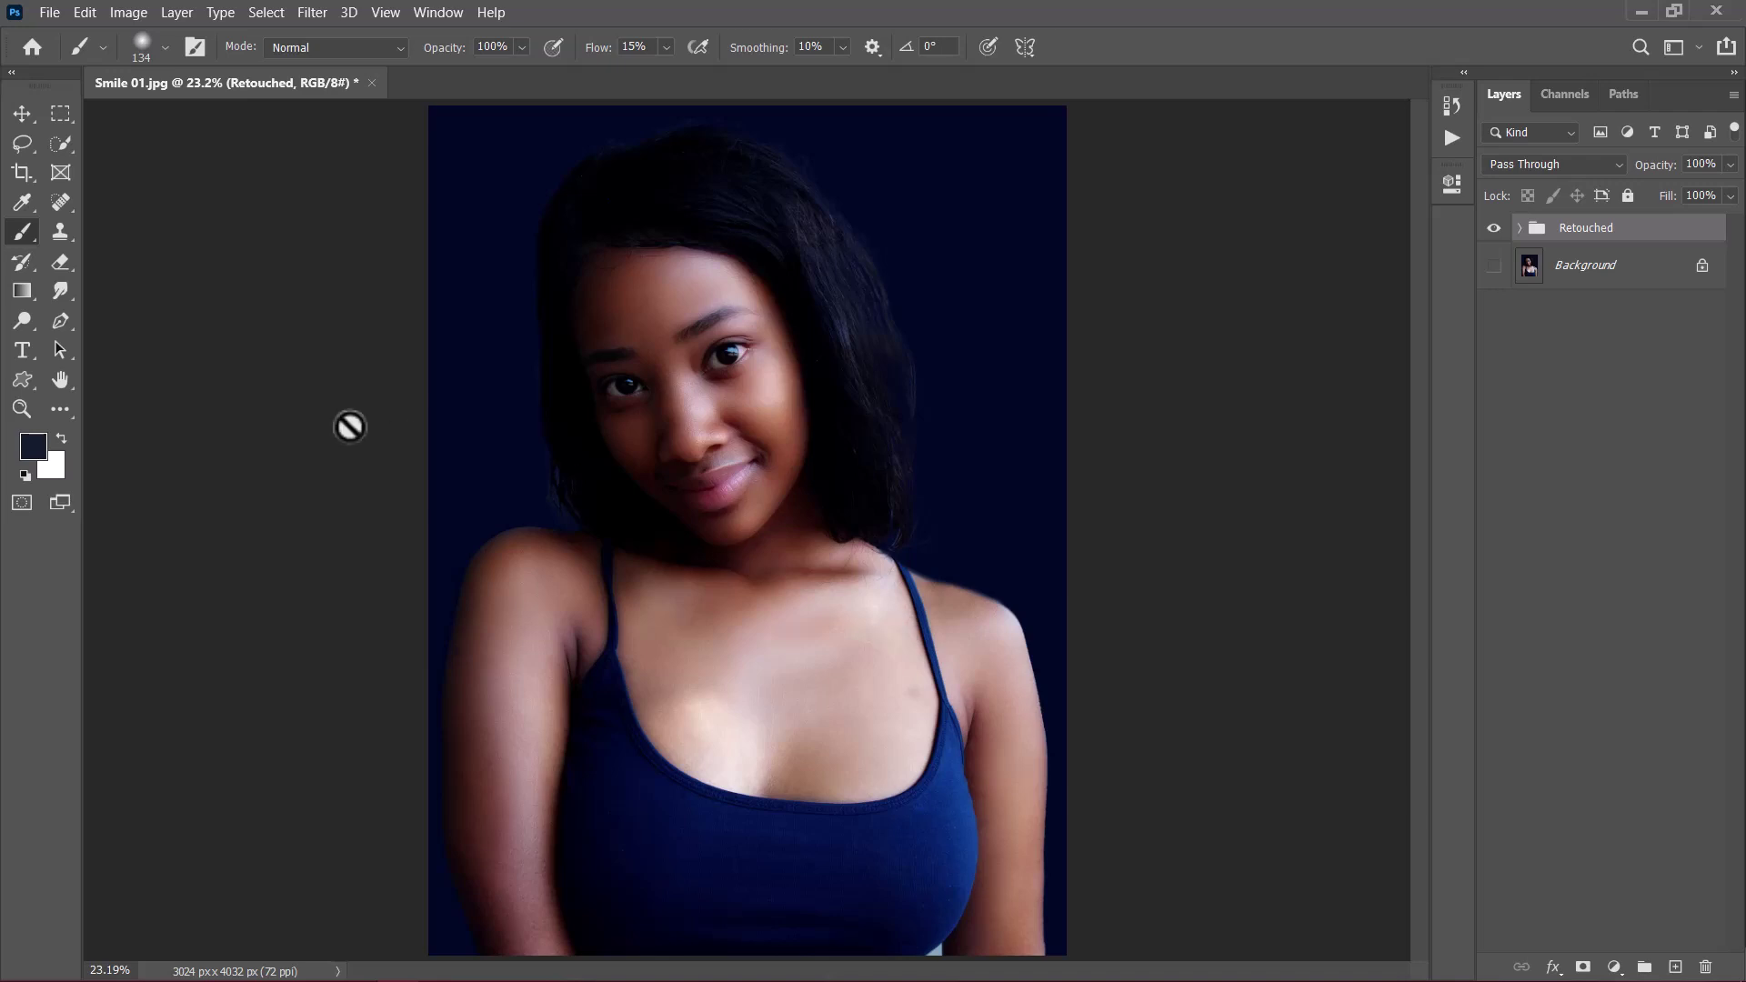
pyautogui.click(18, 315)
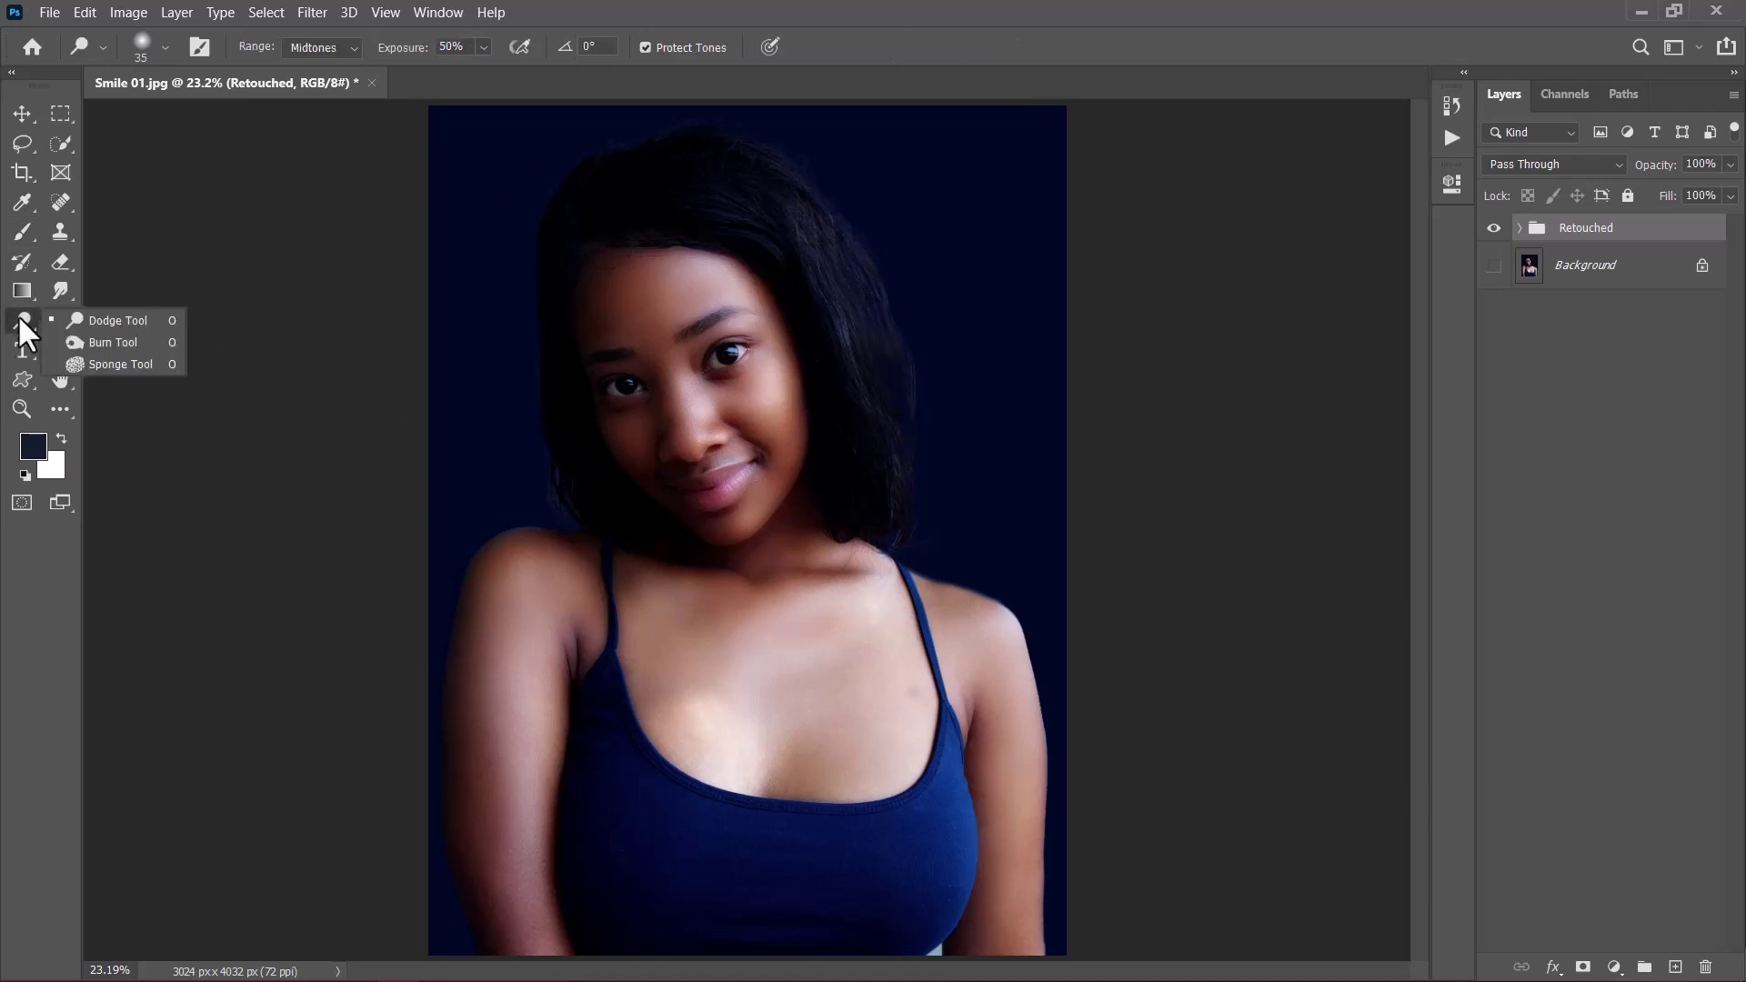
pyautogui.click(73, 324)
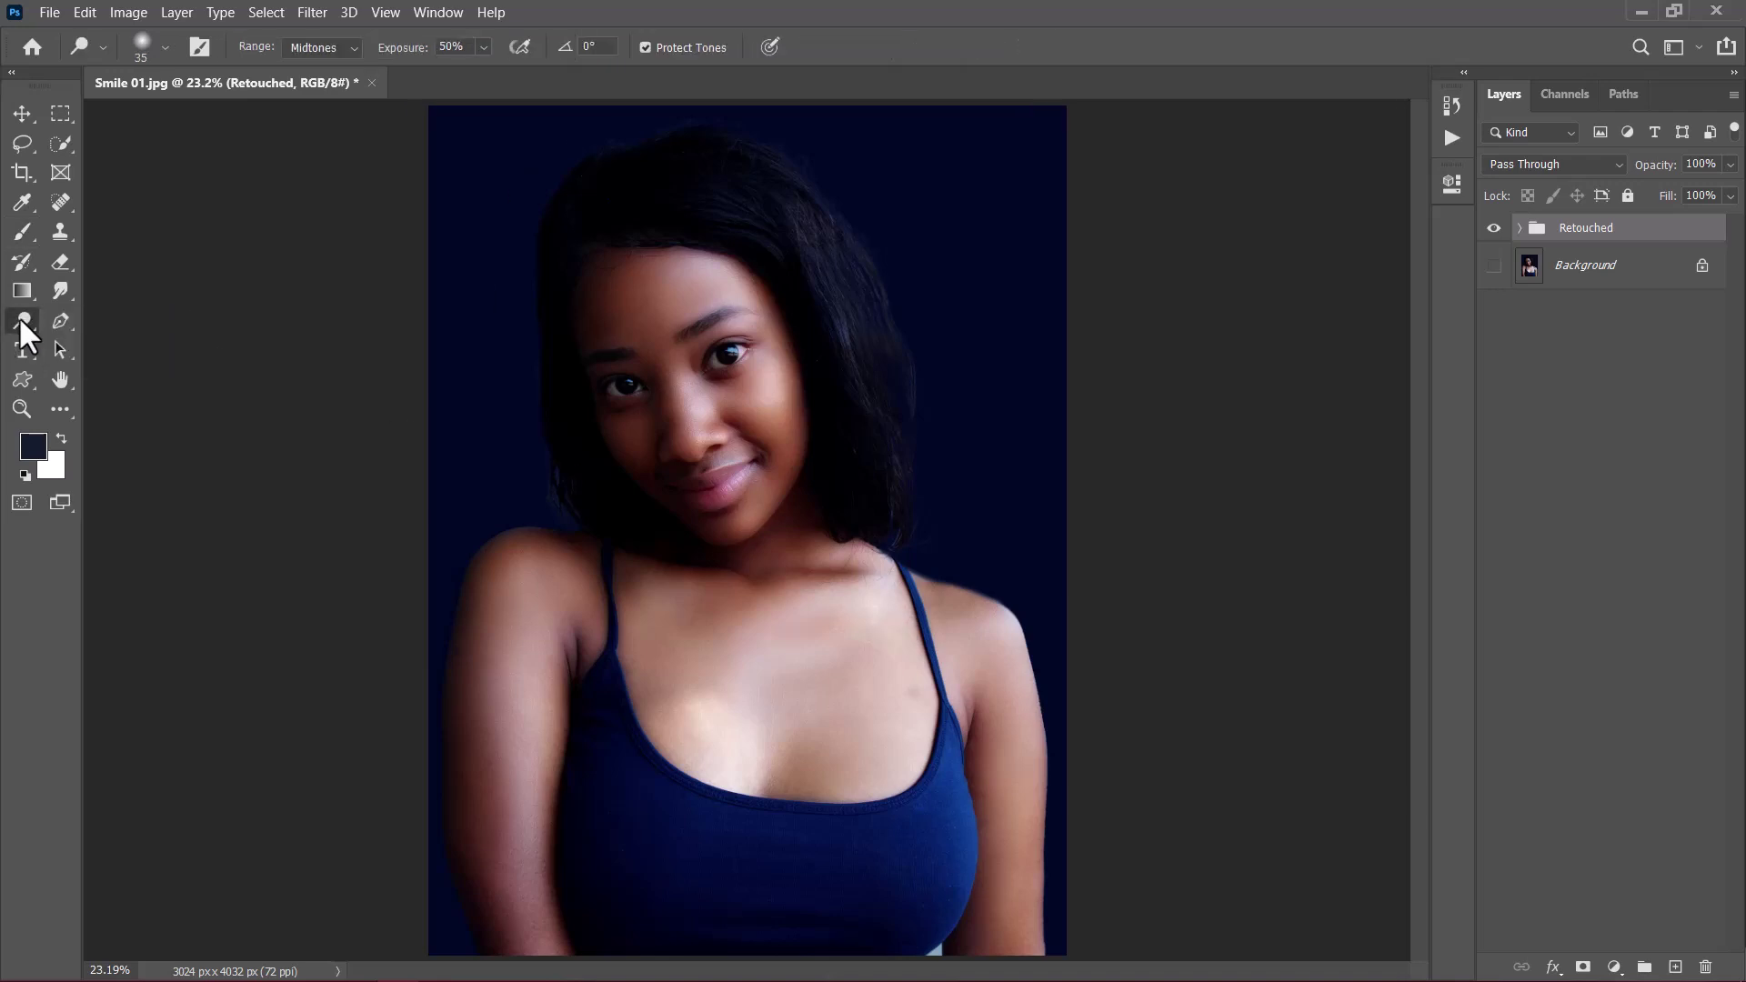
# Add a Curves adjustment layer above the Retouched group that brightens the tone sampled on the chest, and invert its mask to black
pyautogui.click(1614, 966)
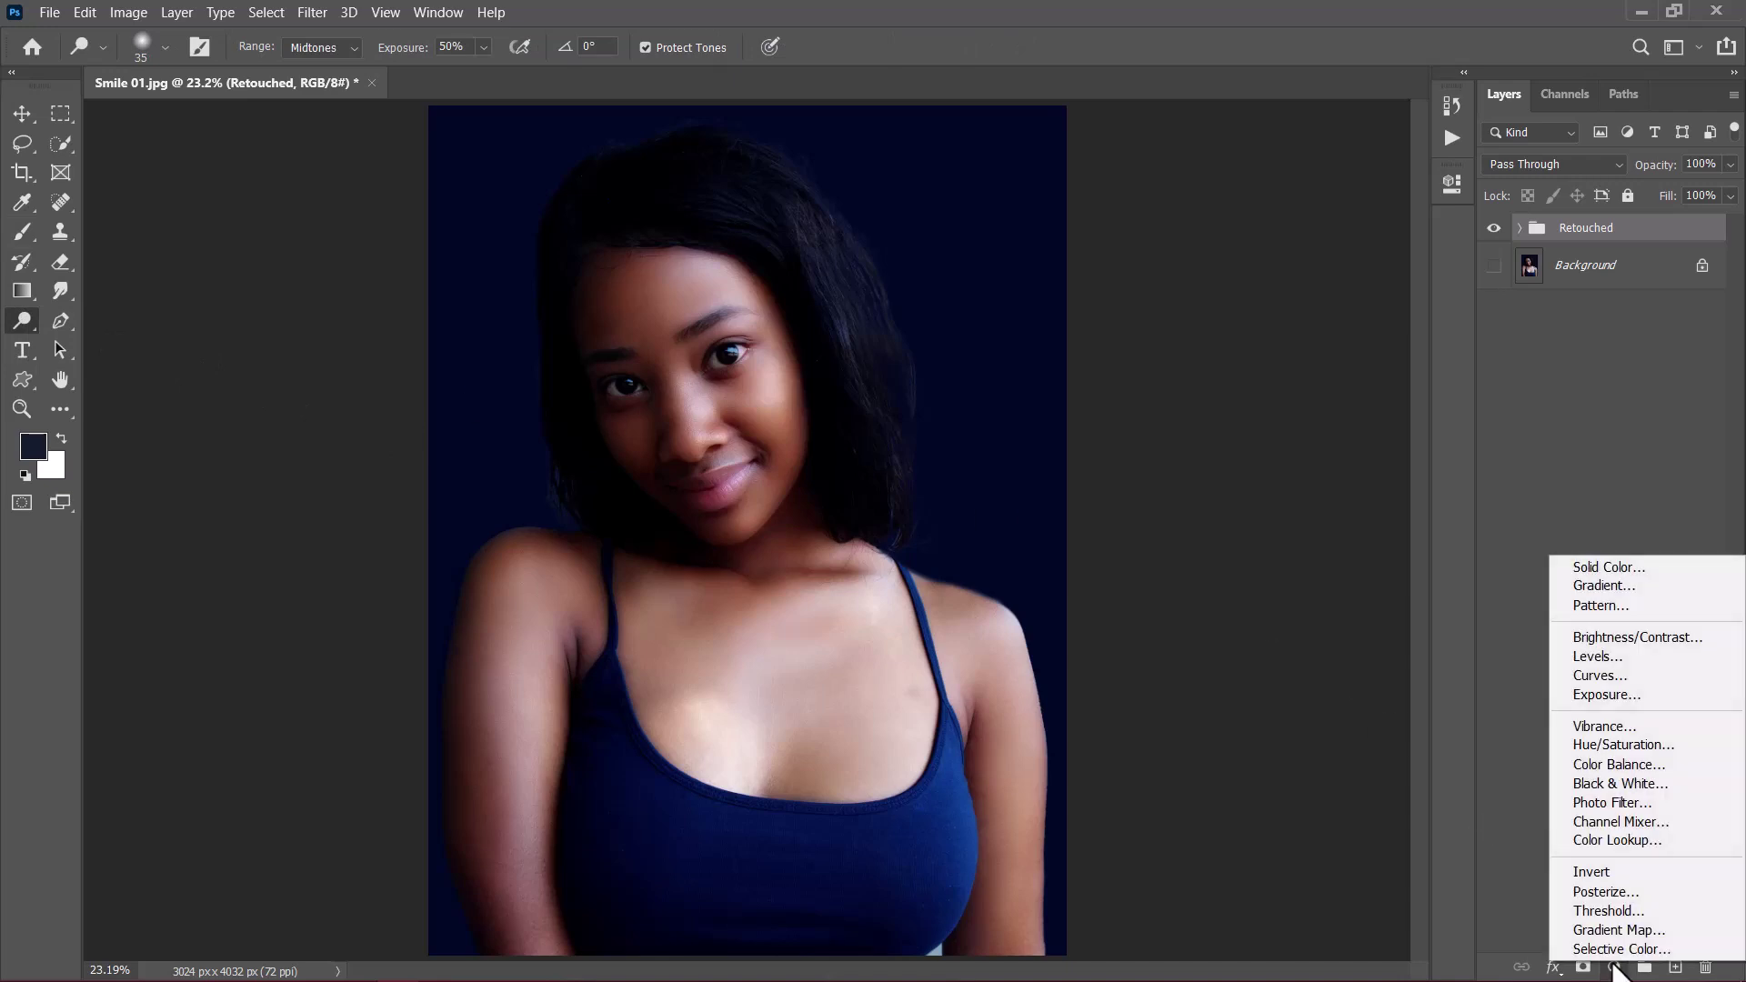
pyautogui.click(1607, 674)
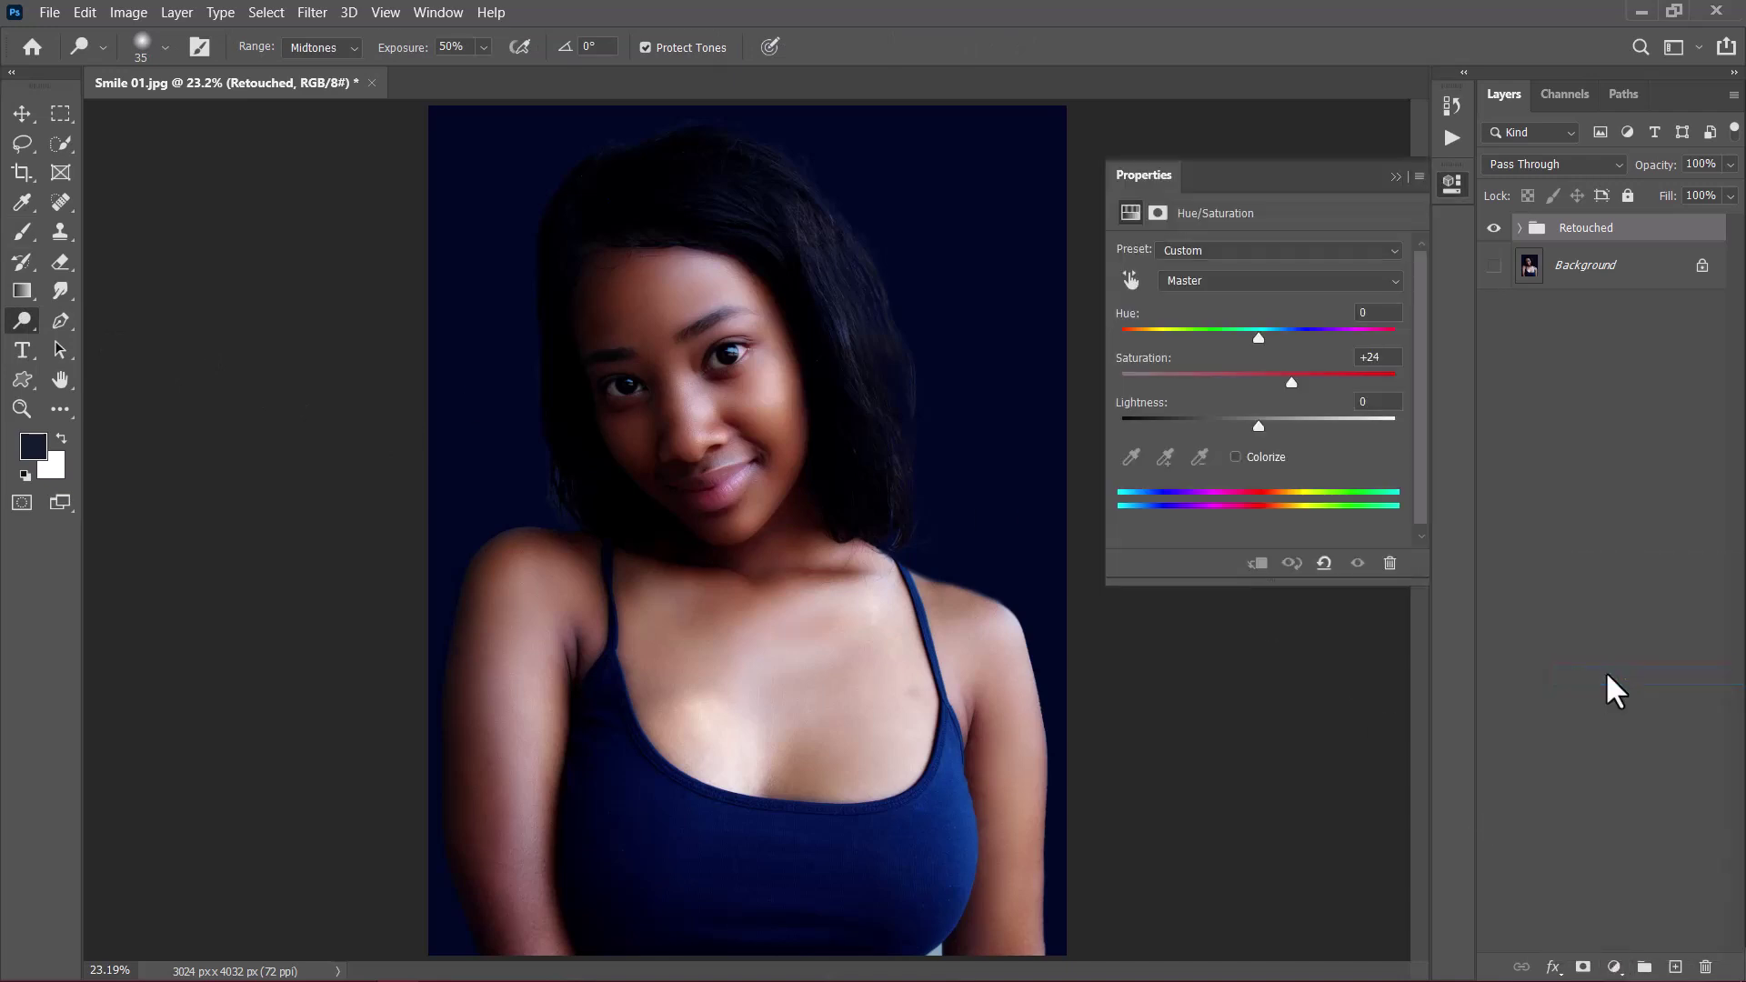
pyautogui.click(22, 114)
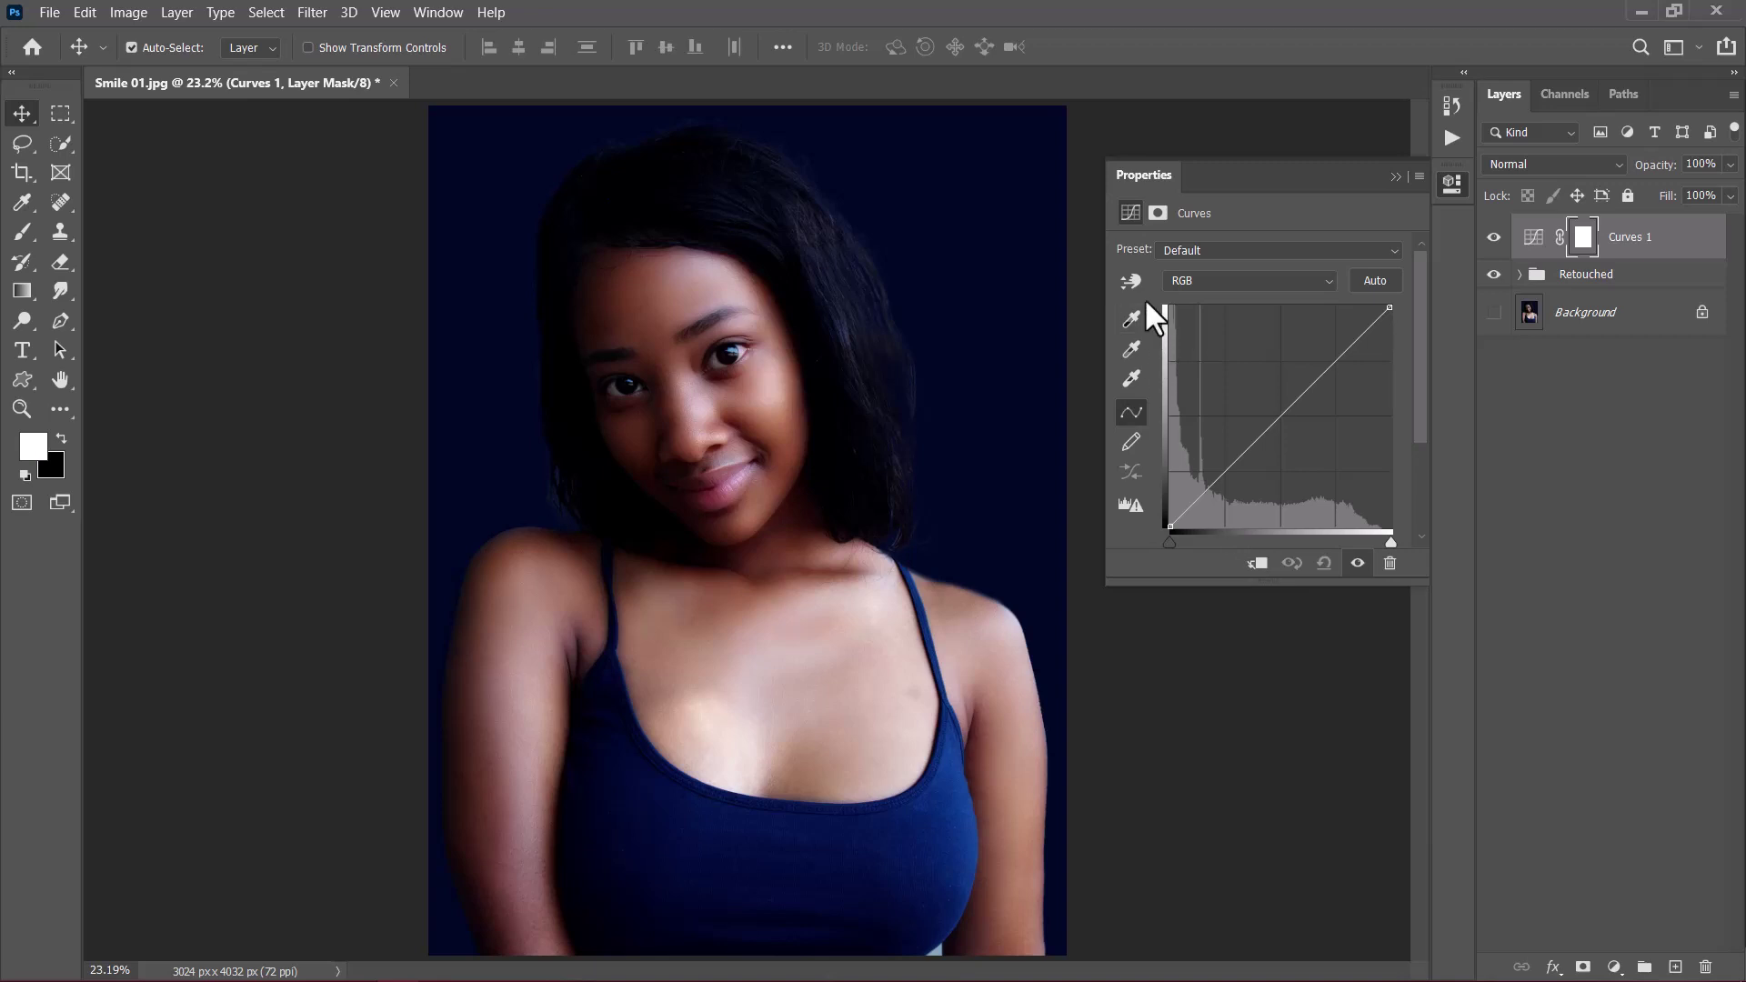
pyautogui.click(1129, 278)
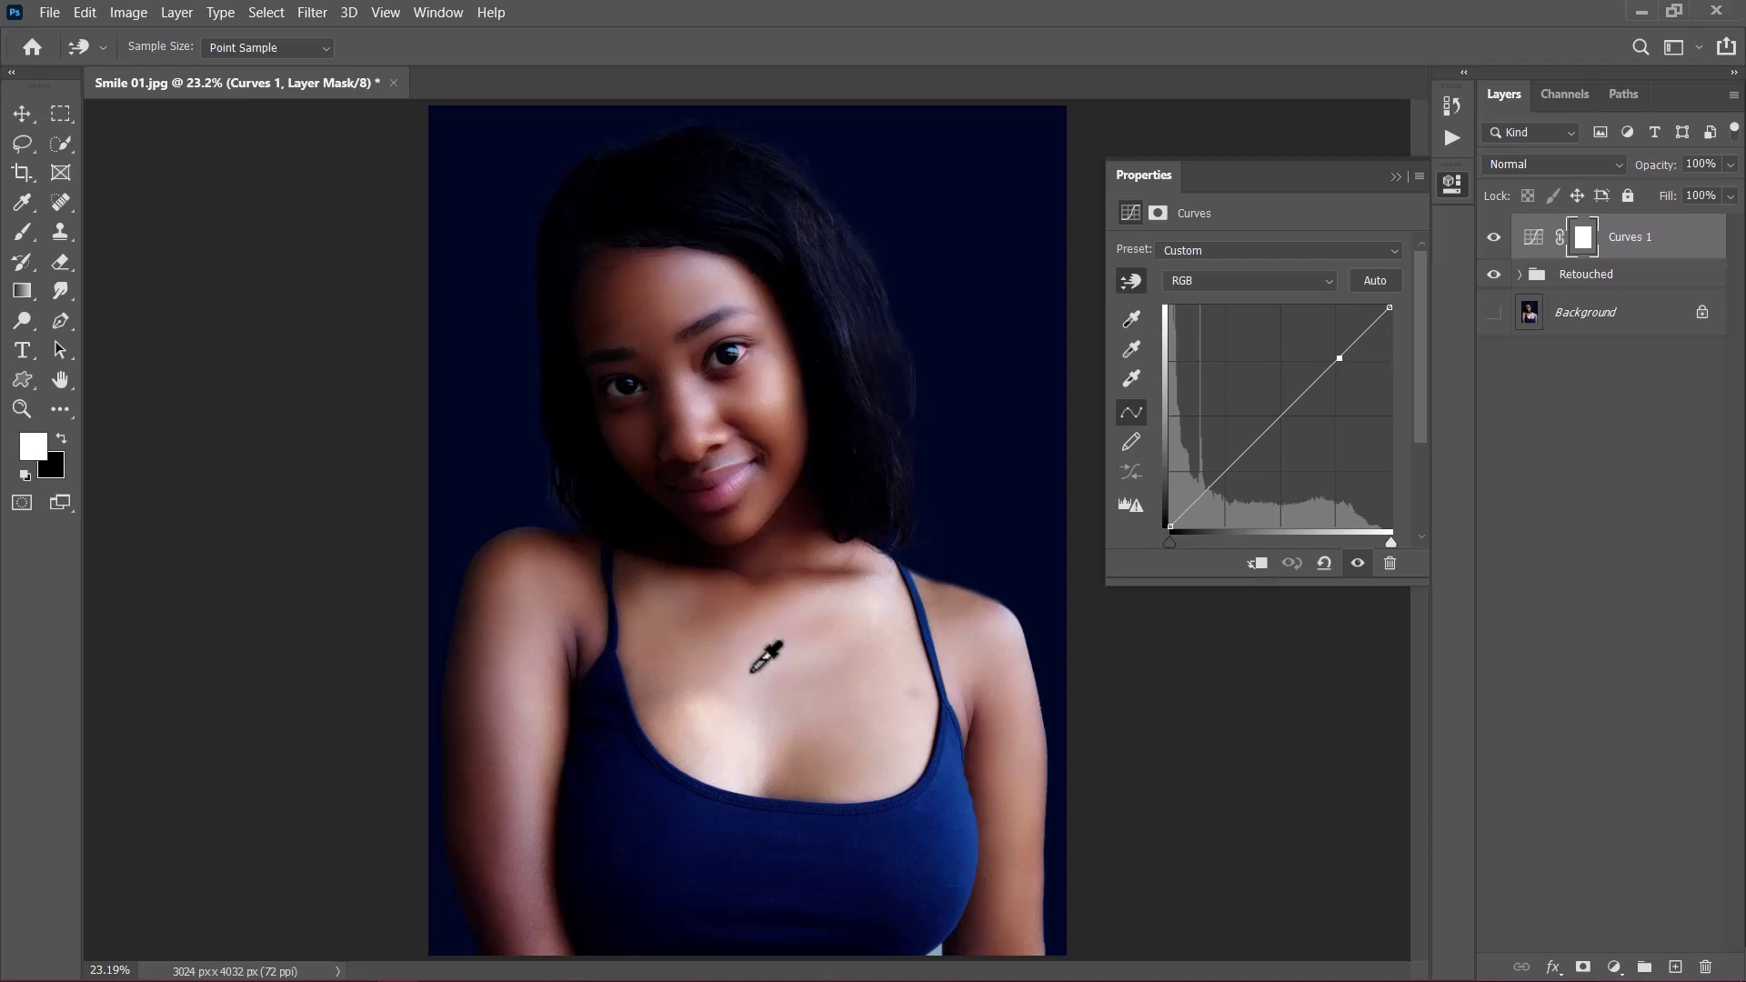
pyautogui.moveTo(753, 669); pyautogui.dragTo(762, 641)
pyautogui.click(1395, 176)
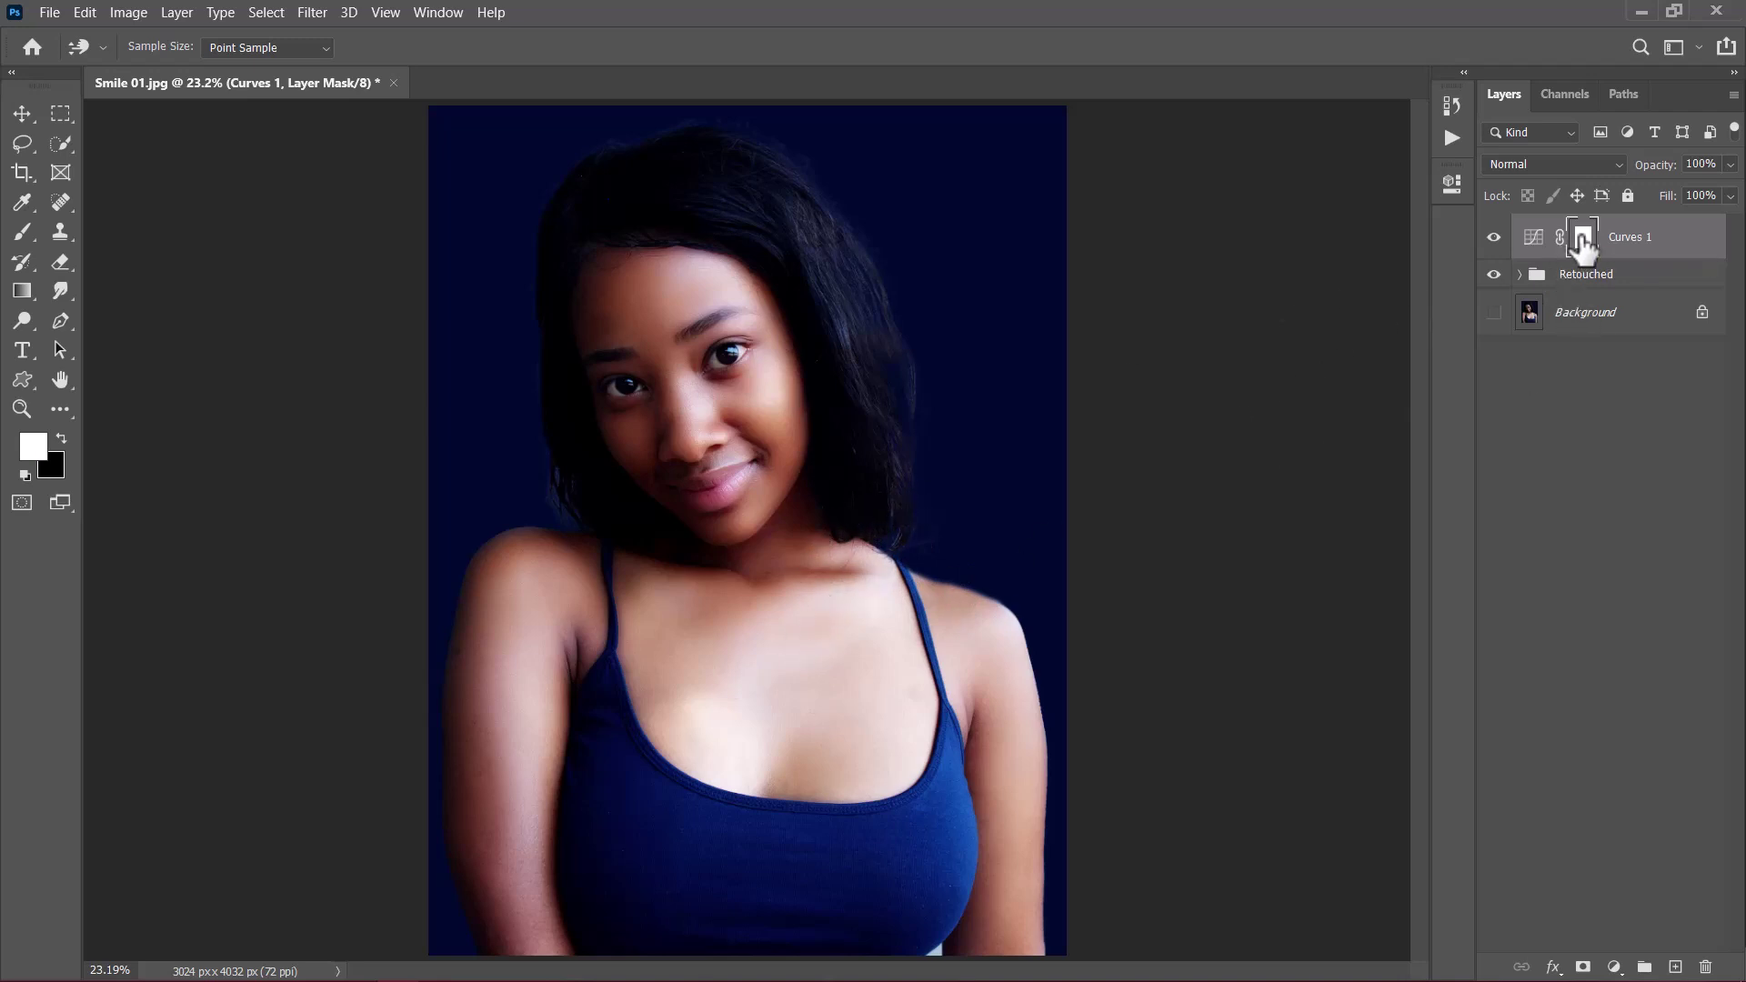
pyautogui.hotkey('ctrl', 'i')
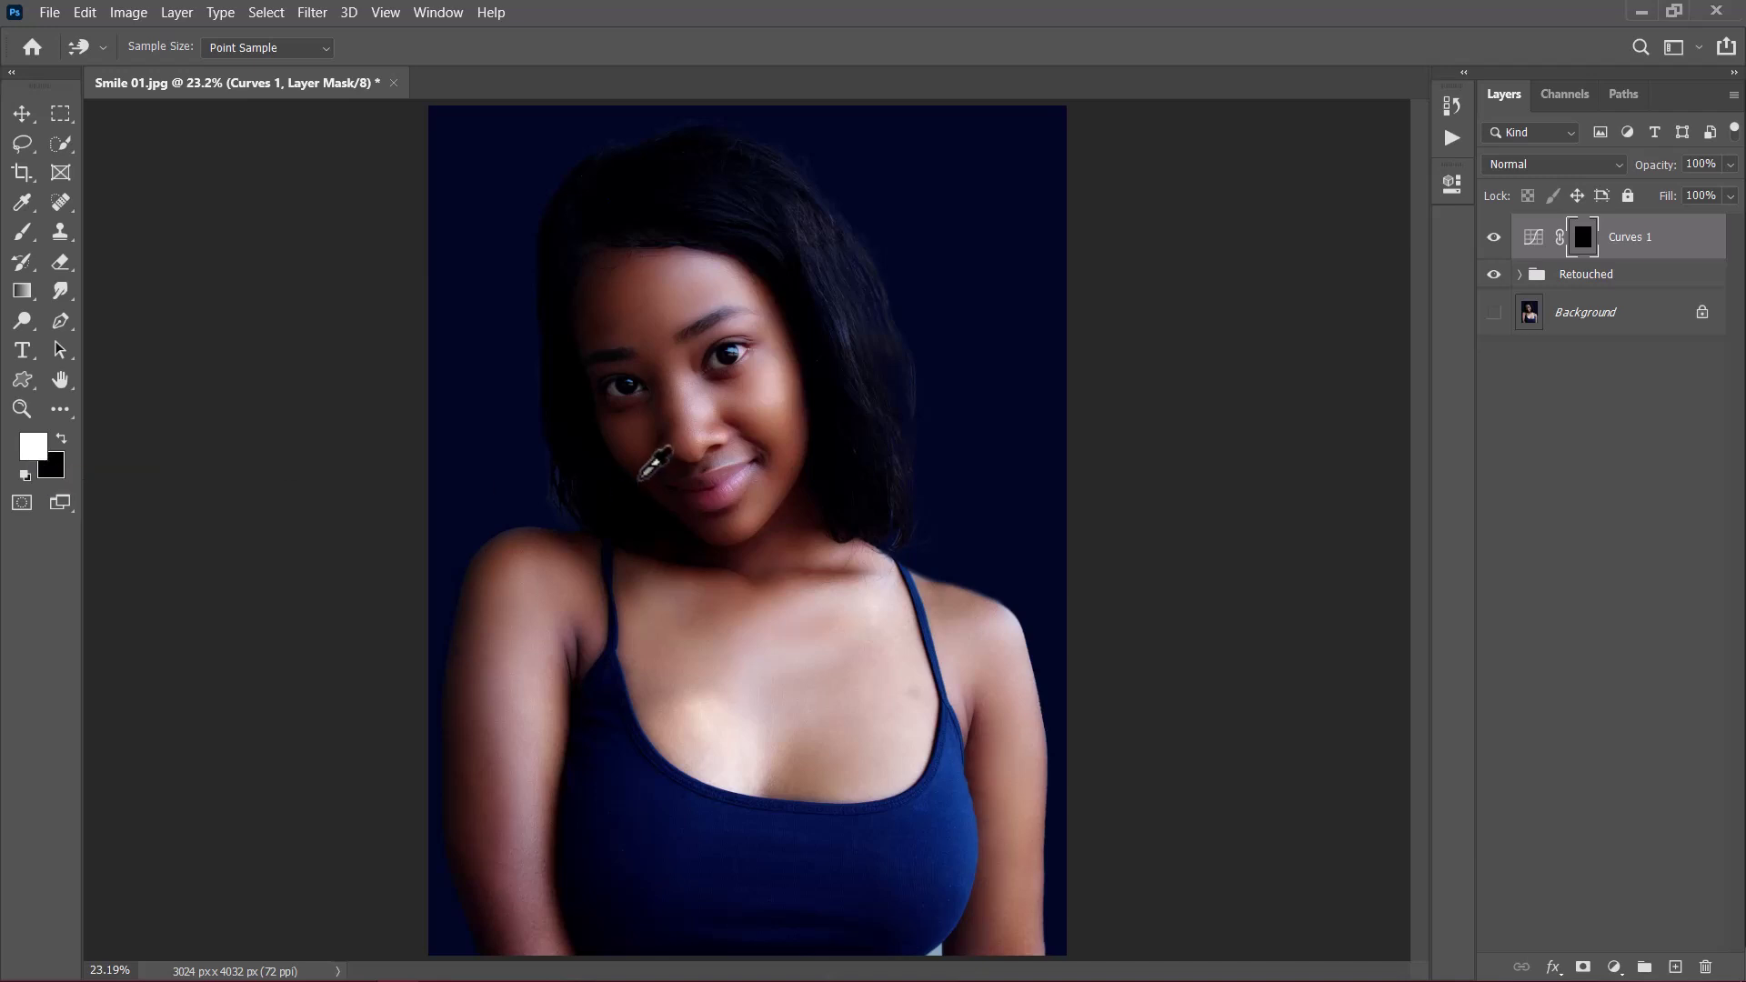
# Paint white with a soft brush at 36% flow on the Curves 1 mask to brighten the forehead above the nearer eyebrow
pyautogui.click(22, 232)
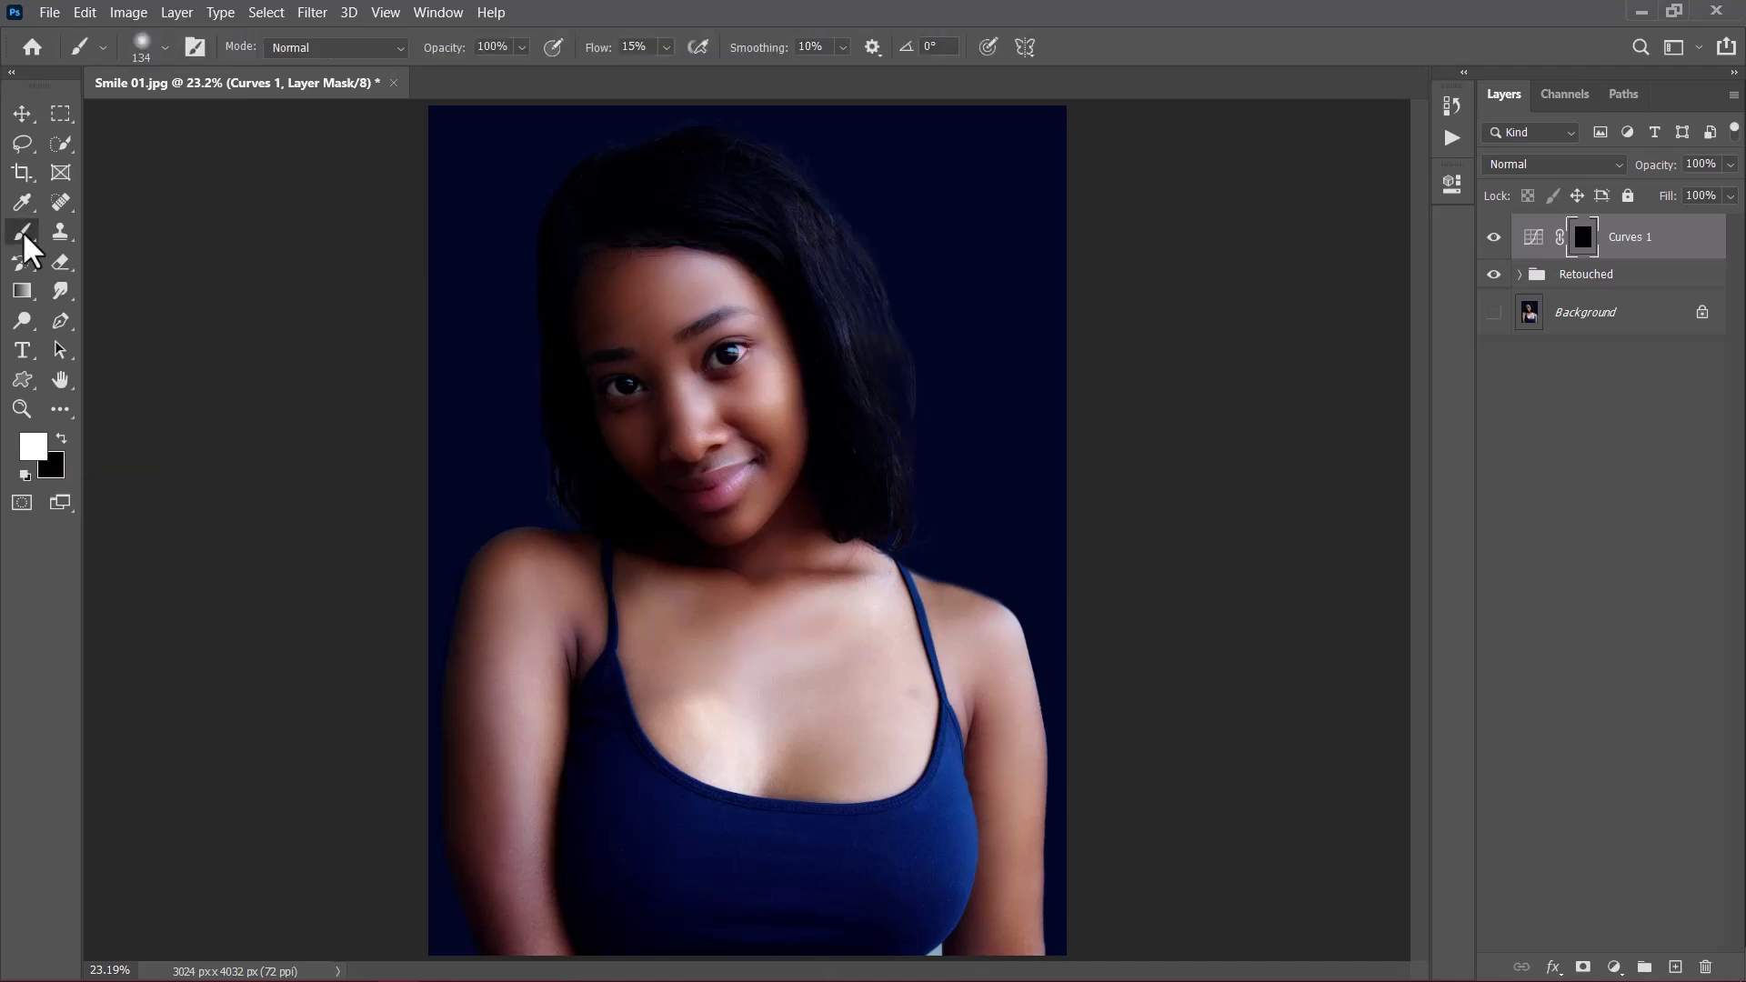
pyautogui.click(154, 52)
pyautogui.doubleClick(167, 353)
pyautogui.moveTo(631, 549); pyautogui.dragTo(700, 550)
pyautogui.hotkey('shift', '2')
pyautogui.moveTo(593, 51); pyautogui.dragTo(659, 48)
pyautogui.scroll(5, 713, 507)
pyautogui.moveTo(773, 500); pyautogui.dragTo(737, 662)
pyautogui.keyDown('alt'); pyautogui.rightClick(783, 342); pyautogui.keyUp('alt')
pyautogui.moveTo(784, 346); pyautogui.dragTo(695, 363)
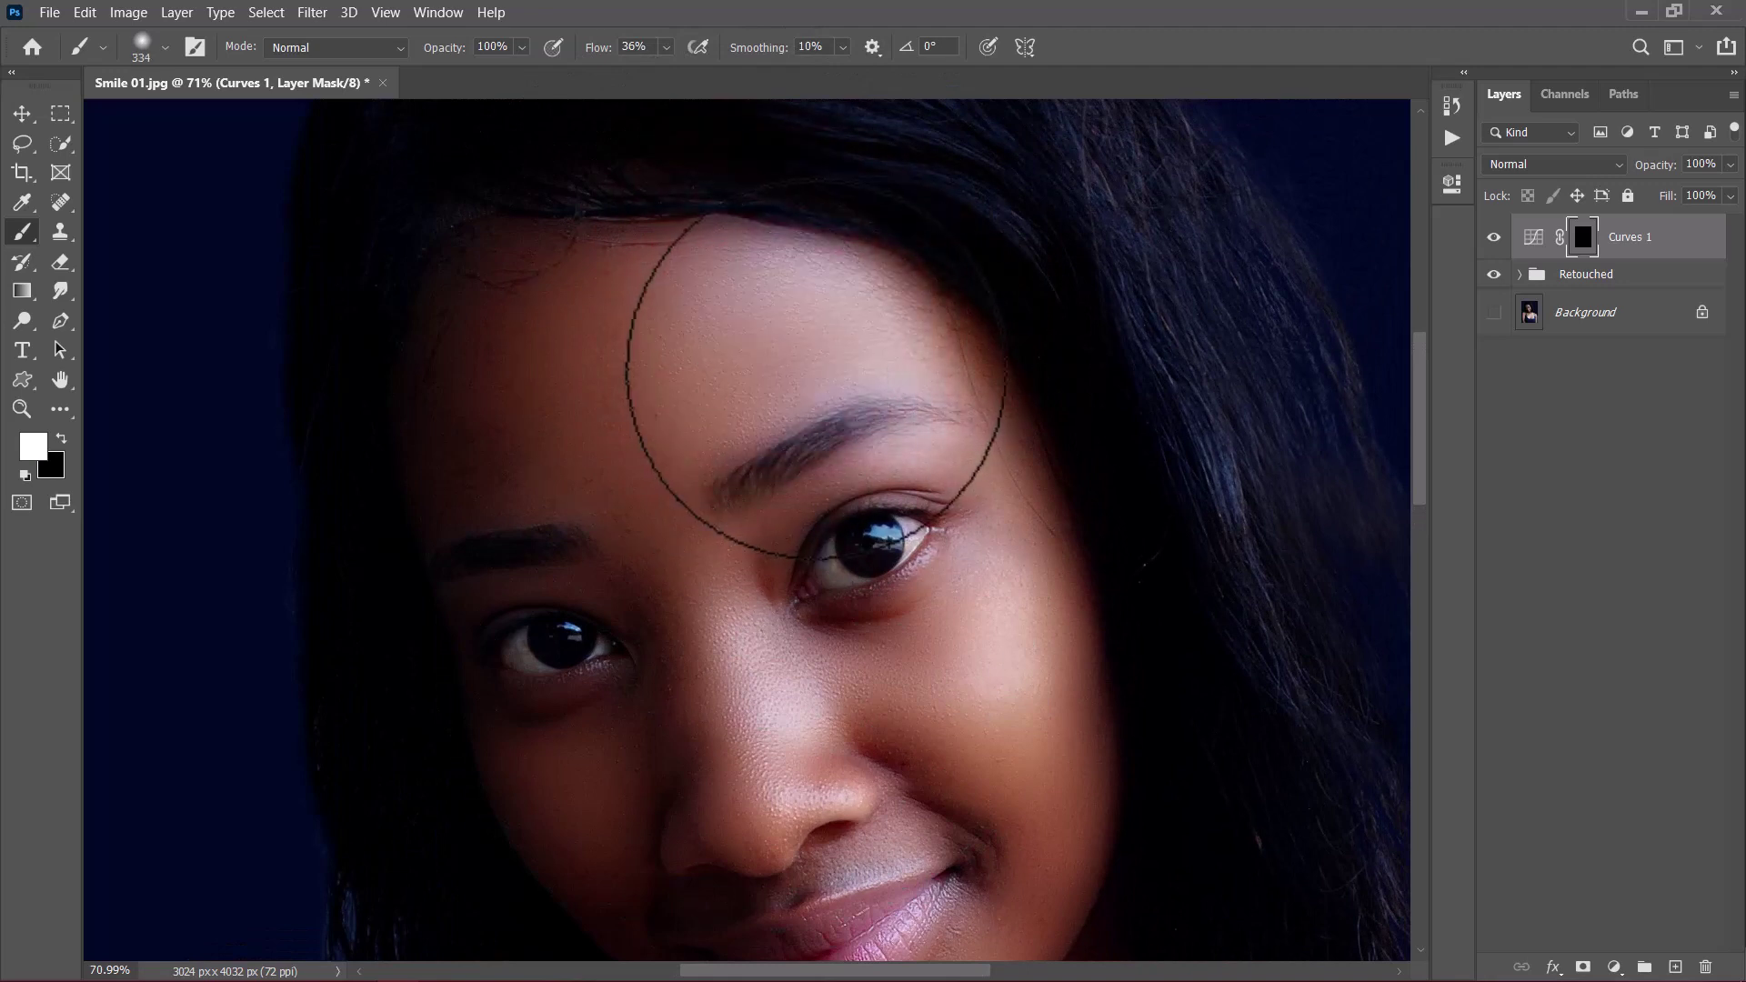
pyautogui.click(782, 341)
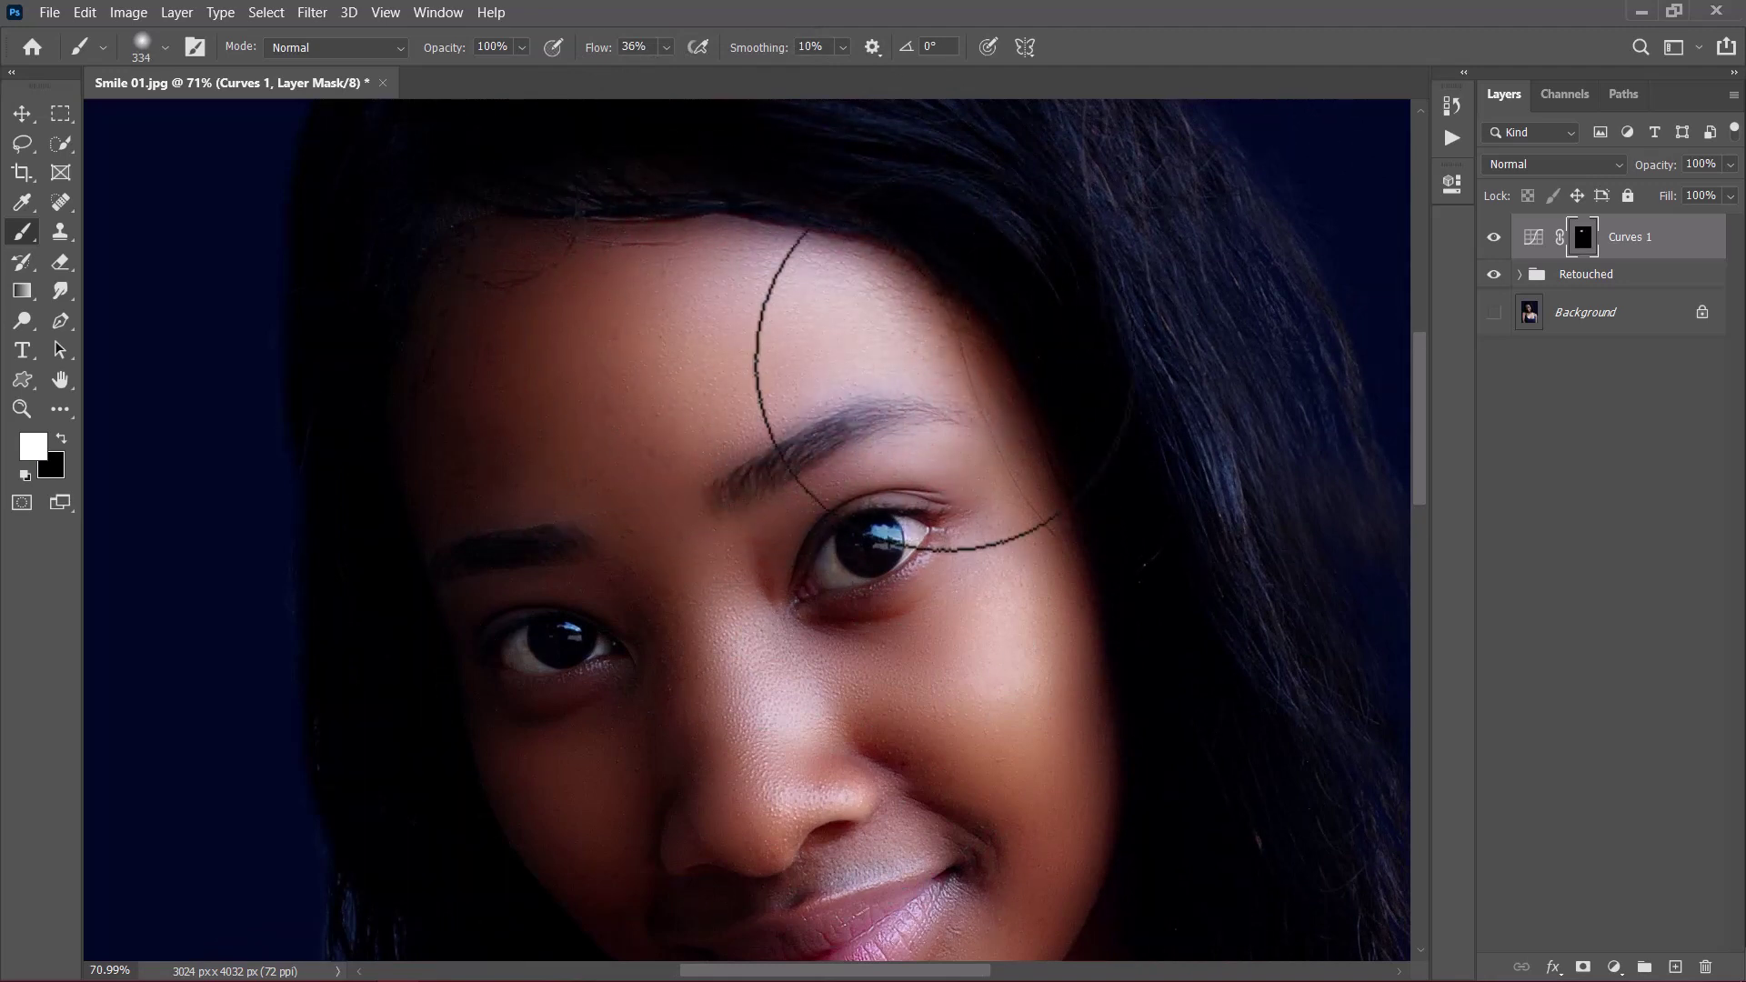
# Brighten the lit cheek and the nose bridge by painting the Curves 1 mask, lowering the brush flow to 17%
pyautogui.moveTo(1015, 653); pyautogui.dragTo(970, 585)
pyautogui.click(998, 660)
pyautogui.moveTo(599, 48); pyautogui.dragTo(582, 48)
pyautogui.click(978, 653)
pyautogui.keyDown('alt'); pyautogui.rightClick(739, 627); pyautogui.keyUp('alt')
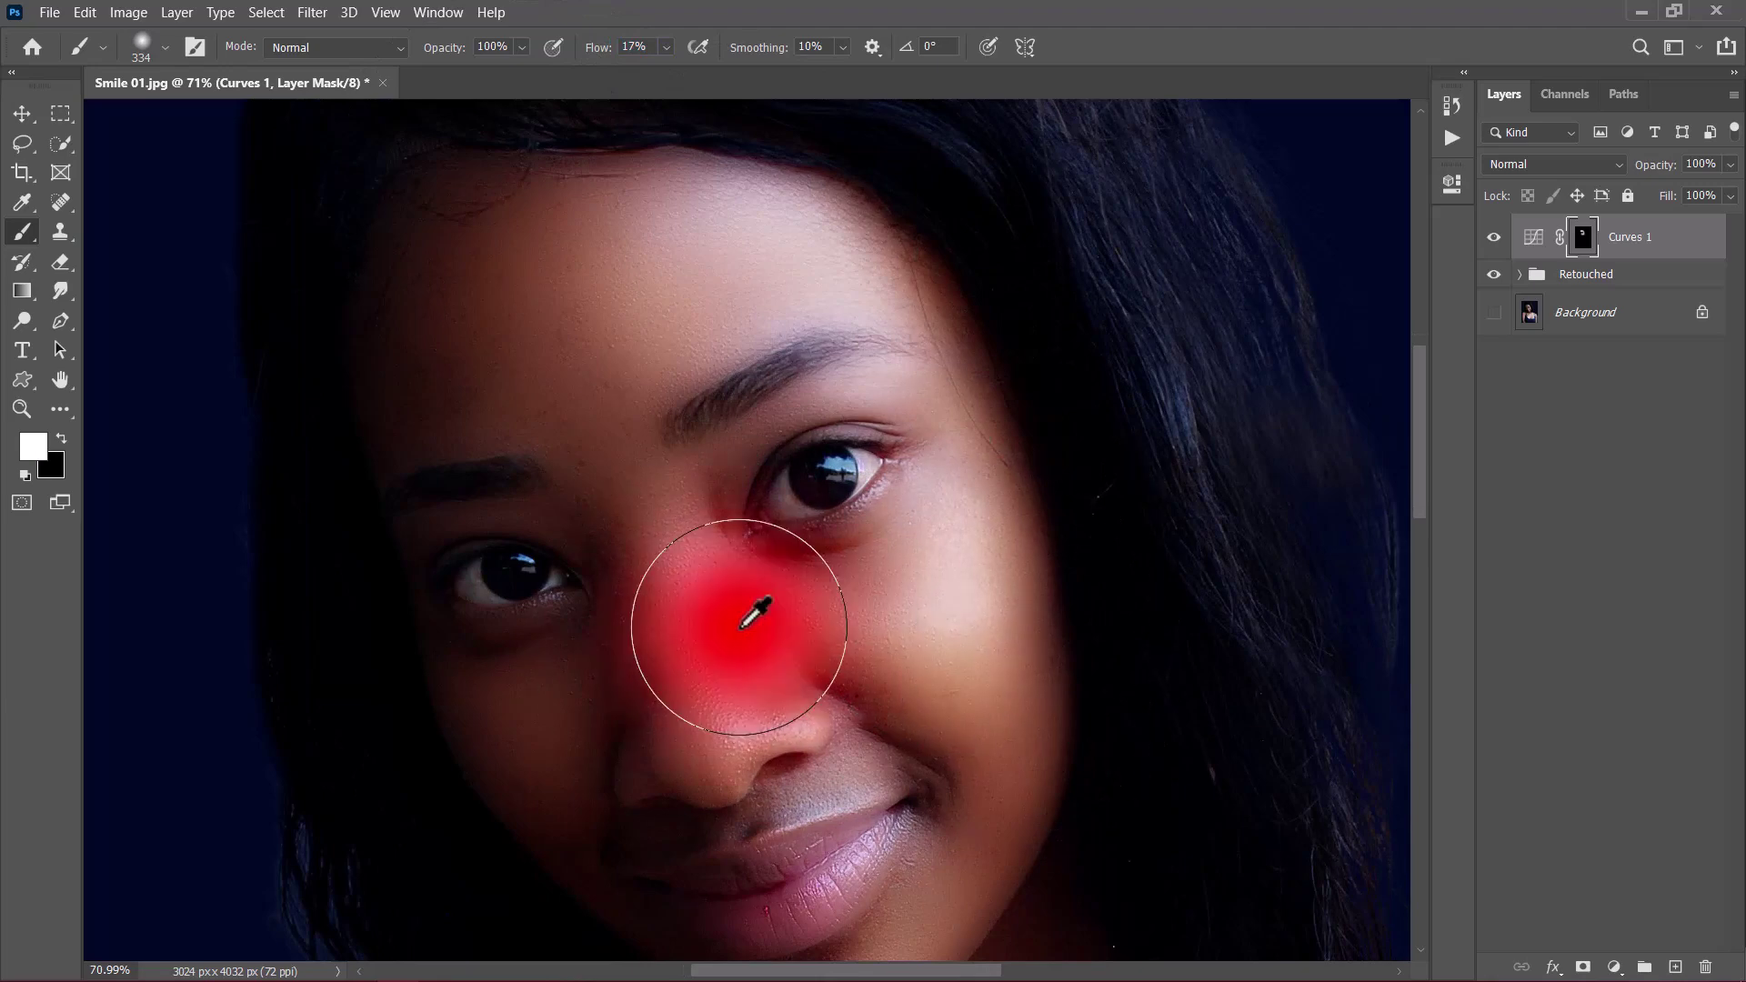
pyautogui.moveTo(755, 617); pyautogui.dragTo(701, 527)
pyautogui.moveTo(965, 721)
pyautogui.mouseDown()
pyautogui.moveTo(942, 512)
pyautogui.moveTo(849, 783)
pyautogui.moveTo(975, 562)
pyautogui.mouseUp()
# Build up the face highlights on the mask at 38% flow, and with a 536 px brush at 70% flow
pyautogui.moveTo(619, 50); pyautogui.dragTo(614, 50)
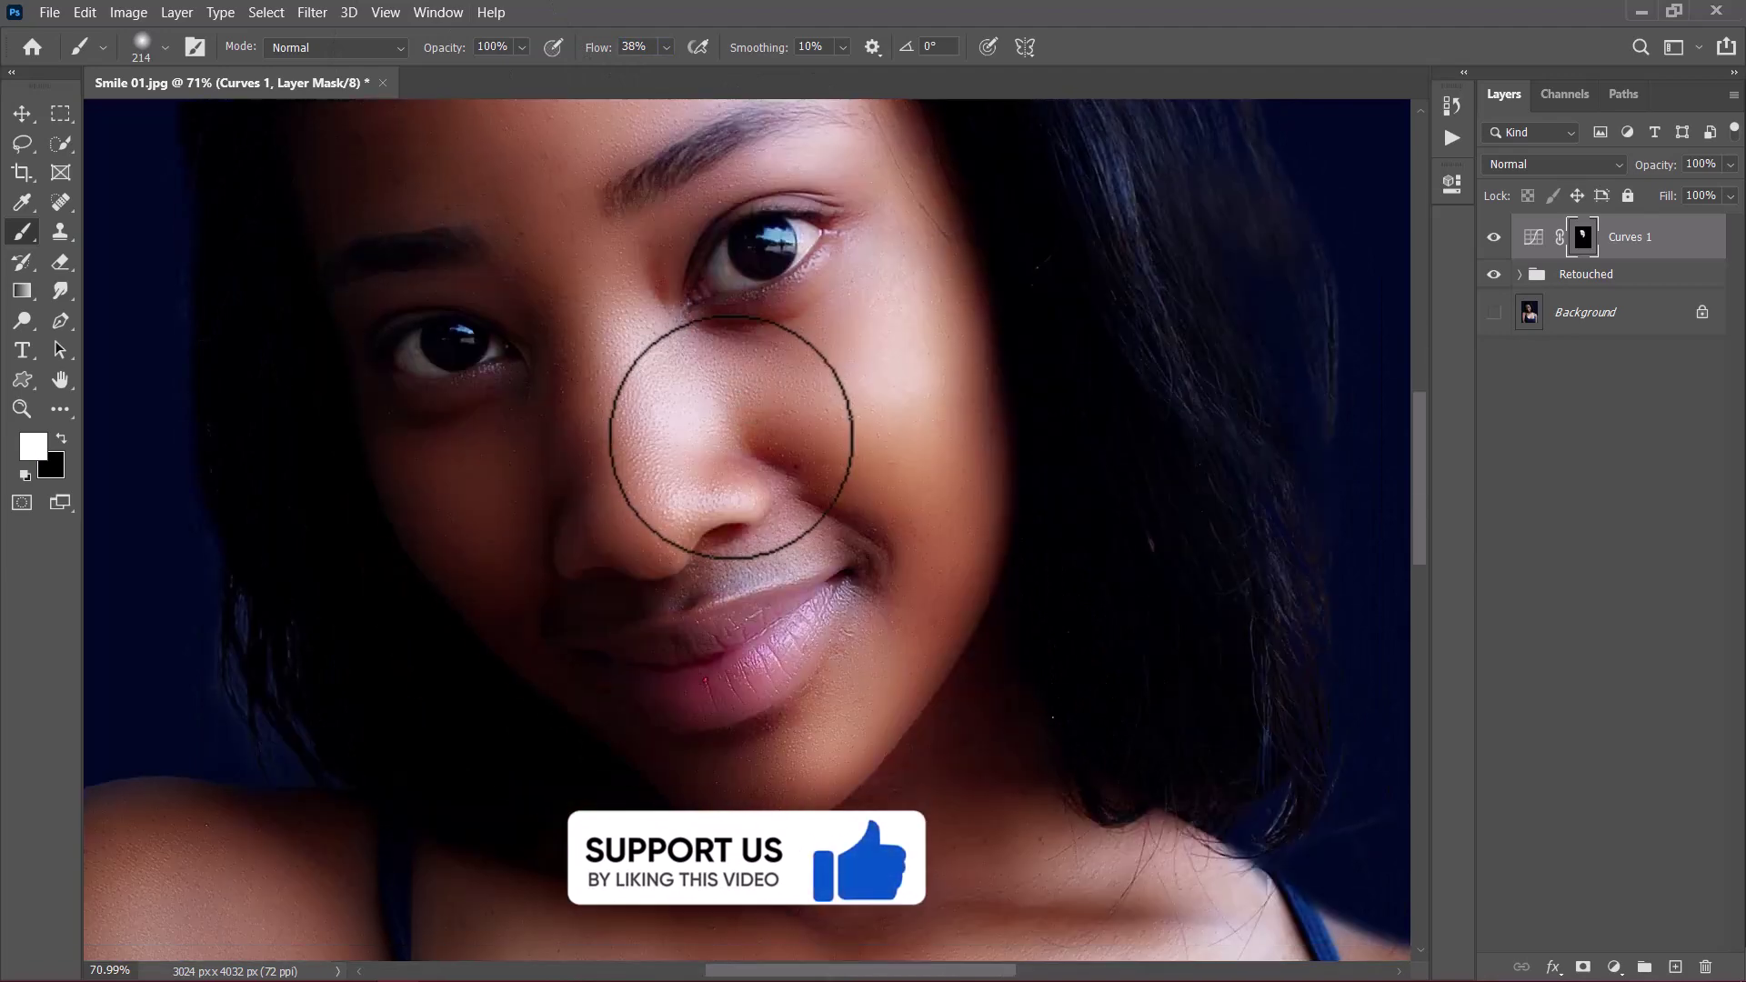
pyautogui.scroll(-2, 686, 506)
pyautogui.moveTo(900, 523); pyautogui.dragTo(825, 825)
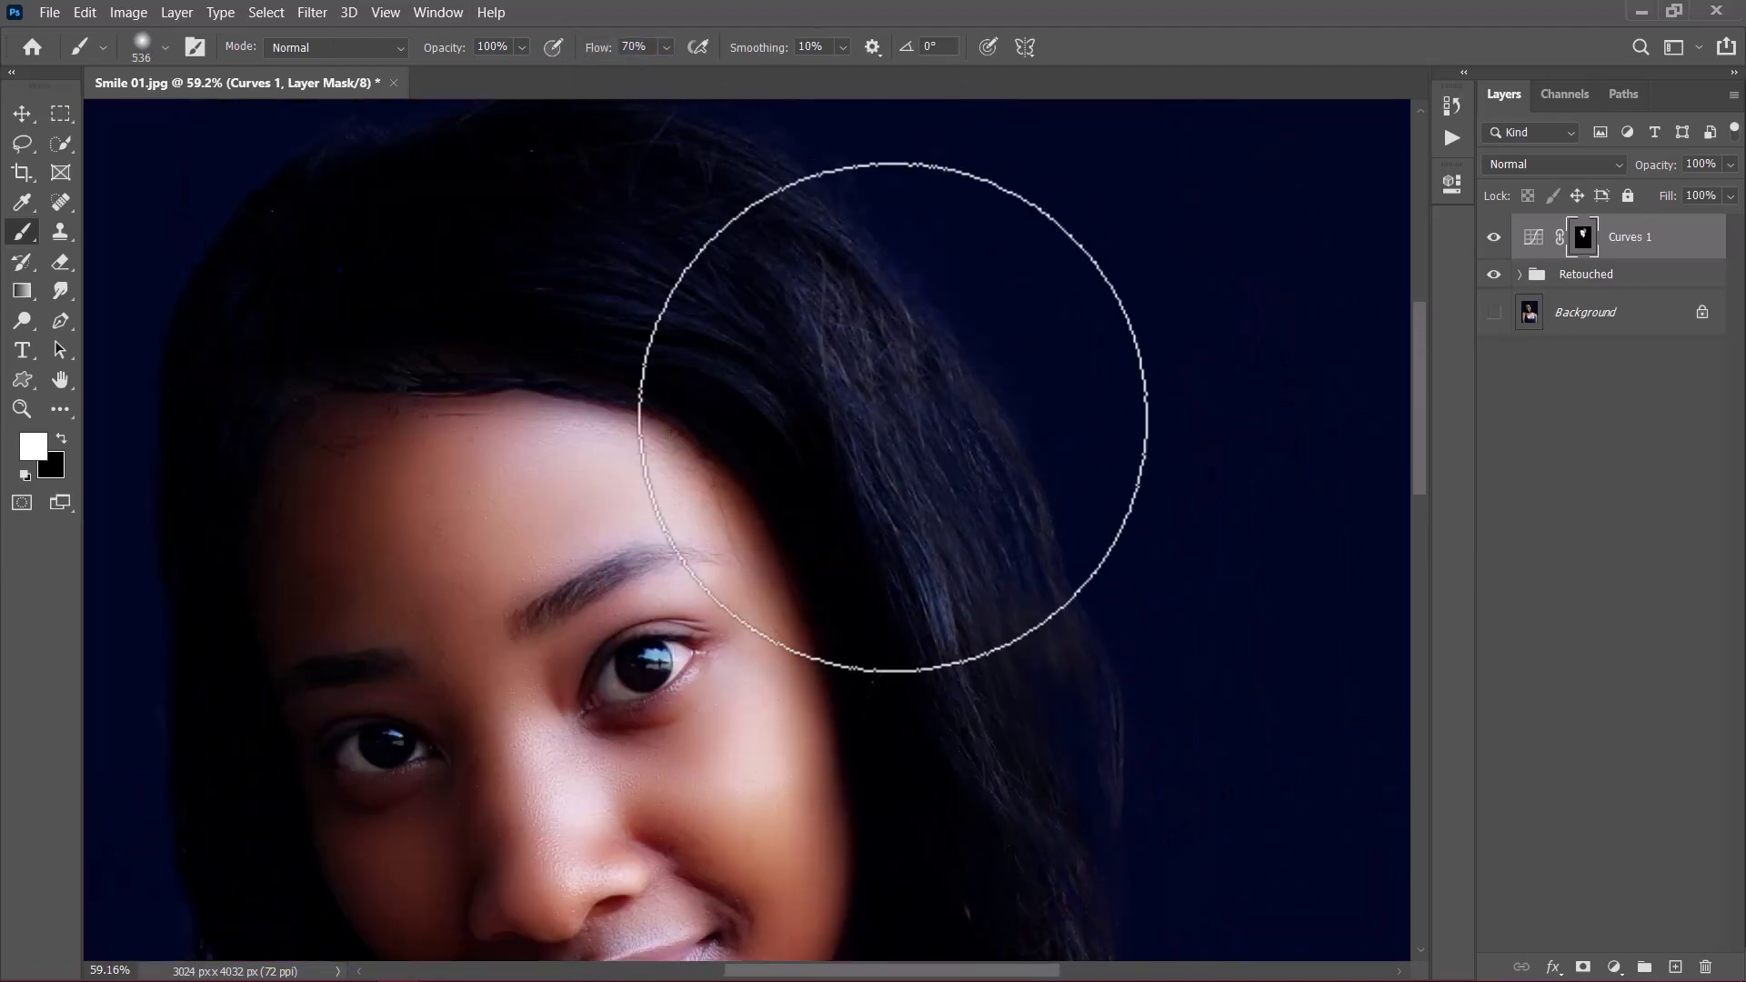
pyautogui.scroll(-3, 892, 417)
pyautogui.moveTo(946, 432); pyautogui.dragTo(984, 711)
pyautogui.scroll(-7, 713, 468)
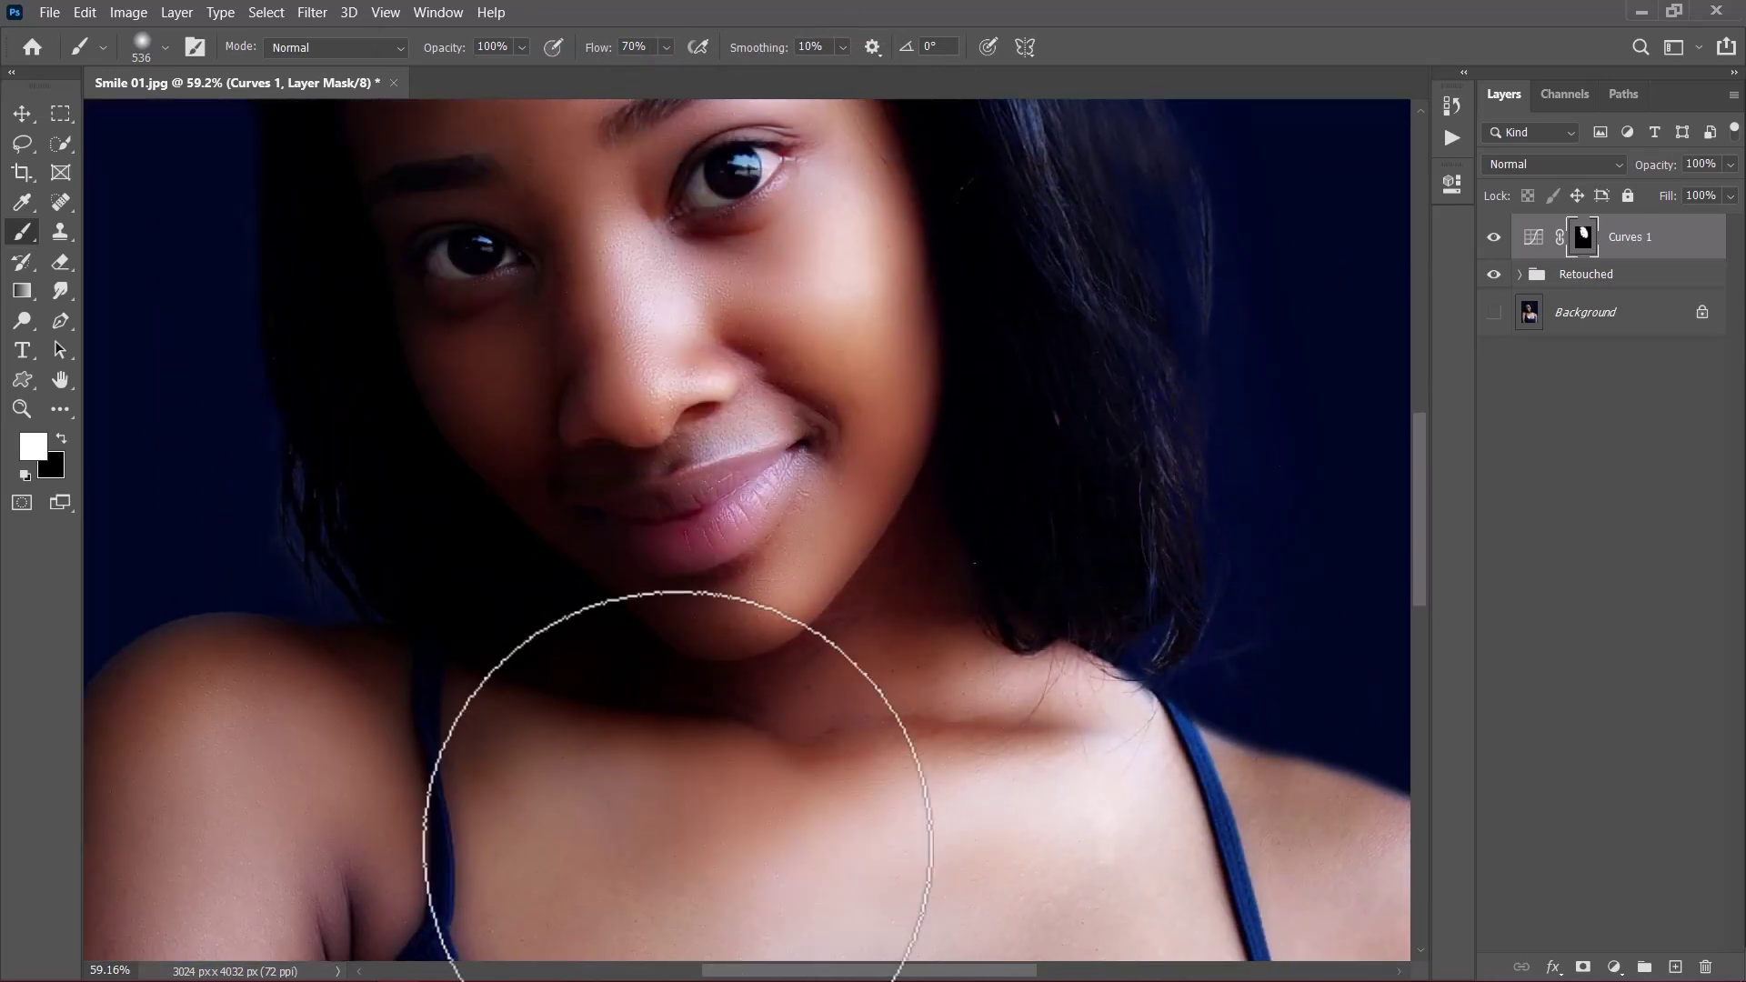
# Brighten the chest, collarbone and lit shoulder by painting the Curves 1 mask at 25% flow
pyautogui.scroll(-3, 677, 846)
pyautogui.moveTo(1001, 846); pyautogui.dragTo(838, 554)
pyautogui.scroll(3, 838, 554)
pyautogui.moveTo(602, 51); pyautogui.dragTo(557, 78)
pyautogui.click(894, 523)
pyautogui.moveTo(894, 522)
pyautogui.mouseDown()
pyautogui.moveTo(919, 410)
pyautogui.moveTo(994, 542)
pyautogui.moveTo(877, 373)
pyautogui.moveTo(886, 663)
pyautogui.mouseUp()
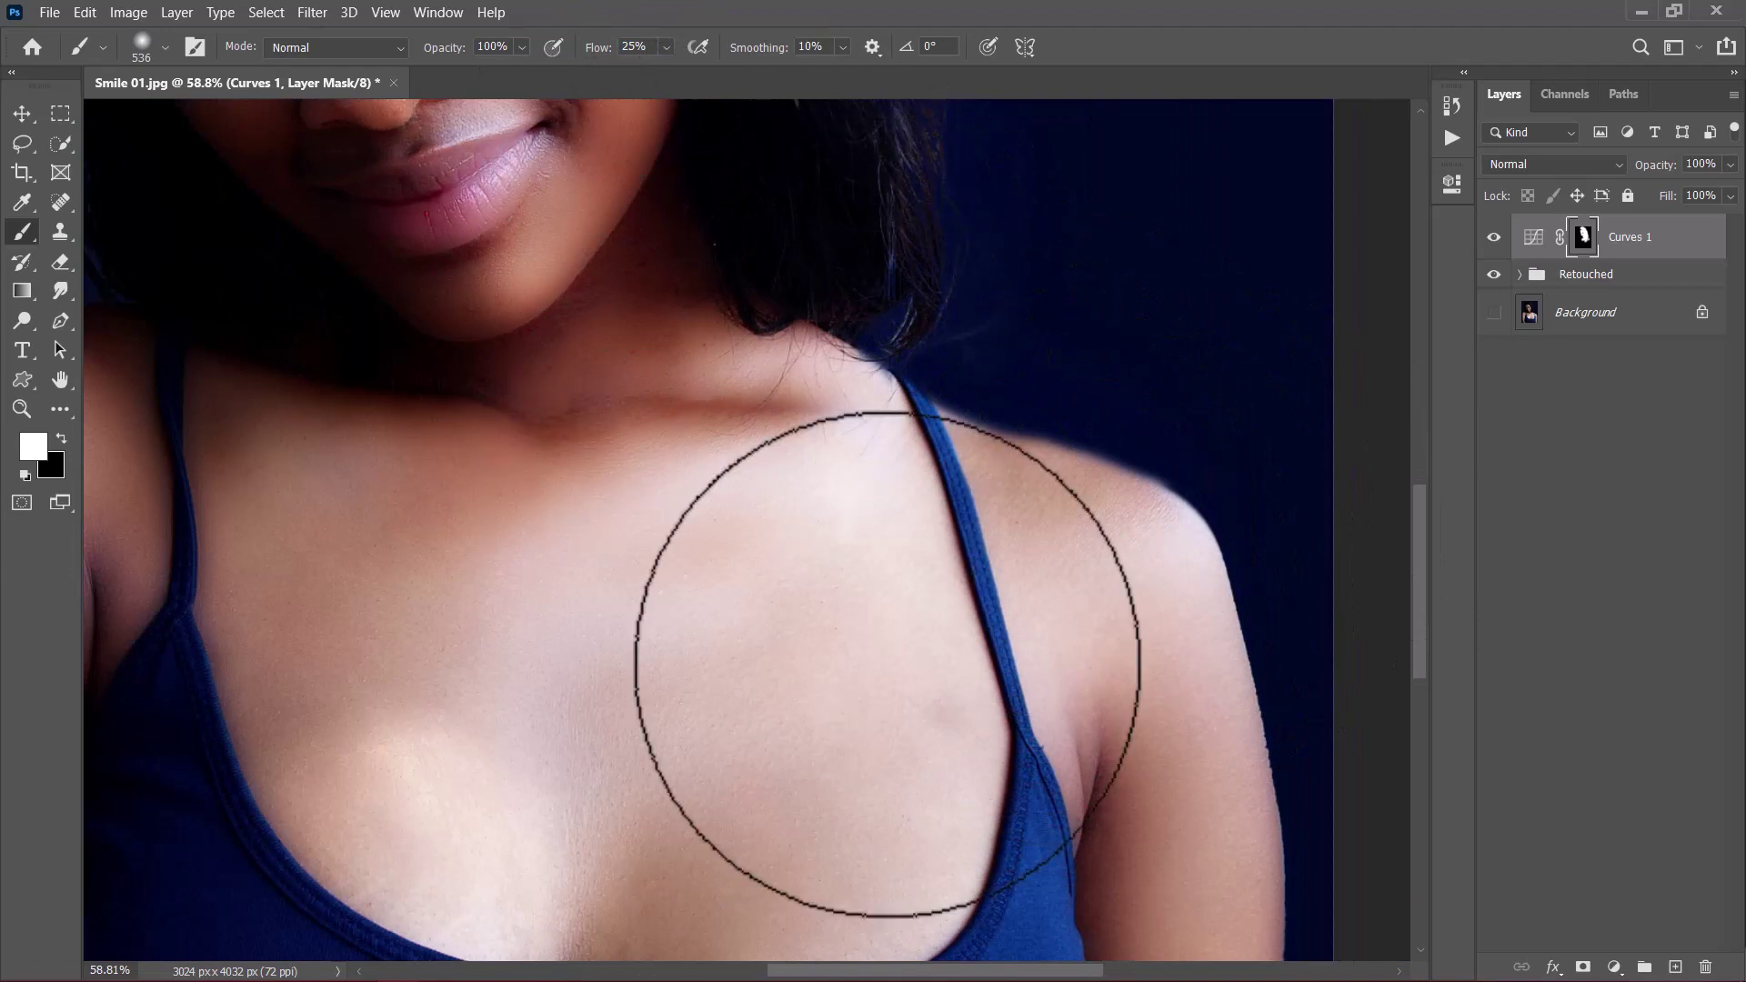
pyautogui.moveTo(732, 482); pyautogui.dragTo(752, 401)
pyautogui.moveTo(1018, 658); pyautogui.dragTo(632, 339)
pyautogui.scroll(-3, 652, 345)
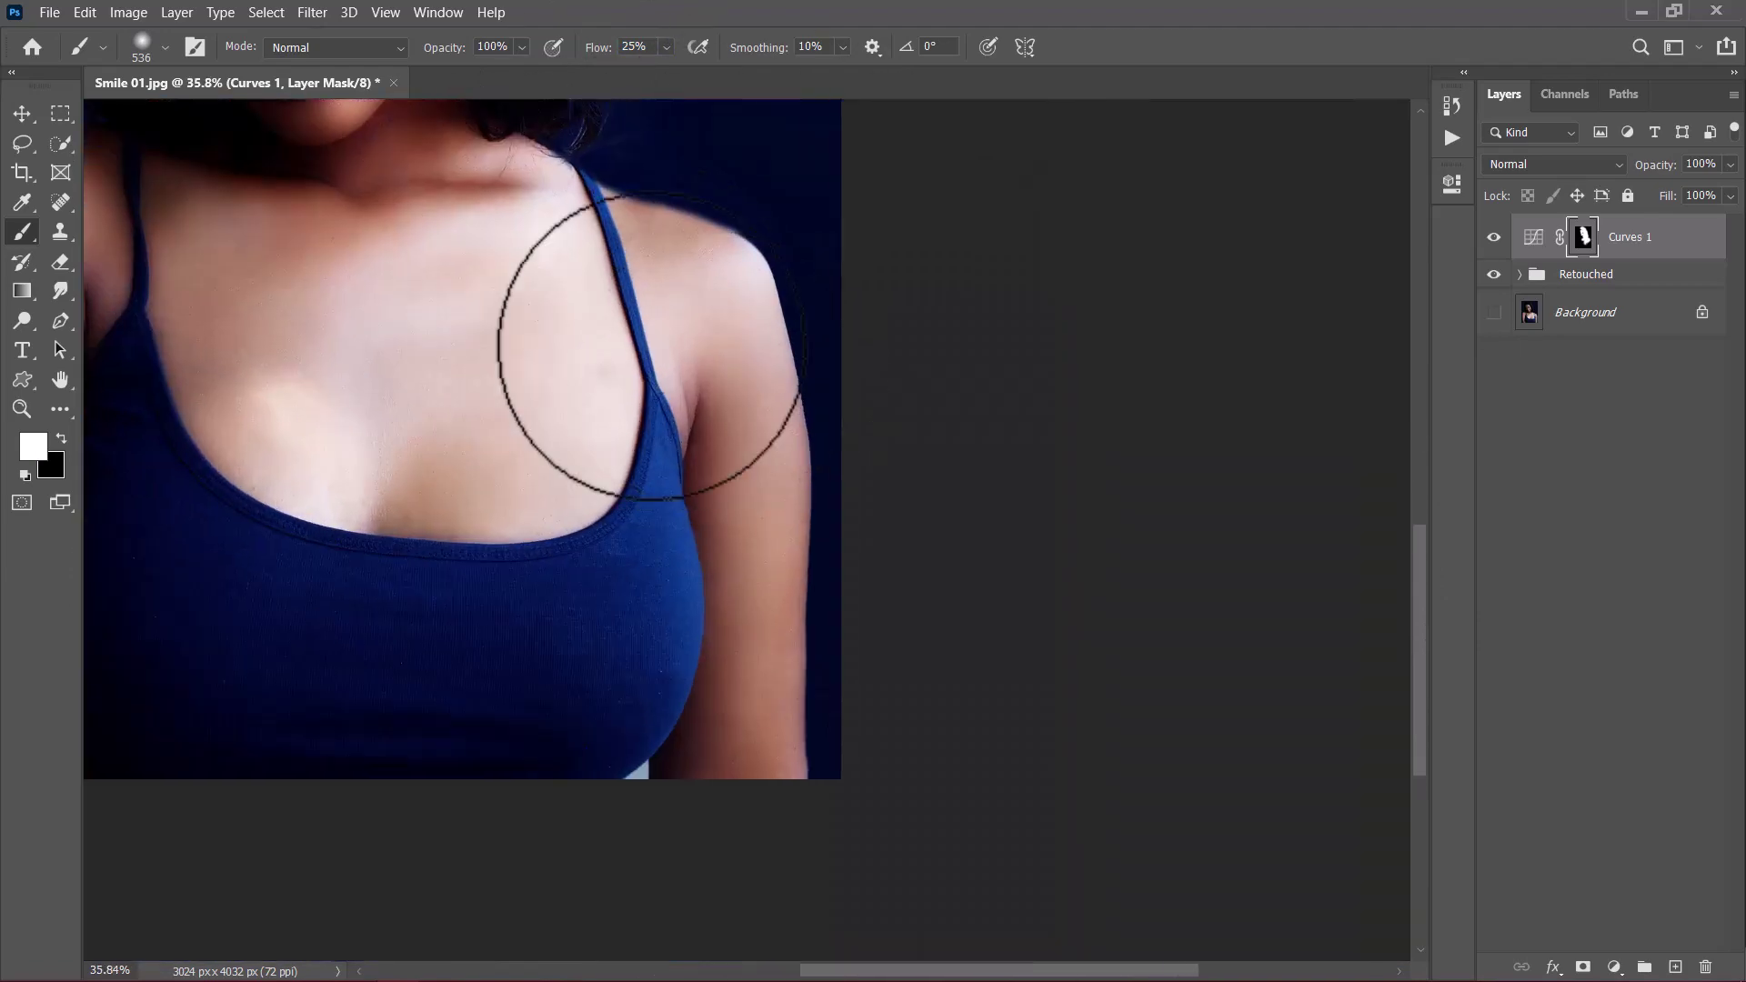
# Refine the brightening mask around the chest and arms with black and white, and rename the Curves layer Highlights
pyautogui.press('x')
pyautogui.scroll(2, 652, 345)
pyautogui.moveTo(702, 181); pyautogui.dragTo(737, 343)
pyautogui.moveTo(658, 483)
pyautogui.mouseDown()
pyautogui.moveTo(560, 364)
pyautogui.moveTo(326, 679)
pyautogui.moveTo(648, 506)
pyautogui.moveTo(397, 429)
pyautogui.mouseUp()
pyautogui.press('x')
pyautogui.moveTo(780, 505)
pyautogui.mouseDown()
pyautogui.moveTo(932, 204)
pyautogui.moveTo(565, 624)
pyautogui.mouseUp()
pyautogui.moveTo(288, 432); pyautogui.dragTo(1005, 518)
pyautogui.scroll(-5, 749, 682)
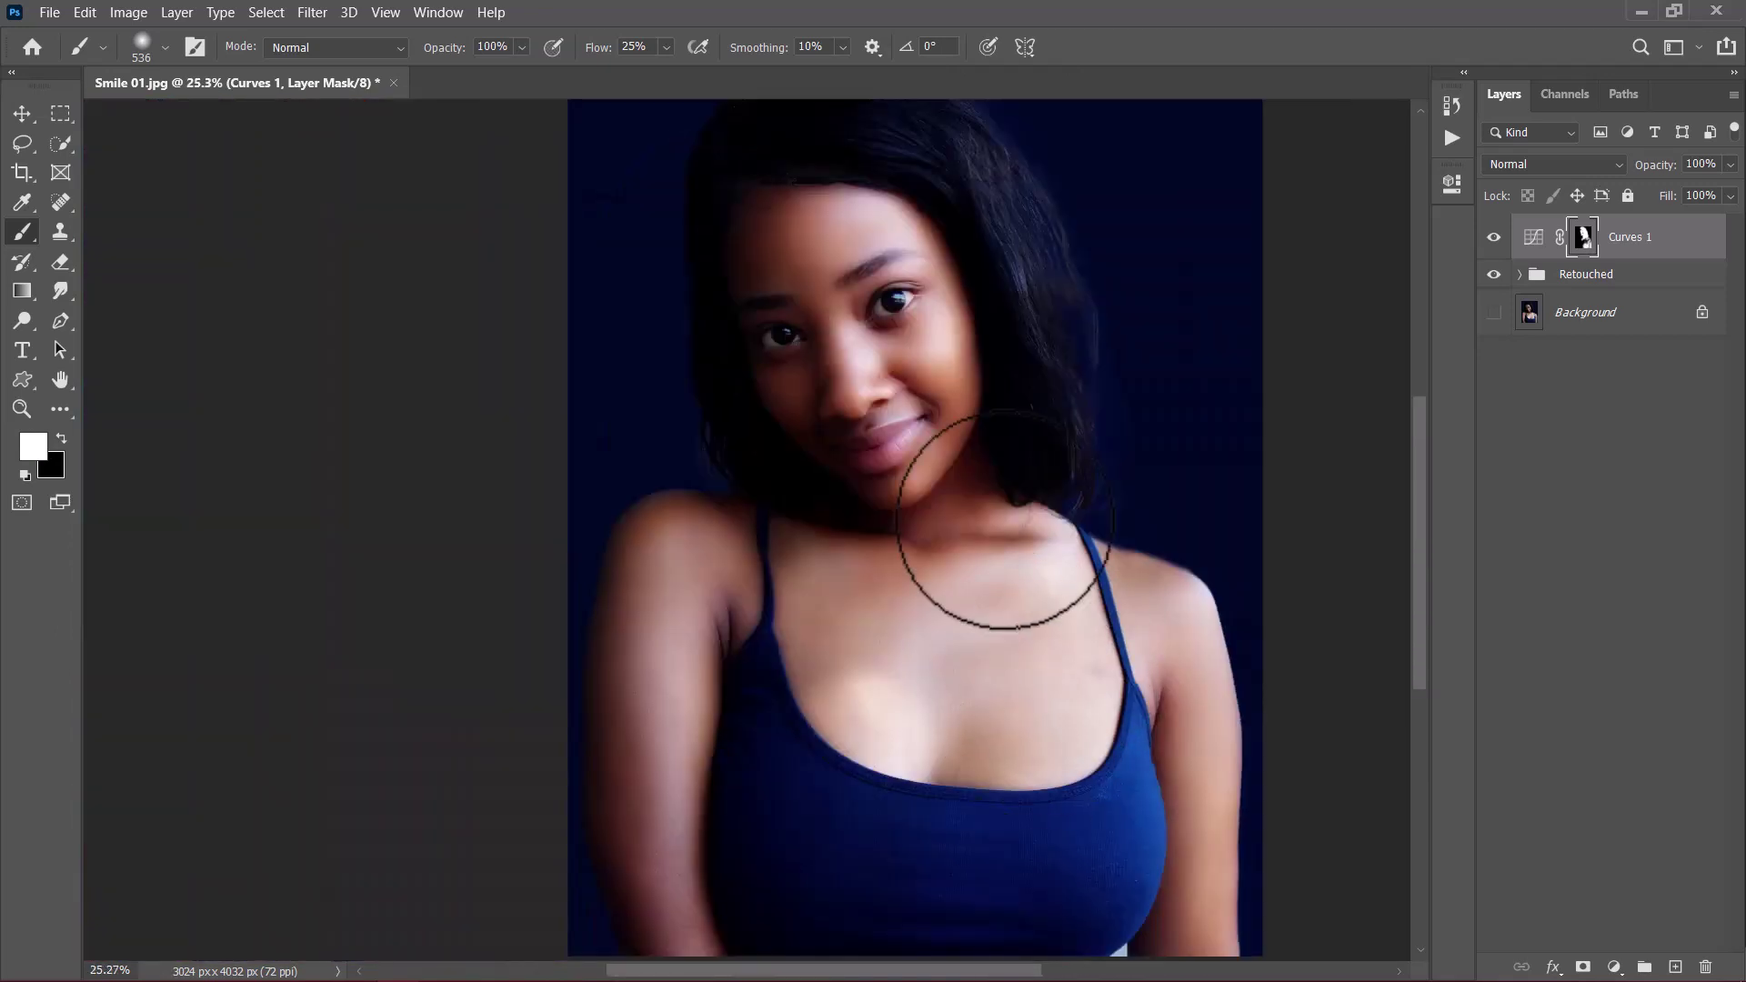
pyautogui.doubleClick(1637, 237)
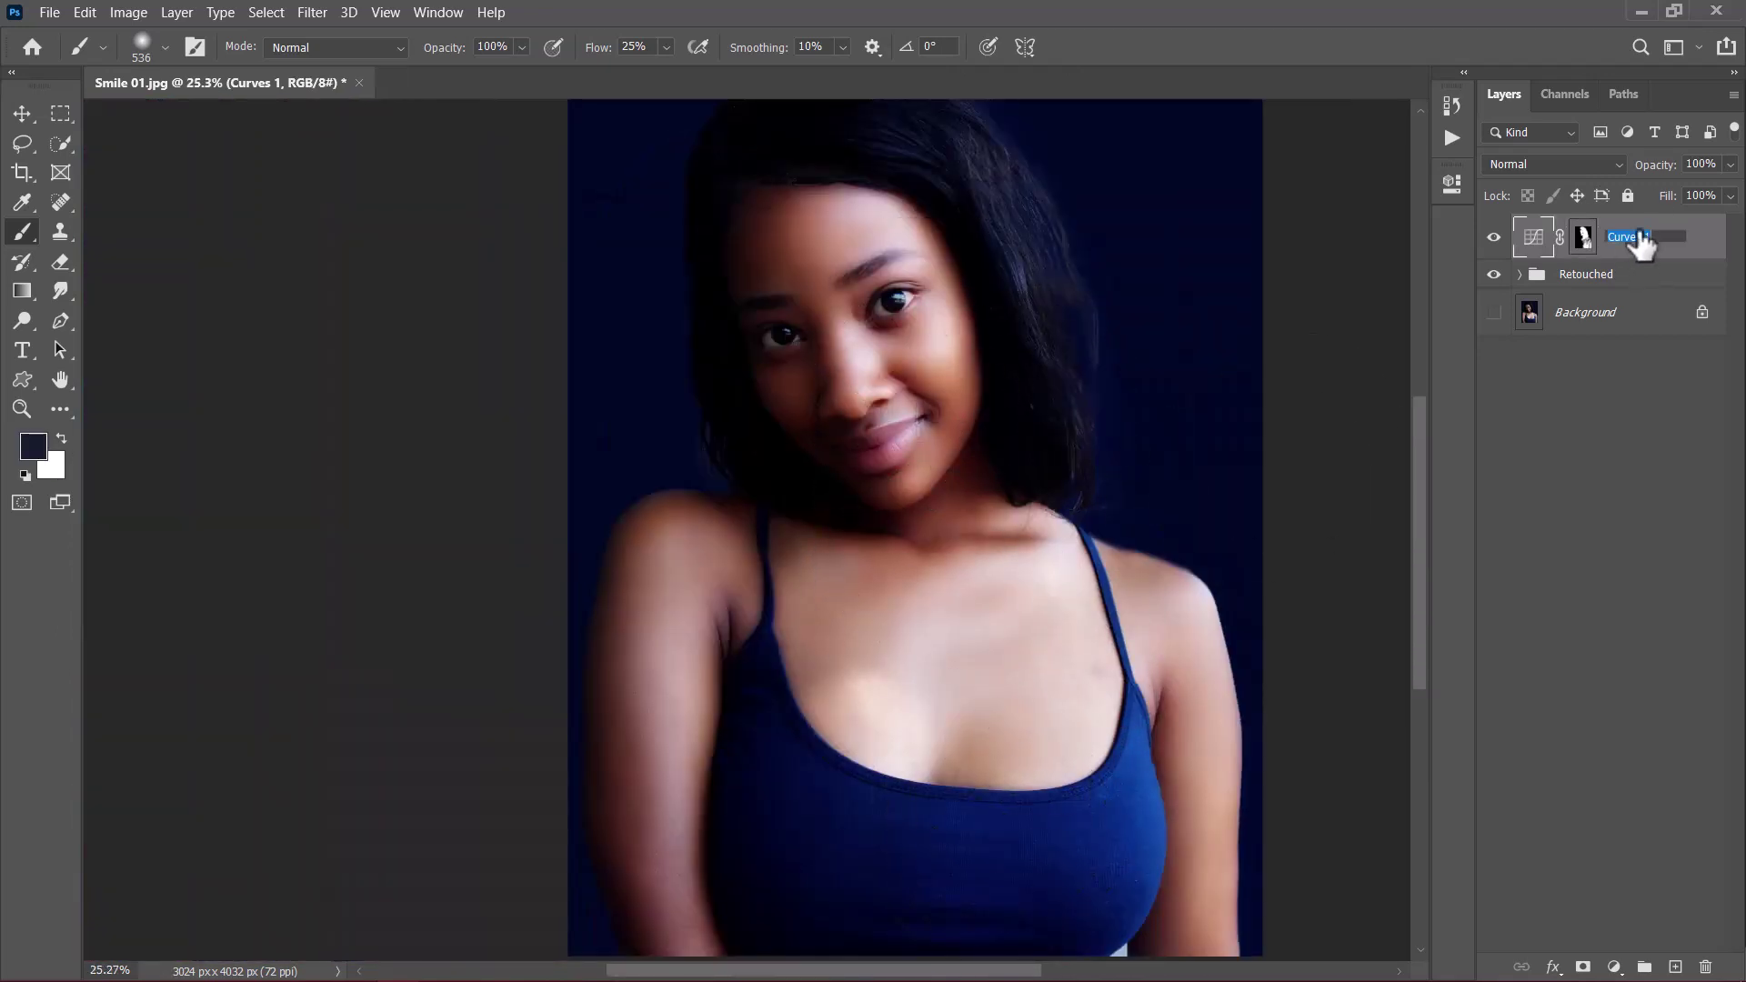
pyautogui.press('Return')
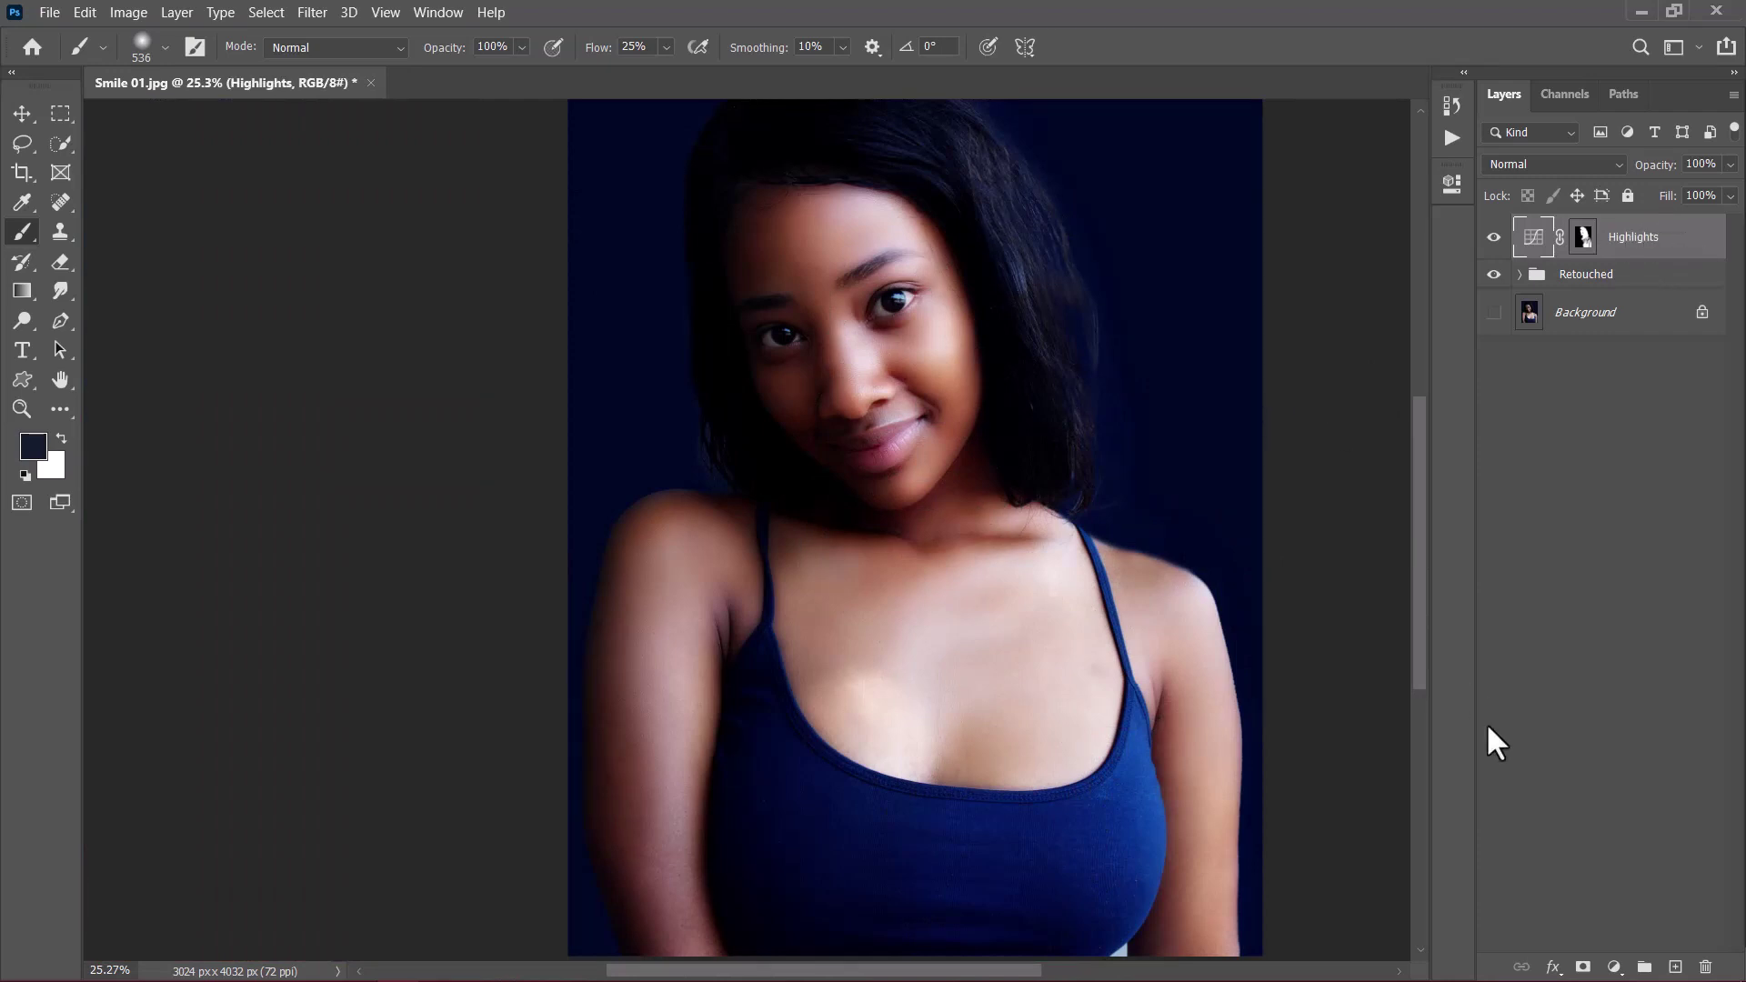
# Add another Curves adjustment layer that darkens the tone sampled on the shaded shoulder, and invert its mask to black
pyautogui.click(1614, 967)
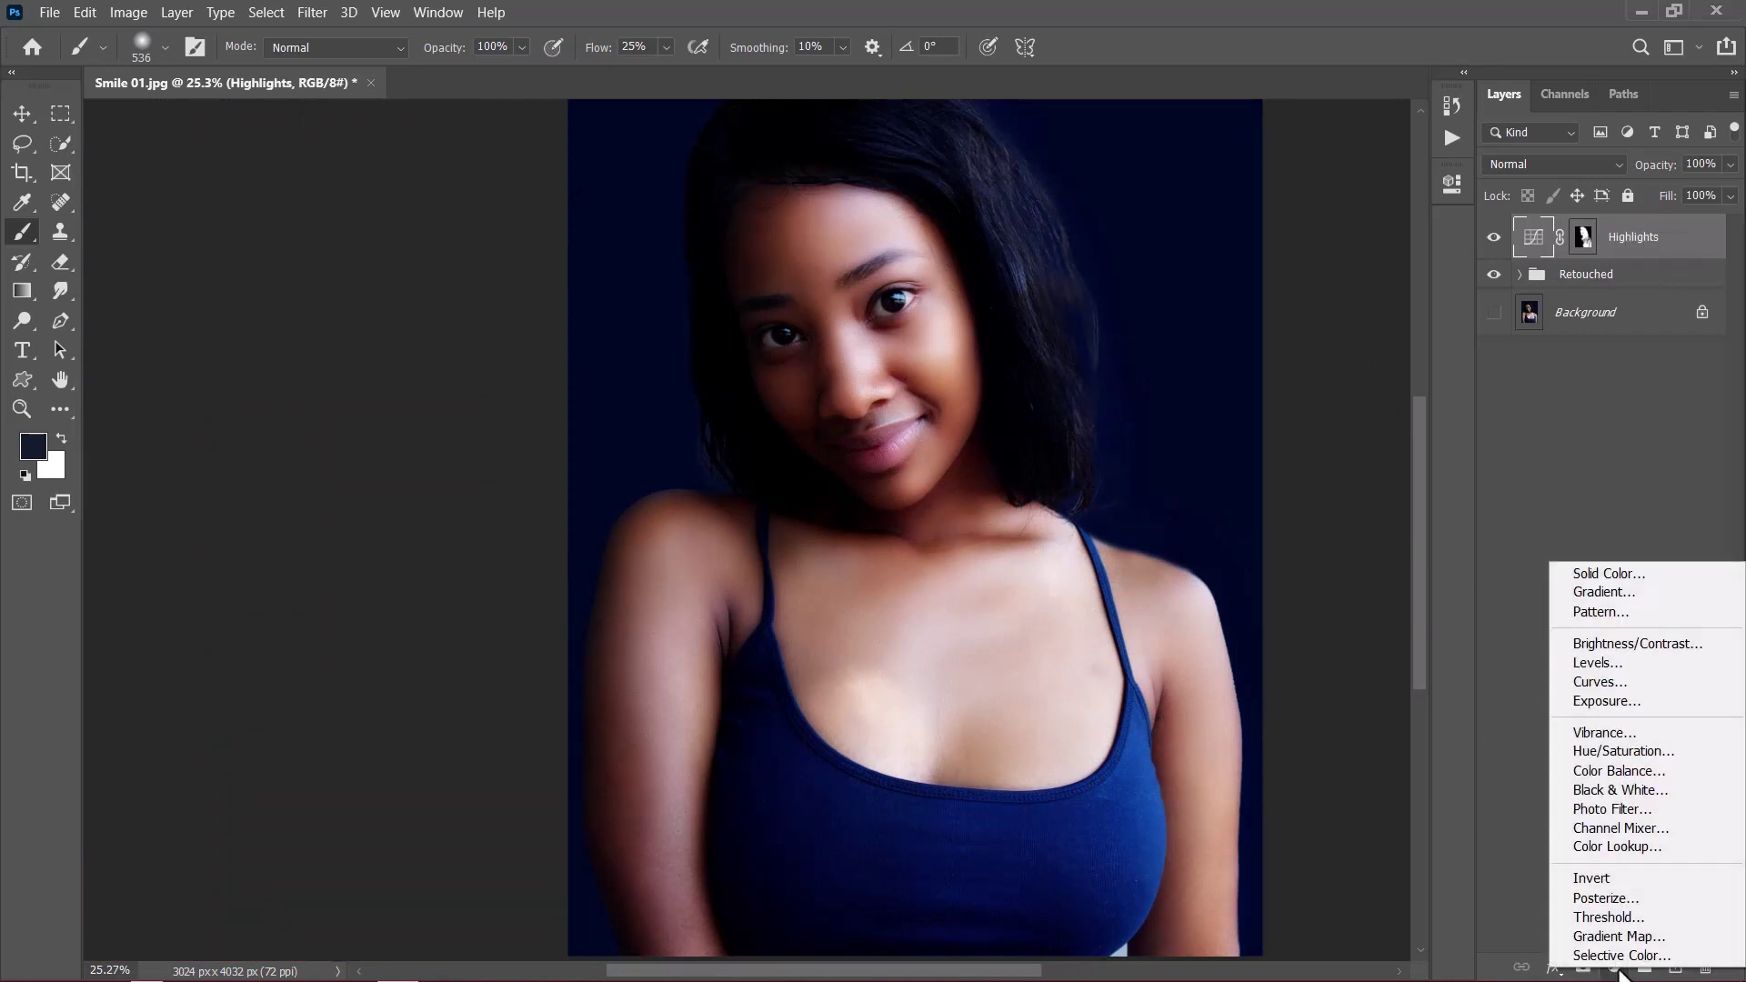
pyautogui.click(1628, 682)
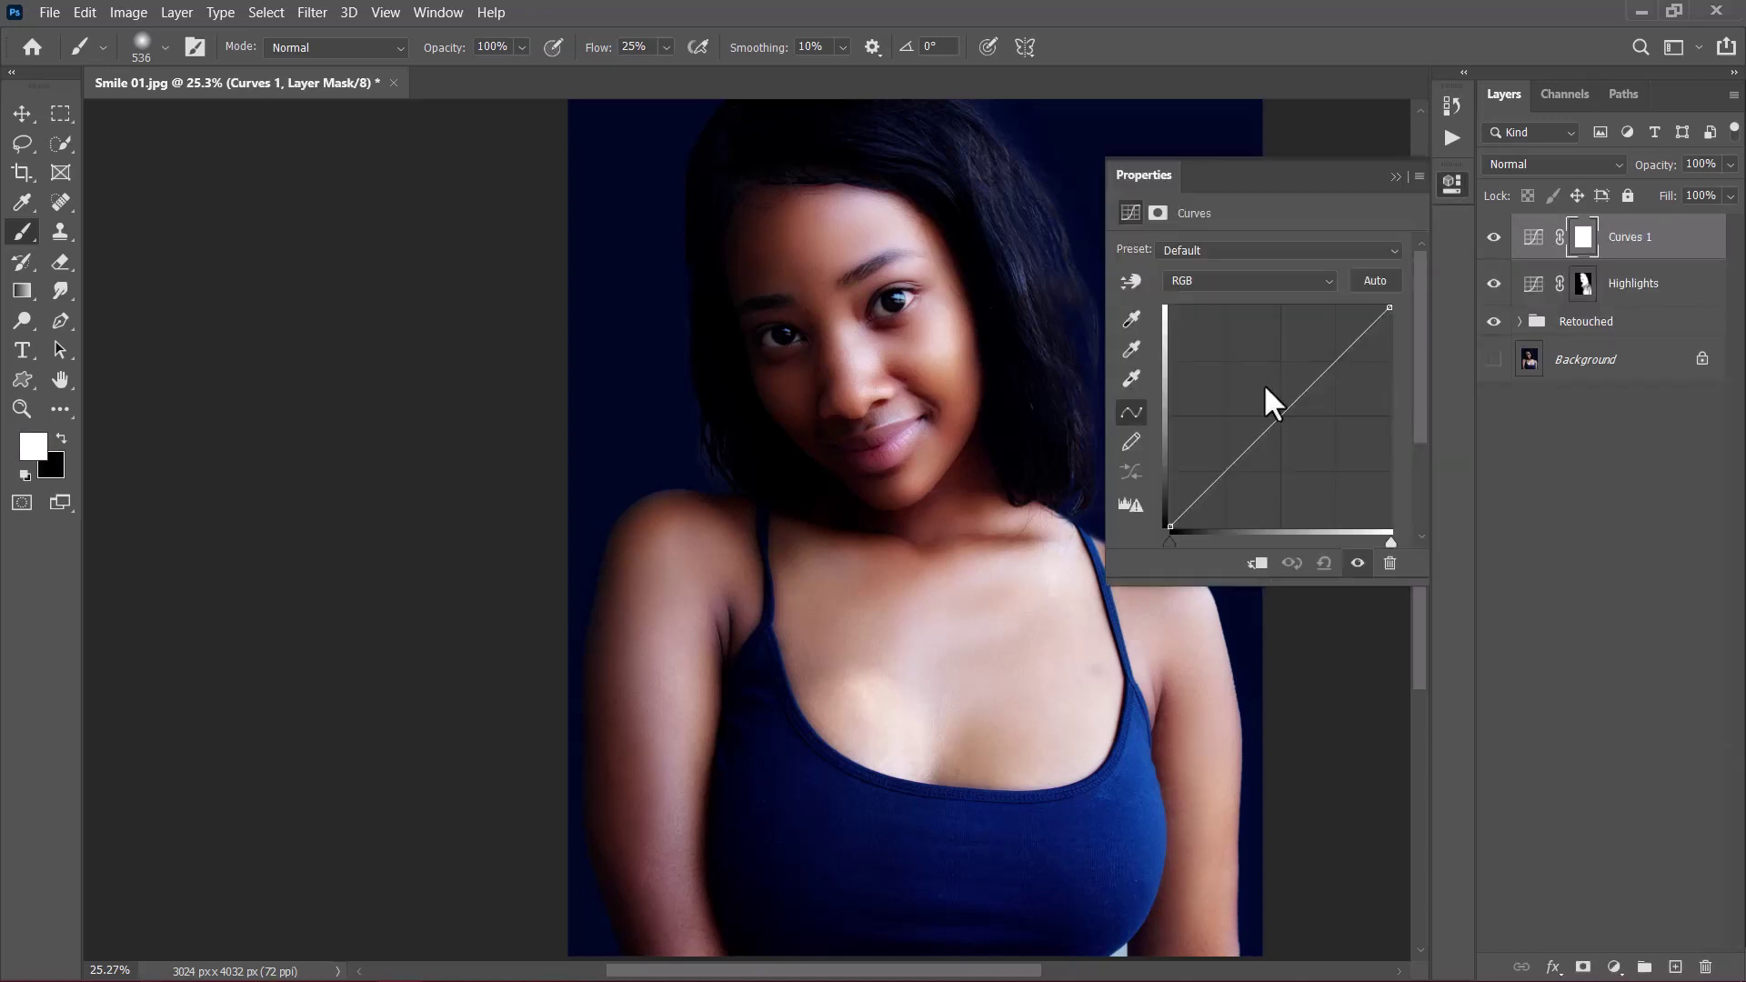
pyautogui.click(1132, 282)
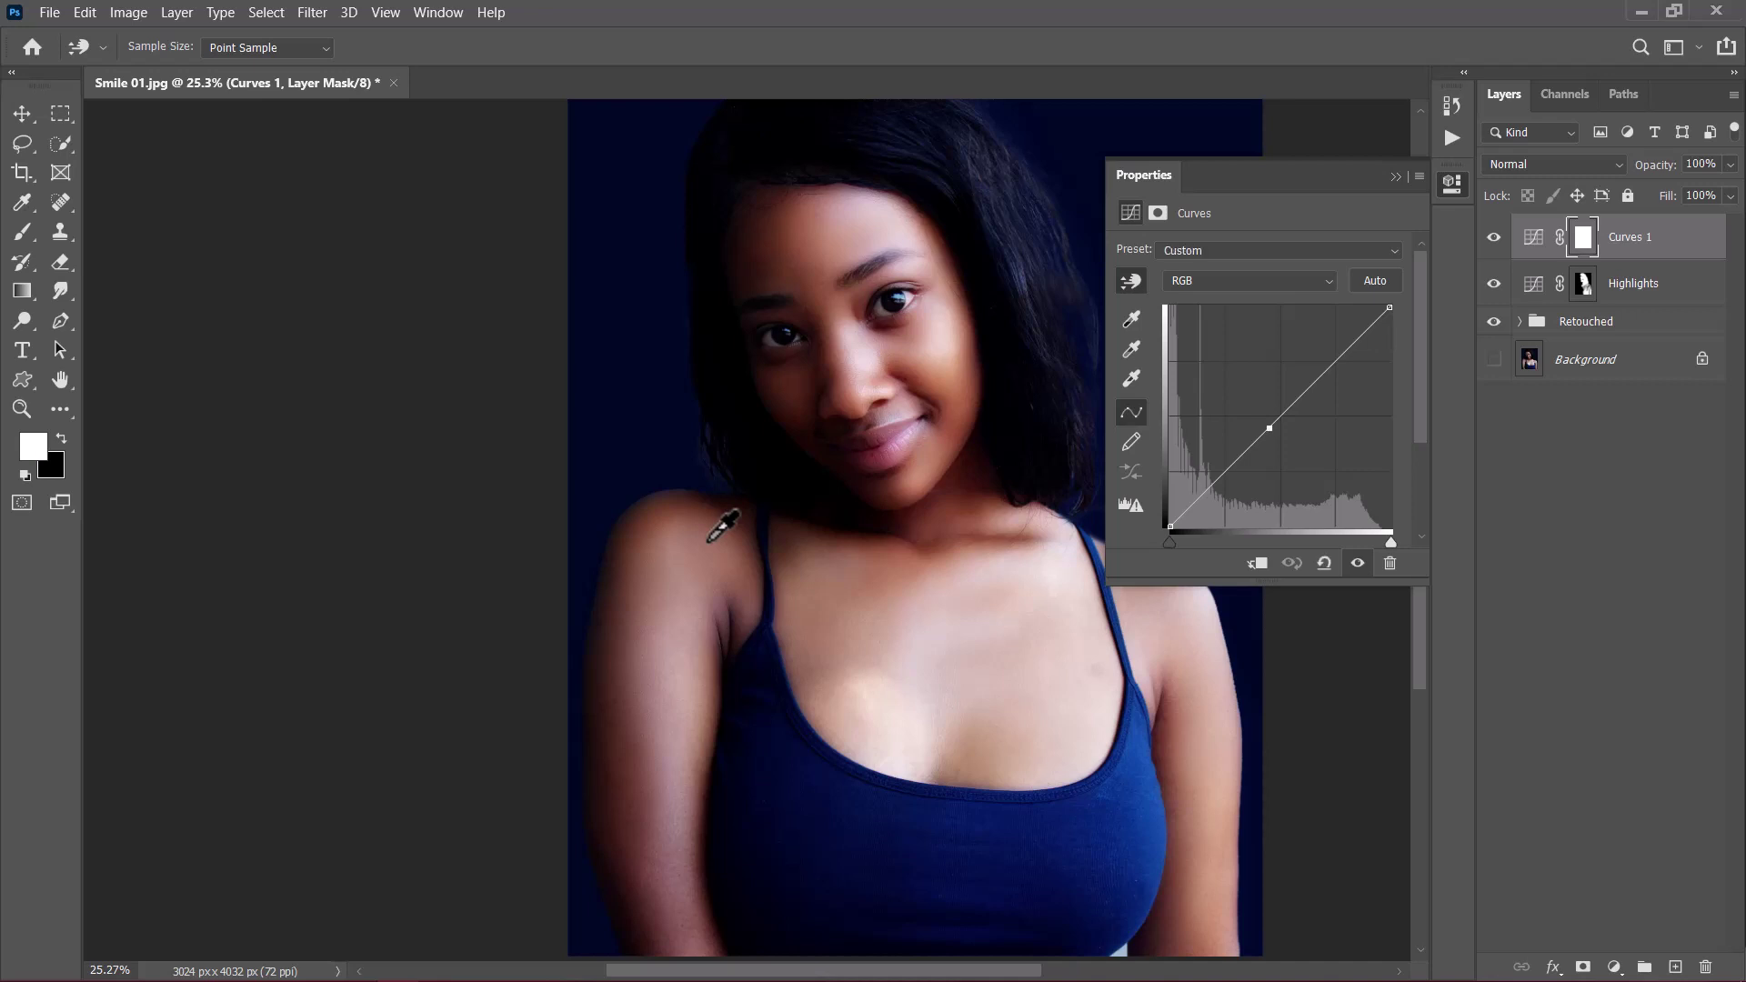
pyautogui.moveTo(708, 540); pyautogui.dragTo(732, 569)
pyautogui.click(1394, 176)
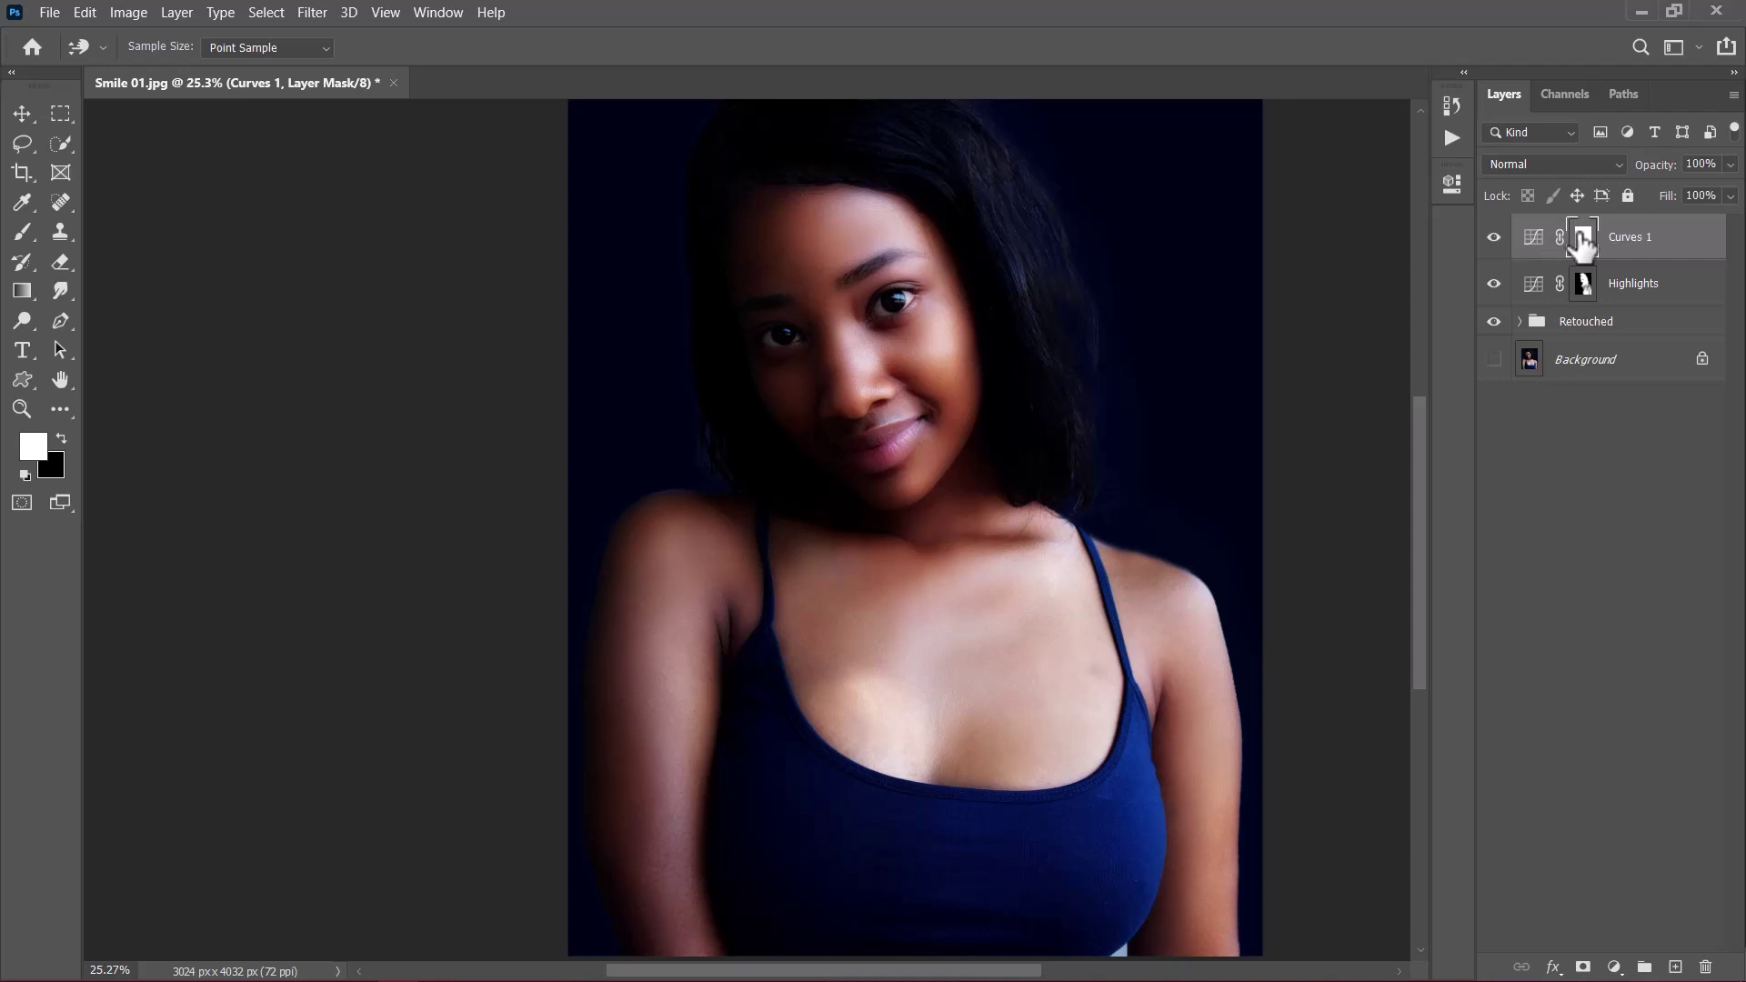
pyautogui.hotkey('ctrl', 'i')
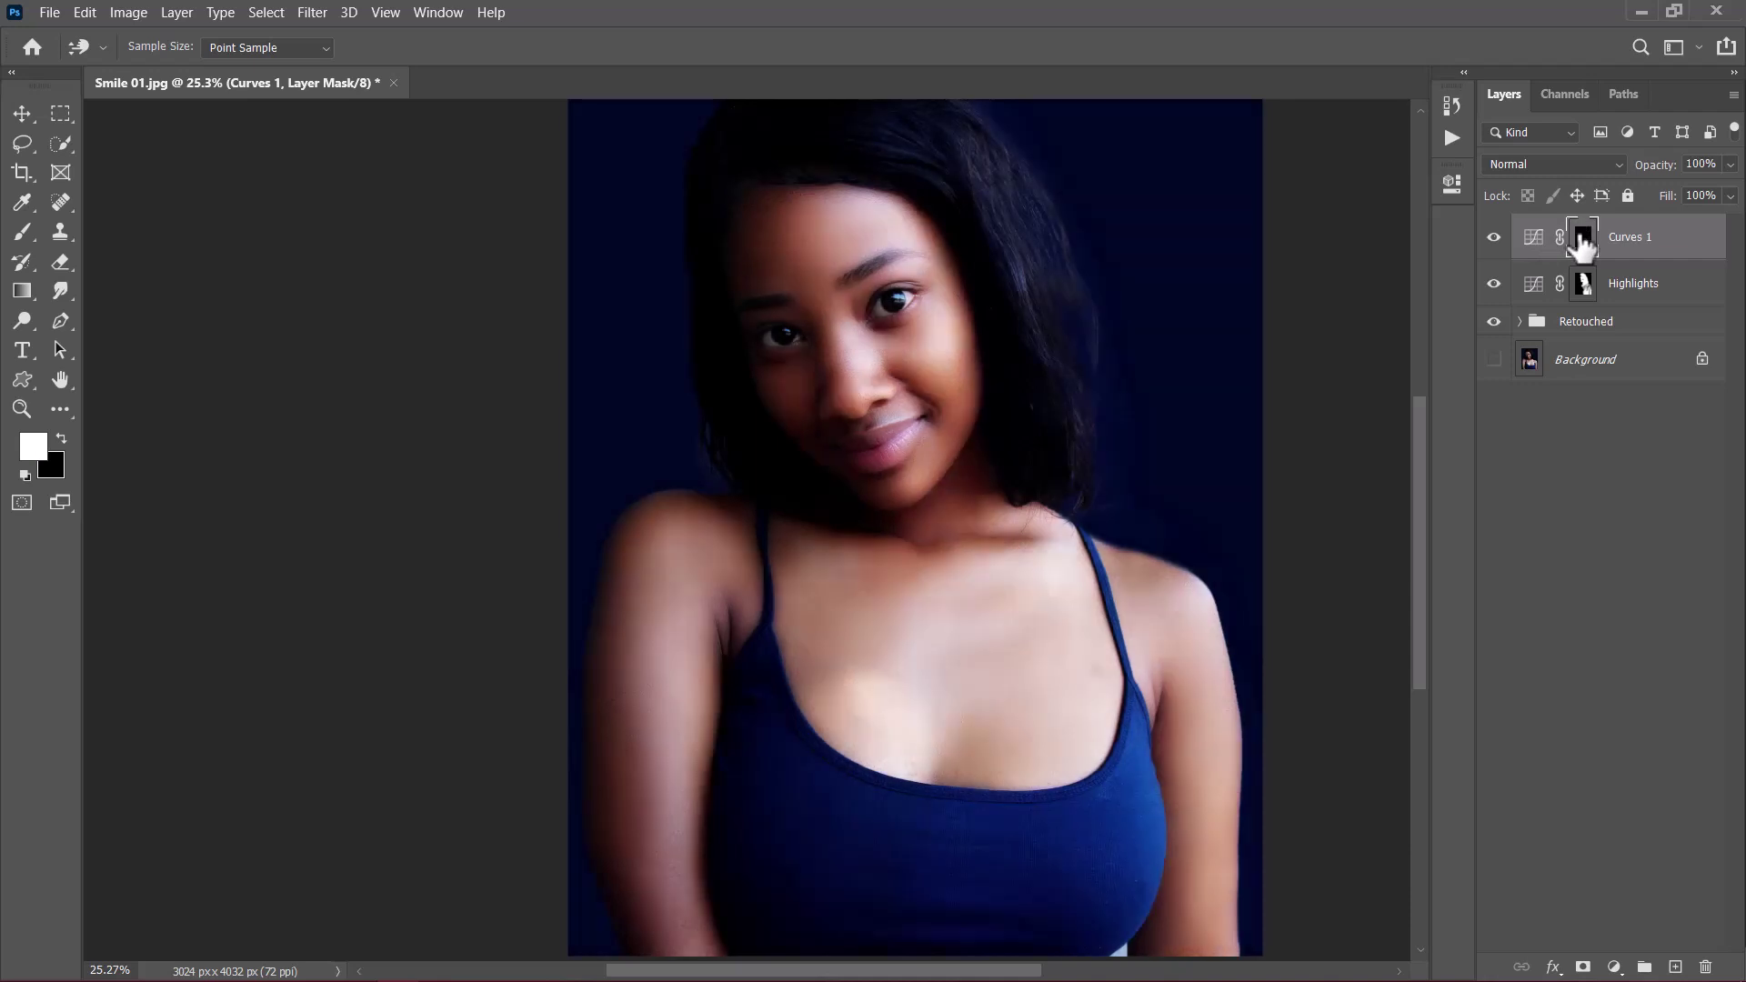
# Paint white on the new Curves 1 mask to darken the shadow areas around the face and the shaded shoulder
pyautogui.click(19, 231)
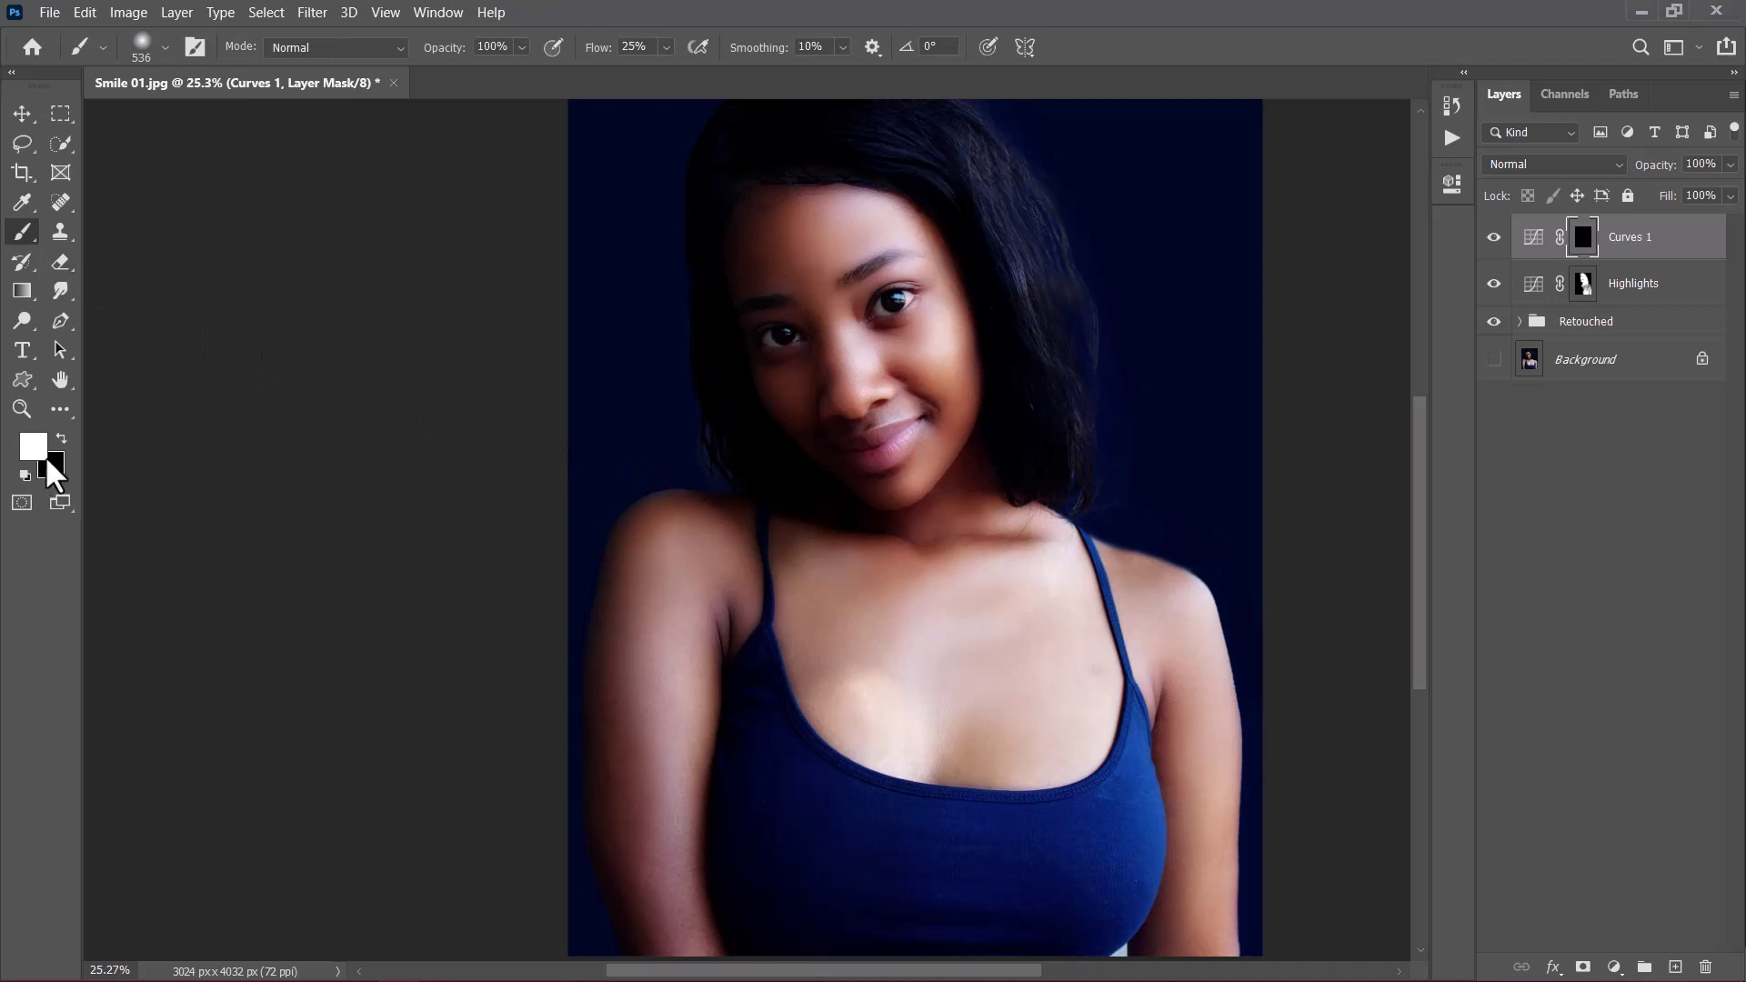
pyautogui.scroll(2, 775, 448)
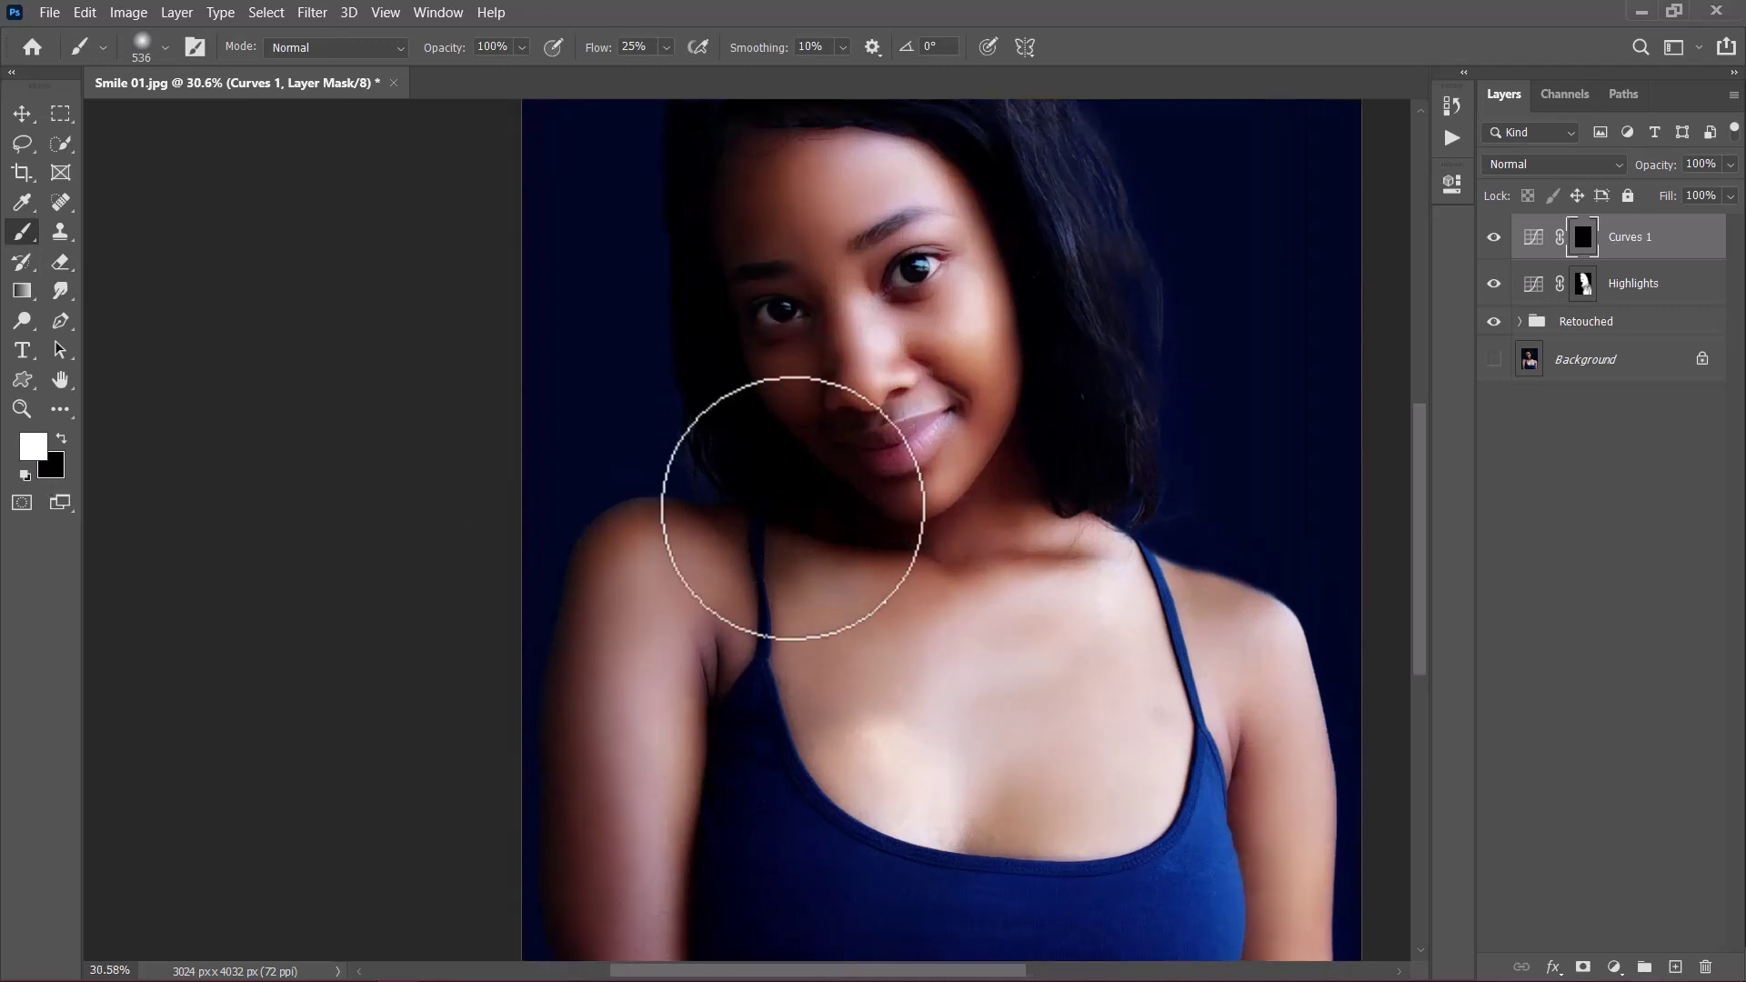
pyautogui.moveTo(795, 506); pyautogui.dragTo(783, 635)
pyautogui.keyDown('alt'); pyautogui.rightClick(975, 343); pyautogui.keyUp('alt')
pyautogui.scroll(5, 975, 343)
pyautogui.hotkey('shift', '7')
pyautogui.hotkey('shift', '5')
pyautogui.moveTo(780, 245); pyautogui.dragTo(879, 384)
pyautogui.keyDown('alt'); pyautogui.rightClick(878, 384); pyautogui.keyUp('alt')
pyautogui.moveTo(715, 245)
pyautogui.mouseDown()
pyautogui.moveTo(954, 724)
pyautogui.moveTo(916, 761)
pyautogui.mouseUp()
pyautogui.moveTo(876, 755); pyautogui.dragTo(903, 503)
pyautogui.keyDown('alt'); pyautogui.rightClick(903, 504); pyautogui.keyUp('alt')
pyautogui.moveTo(674, 654); pyautogui.dragTo(991, 705)
pyautogui.moveTo(1111, 447); pyautogui.dragTo(1032, 725)
pyautogui.keyDown('alt'); pyautogui.rightClick(923, 473); pyautogui.keyUp('alt')
pyautogui.scroll(-3, 986, 689)
pyautogui.keyDown('alt'); pyautogui.rightClick(673, 553); pyautogui.keyUp('alt')
# Darken the shaded arm and the edges of the torso by painting the mask with a 475 px brush at 26% flow
pyautogui.moveTo(599, 48); pyautogui.dragTo(539, 56)
pyautogui.moveTo(694, 745); pyautogui.dragTo(746, 559)
pyautogui.moveTo(637, 570)
pyautogui.mouseDown()
pyautogui.moveTo(647, 471)
pyautogui.moveTo(655, 636)
pyautogui.mouseUp()
pyautogui.moveTo(700, 665)
pyautogui.mouseDown()
pyautogui.moveTo(717, 417)
pyautogui.moveTo(565, 755)
pyautogui.moveTo(647, 946)
pyautogui.mouseUp()
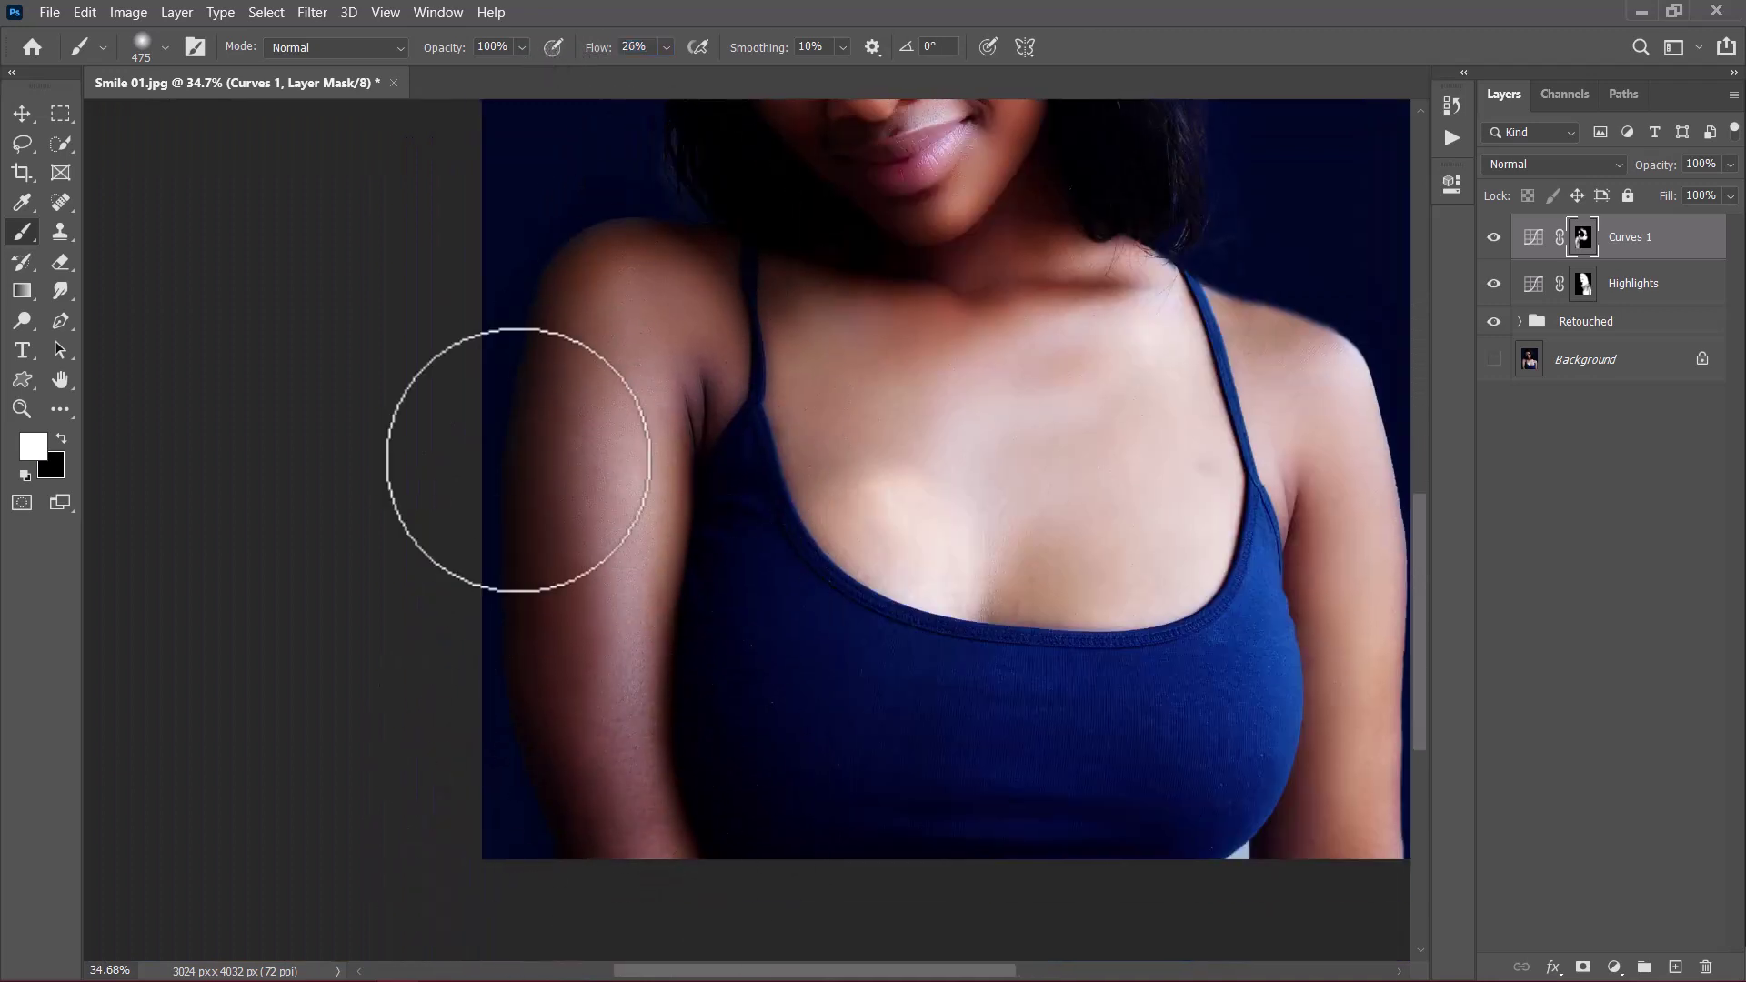
pyautogui.moveTo(1161, 234); pyautogui.dragTo(958, 409)
pyautogui.moveTo(872, 831); pyautogui.dragTo(714, 548)
pyautogui.moveTo(602, 386); pyautogui.dragTo(681, 413)
# Darken the blue top by painting the mask at 100% flow, and reduce the brush flow to 30%
pyautogui.moveTo(594, 51); pyautogui.dragTo(684, 51)
pyautogui.moveTo(641, 501)
pyautogui.mouseDown()
pyautogui.moveTo(659, 364)
pyautogui.moveTo(612, 404)
pyautogui.moveTo(587, 577)
pyautogui.moveTo(486, 476)
pyautogui.moveTo(421, 487)
pyautogui.mouseUp()
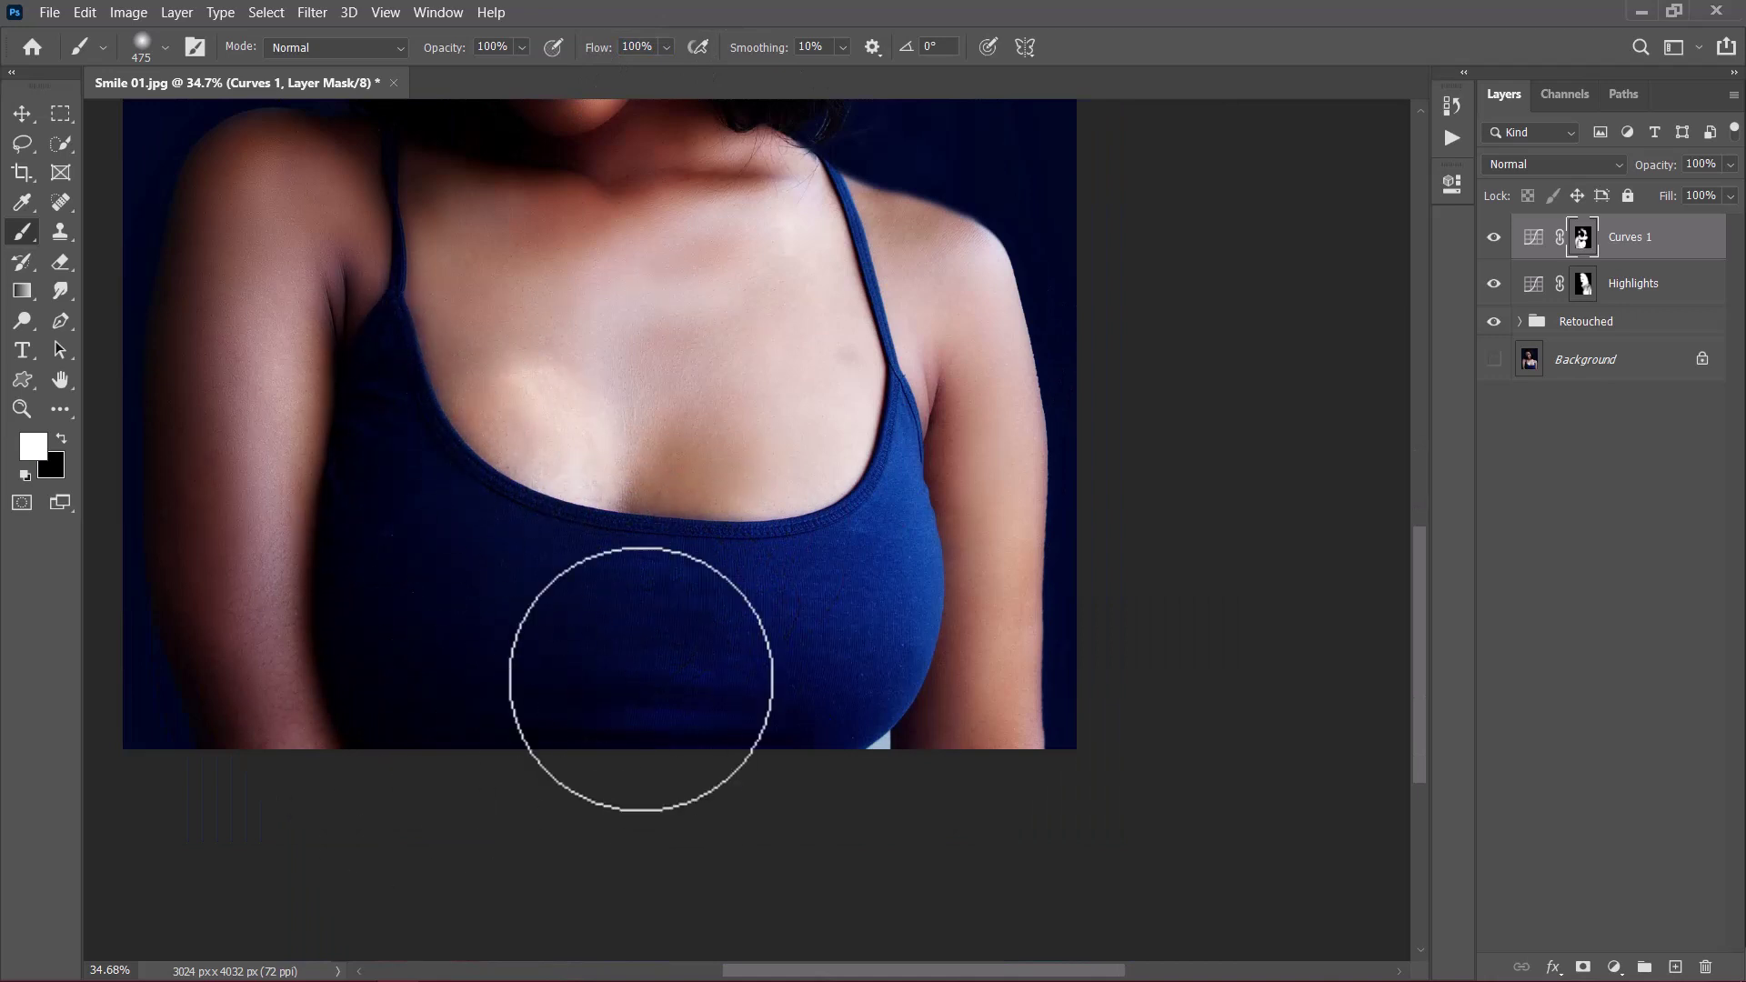
pyautogui.moveTo(573, 50); pyautogui.dragTo(509, 50)
pyautogui.press('x')
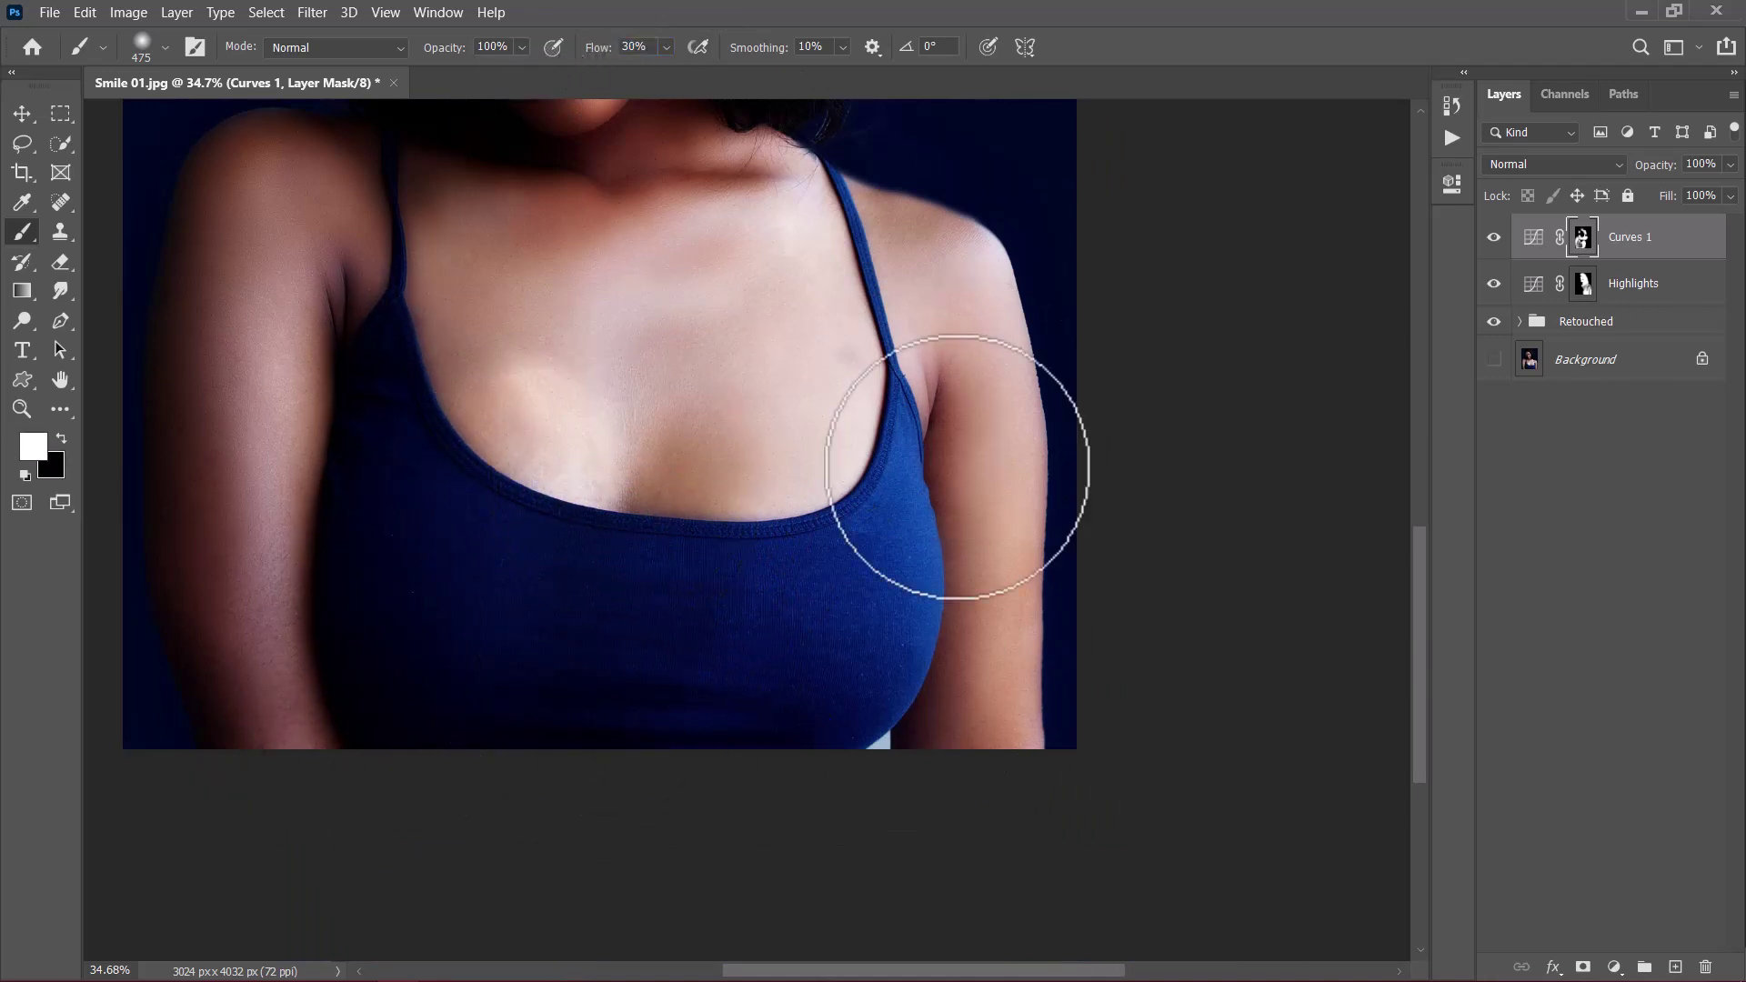
pyautogui.press('x')
# Deepen the shadows on the neck, upper chest and lower face on the mask, raising the brush flow to 52%
pyautogui.moveTo(772, 597); pyautogui.dragTo(773, 924)
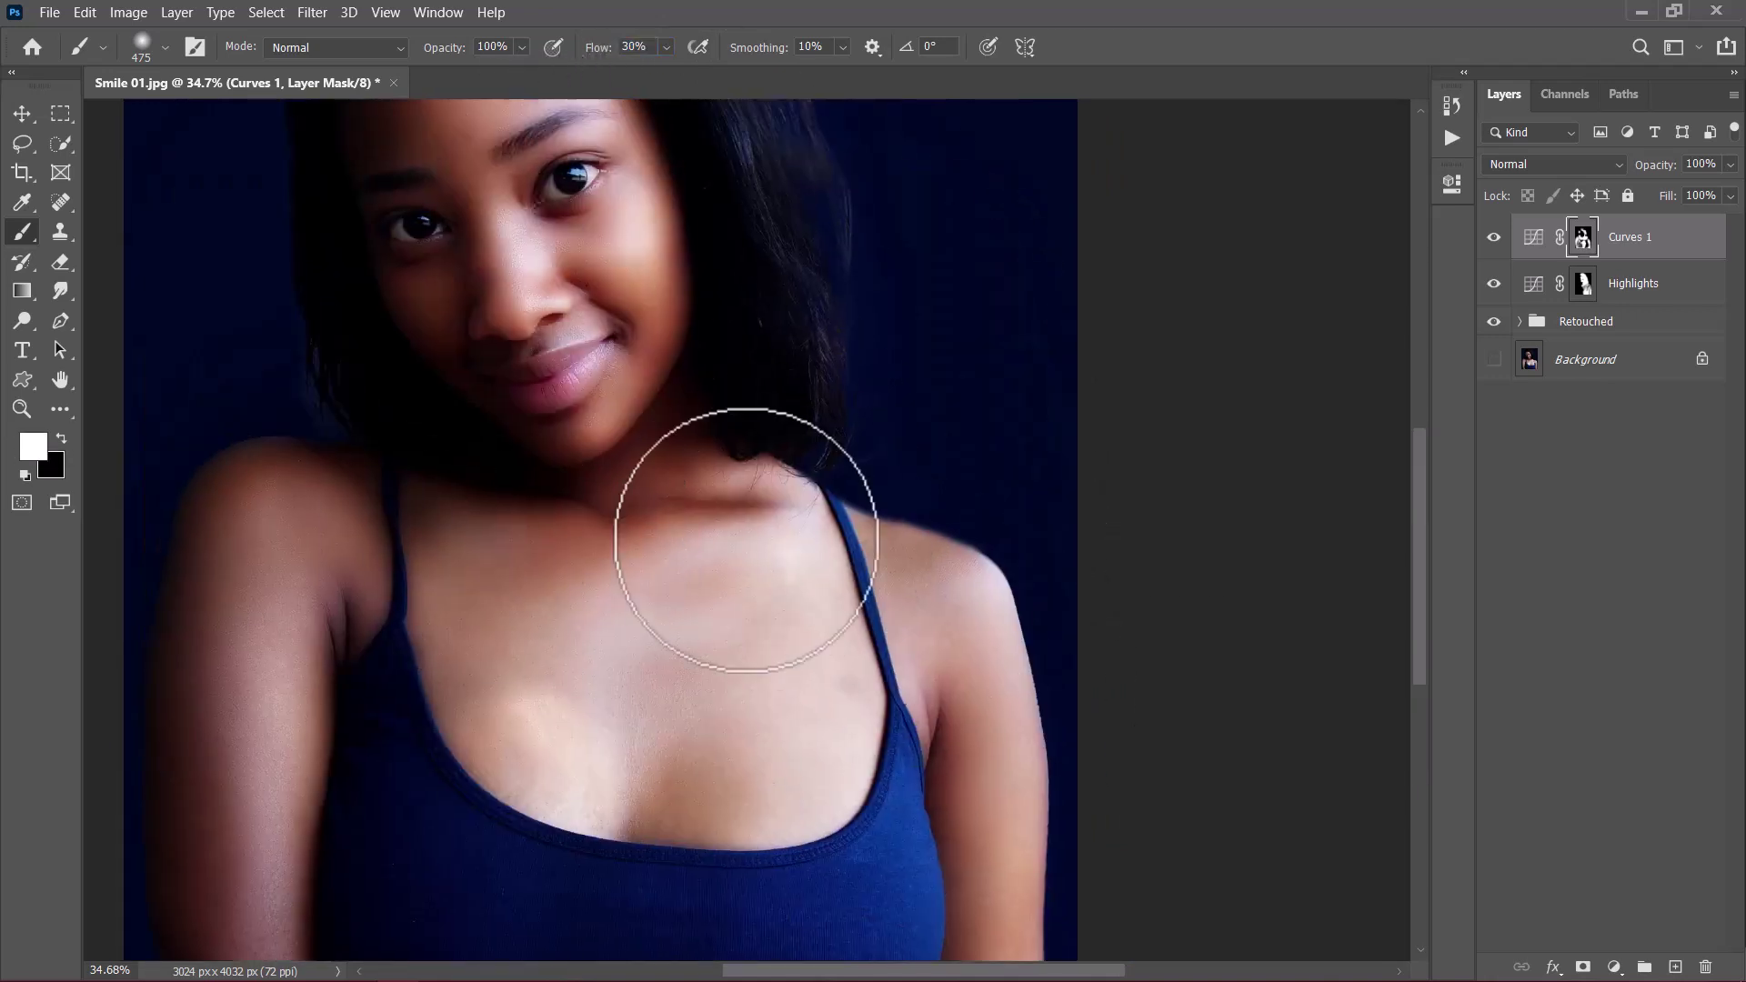
pyautogui.moveTo(659, 672); pyautogui.dragTo(776, 936)
pyautogui.moveTo(641, 600); pyautogui.dragTo(693, 596)
pyautogui.moveTo(693, 597); pyautogui.dragTo(562, 632)
pyautogui.moveTo(586, 49); pyautogui.dragTo(606, 49)
pyautogui.moveTo(879, 562); pyautogui.dragTo(849, 562)
pyautogui.moveTo(835, 891); pyautogui.dragTo(890, 788)
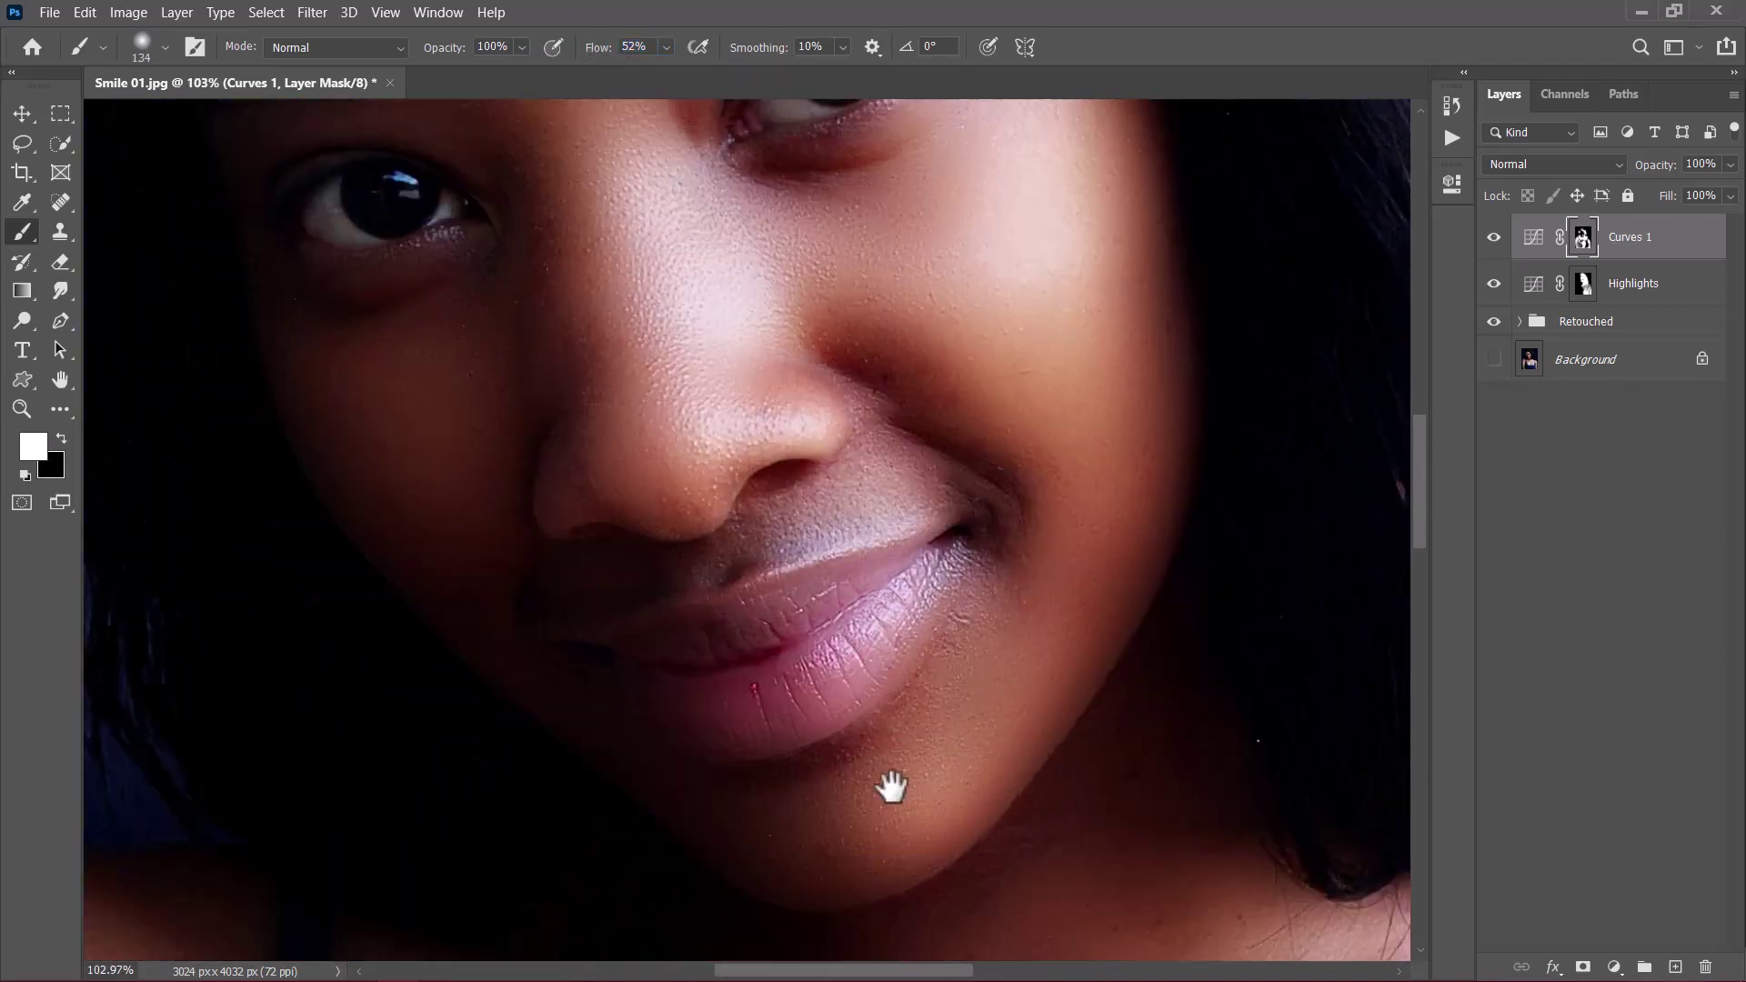
# Fit the whole portrait in view and rename the darkening Curves layer Shadows
pyautogui.hotkey('ctrl', '0')
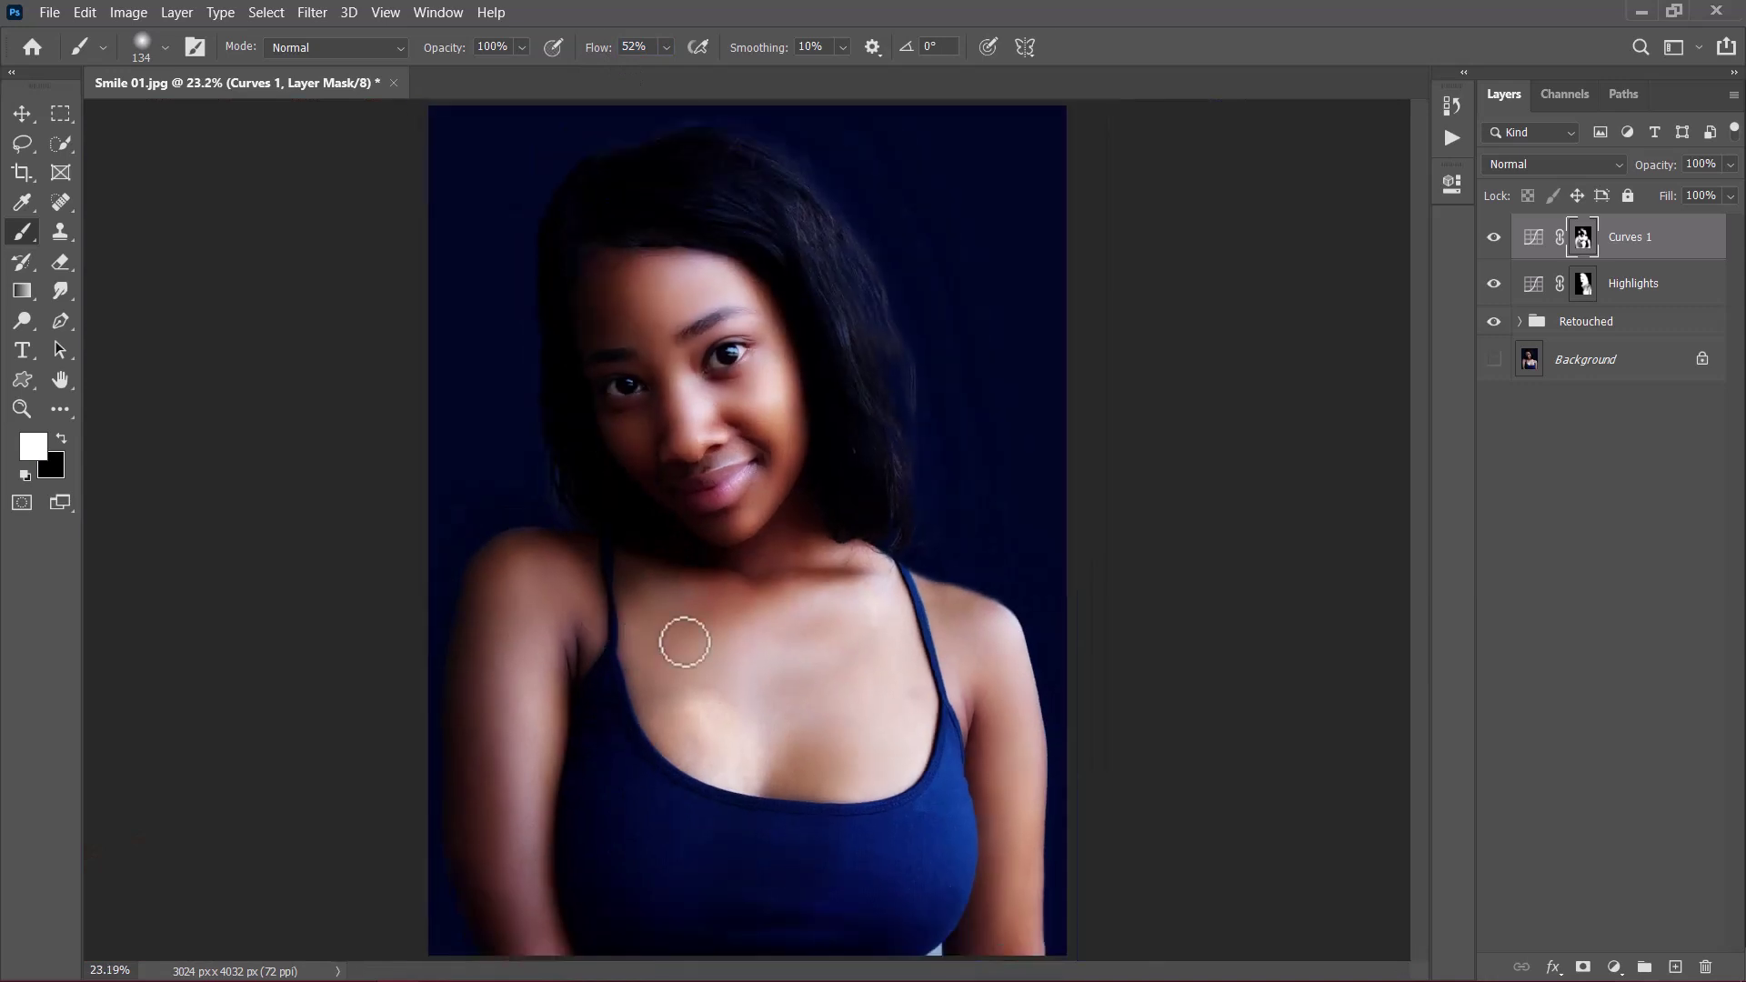
pyautogui.doubleClick(1631, 238)
pyautogui.write('Shadows')
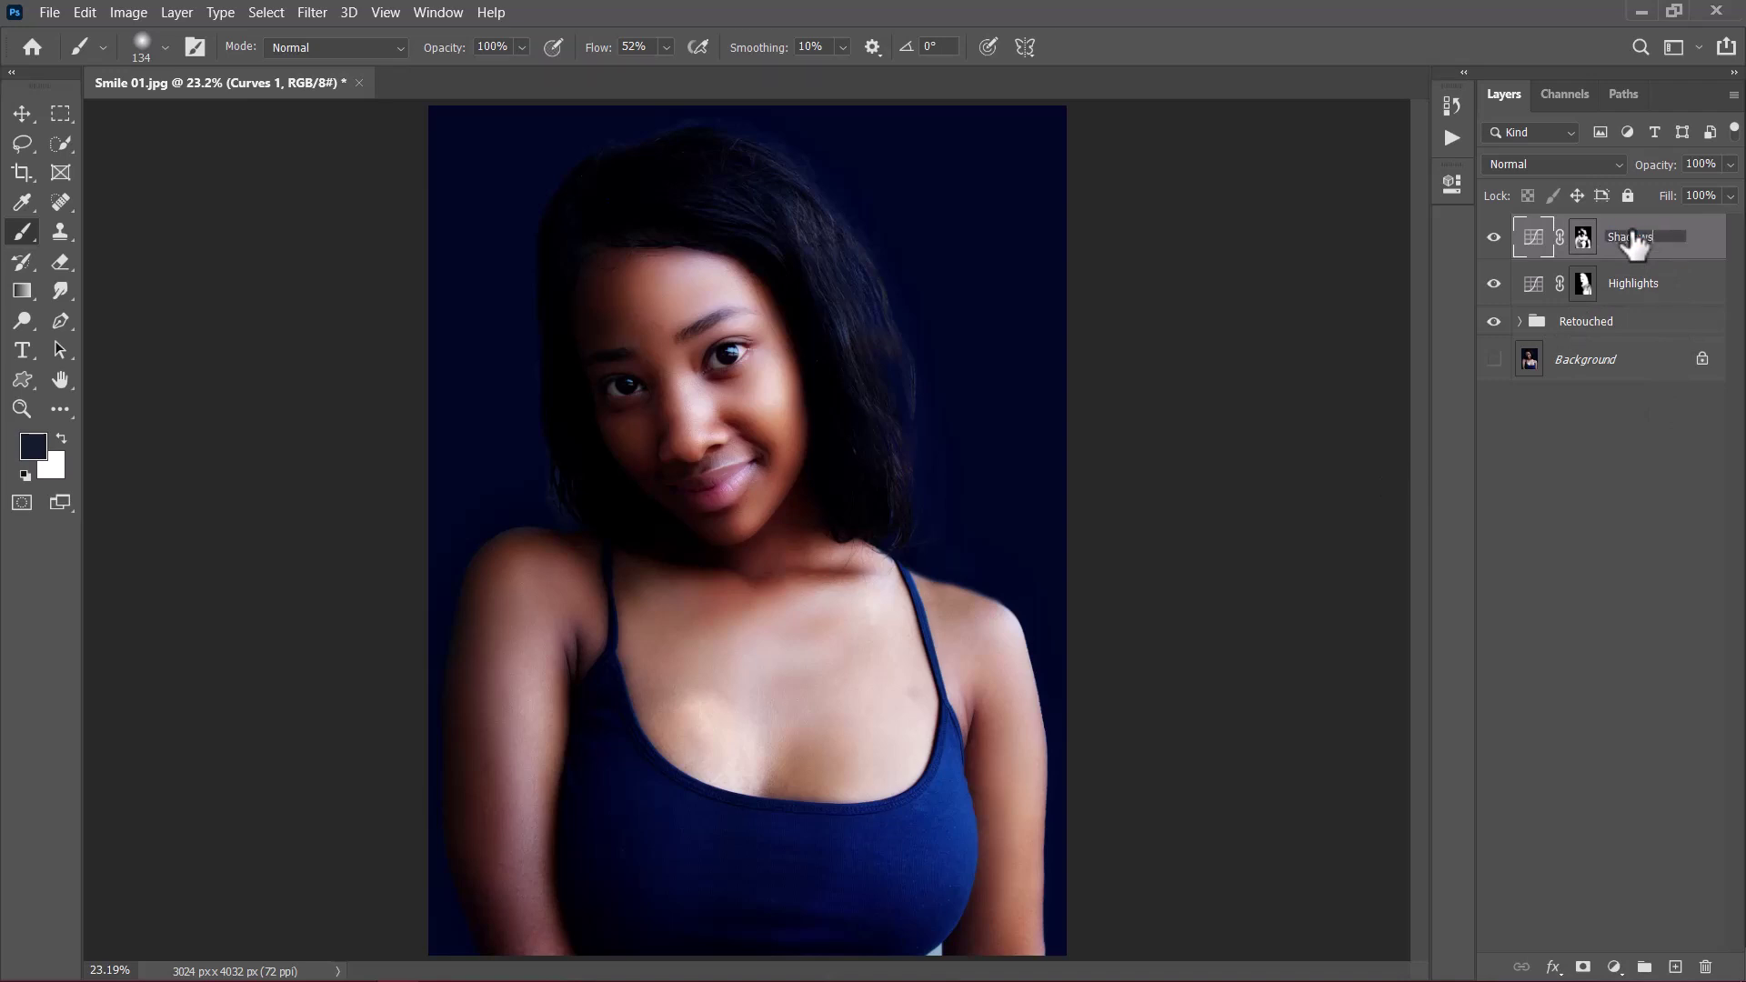
pyautogui.press('Return')
# Clip the Highlights and Shadows Curves layers to the Retouched group
pyautogui.click(1637, 285)
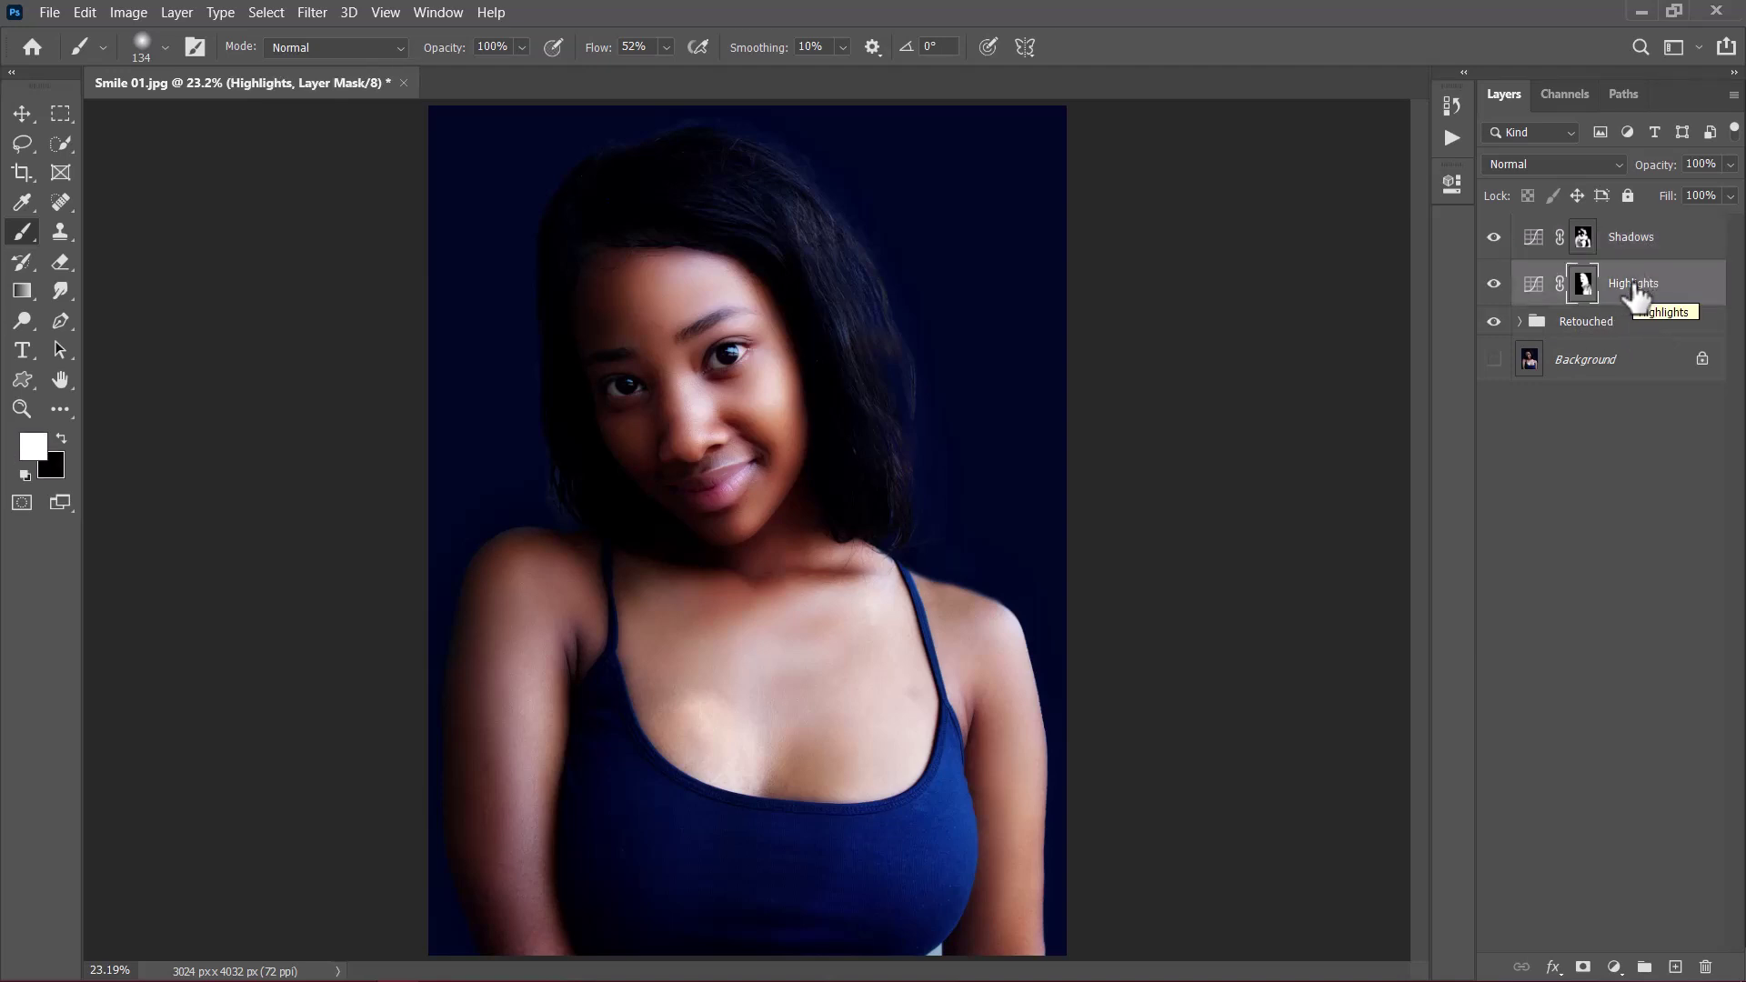
pyautogui.moveTo(1634, 286); pyautogui.dragTo(1624, 298)
pyautogui.keyDown('alt'); pyautogui.click(1624, 300); pyautogui.keyUp('alt')
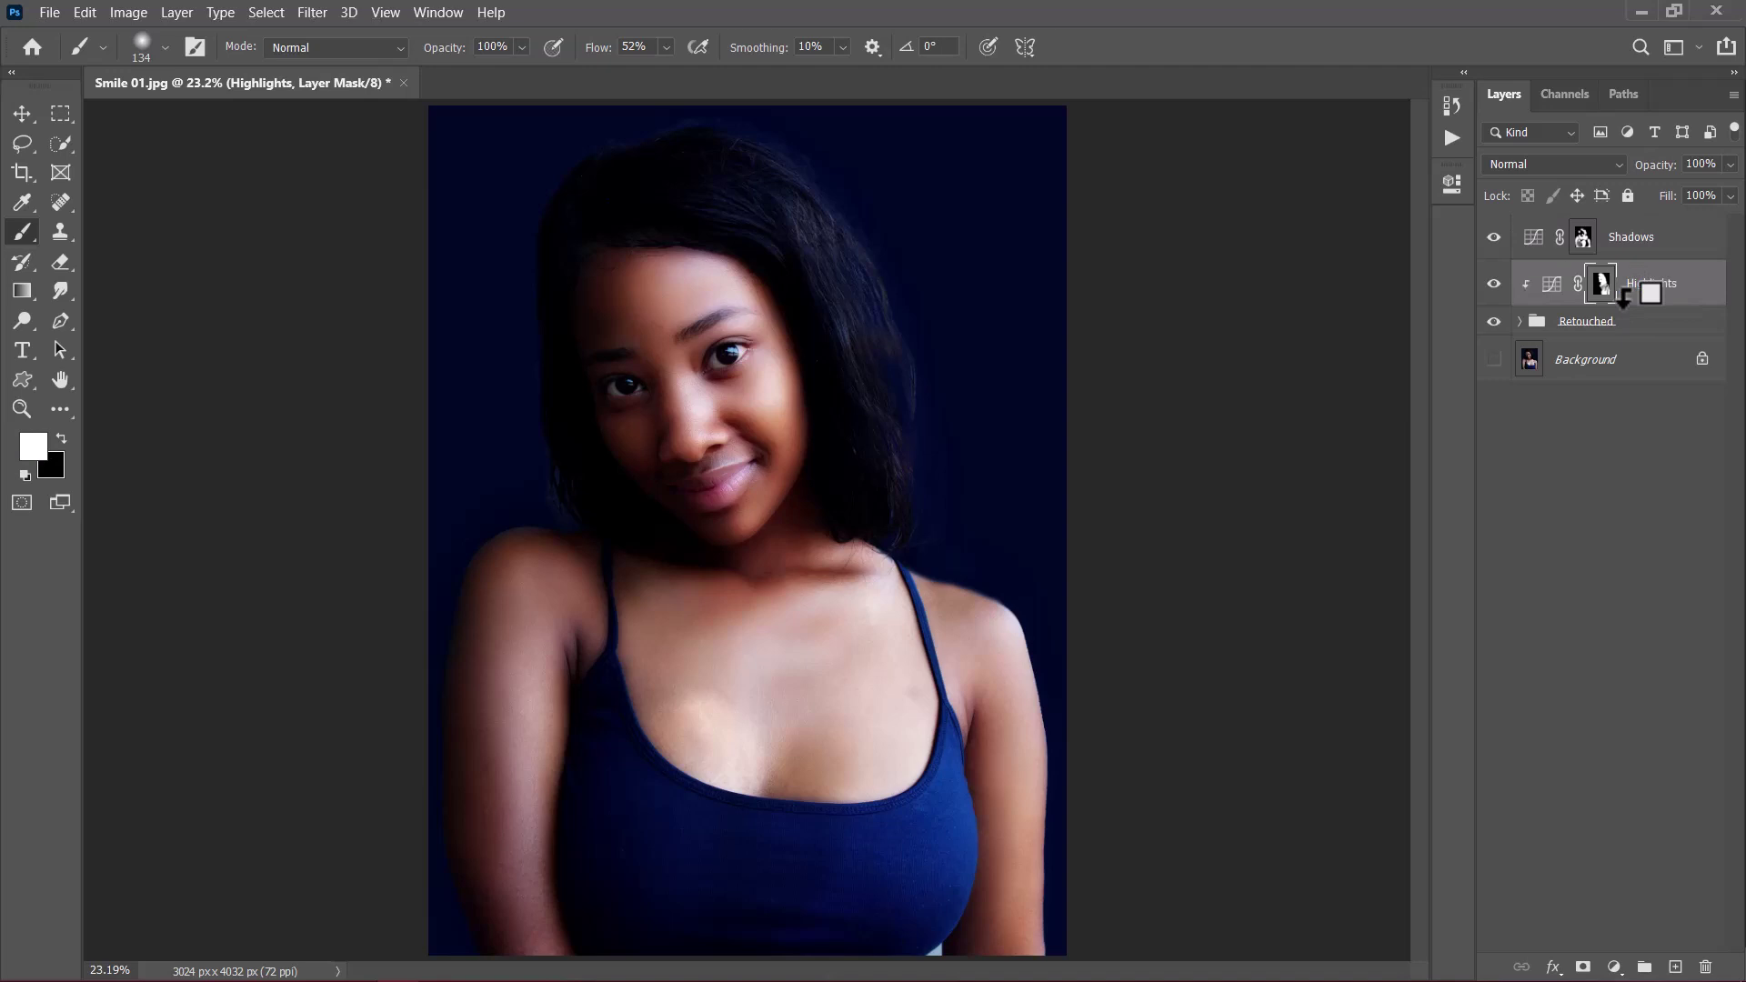
pyautogui.click(1643, 253)
pyautogui.keyDown('alt'); pyautogui.click(1642, 258); pyautogui.keyUp('alt')
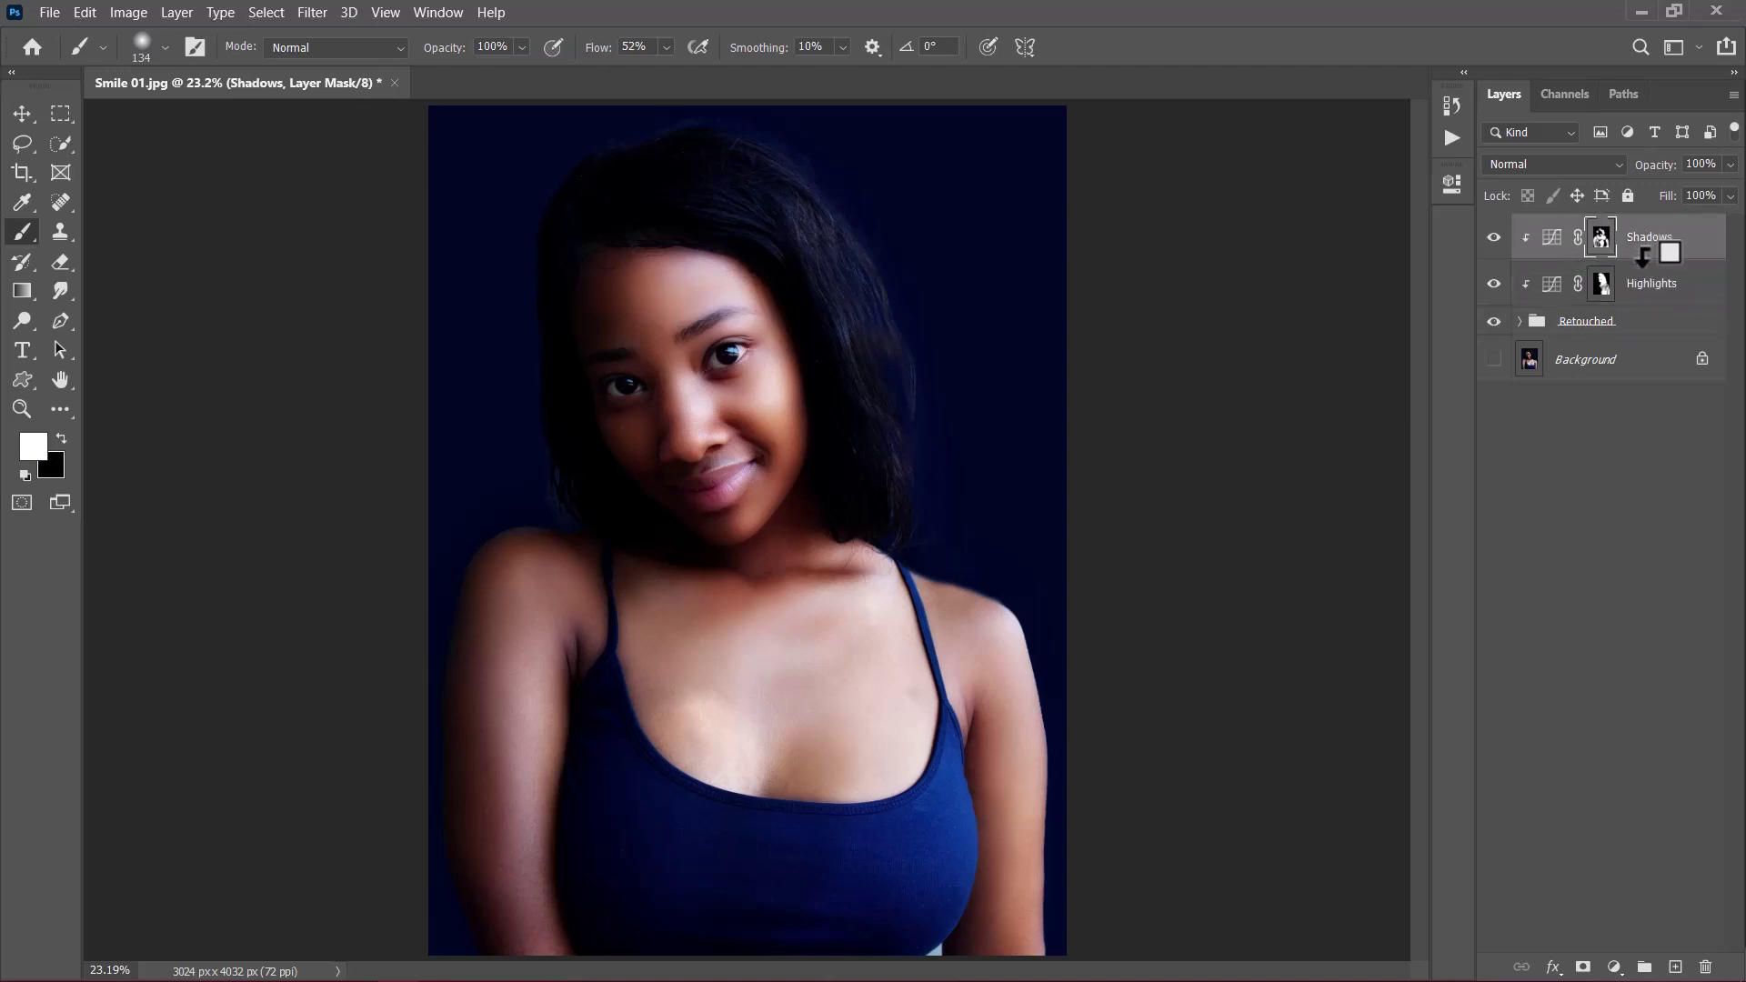
# Compare the portrait with and without the Highlights and Shadows layers by toggling their visibility
pyautogui.scroll(1, 764, 691)
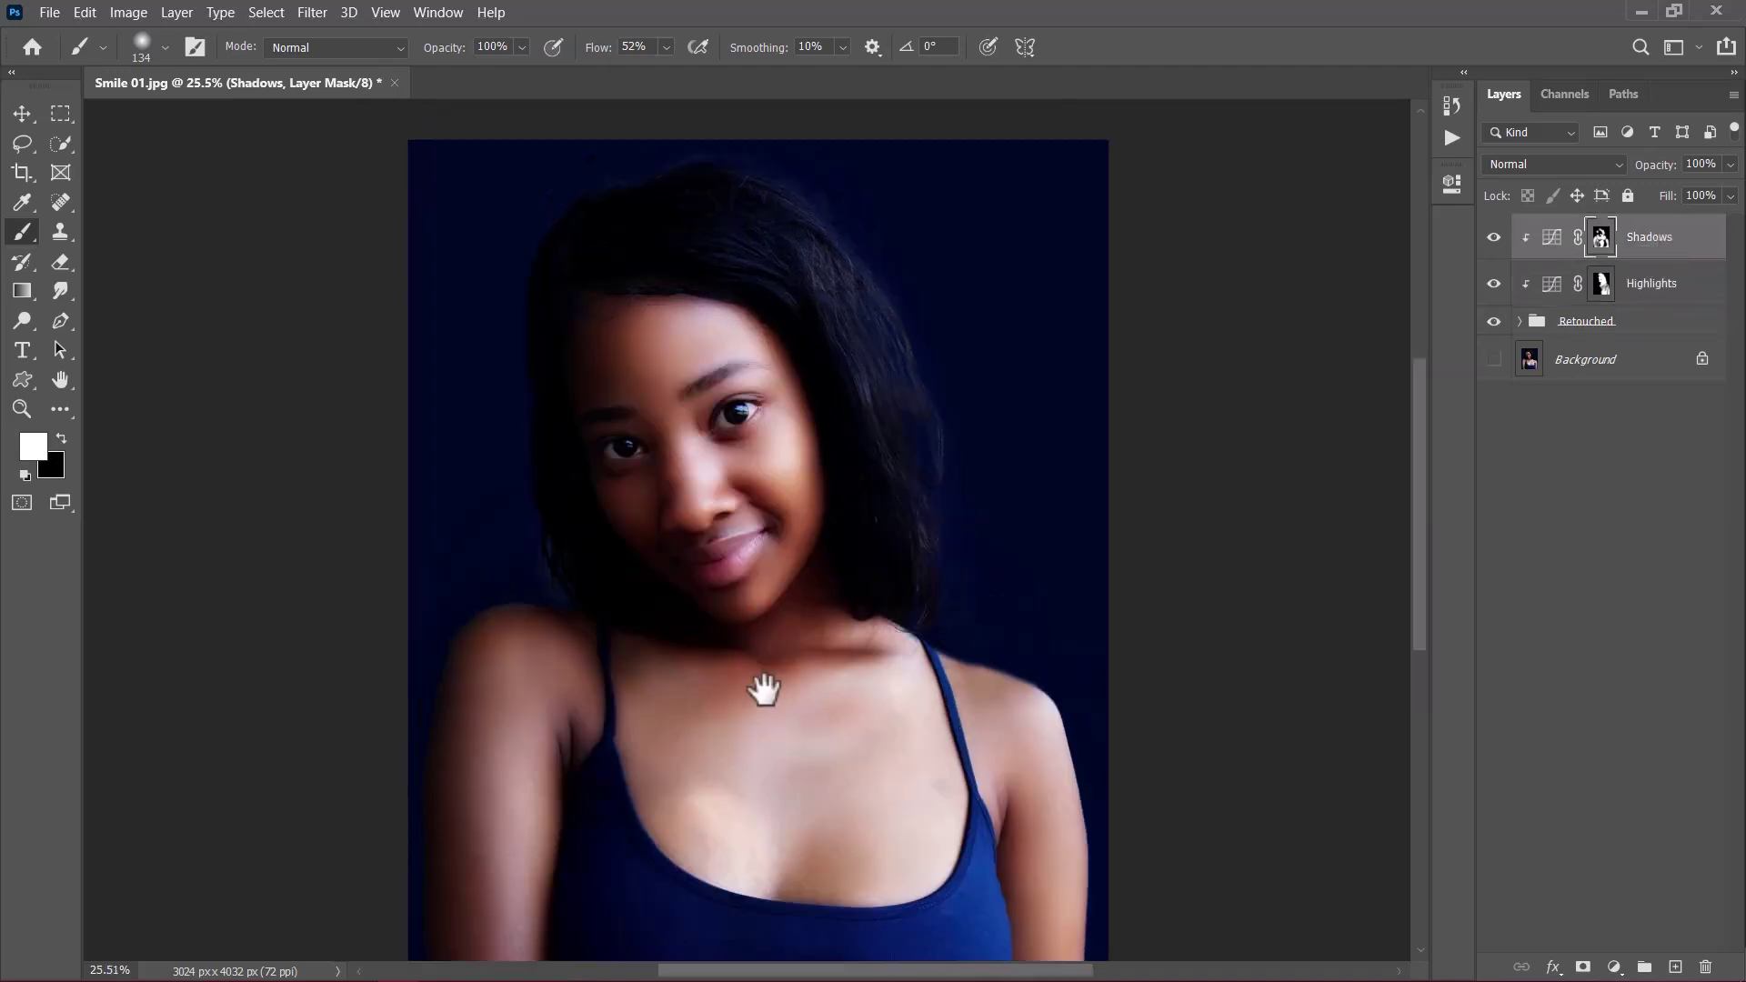
pyautogui.moveTo(1493, 283); pyautogui.dragTo(1493, 236)
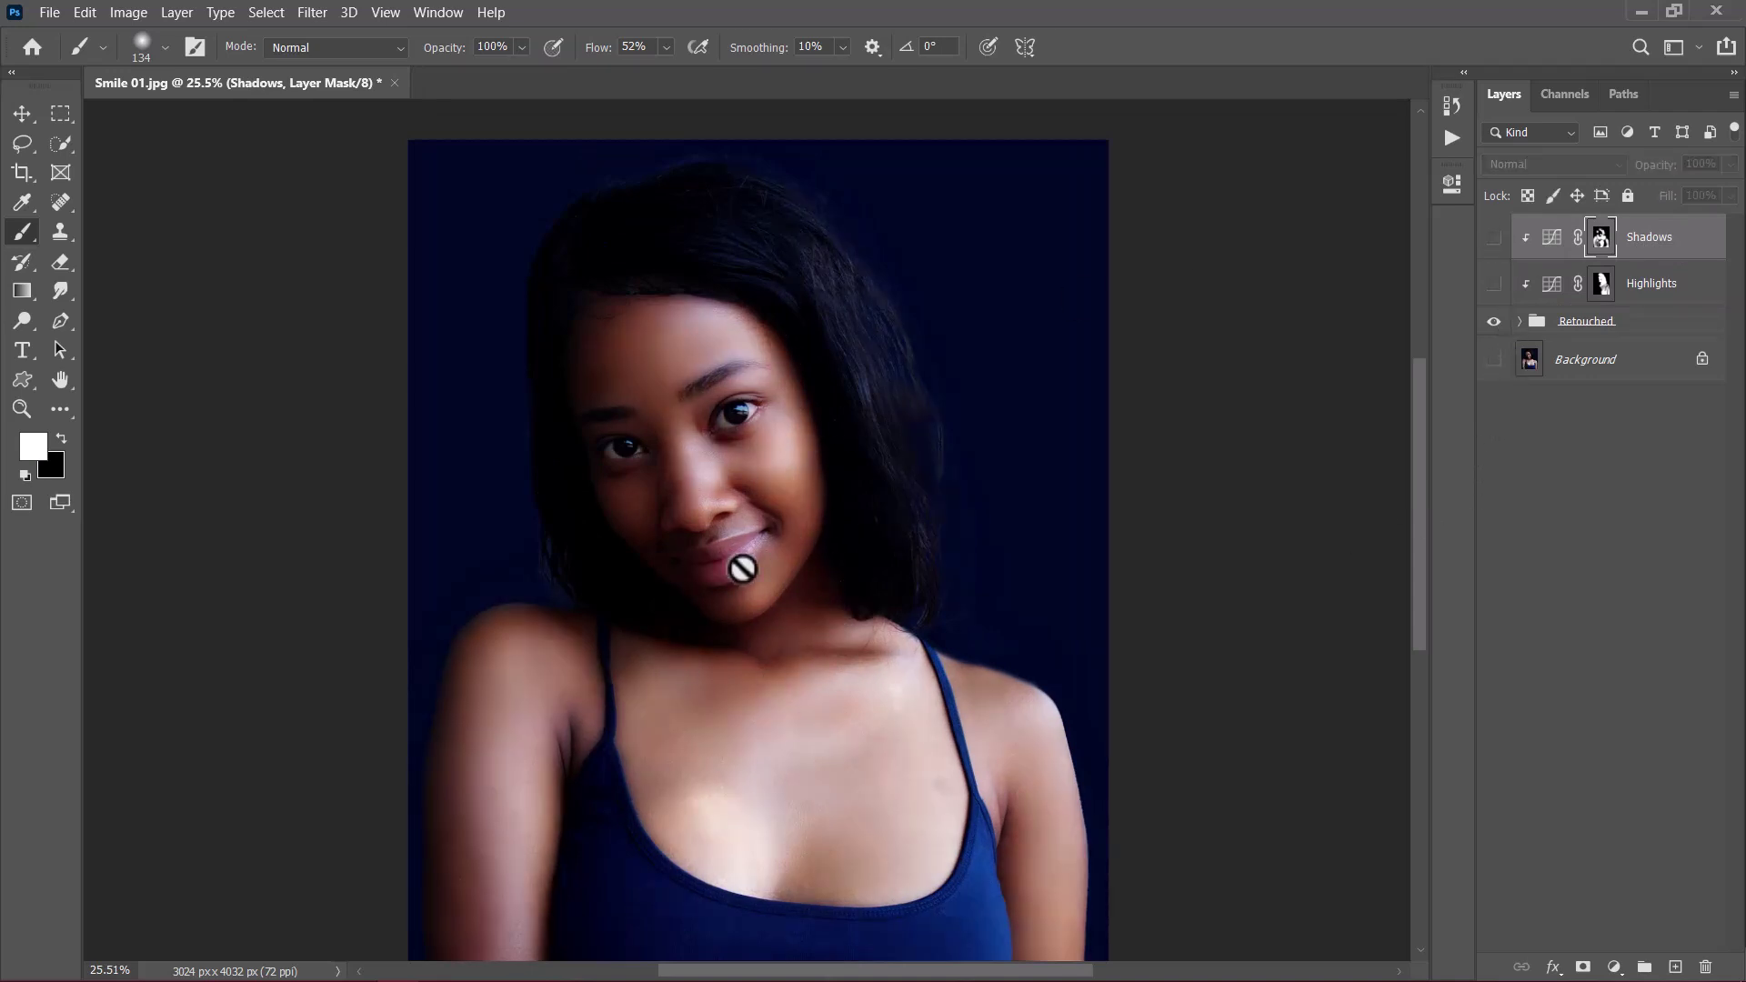
pyautogui.click(1493, 283)
pyautogui.click(1493, 237)
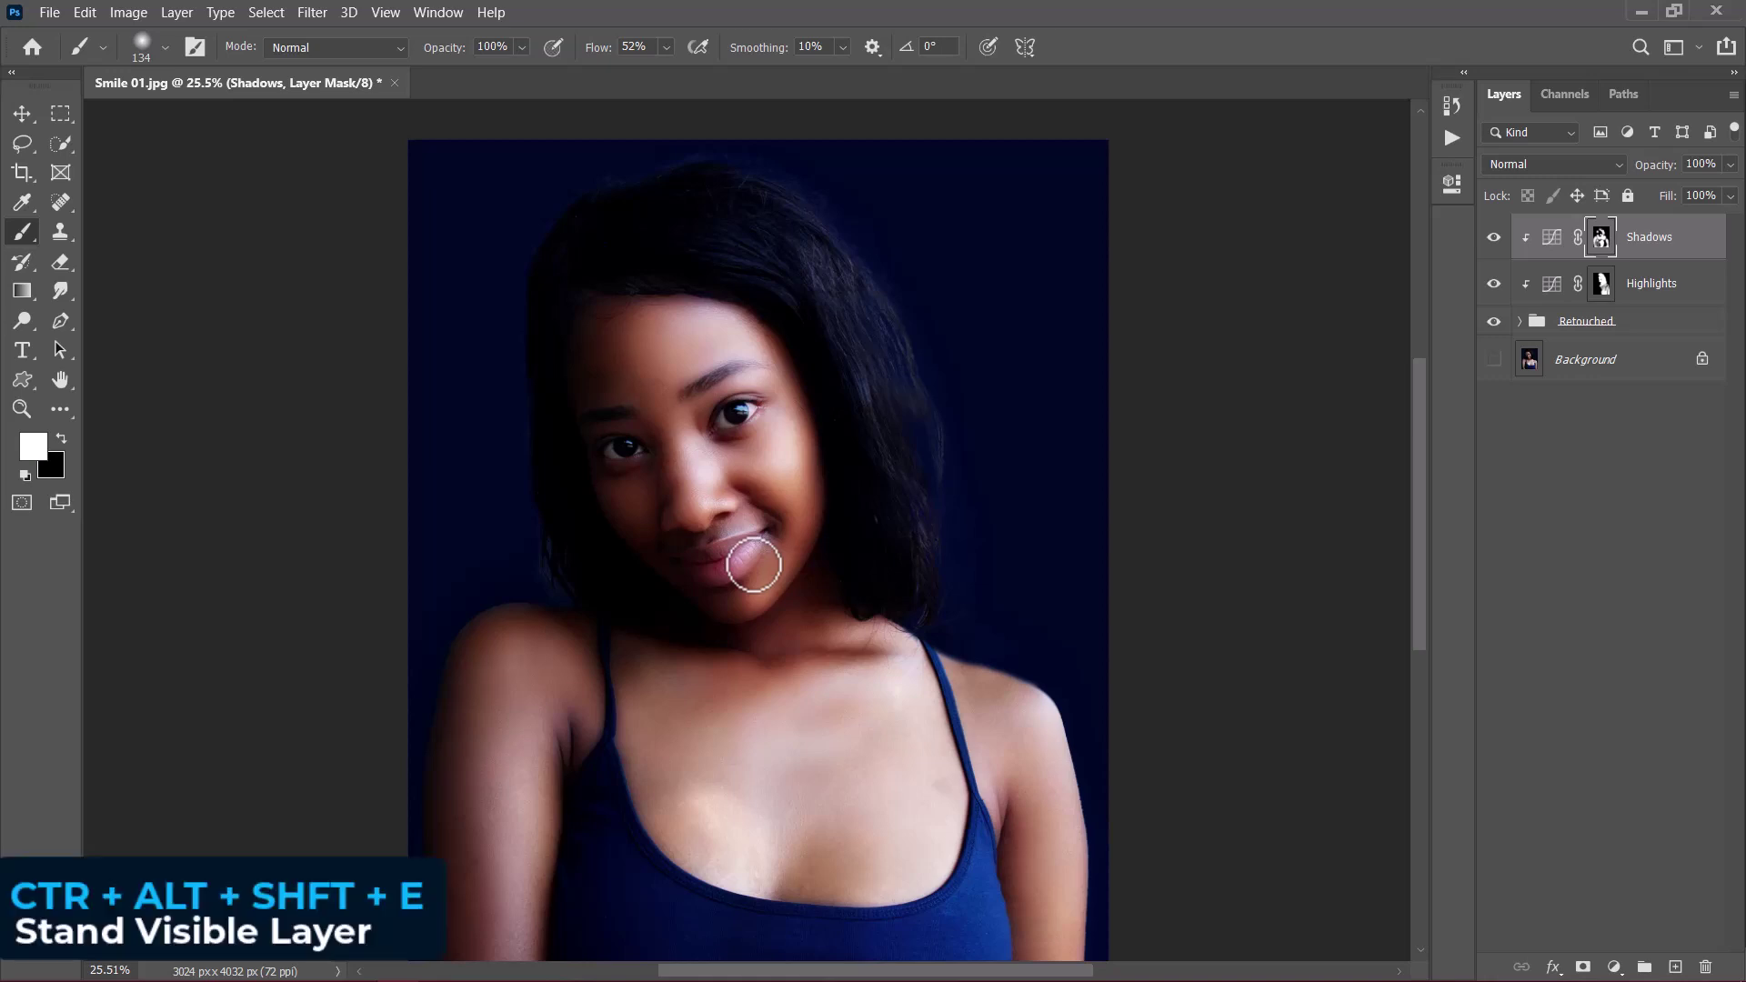
# Stamp all visible layers into a new top layer, and move the Shadows and Highlights layers into the Retouched group
pyautogui.hotkey('ctrl', 'alt', 'shift', 'e')
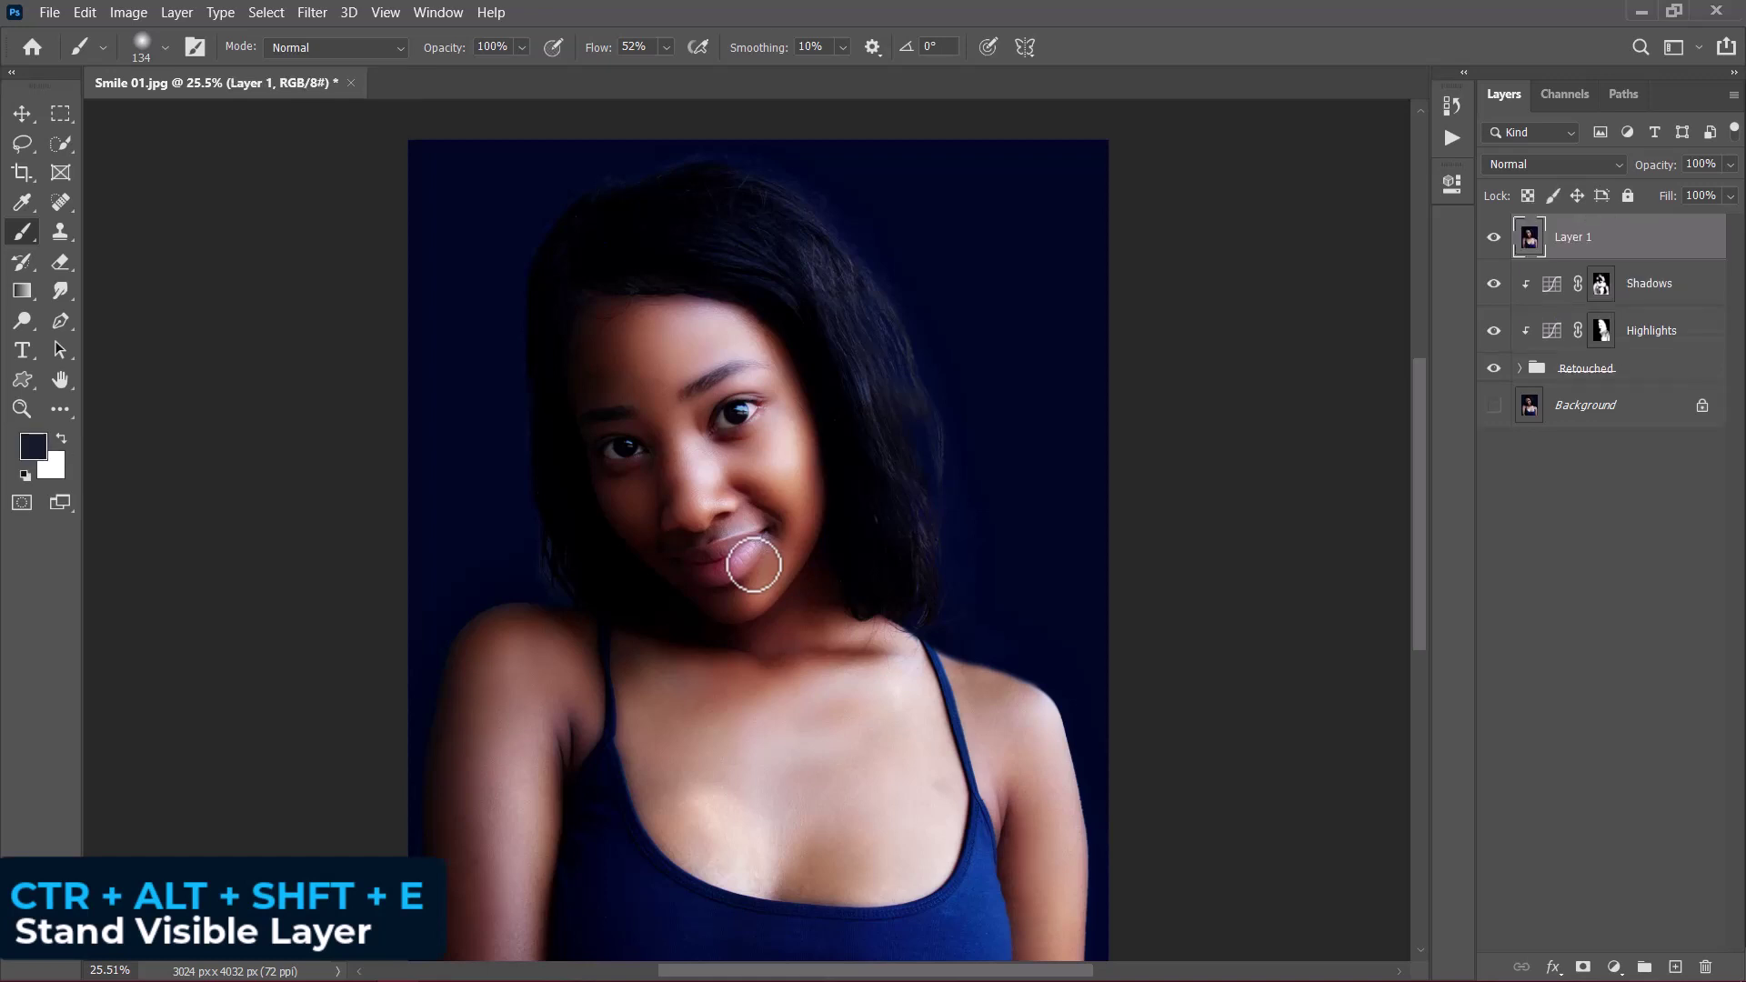
pyautogui.click(1650, 289)
pyautogui.keyDown('shift'); pyautogui.click(1642, 348); pyautogui.keyUp('shift')
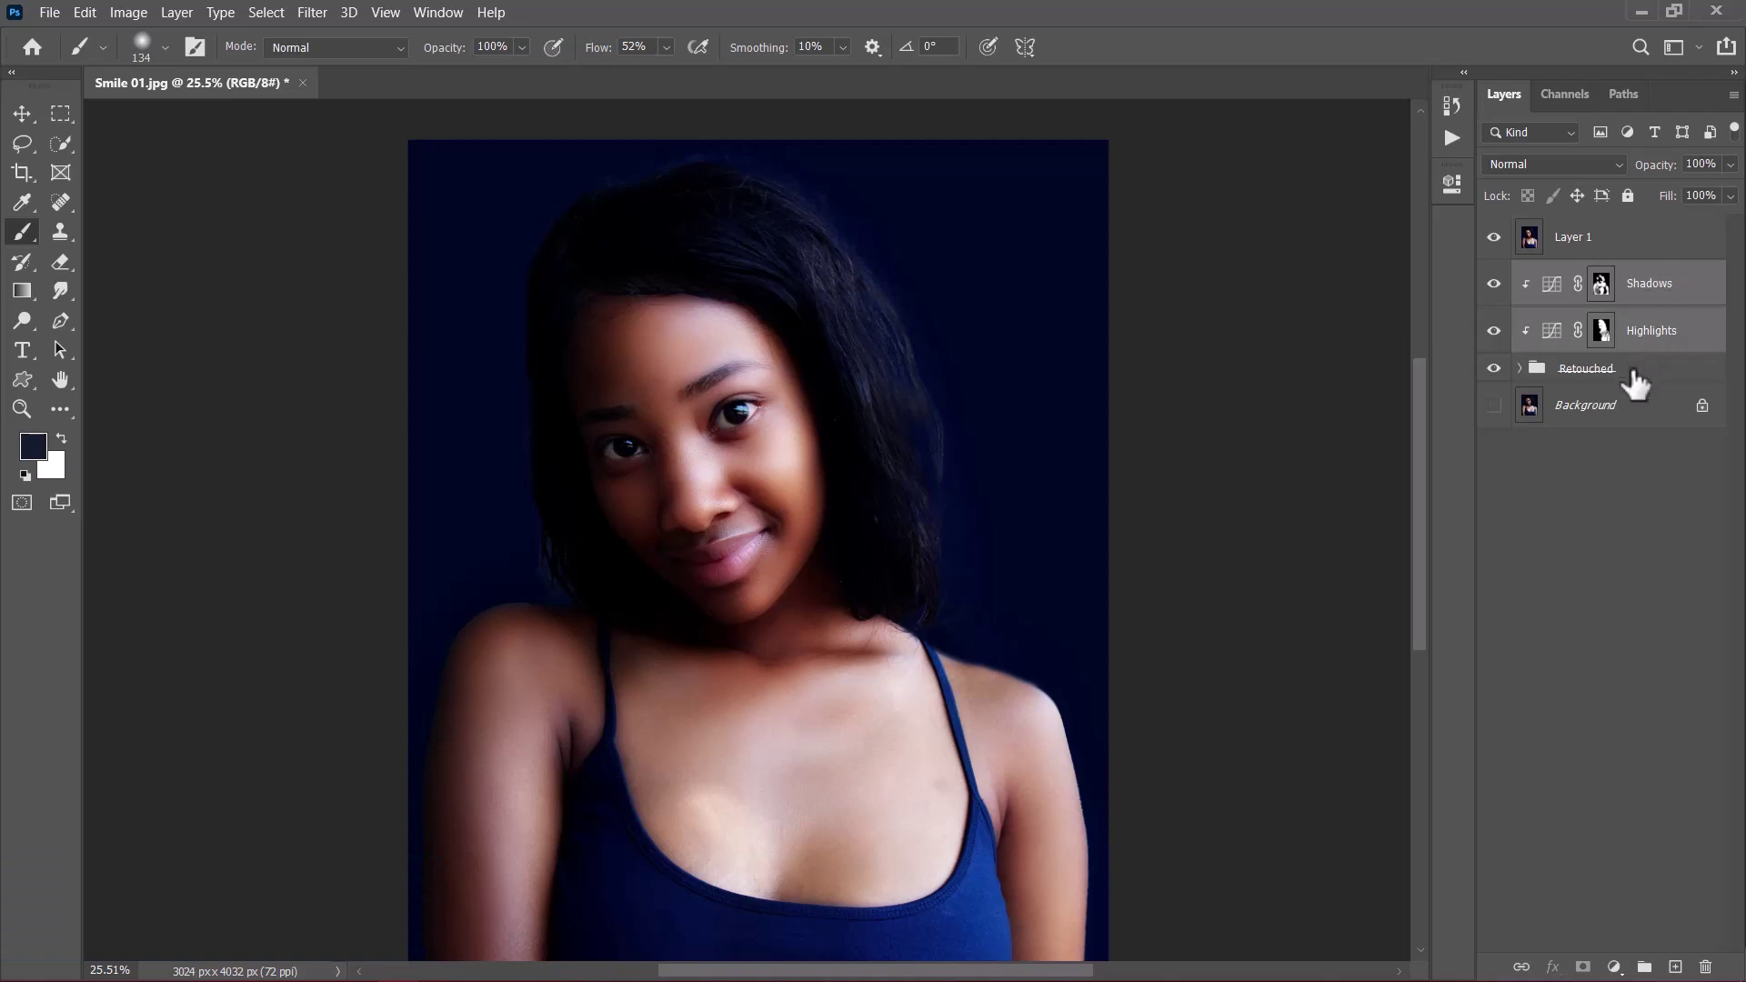
pyautogui.keyDown('shift'); pyautogui.click(1640, 377); pyautogui.keyUp('shift')
pyautogui.moveTo(1638, 368); pyautogui.dragTo(1635, 370)
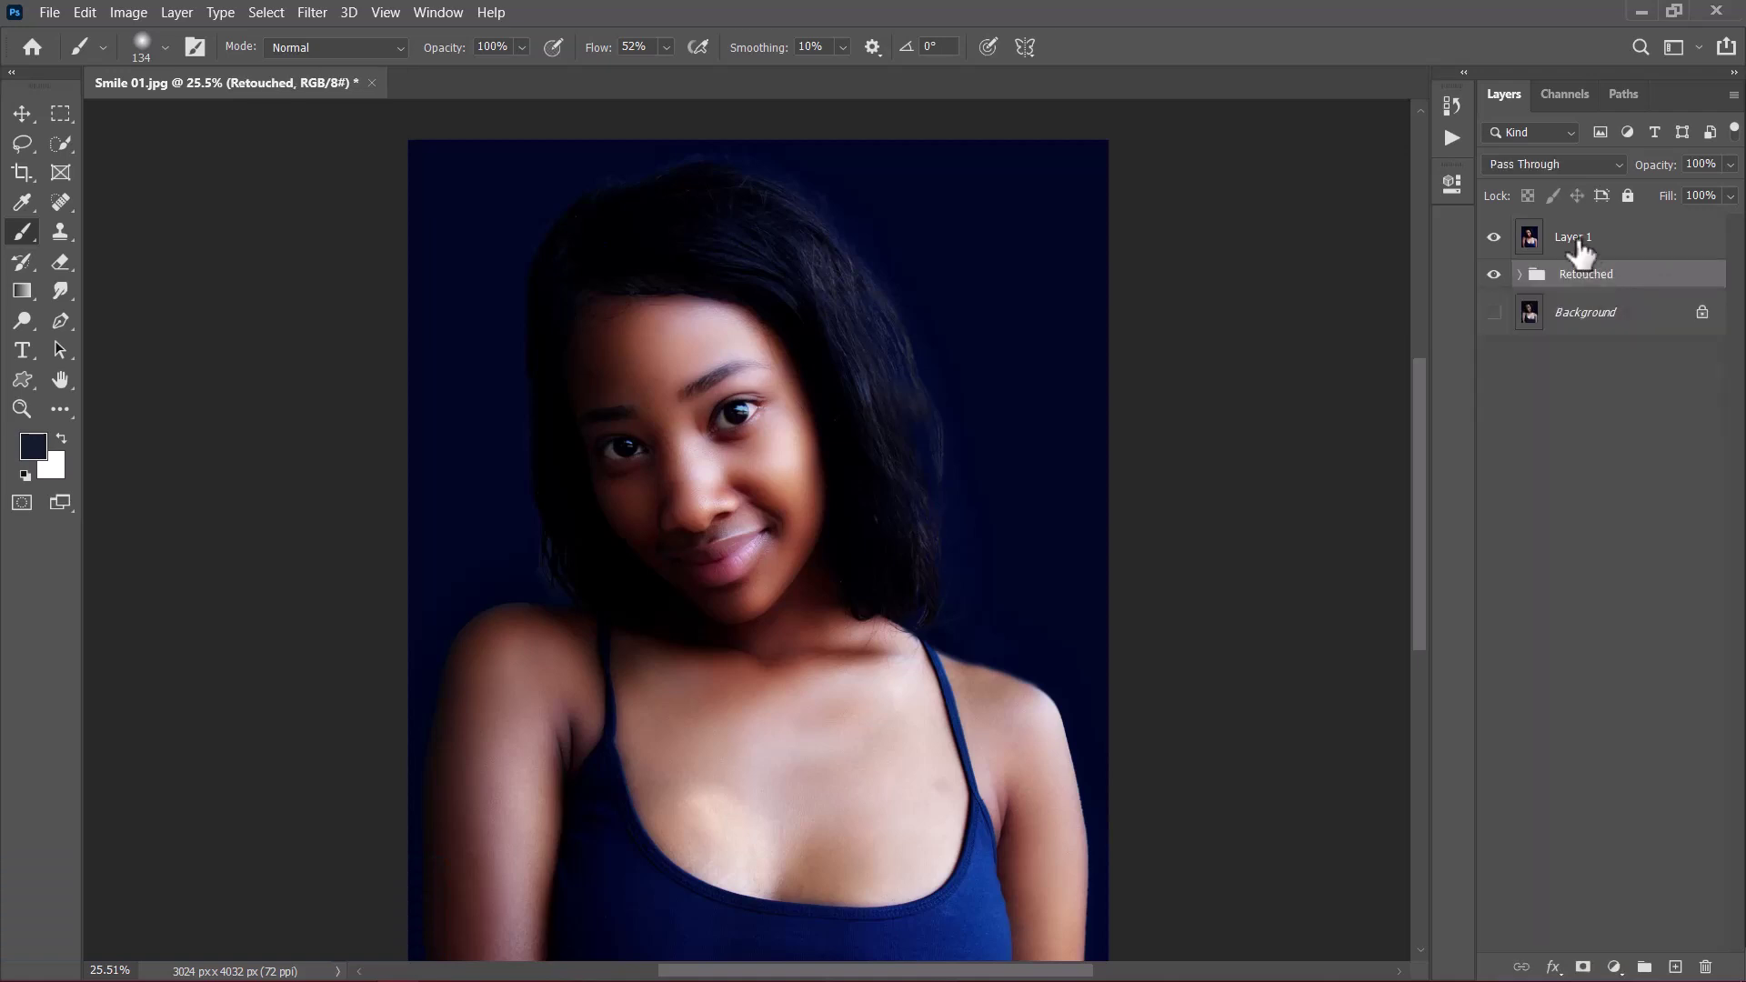
# Rename the stamped top layer Final
pyautogui.doubleClick(1573, 237)
pyautogui.write('Final')
pyautogui.press('Return')
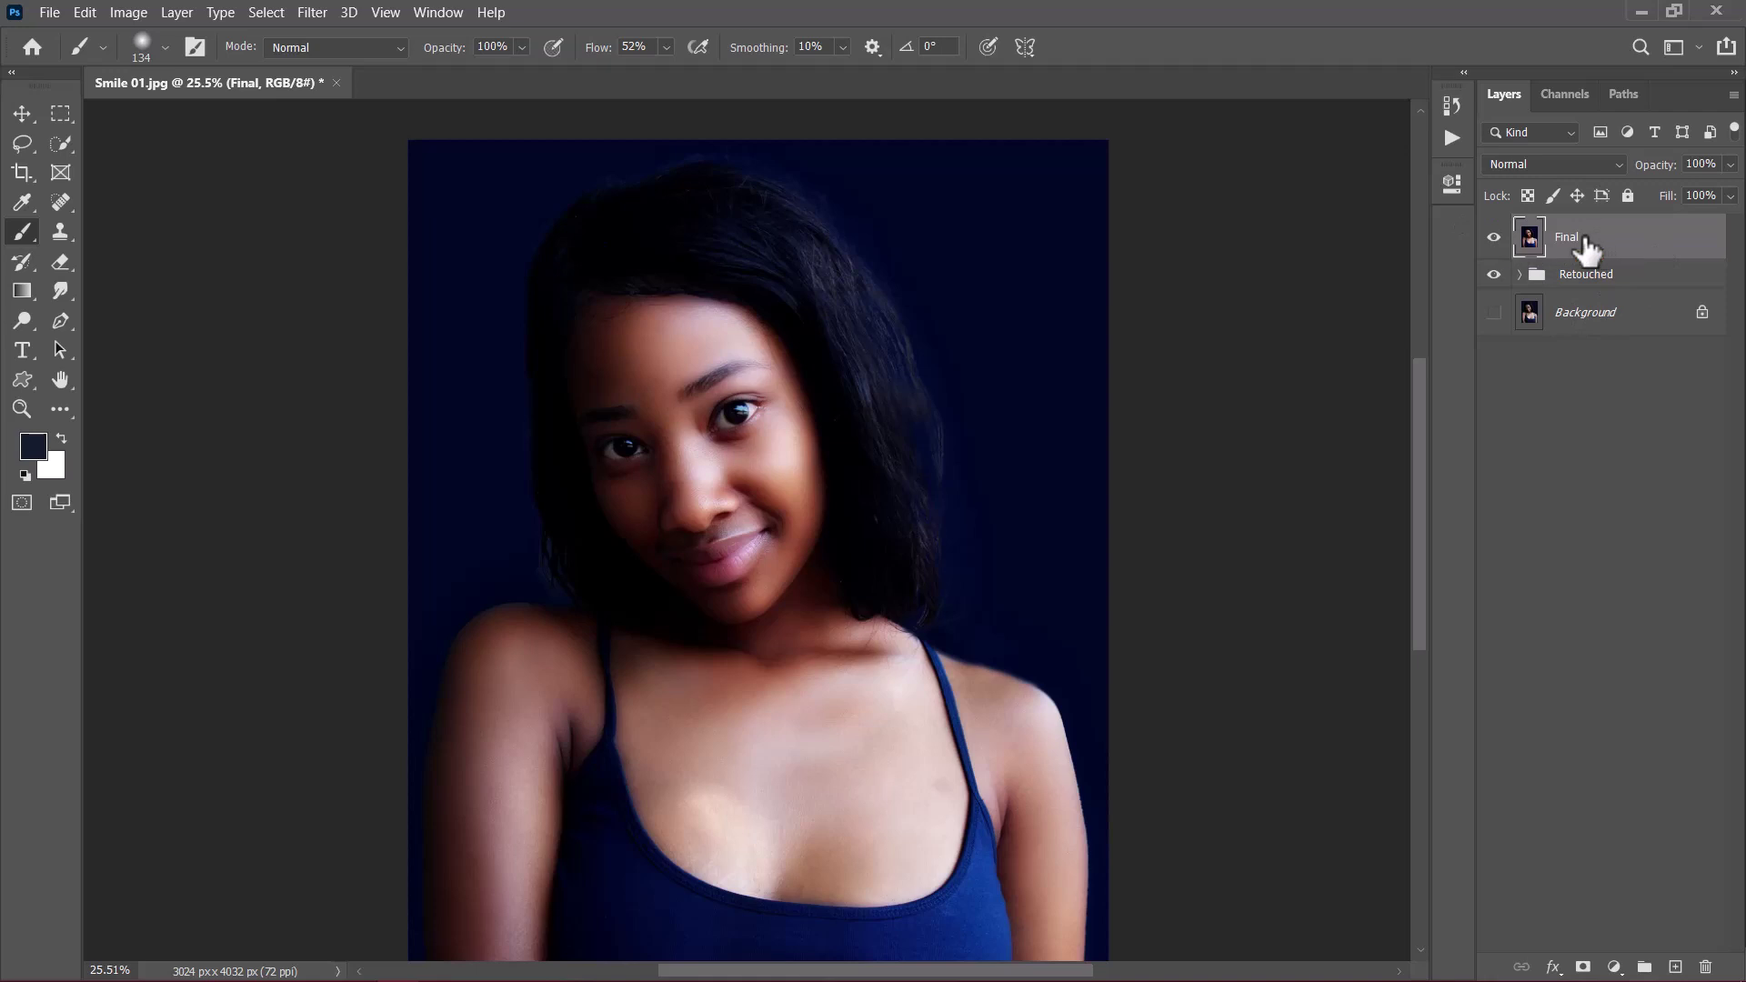
# Brighten both eyes on the Final layer with the Dodge tool, using the Midtones range and 50% exposure
pyautogui.click(21, 322)
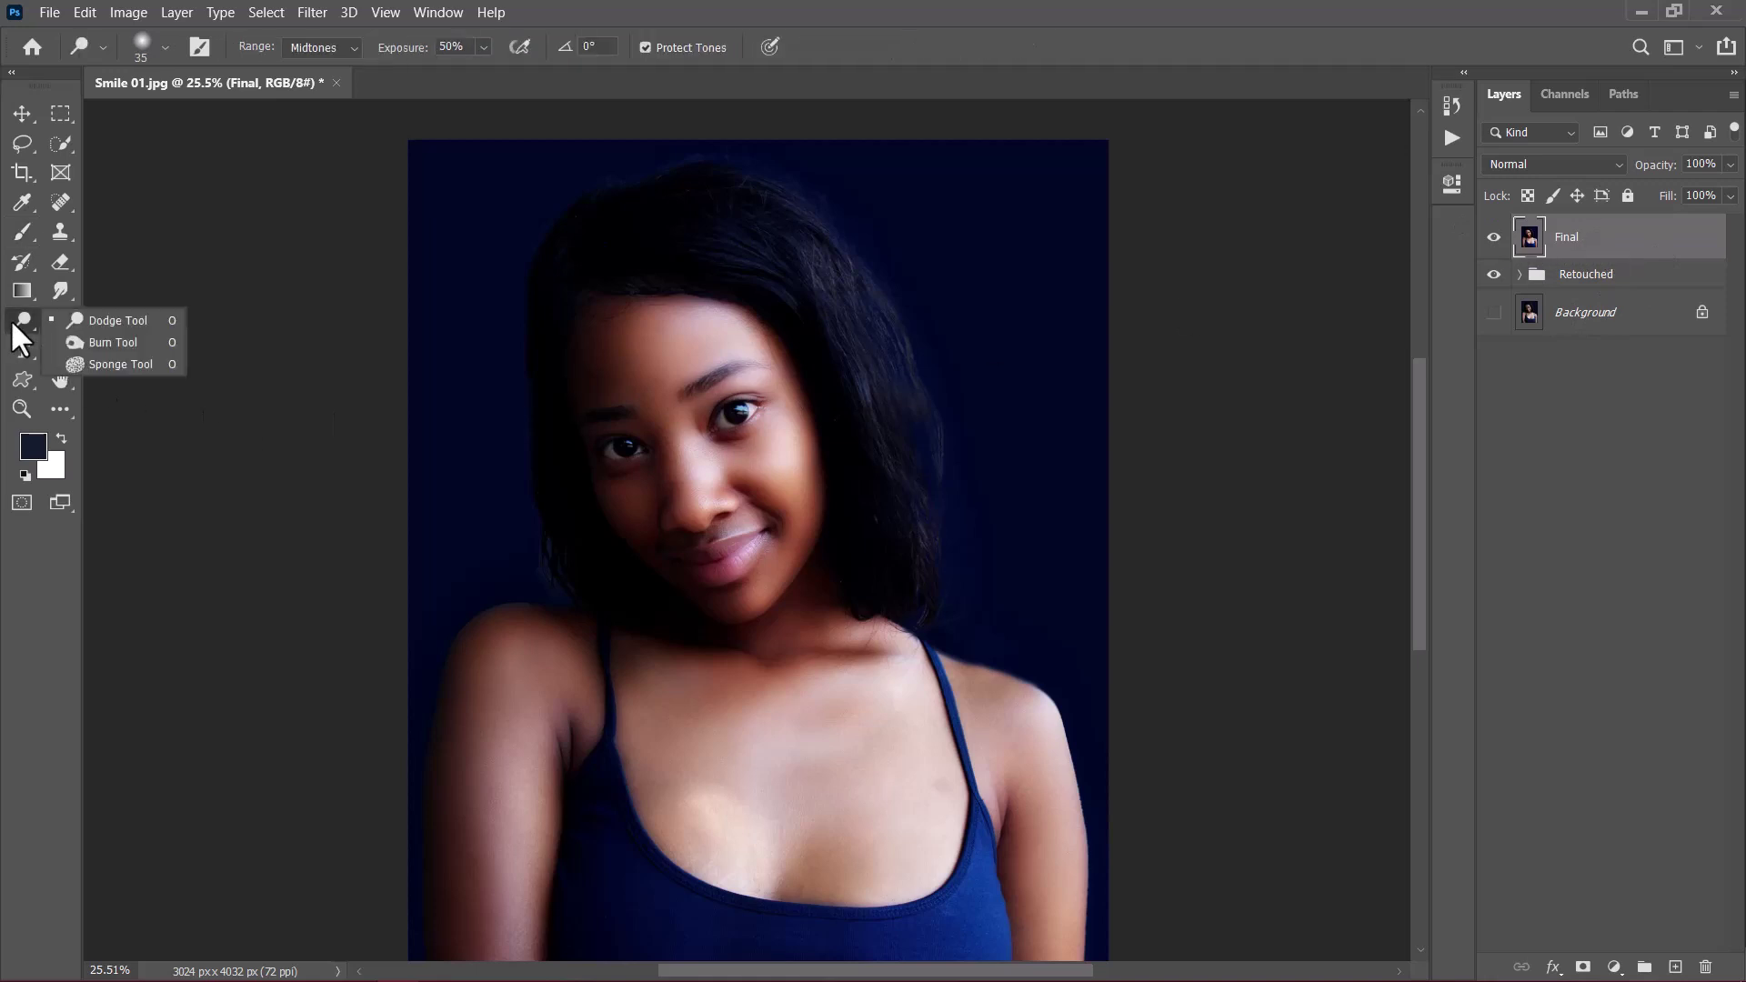
pyautogui.click(126, 322)
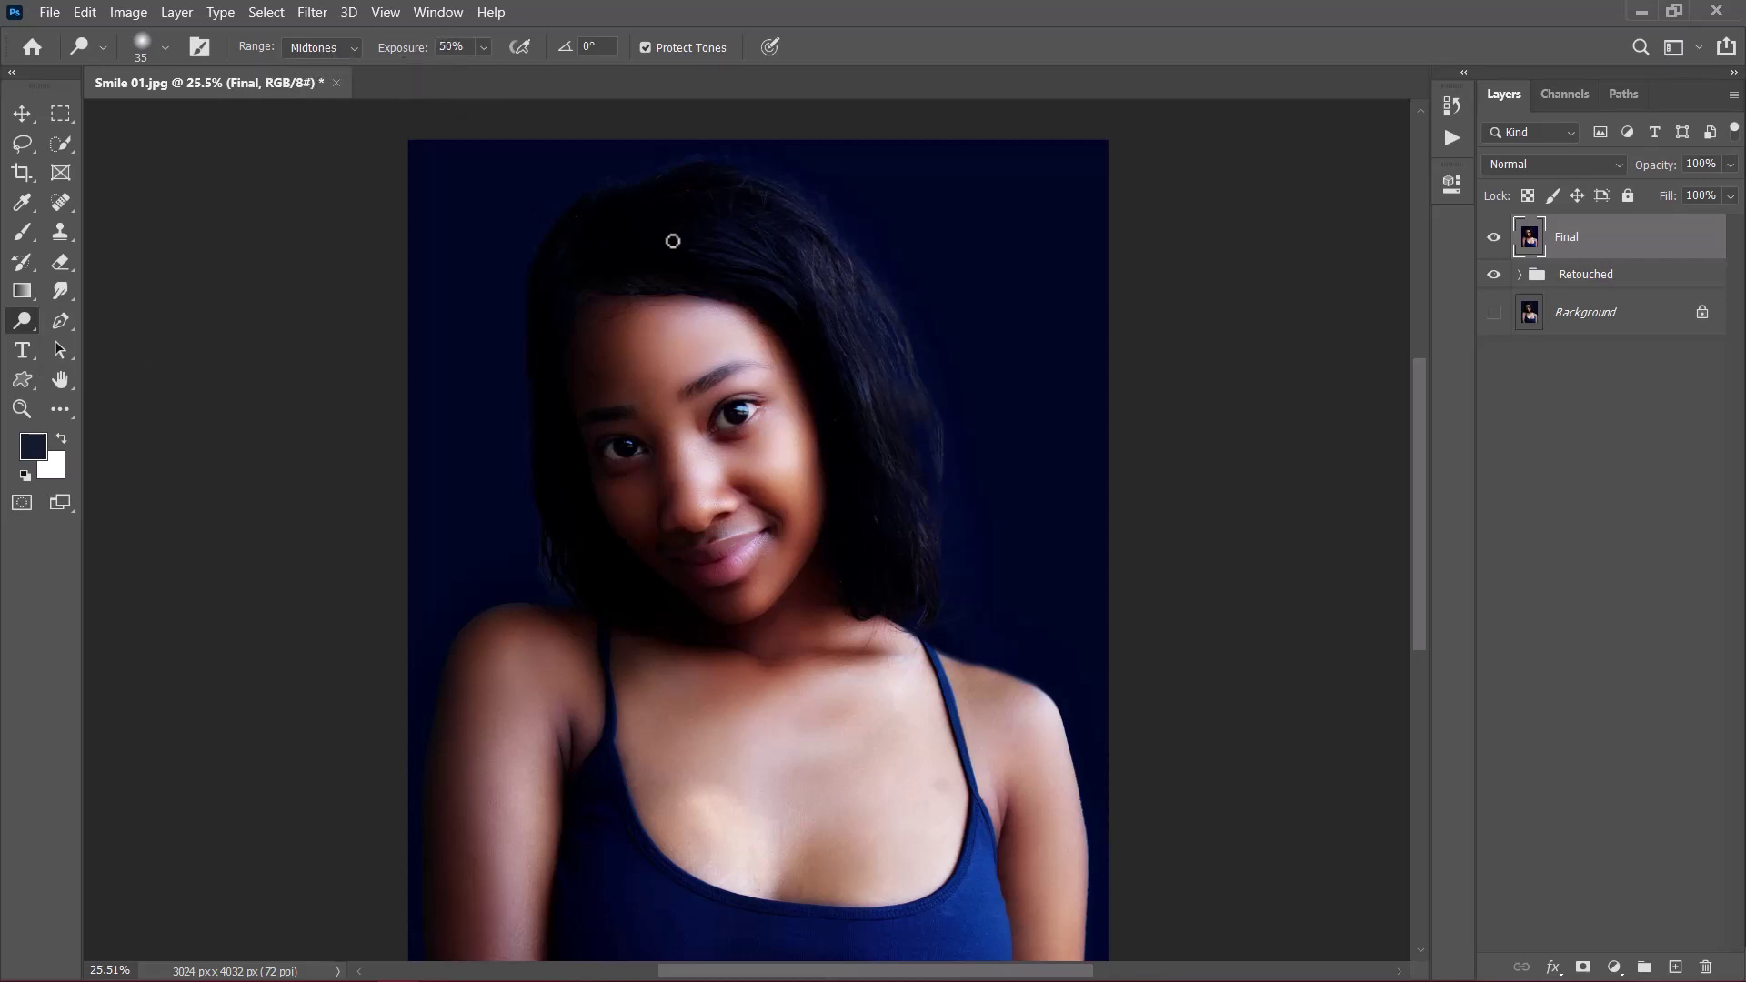
pyautogui.scroll(2, 709, 595)
pyautogui.scroll(5, 708, 576)
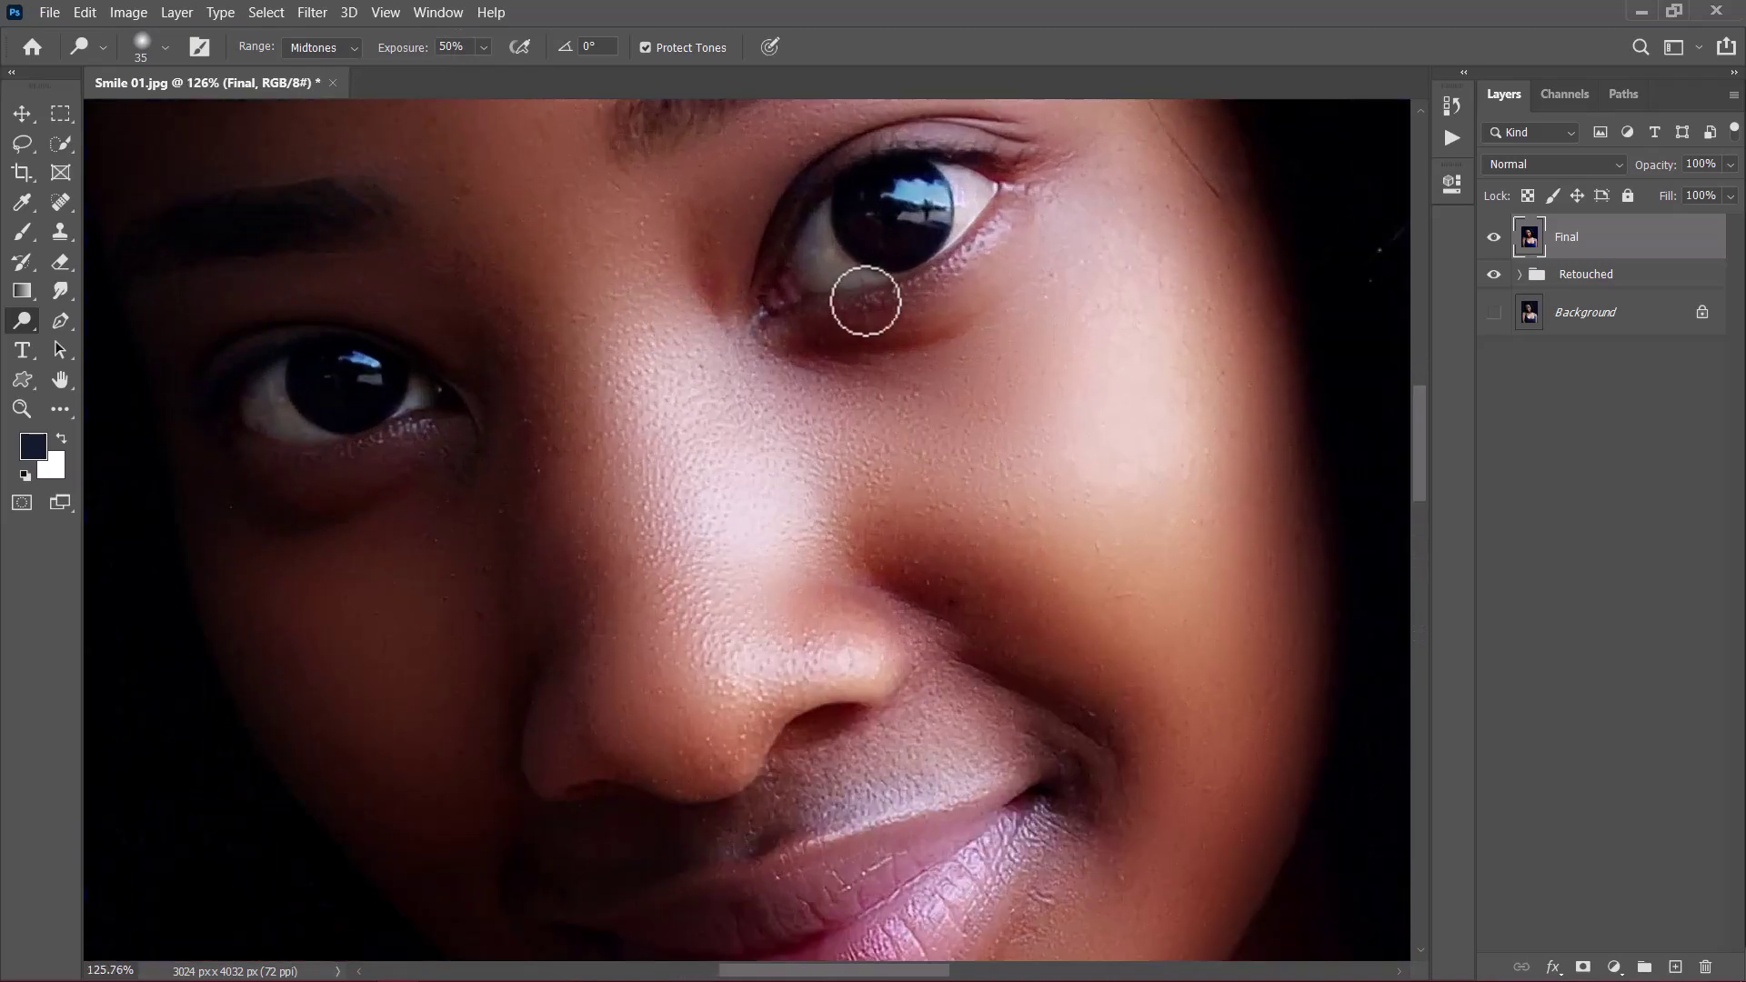
pyautogui.moveTo(865, 292); pyautogui.dragTo(782, 537)
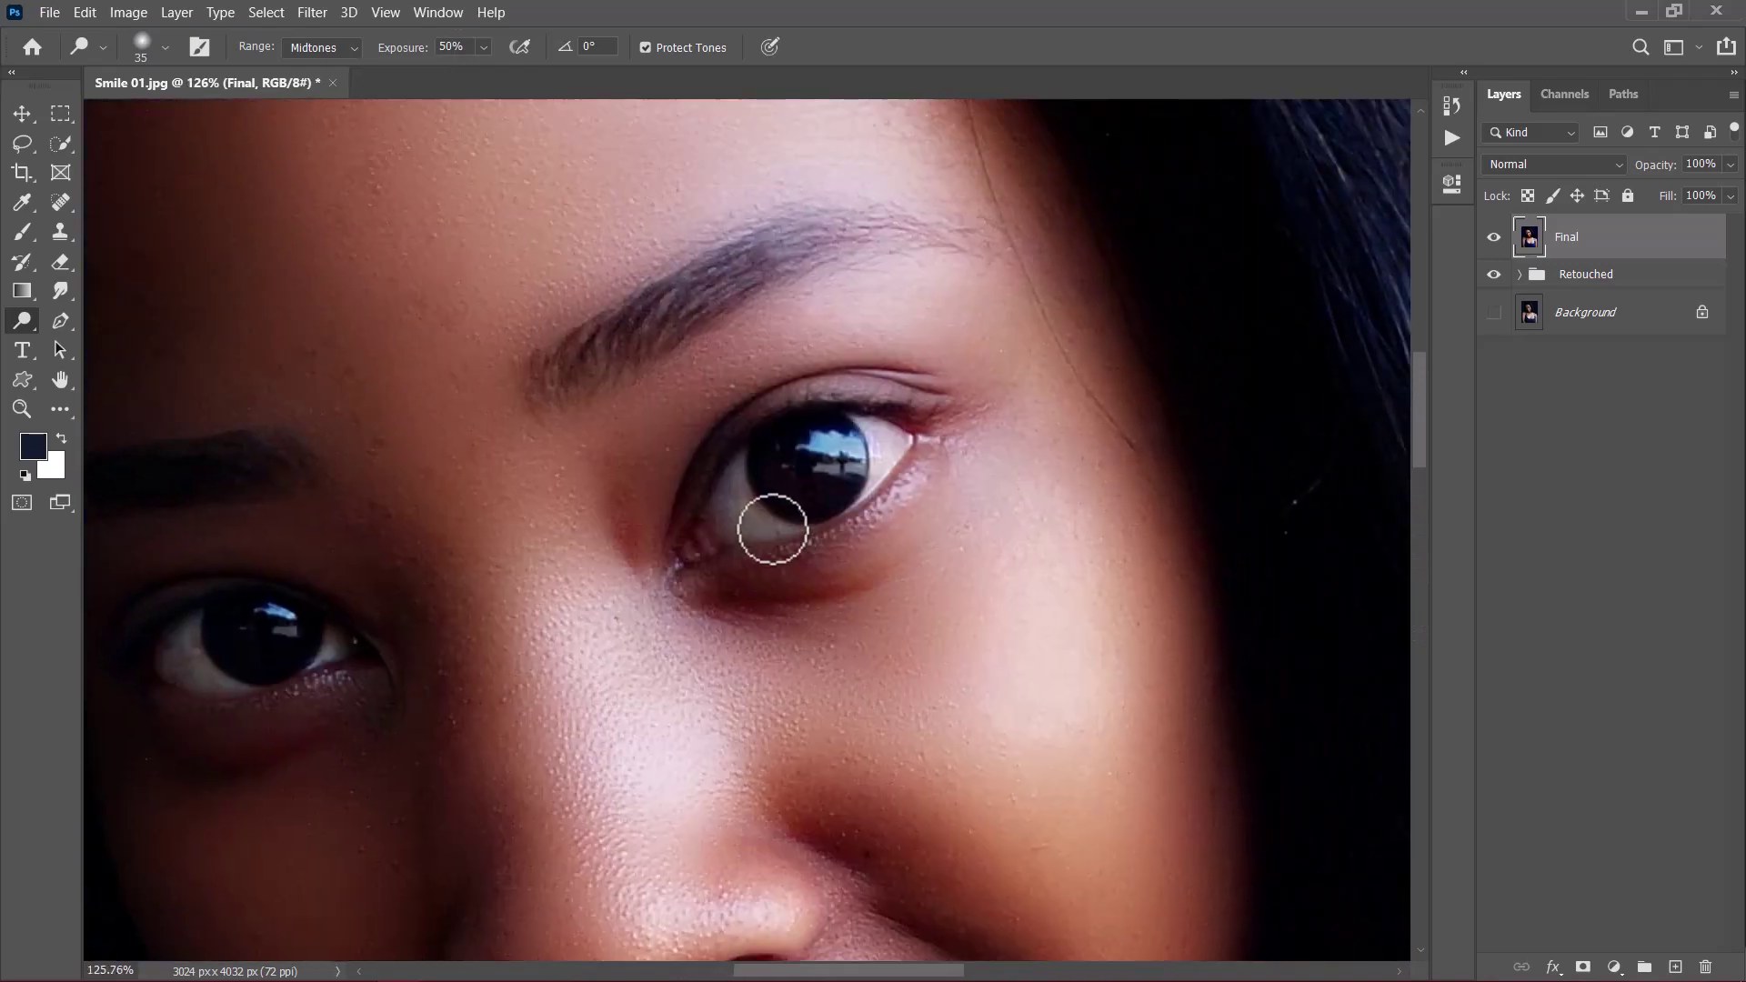
pyautogui.scroll(1, 725, 518)
pyautogui.moveTo(822, 456)
pyautogui.mouseDown()
pyautogui.moveTo(717, 488)
pyautogui.moveTo(733, 463)
pyautogui.moveTo(791, 533)
pyautogui.moveTo(709, 532)
pyautogui.moveTo(864, 420)
pyautogui.moveTo(914, 464)
pyautogui.moveTo(937, 404)
pyautogui.moveTo(686, 554)
pyautogui.moveTo(846, 455)
pyautogui.mouseUp()
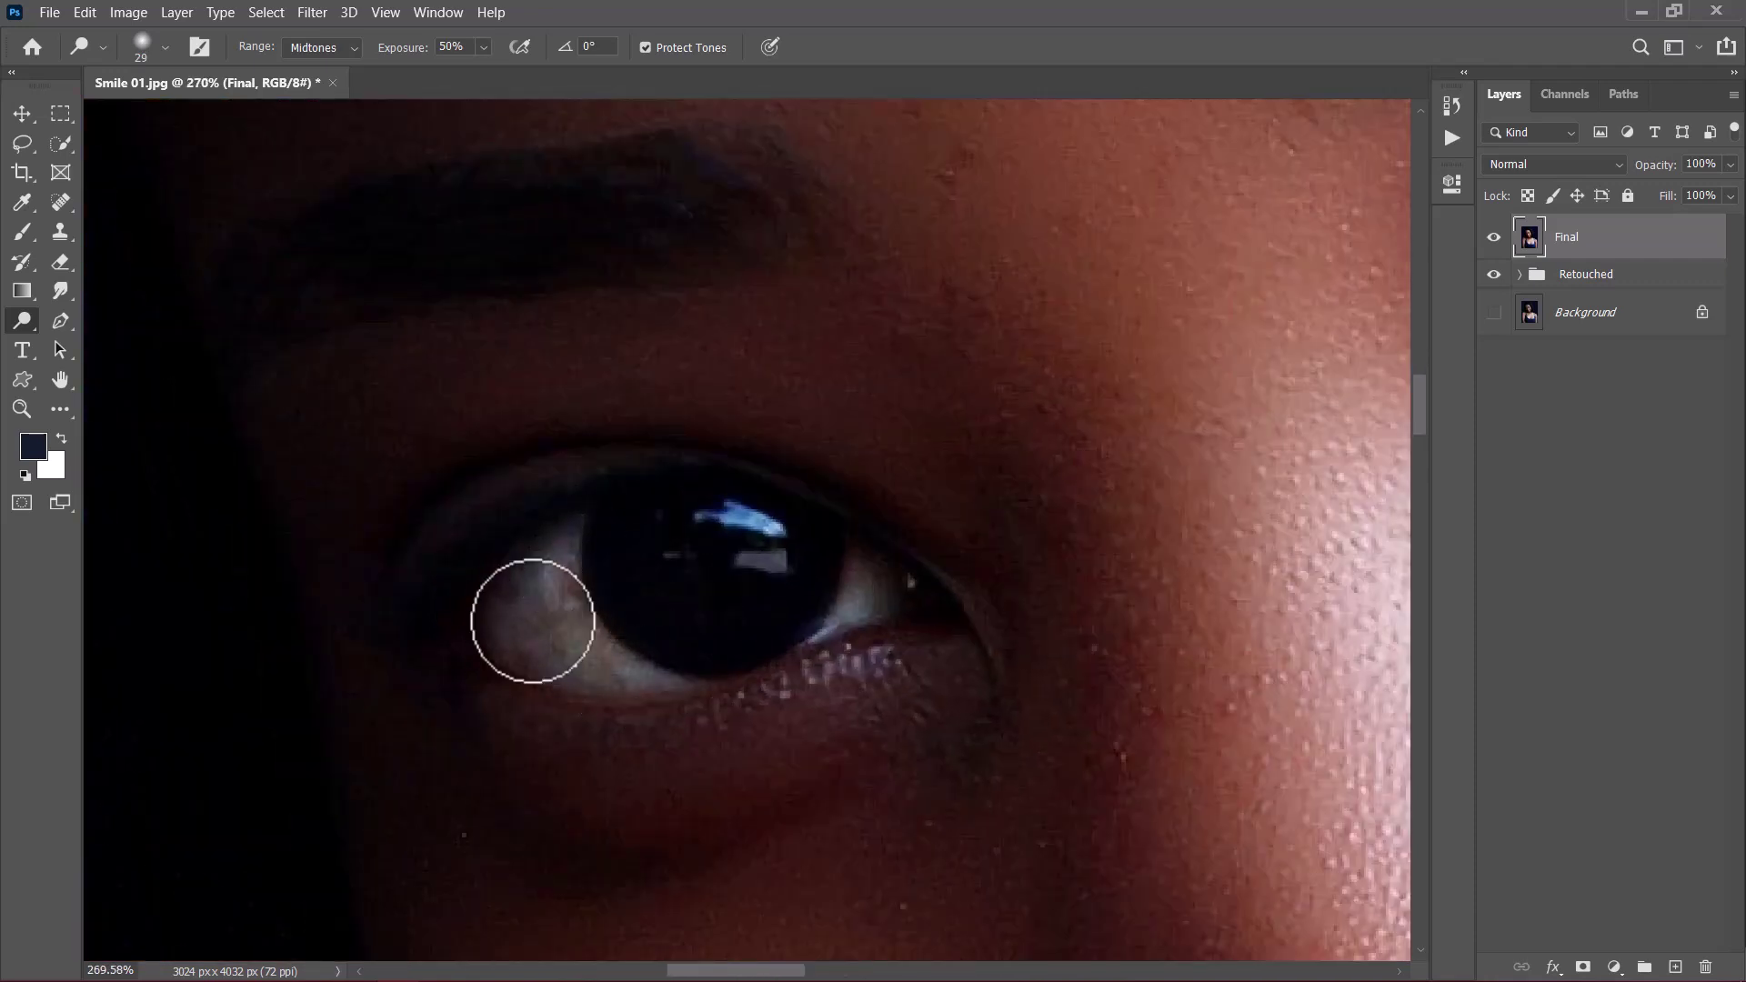
pyautogui.moveTo(532, 621)
pyautogui.mouseDown()
pyautogui.moveTo(778, 526)
pyautogui.moveTo(864, 606)
pyautogui.moveTo(876, 596)
pyautogui.moveTo(749, 664)
pyautogui.moveTo(563, 642)
pyautogui.mouseUp()
pyautogui.hotkey('ctrl', '0')
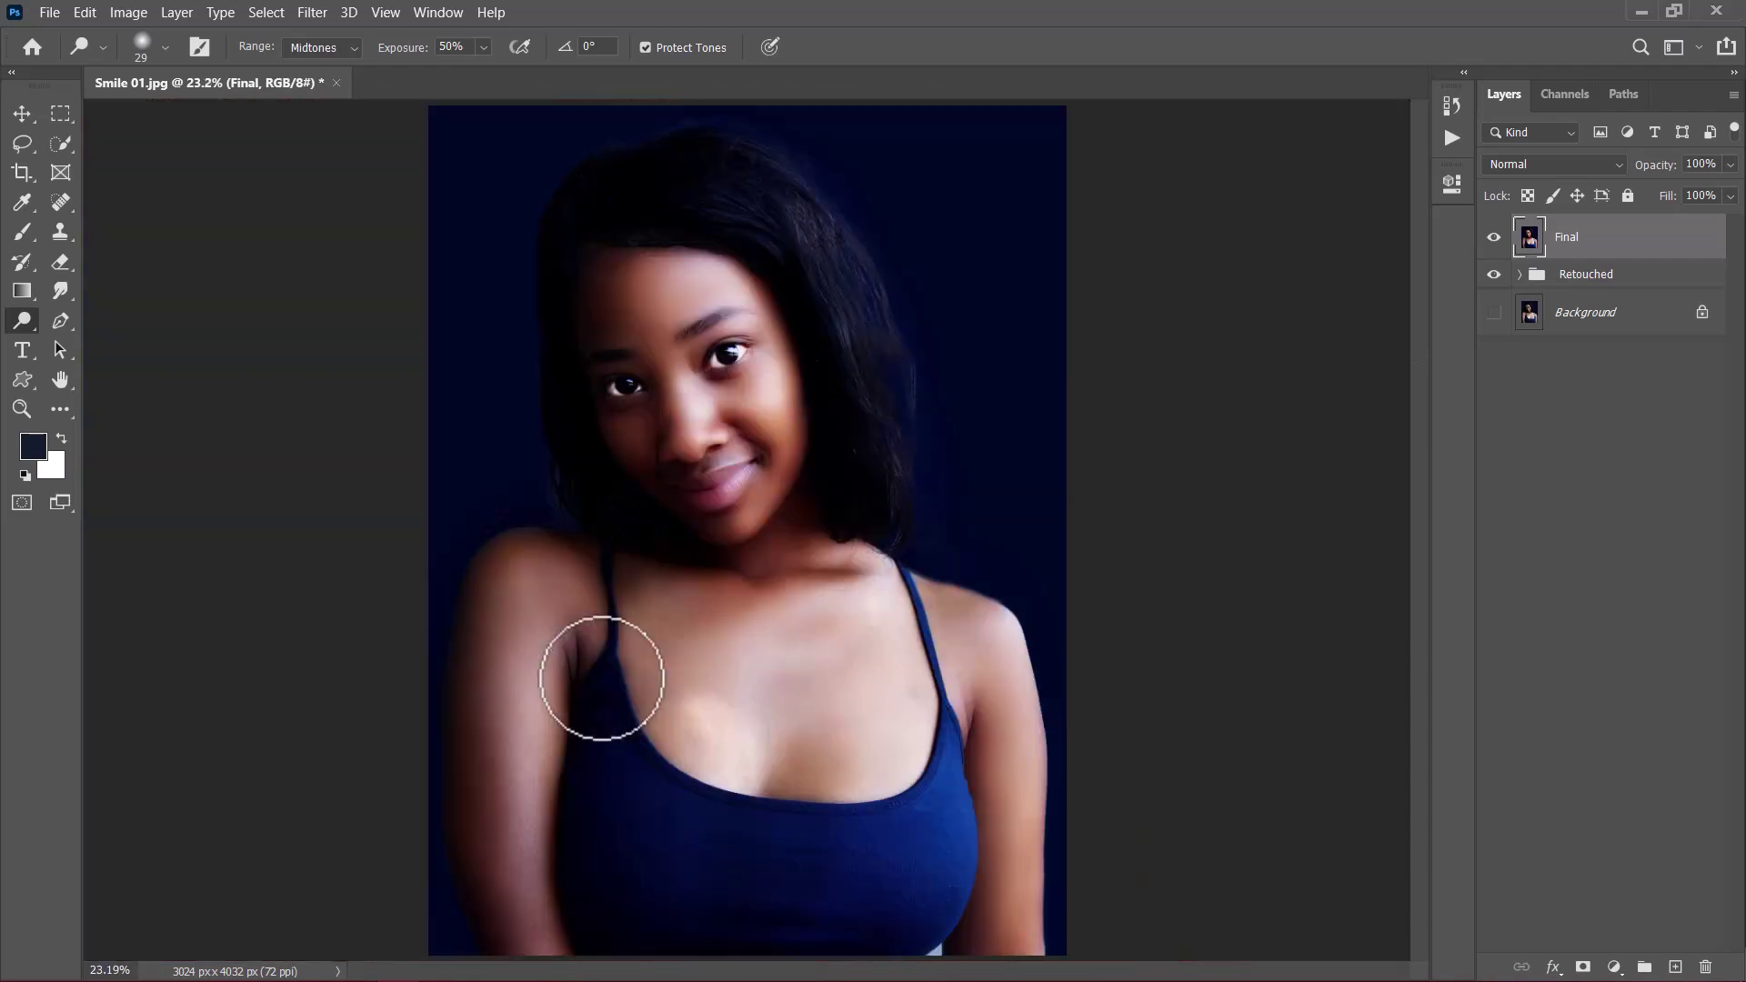
# Compare the eyes before and after dodging by toggling the Final layer's visibility
pyautogui.scroll(4, 705, 385)
pyautogui.moveTo(749, 462); pyautogui.dragTo(764, 671)
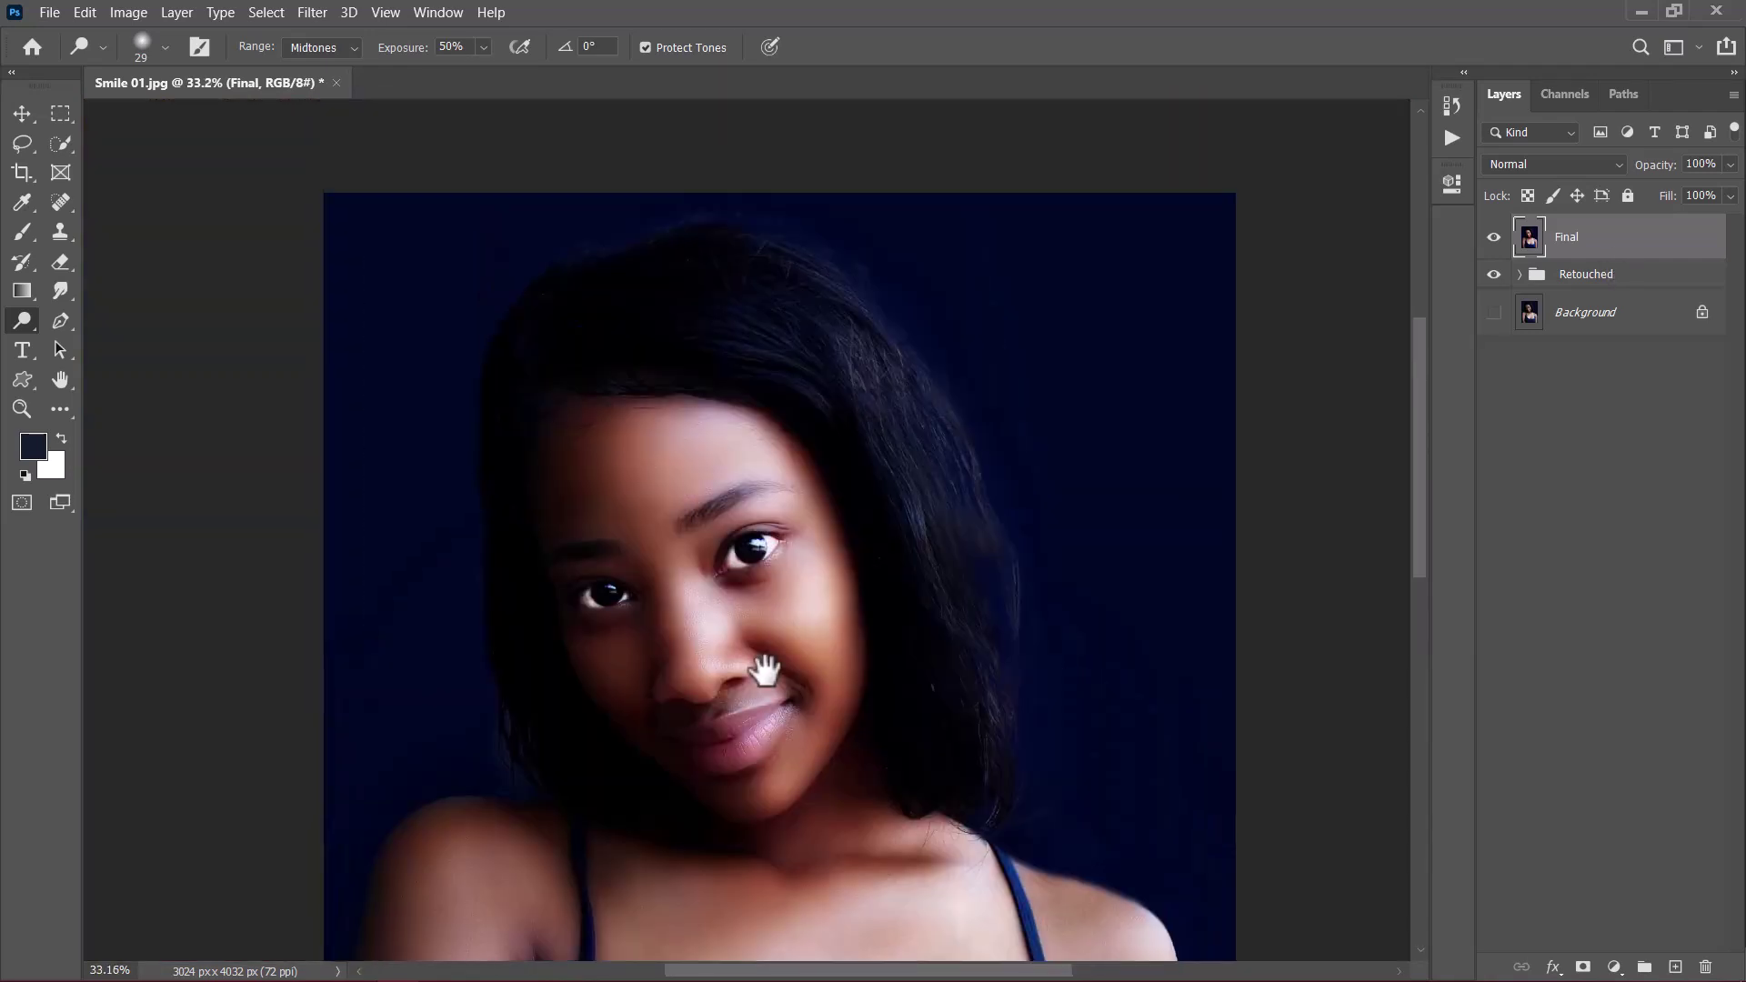
pyautogui.click(1494, 238)
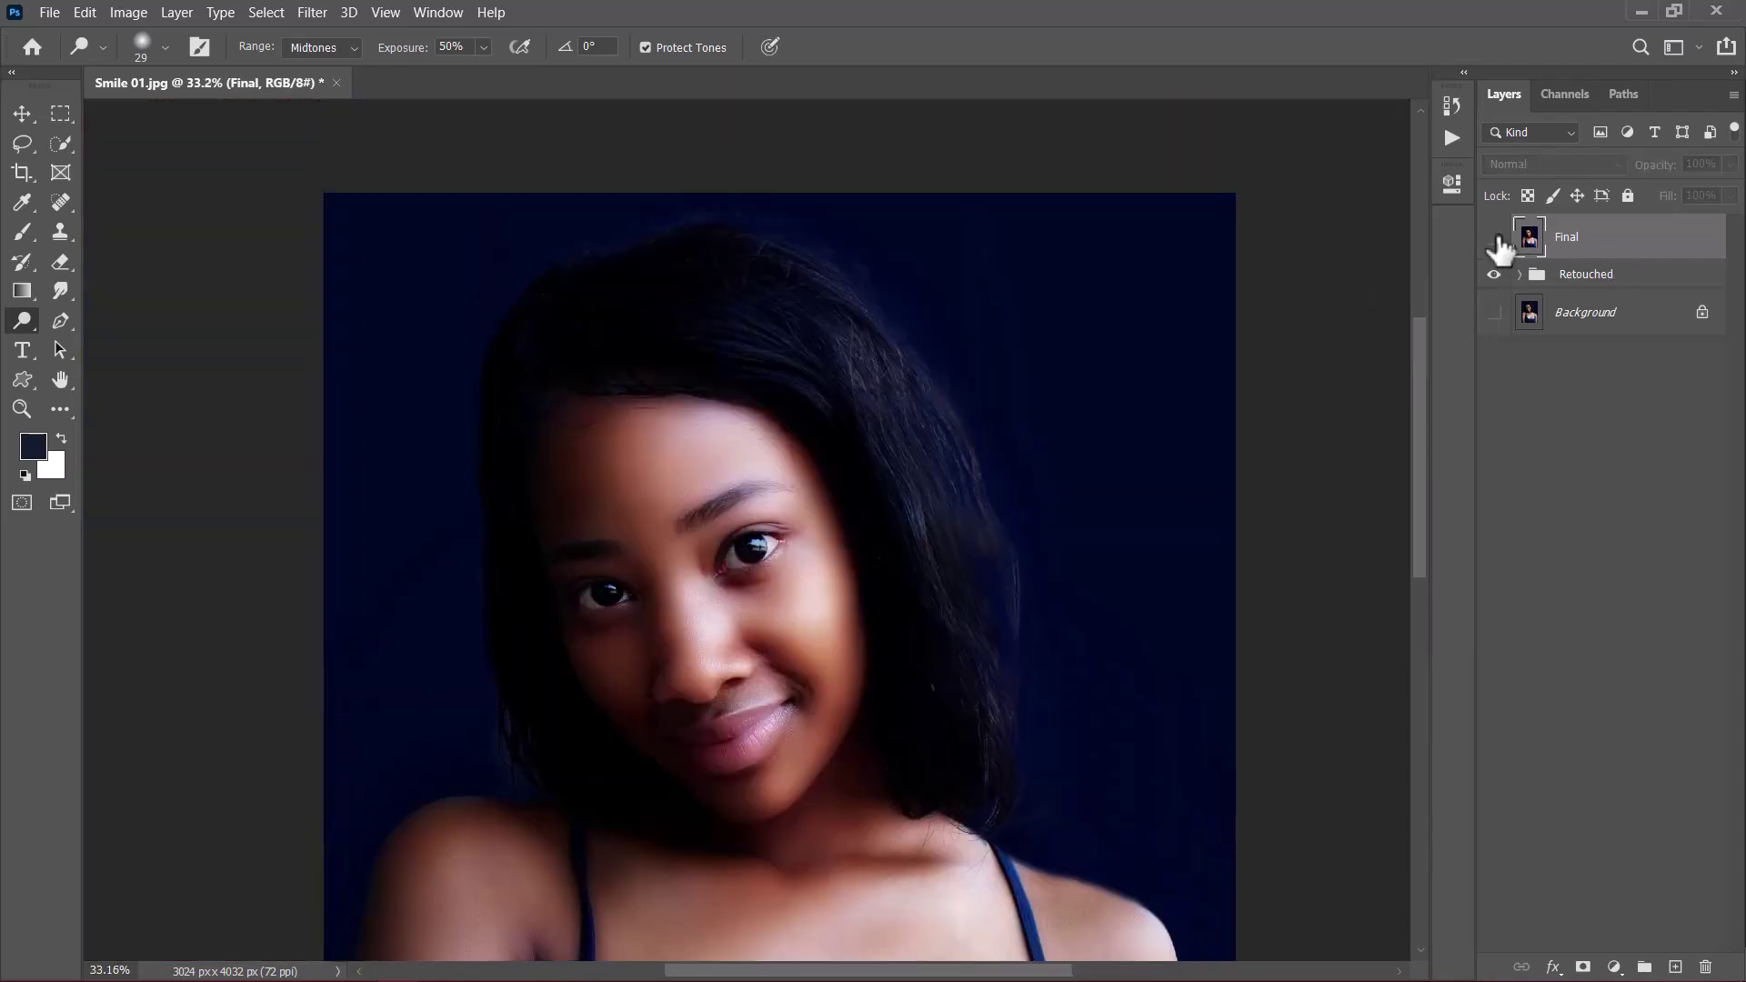
pyautogui.click(1494, 237)
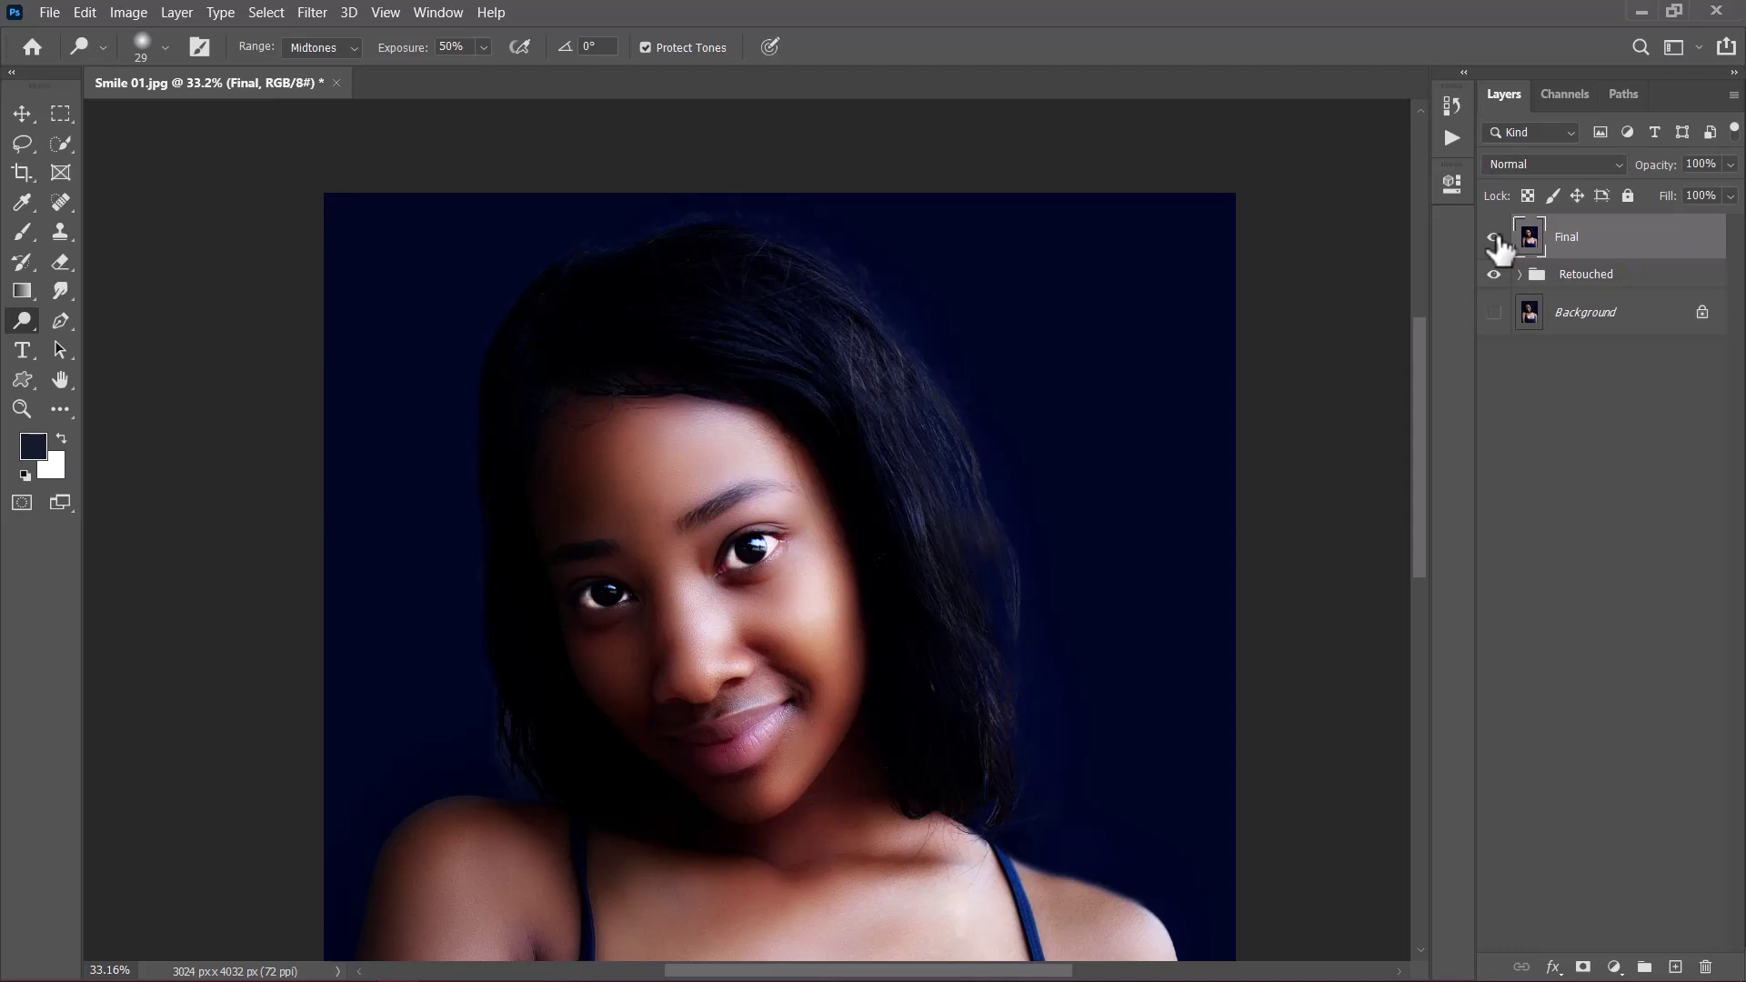
# Hide the Retouched group and examine the skin texture around the nose and mouth on the Final layer
pyautogui.click(1494, 275)
pyautogui.scroll(1, 722, 646)
pyautogui.moveTo(753, 714); pyautogui.dragTo(772, 565)
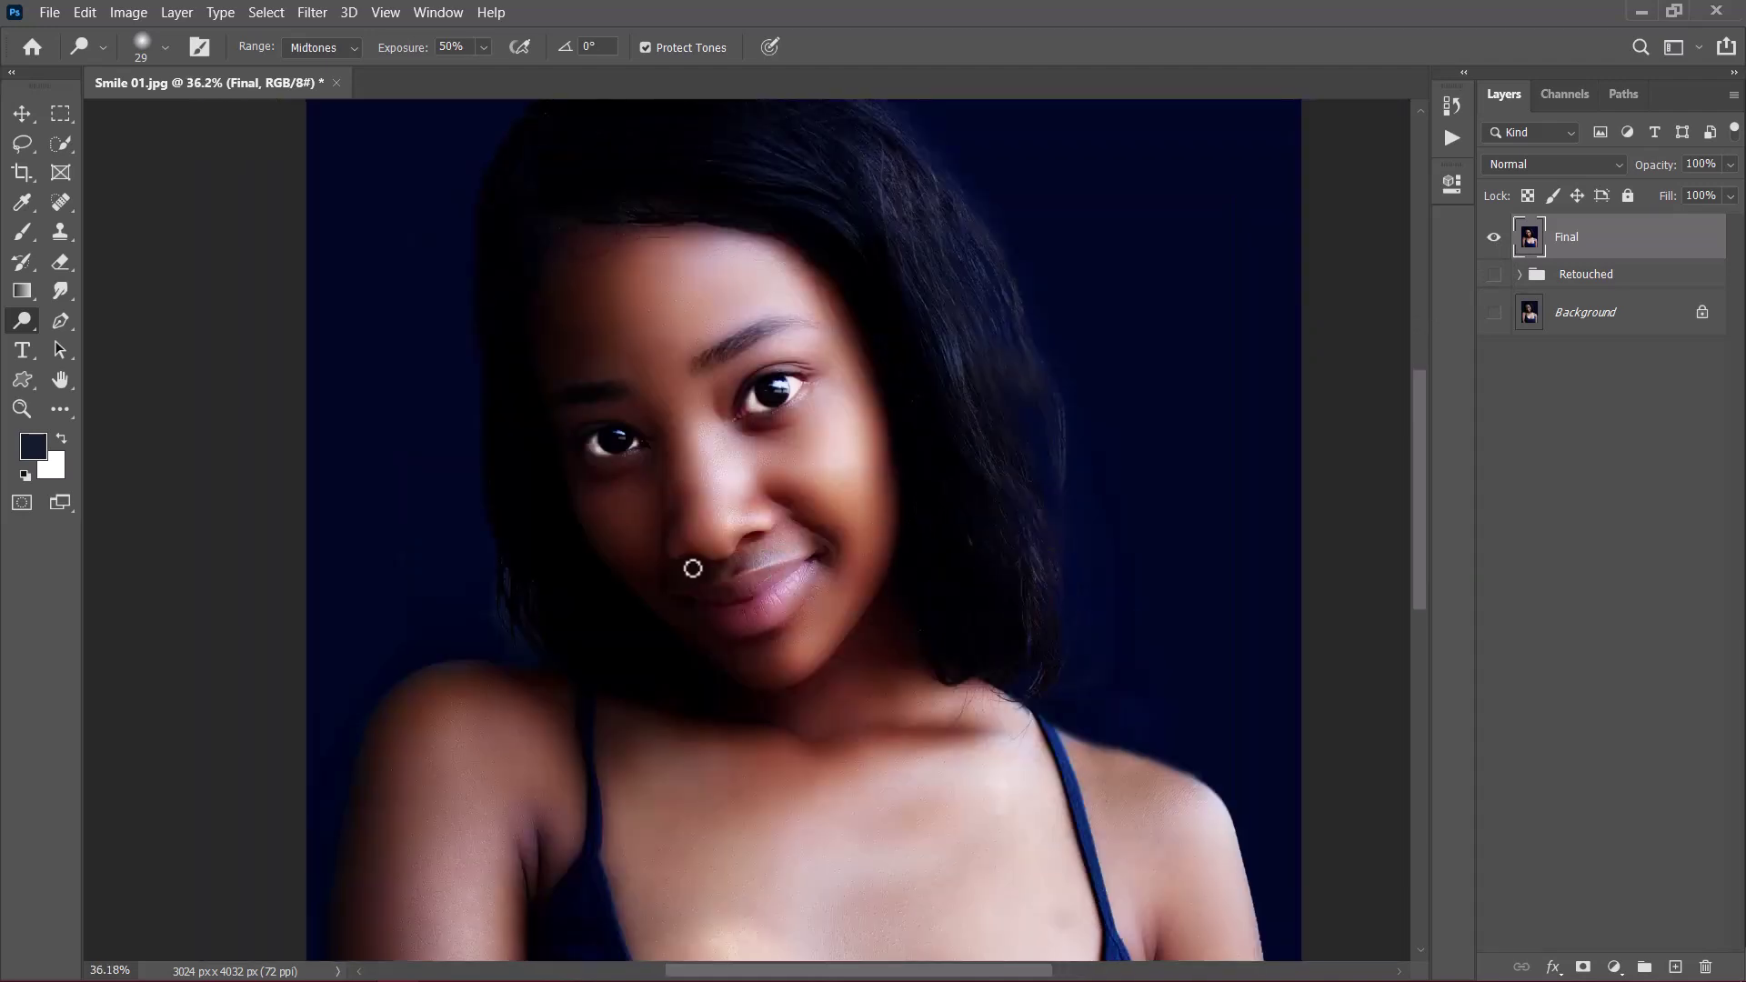
pyautogui.scroll(8, 693, 569)
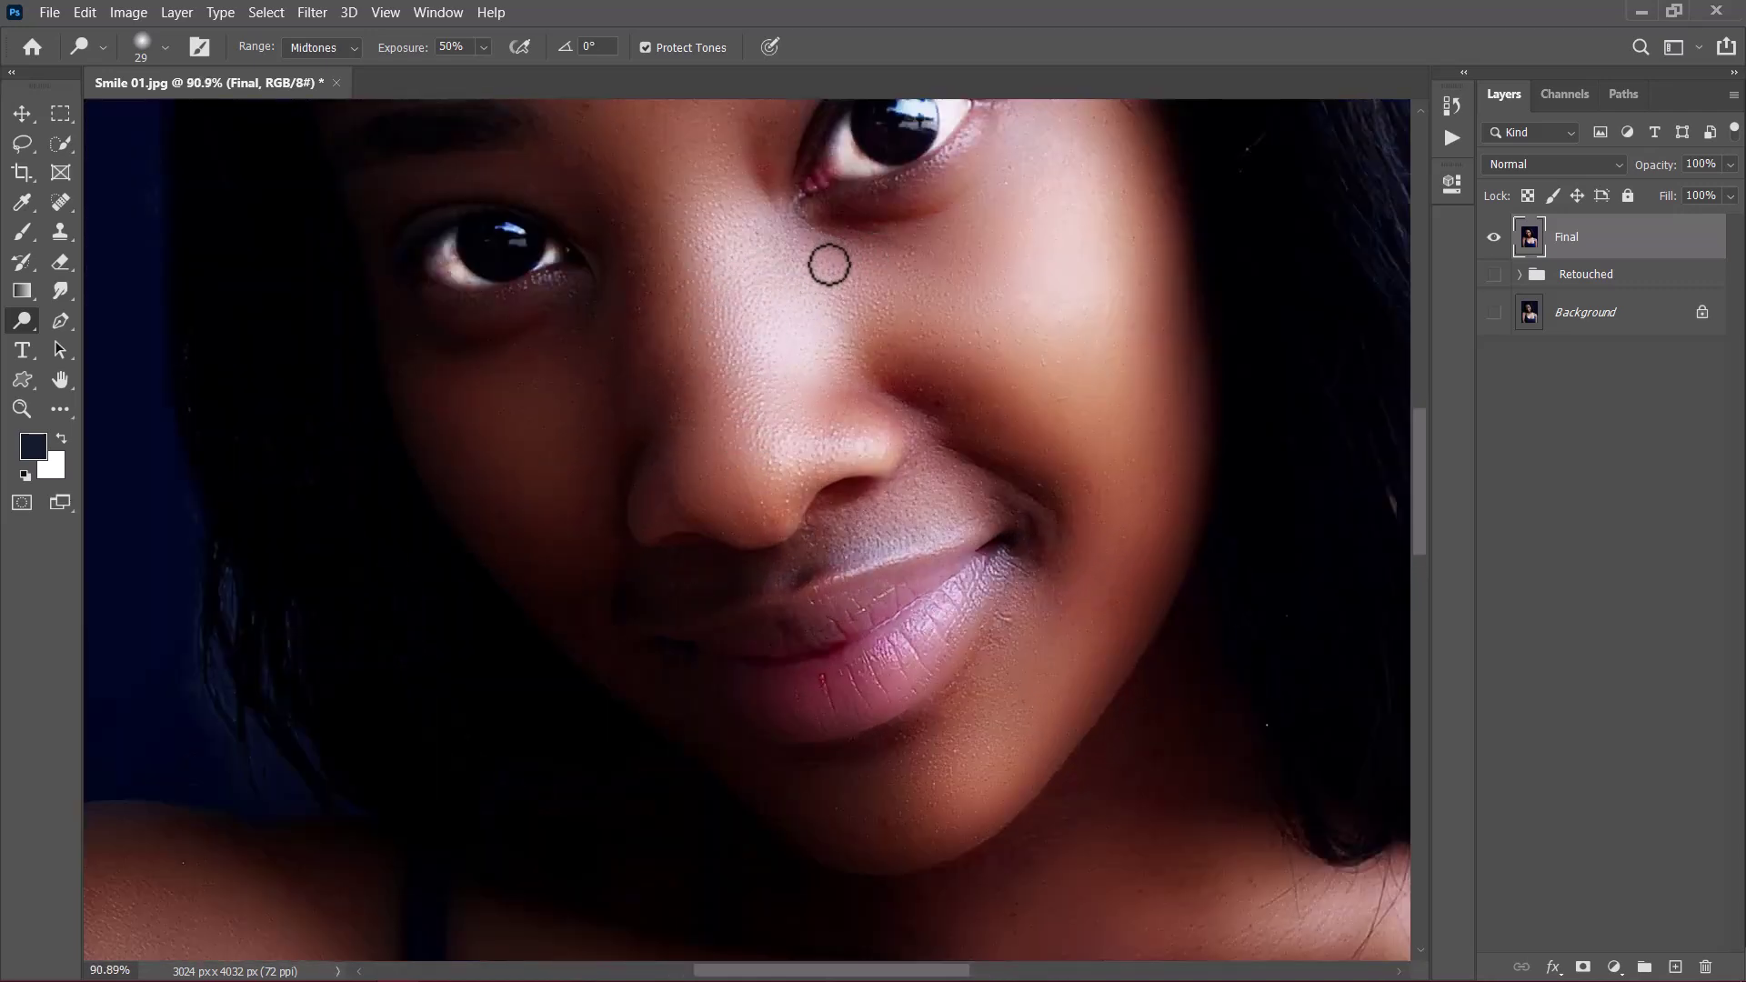
pyautogui.scroll(6, 760, 413)
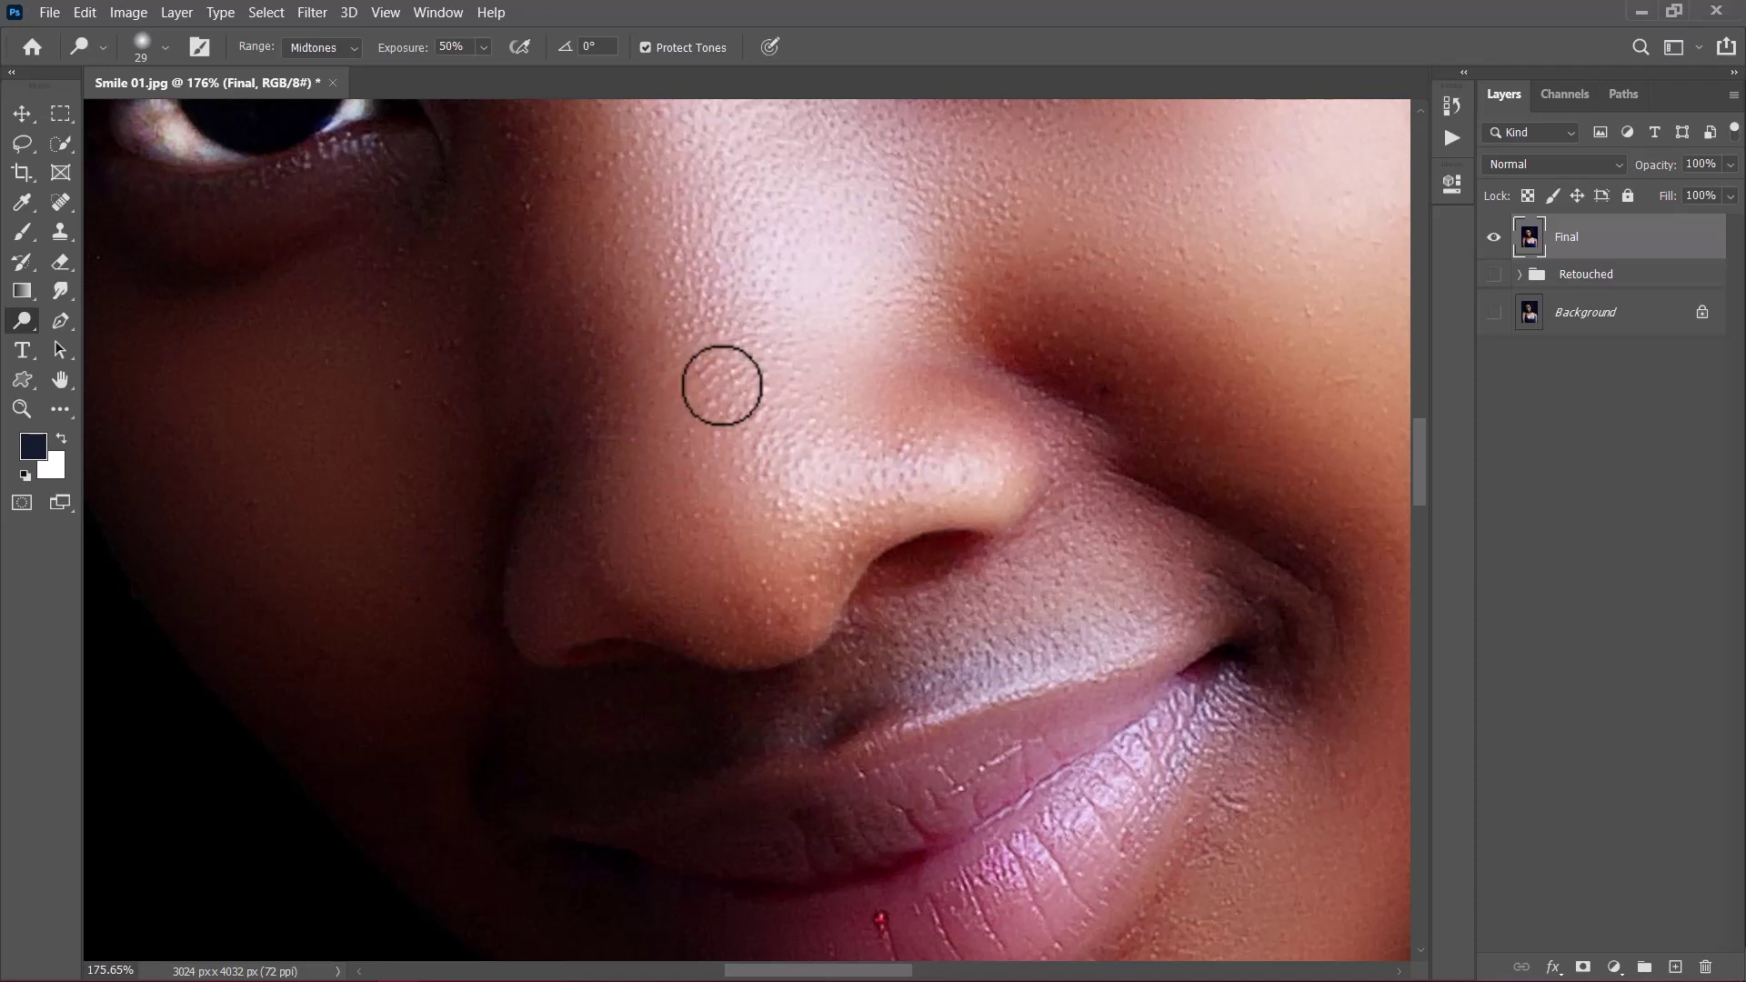
pyautogui.scroll(-8, 758, 429)
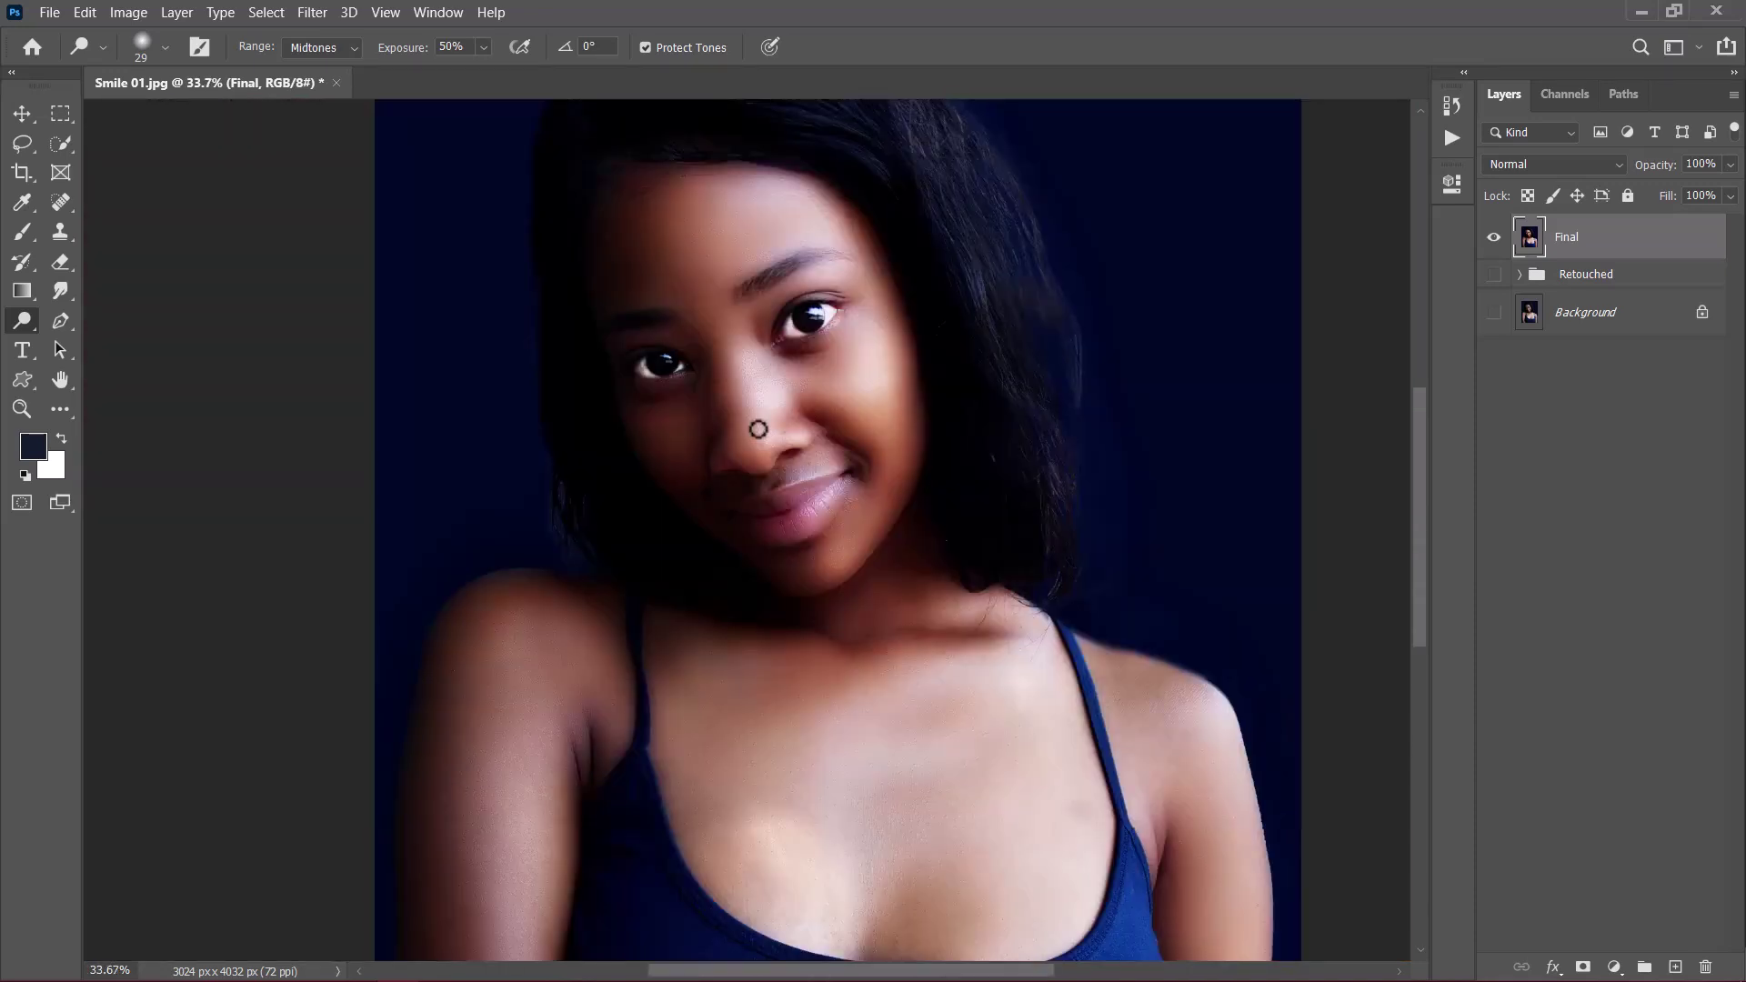
pyautogui.scroll(-1, 758, 429)
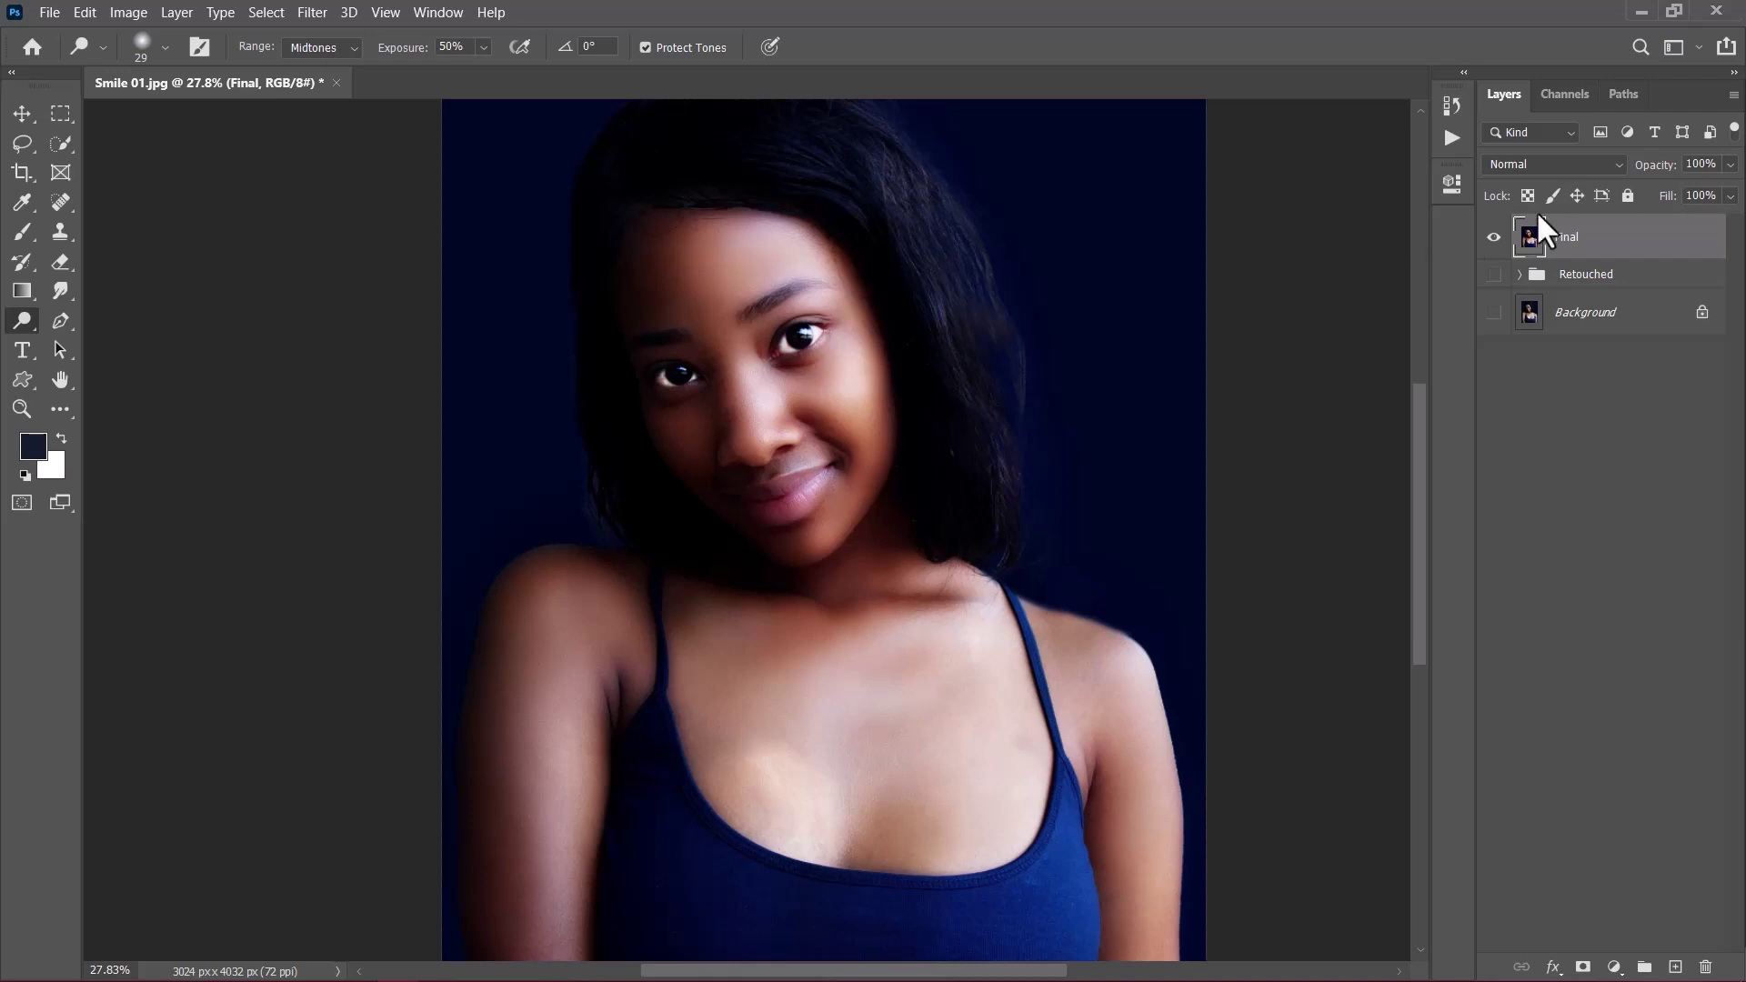
# Add a new empty layer above Final and name it Texture
pyautogui.click(1676, 968)
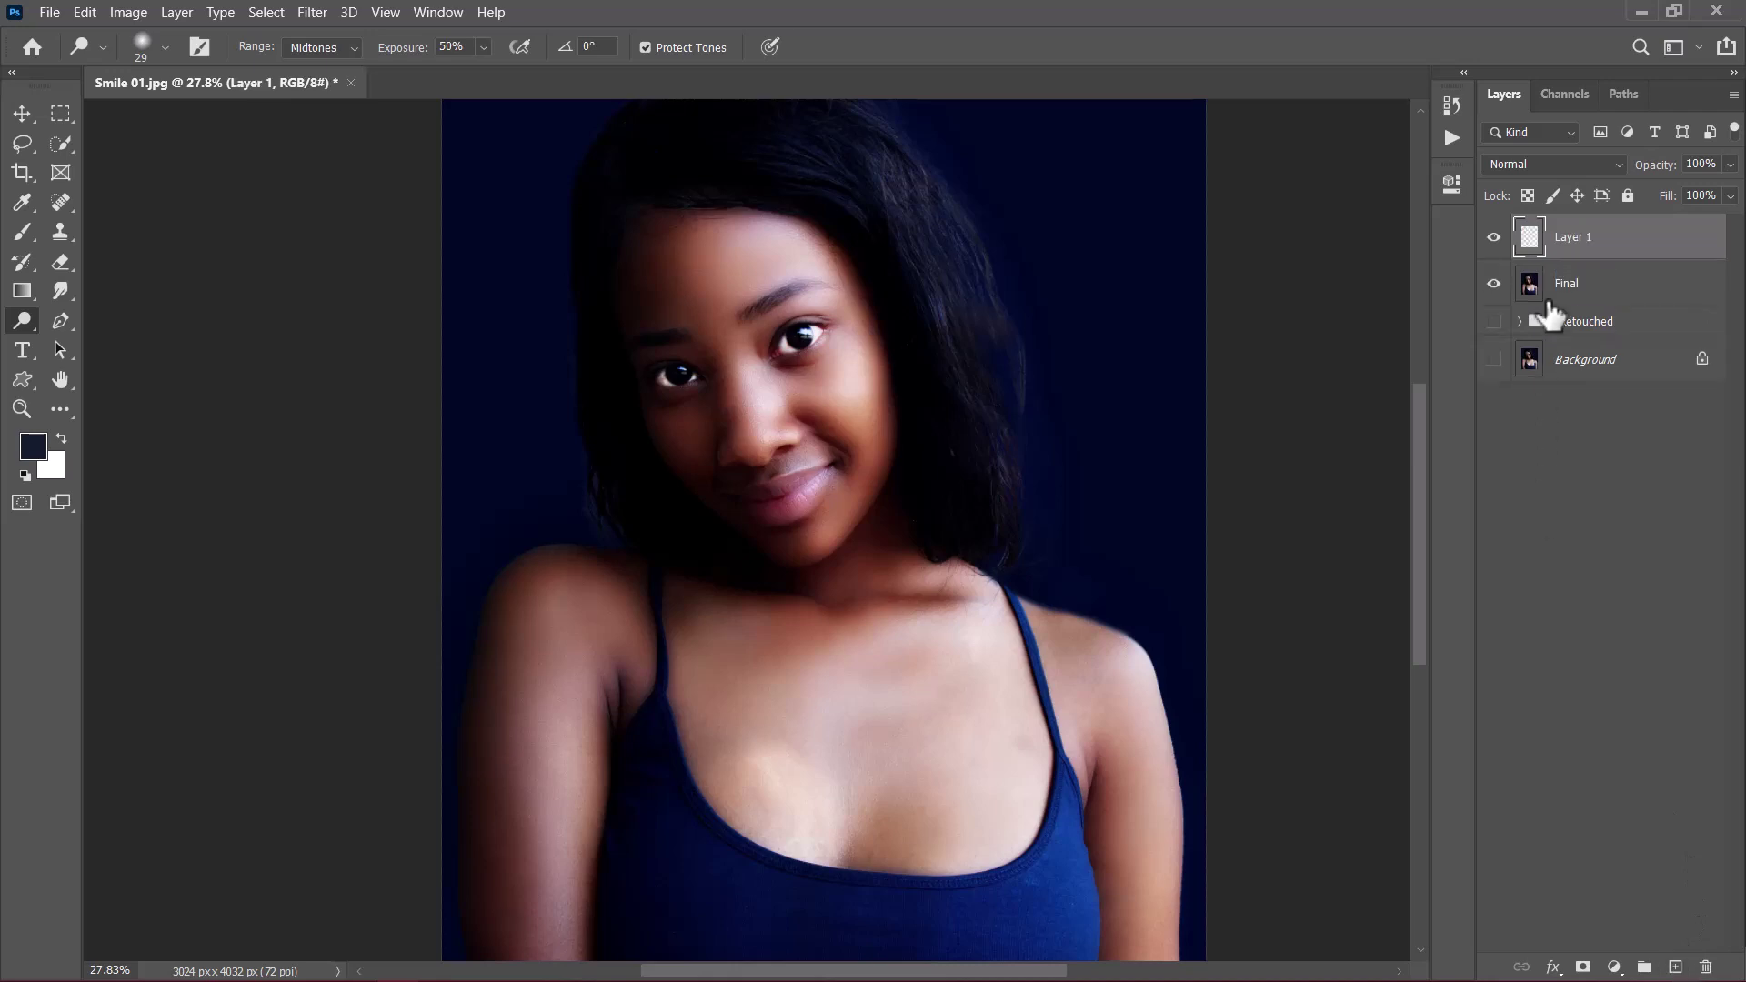
pyautogui.doubleClick(1573, 238)
pyautogui.write('Texture')
pyautogui.press('Return')
pyautogui.click(21, 112)
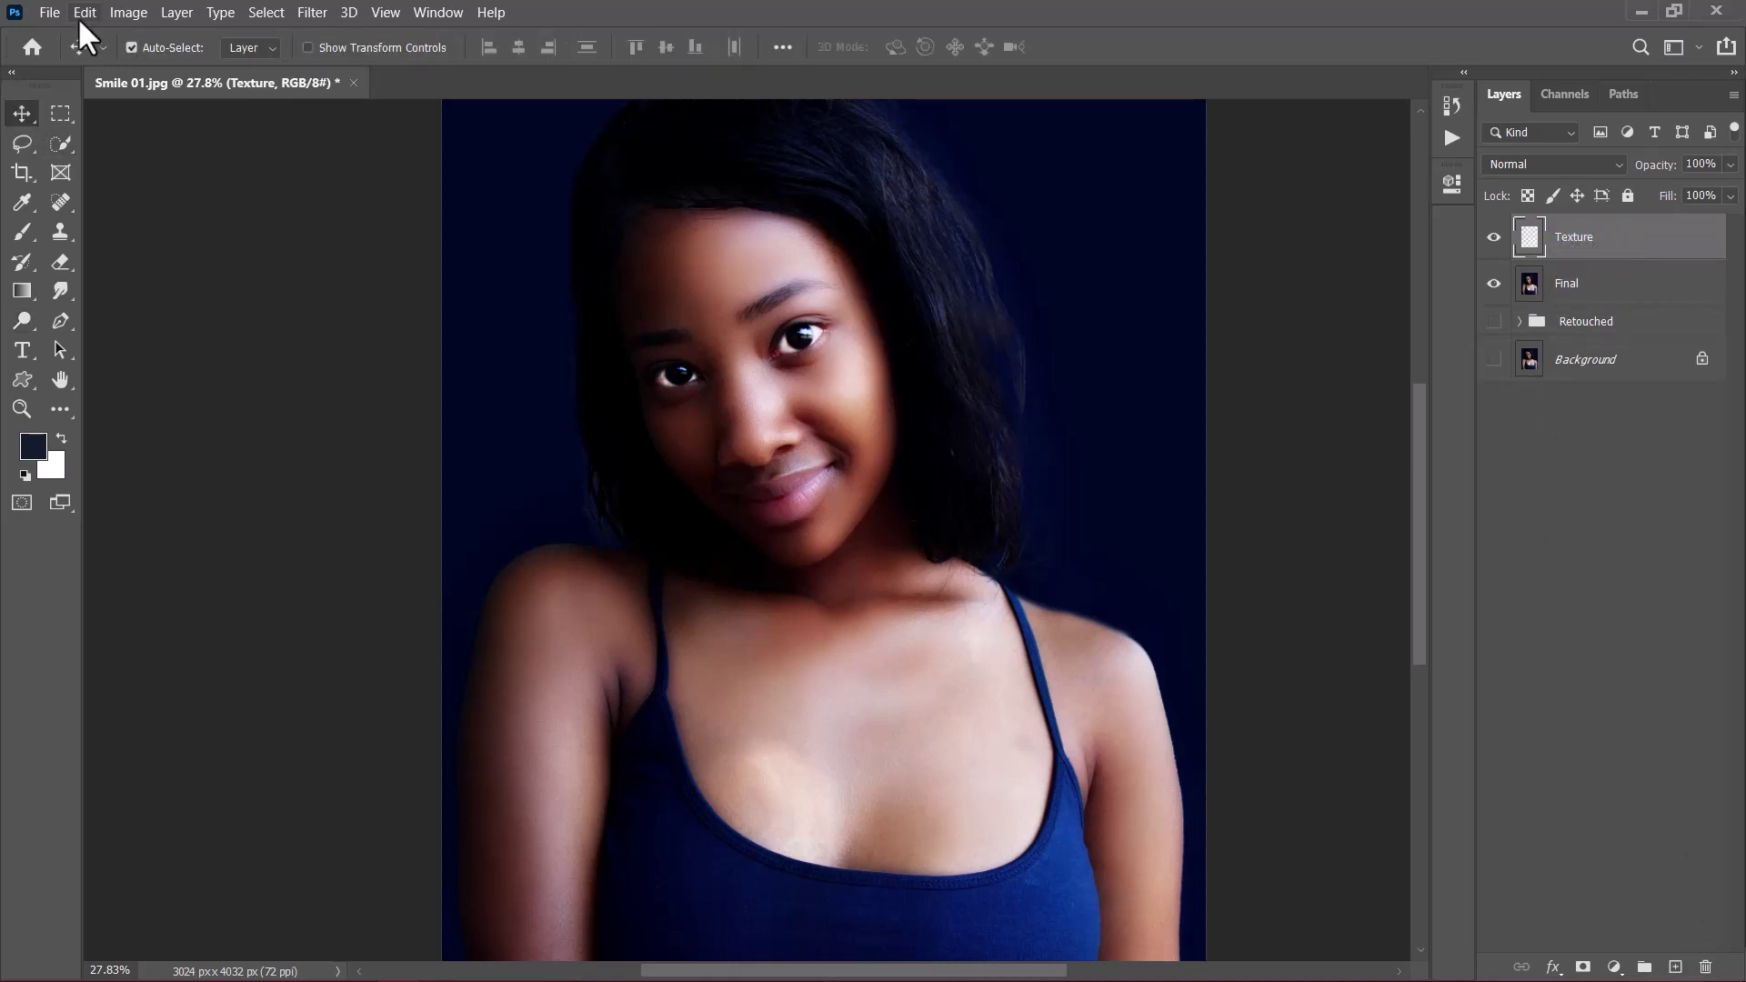
# Fill the Texture layer with 50% Gray in Normal mode at 100% opacity
pyautogui.click(78, 14)
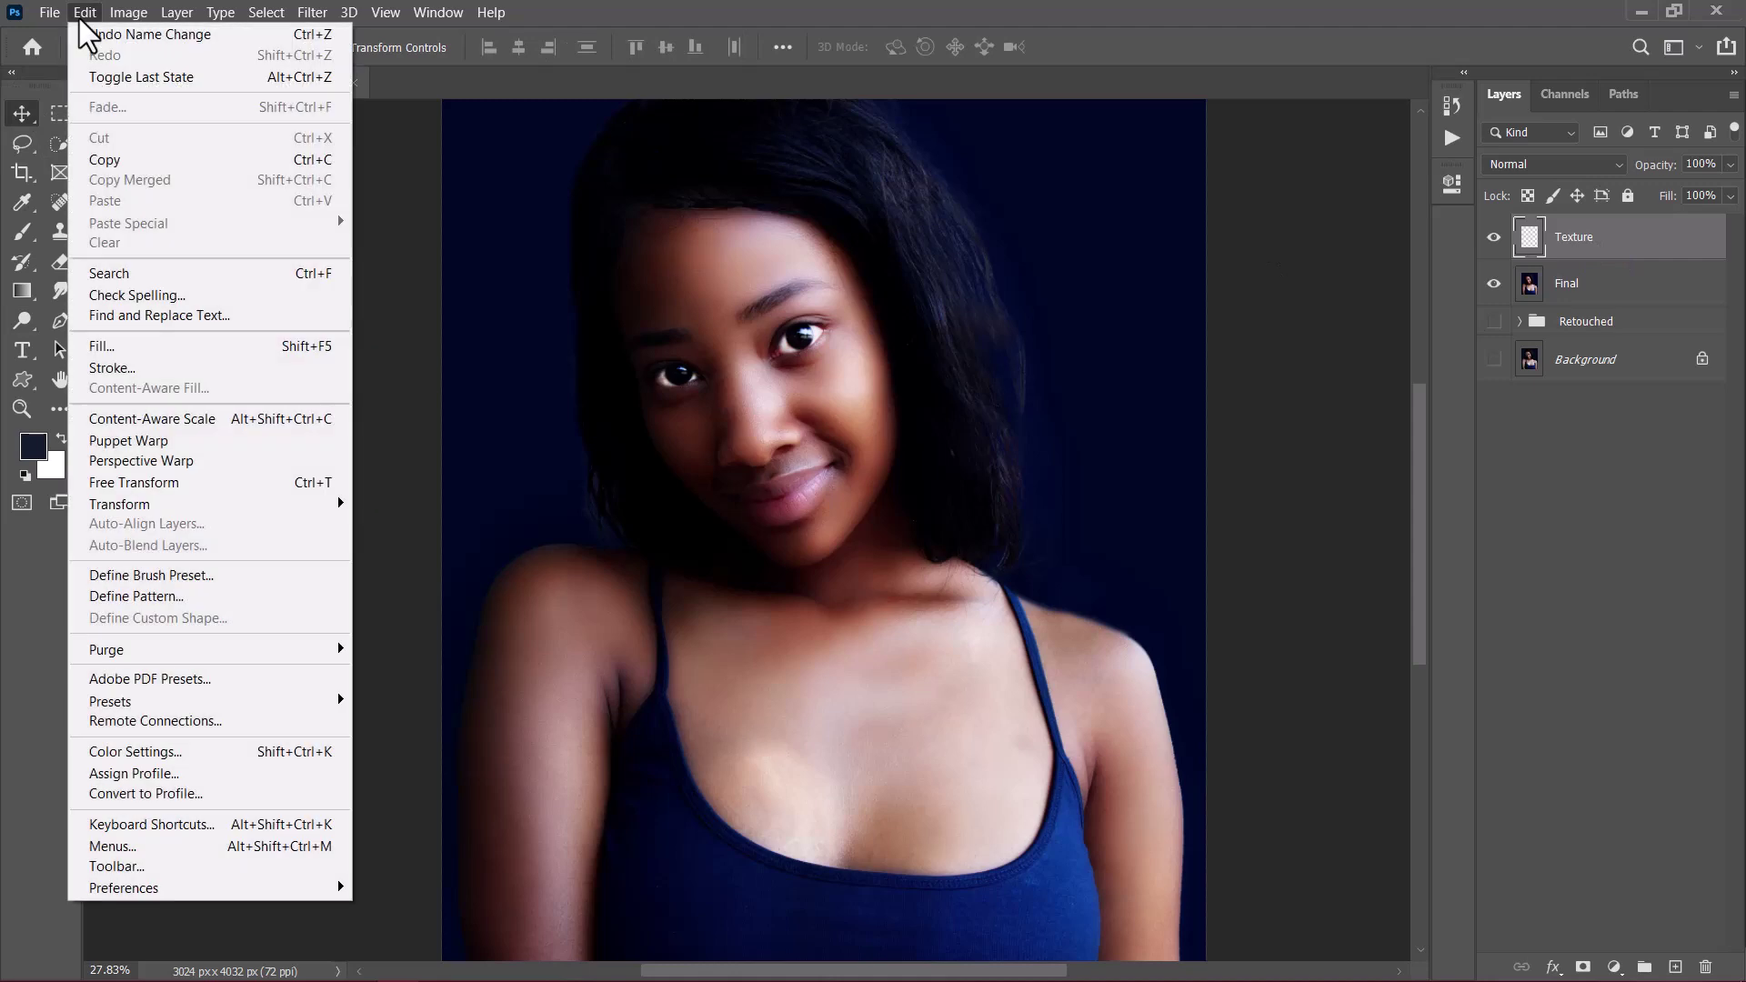
pyautogui.click(107, 344)
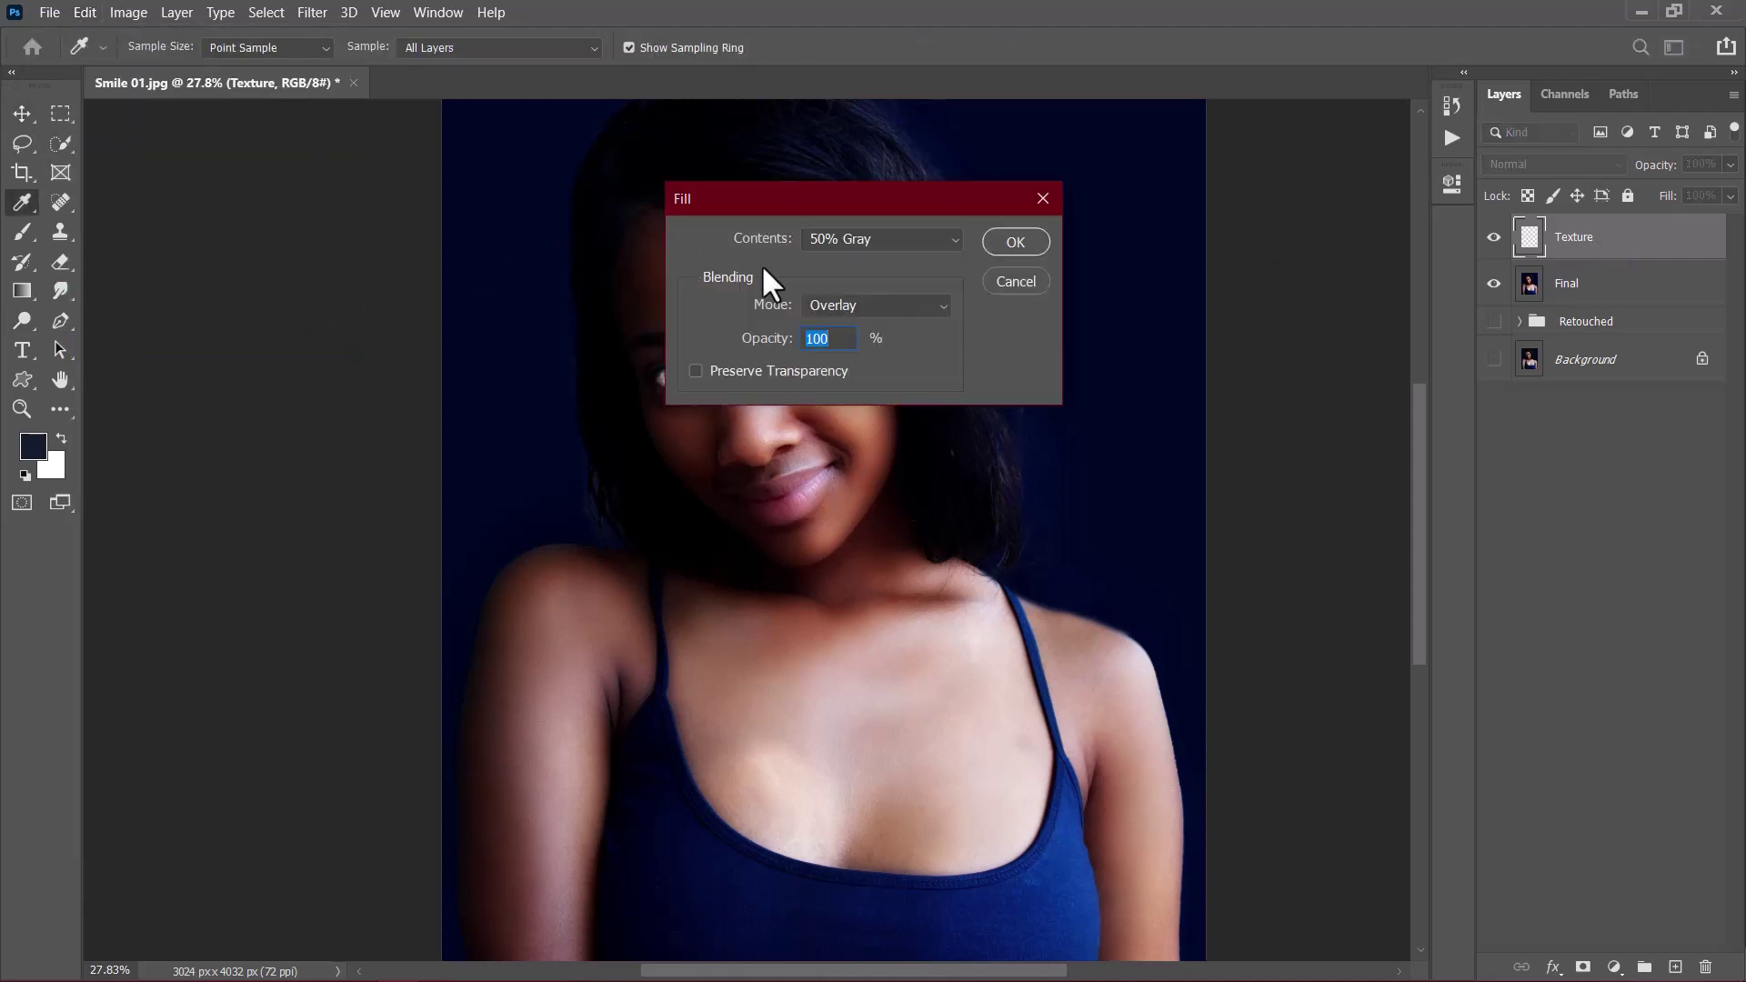
pyautogui.click(860, 238)
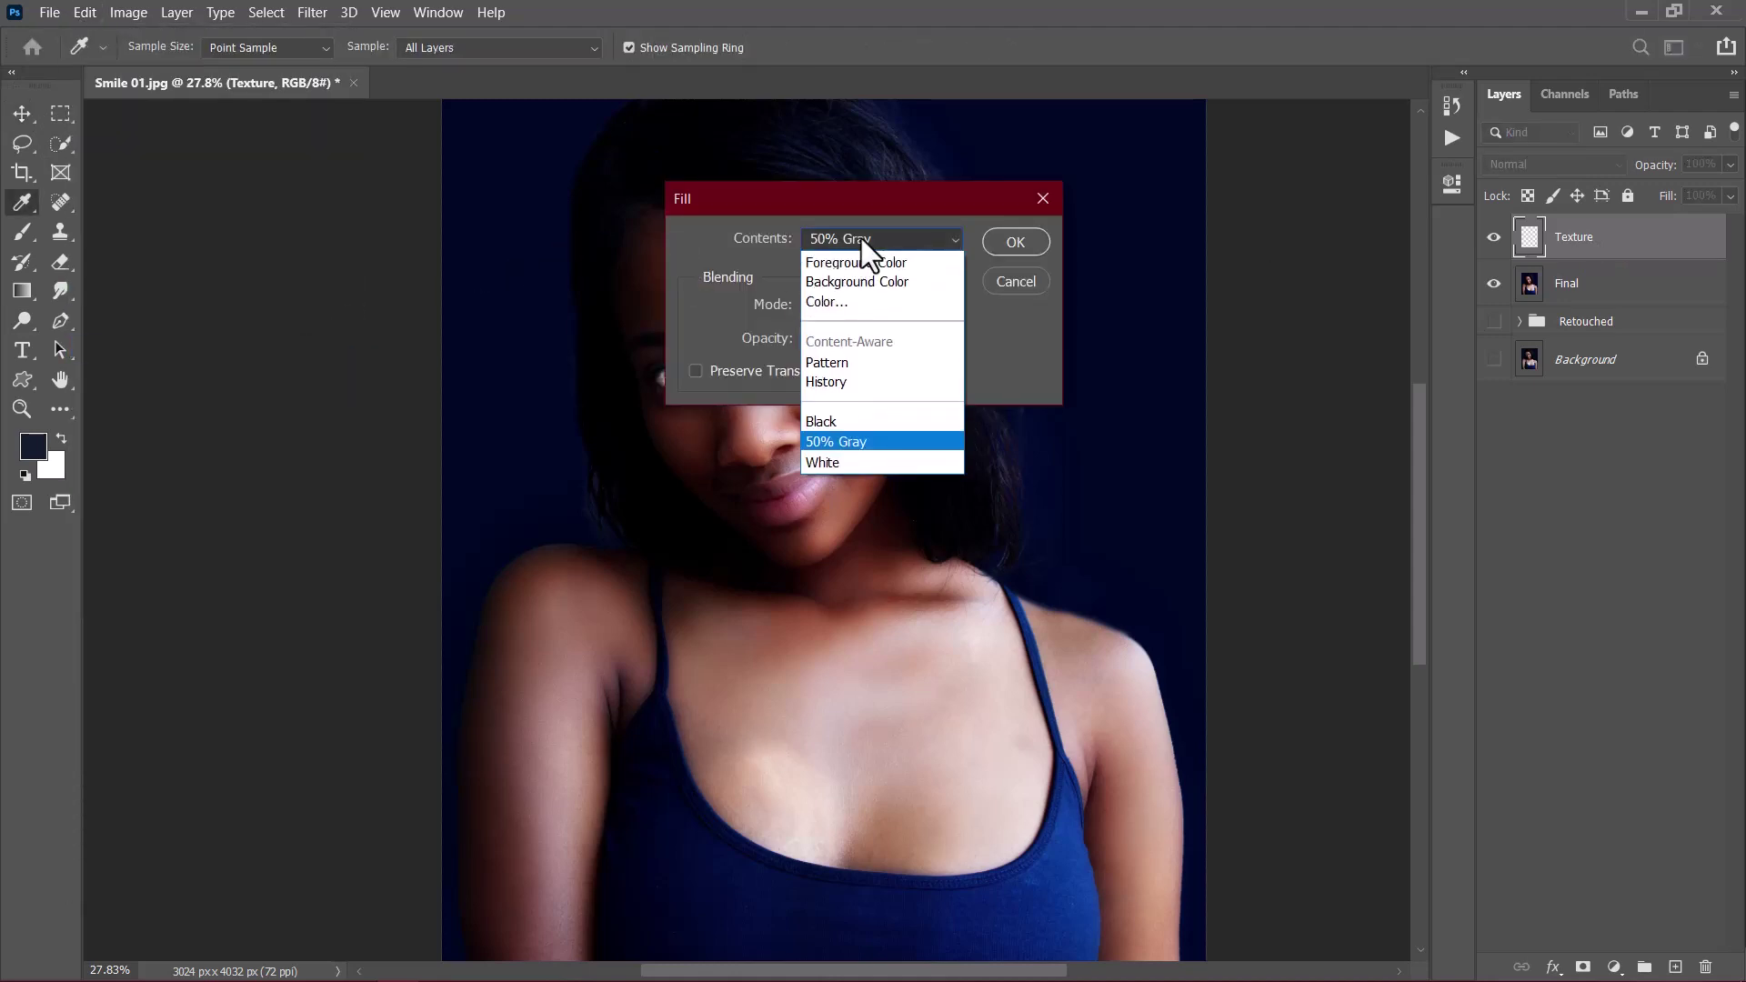
pyautogui.click(848, 440)
pyautogui.click(854, 301)
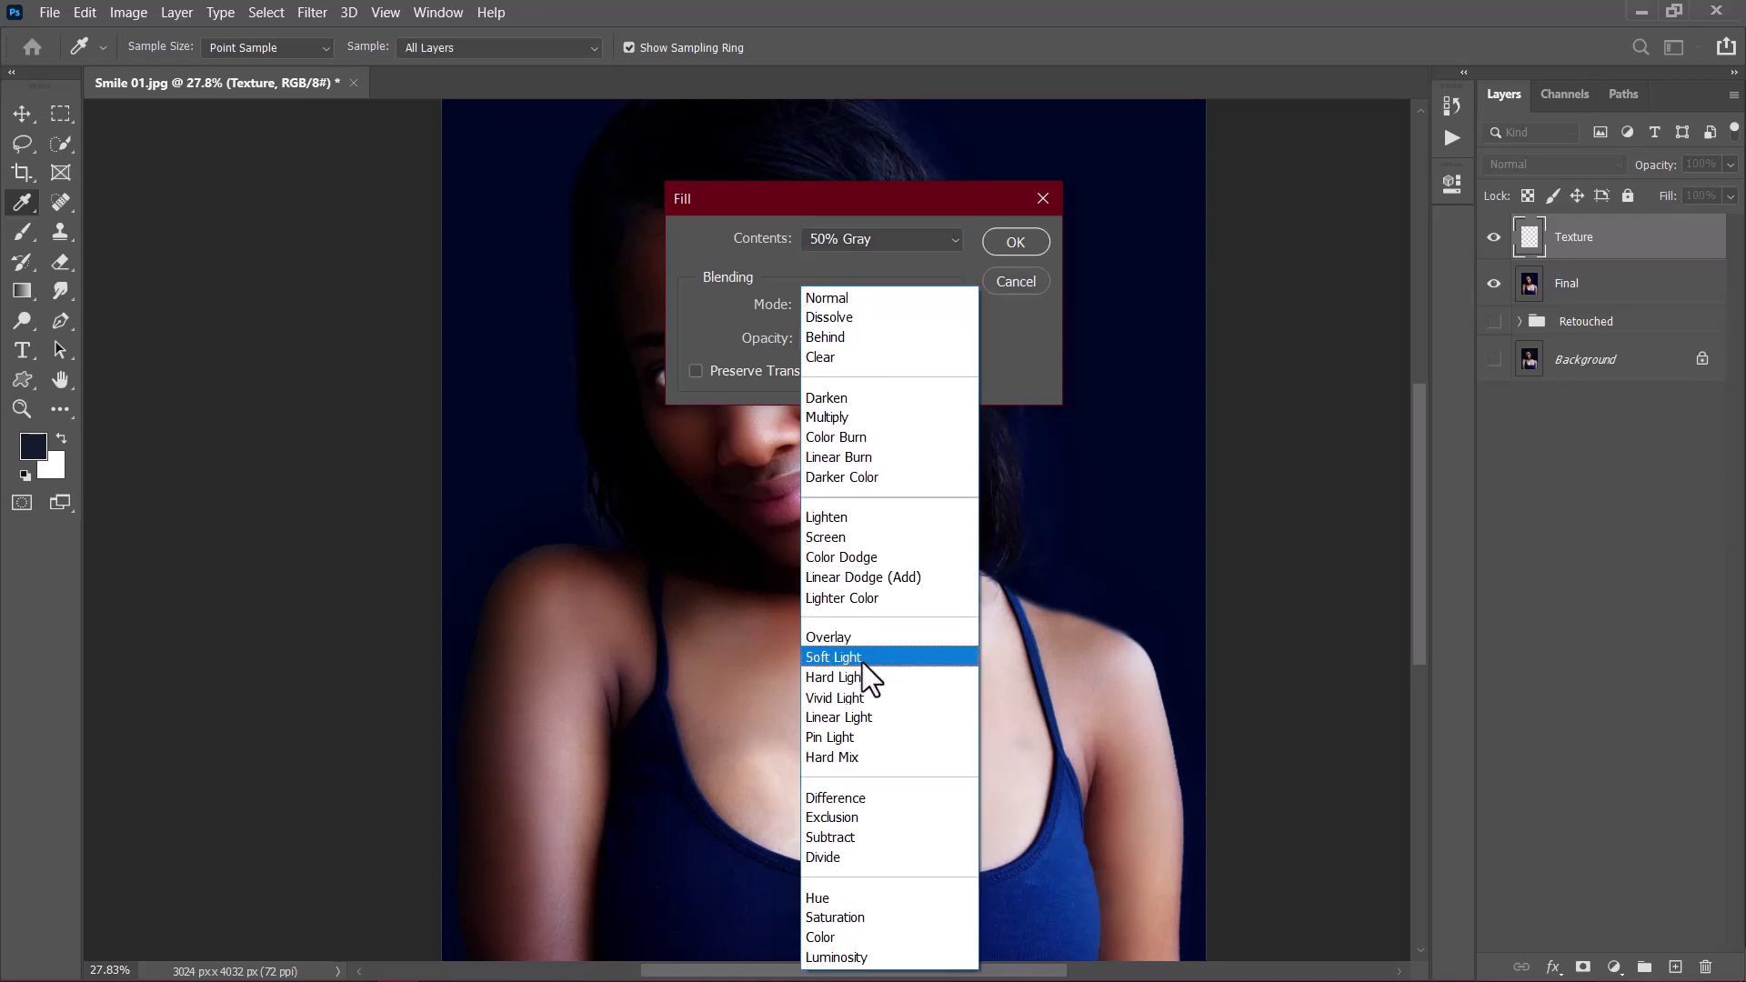
pyautogui.click(838, 302)
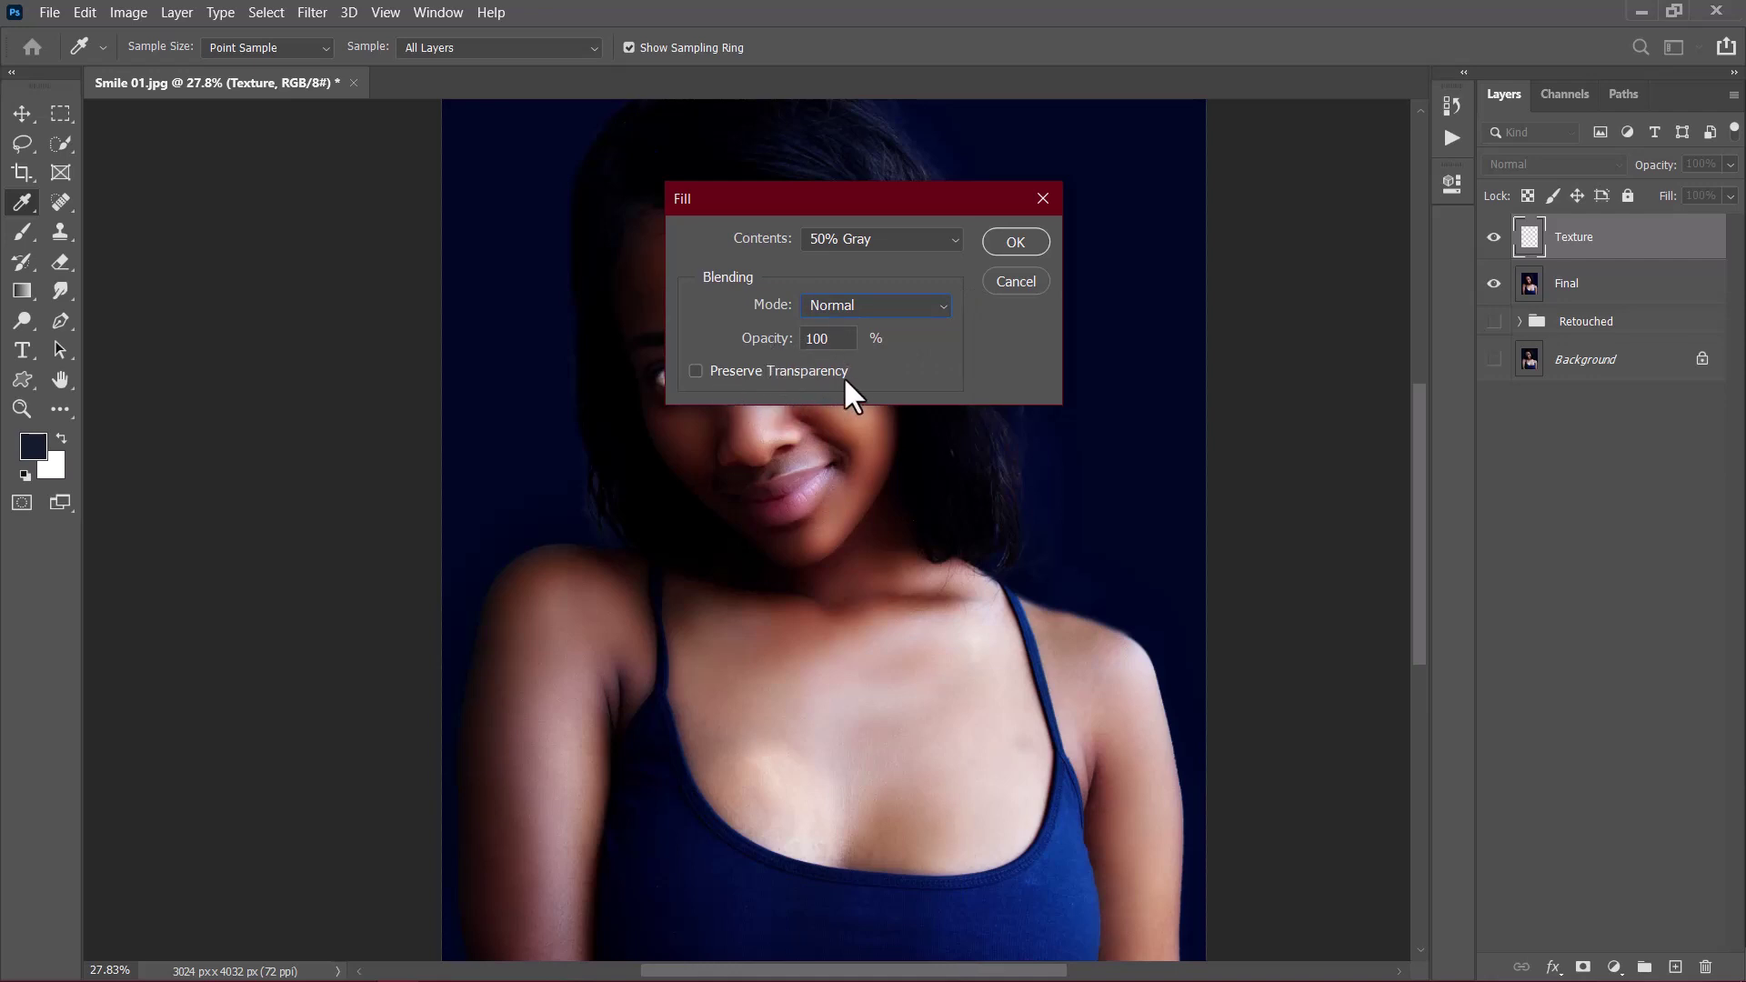
pyautogui.click(1015, 242)
# Convert the Texture layer to a smart object and set its blend mode to Overlay
pyautogui.rightClick(1599, 247)
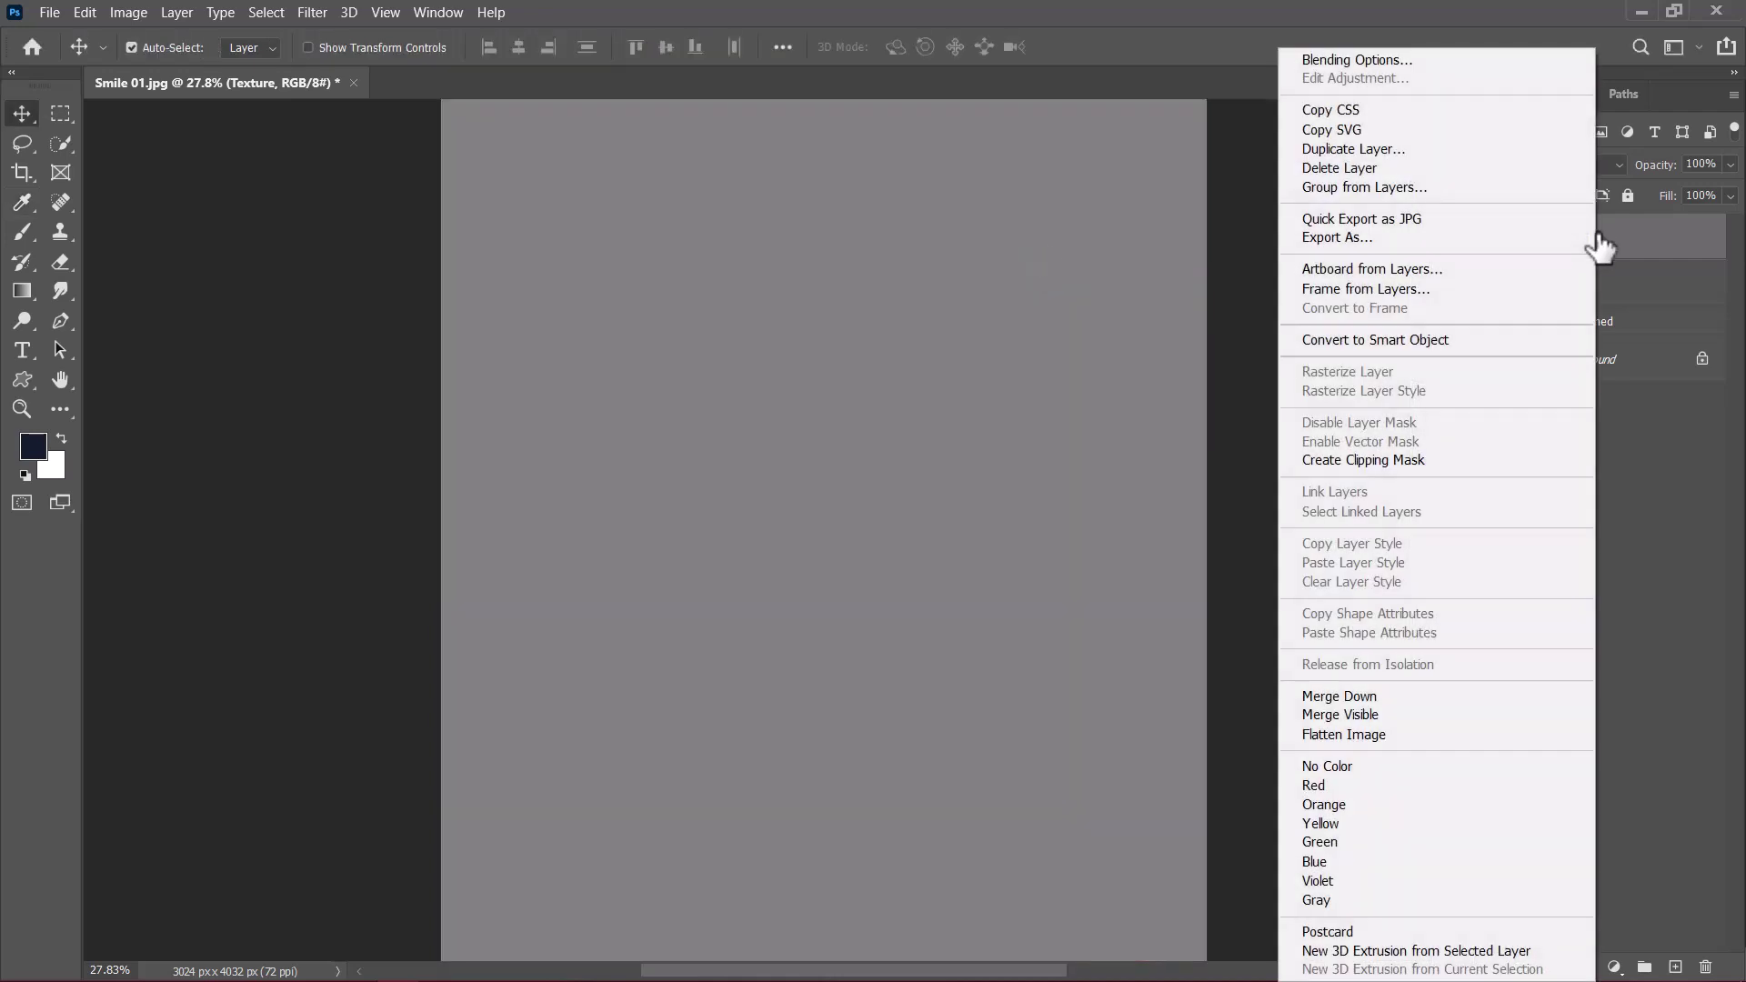
pyautogui.click(1428, 345)
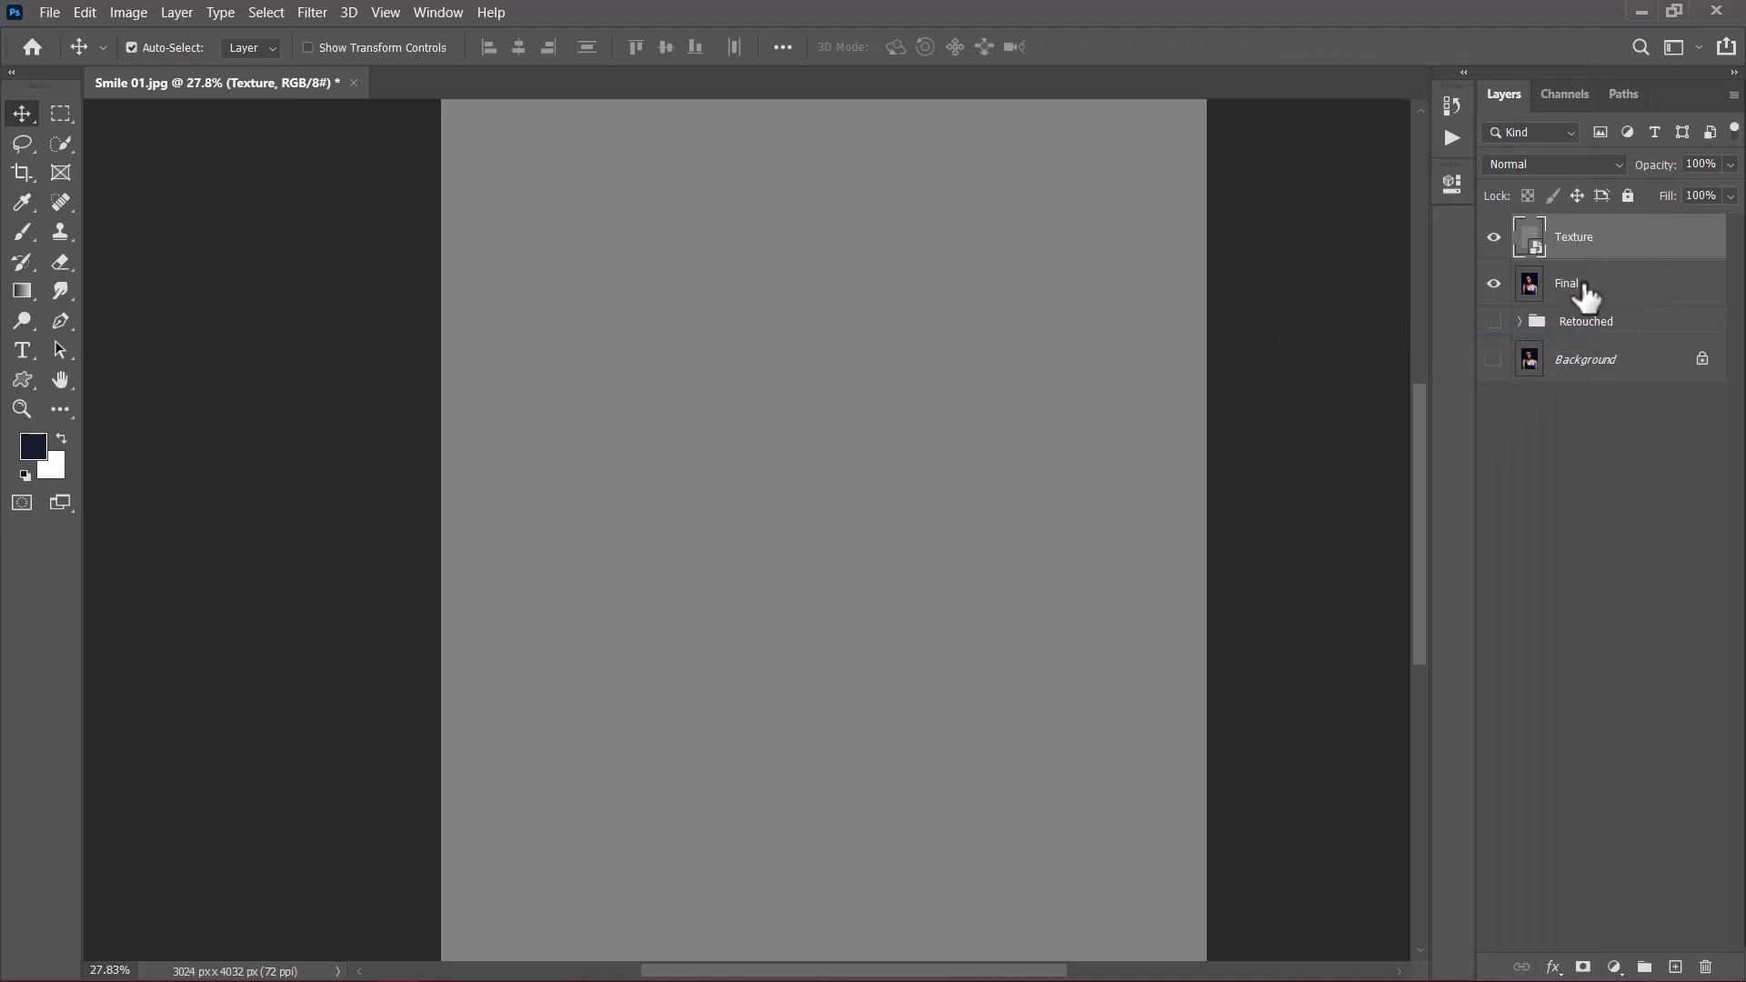
pyautogui.click(1534, 163)
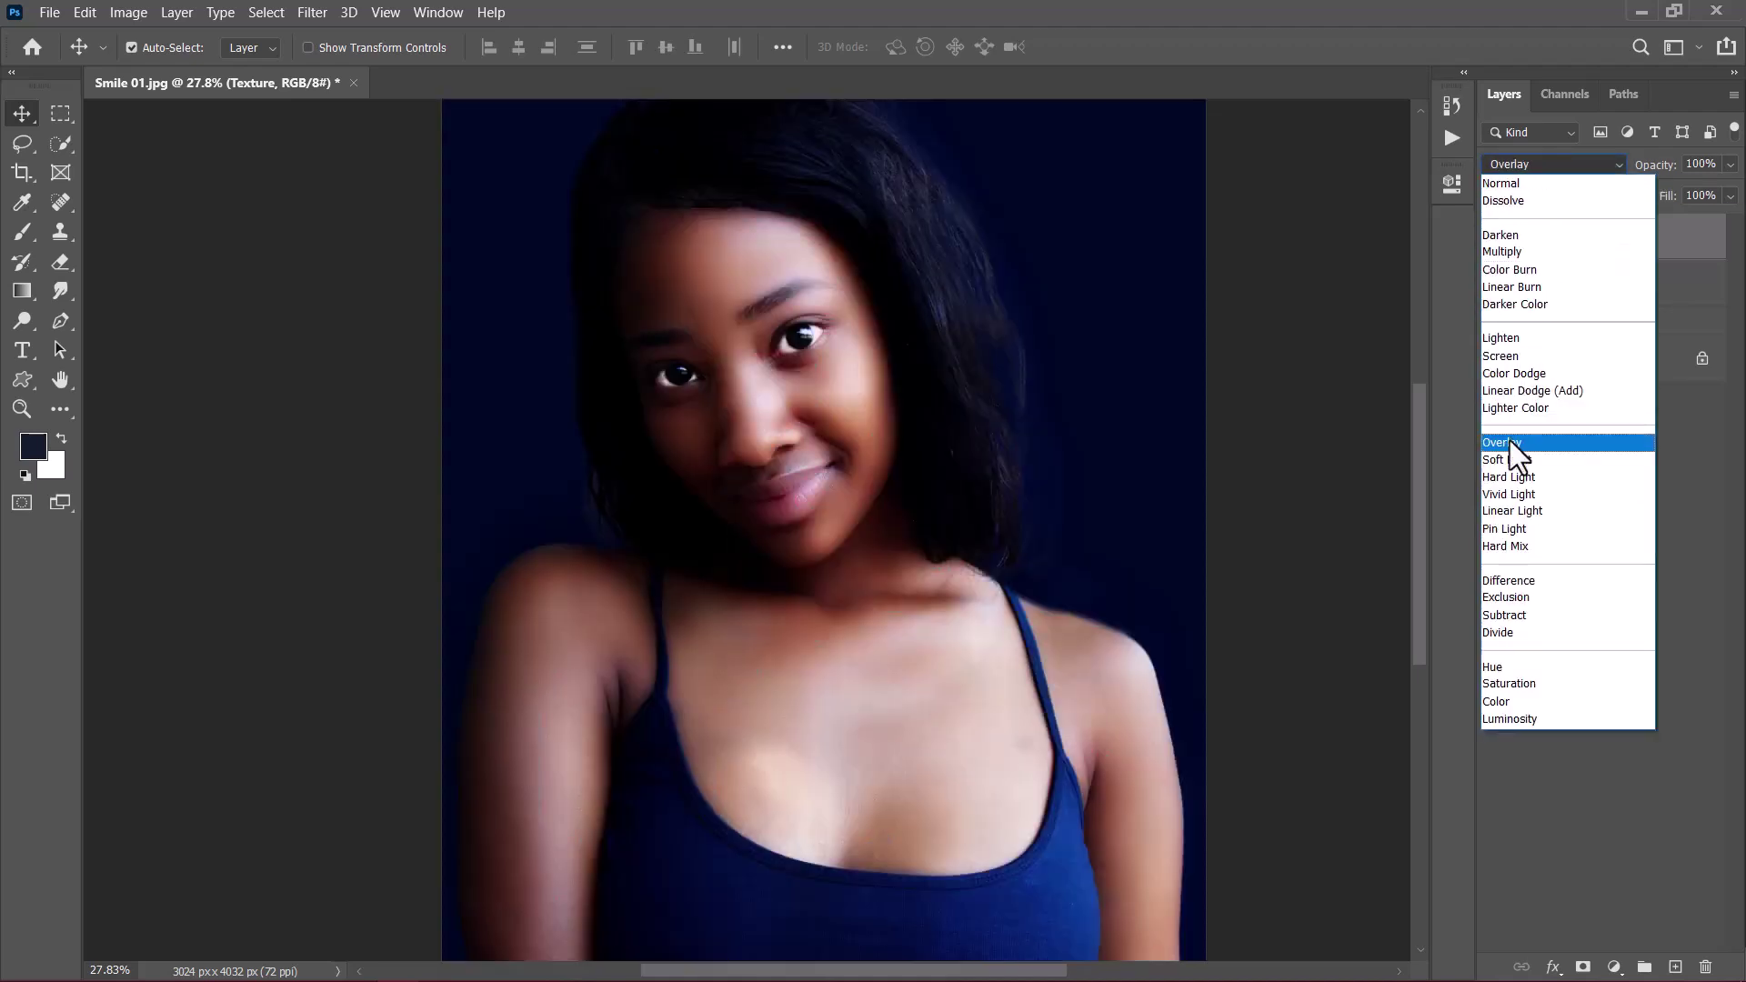
pyautogui.click(1510, 440)
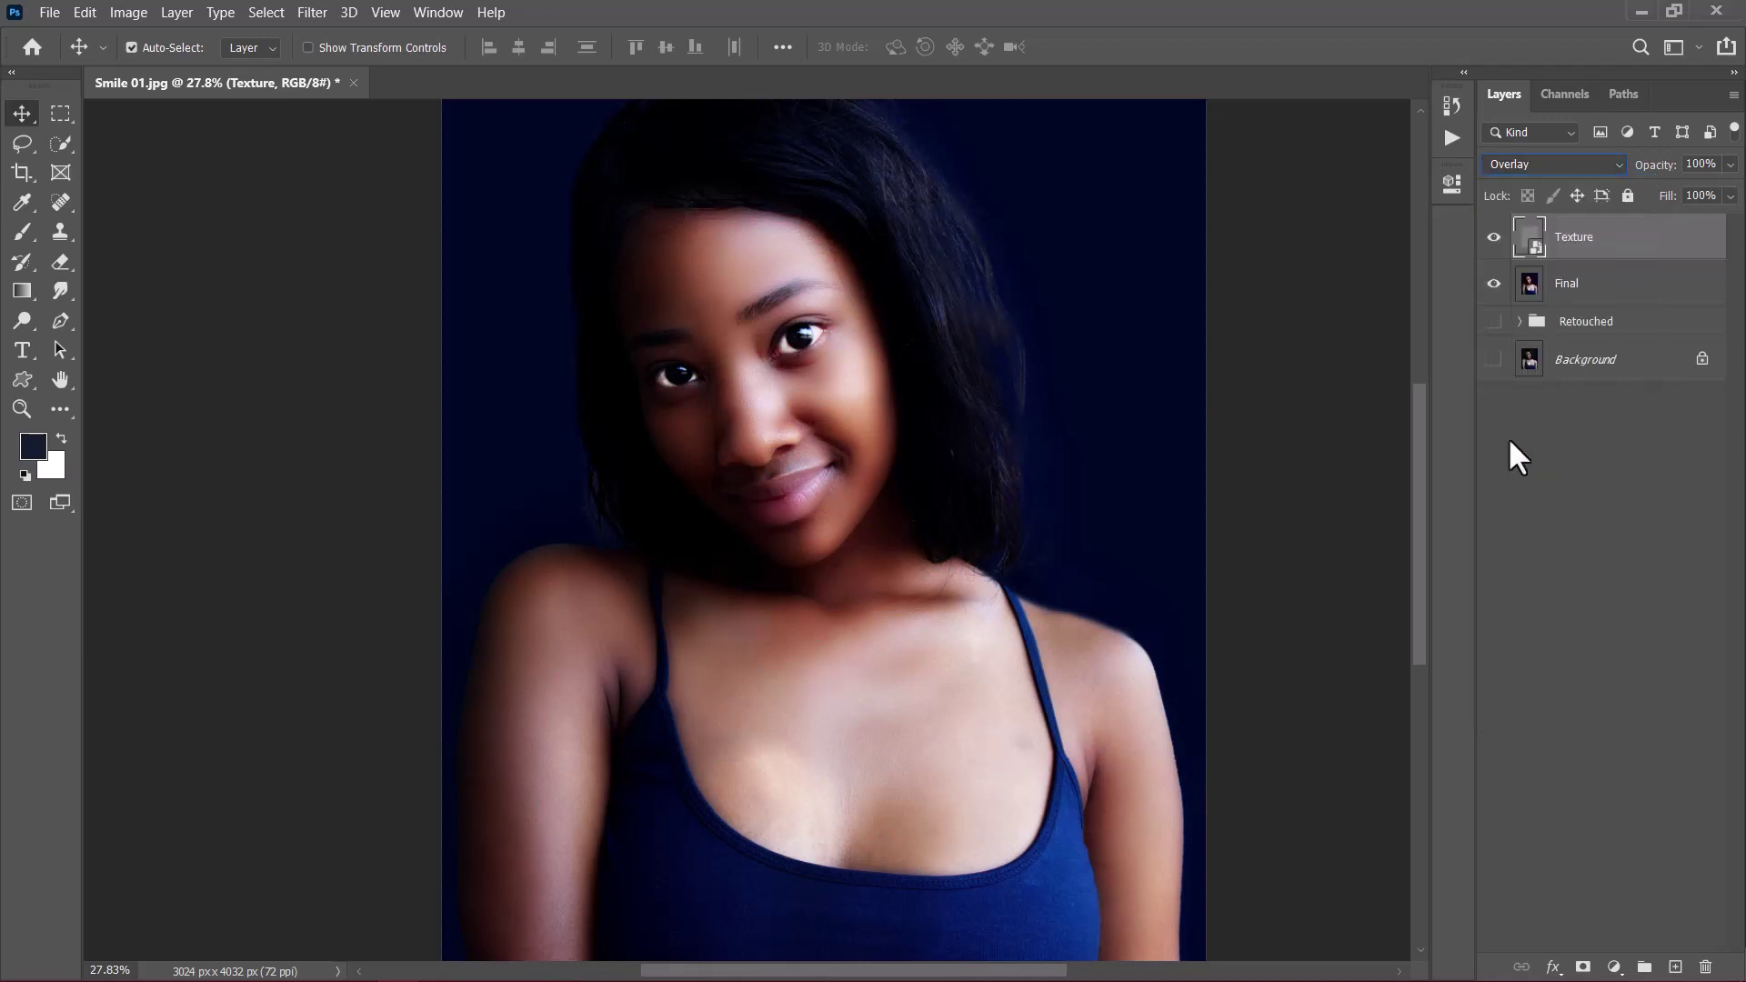
# Start a Camera Raw filter on the Texture layer and set its Grain effect to 56
pyautogui.click(312, 12)
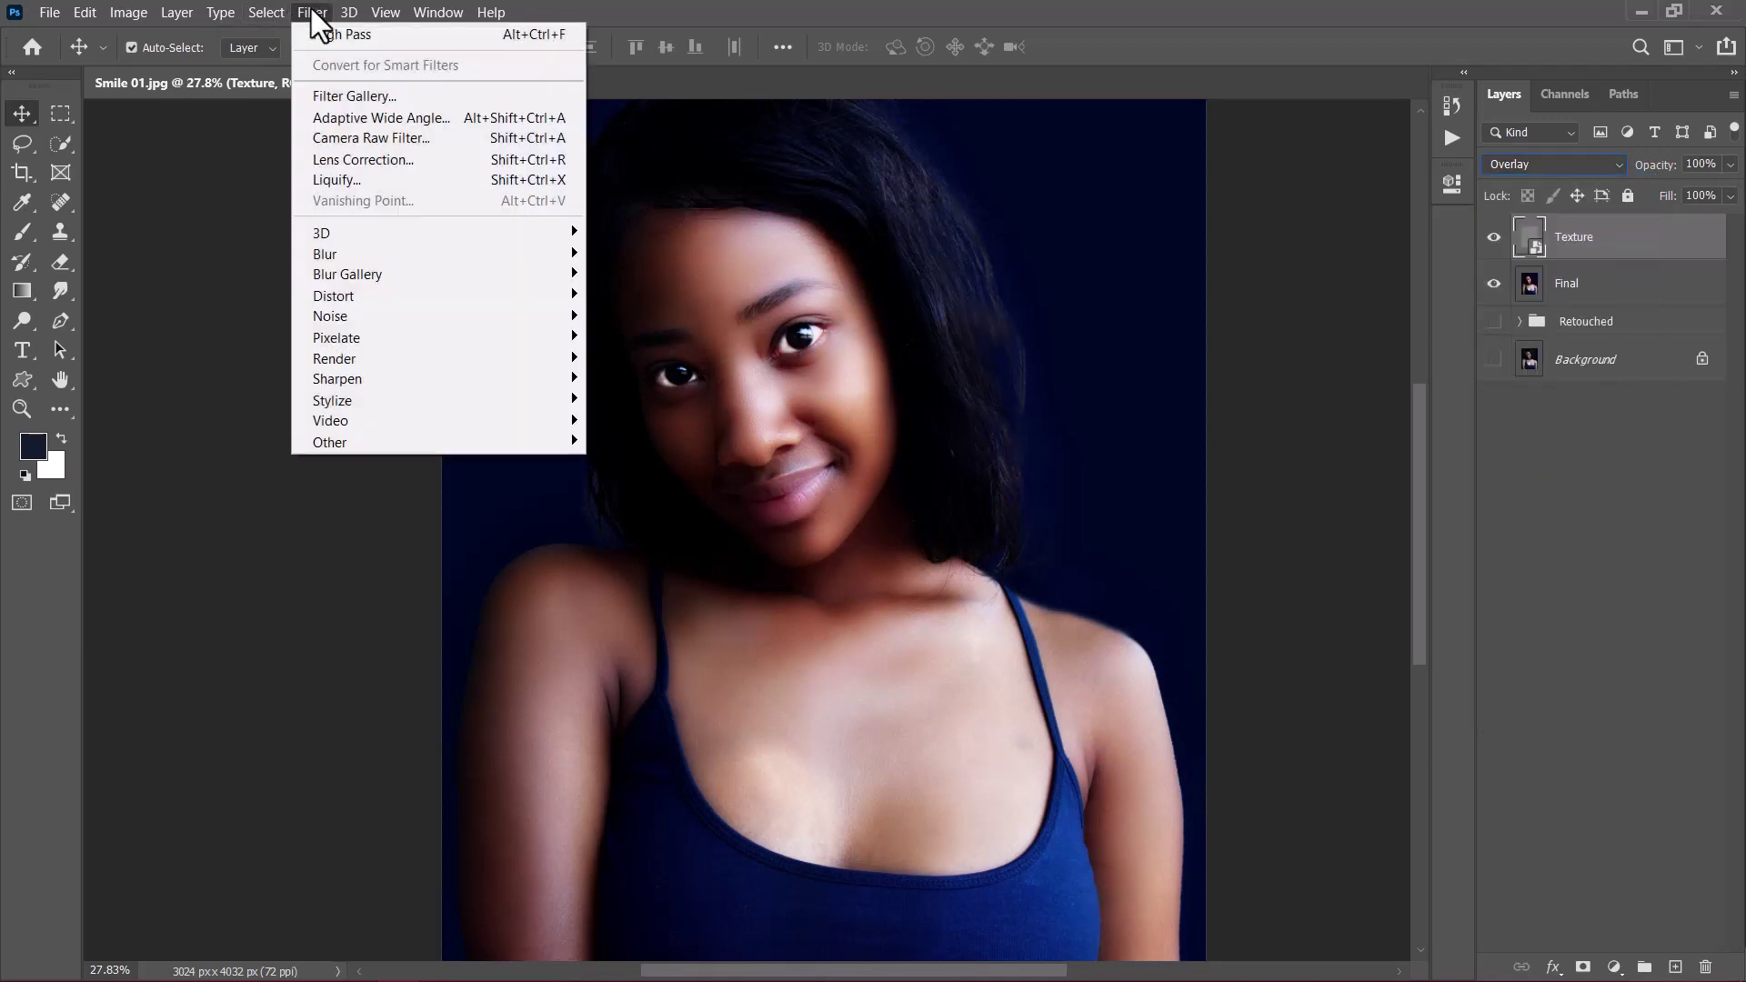
pyautogui.click(346, 137)
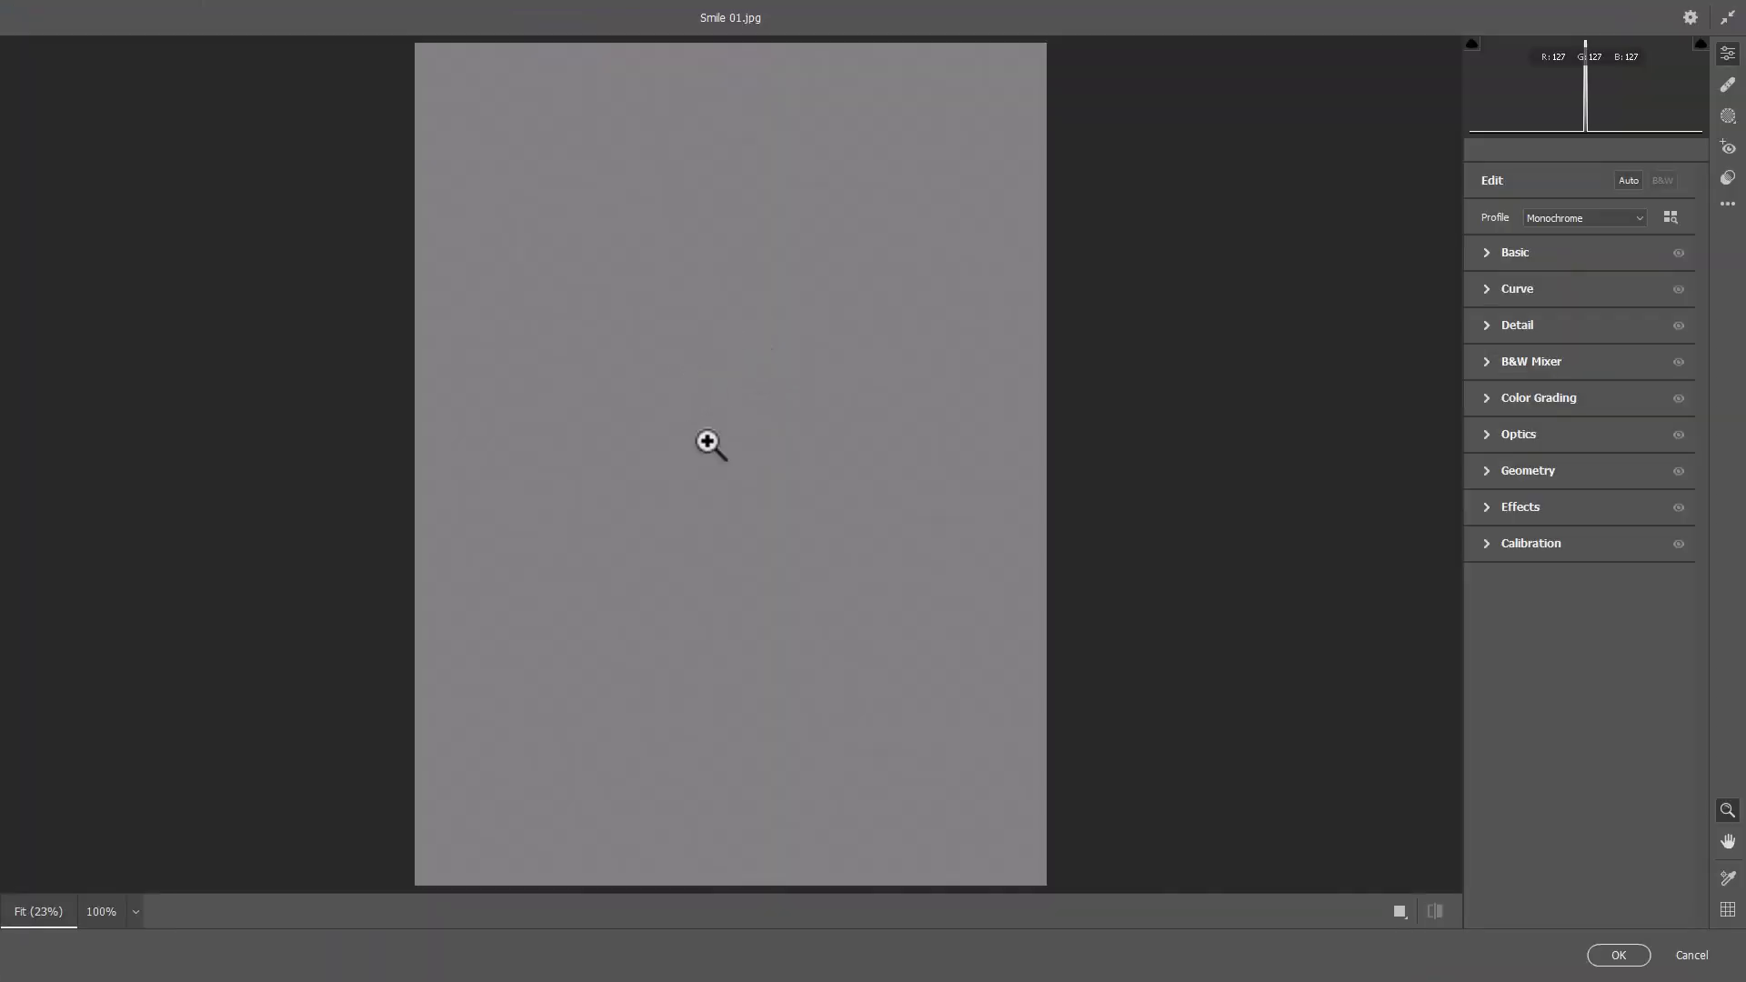
pyautogui.click(707, 367)
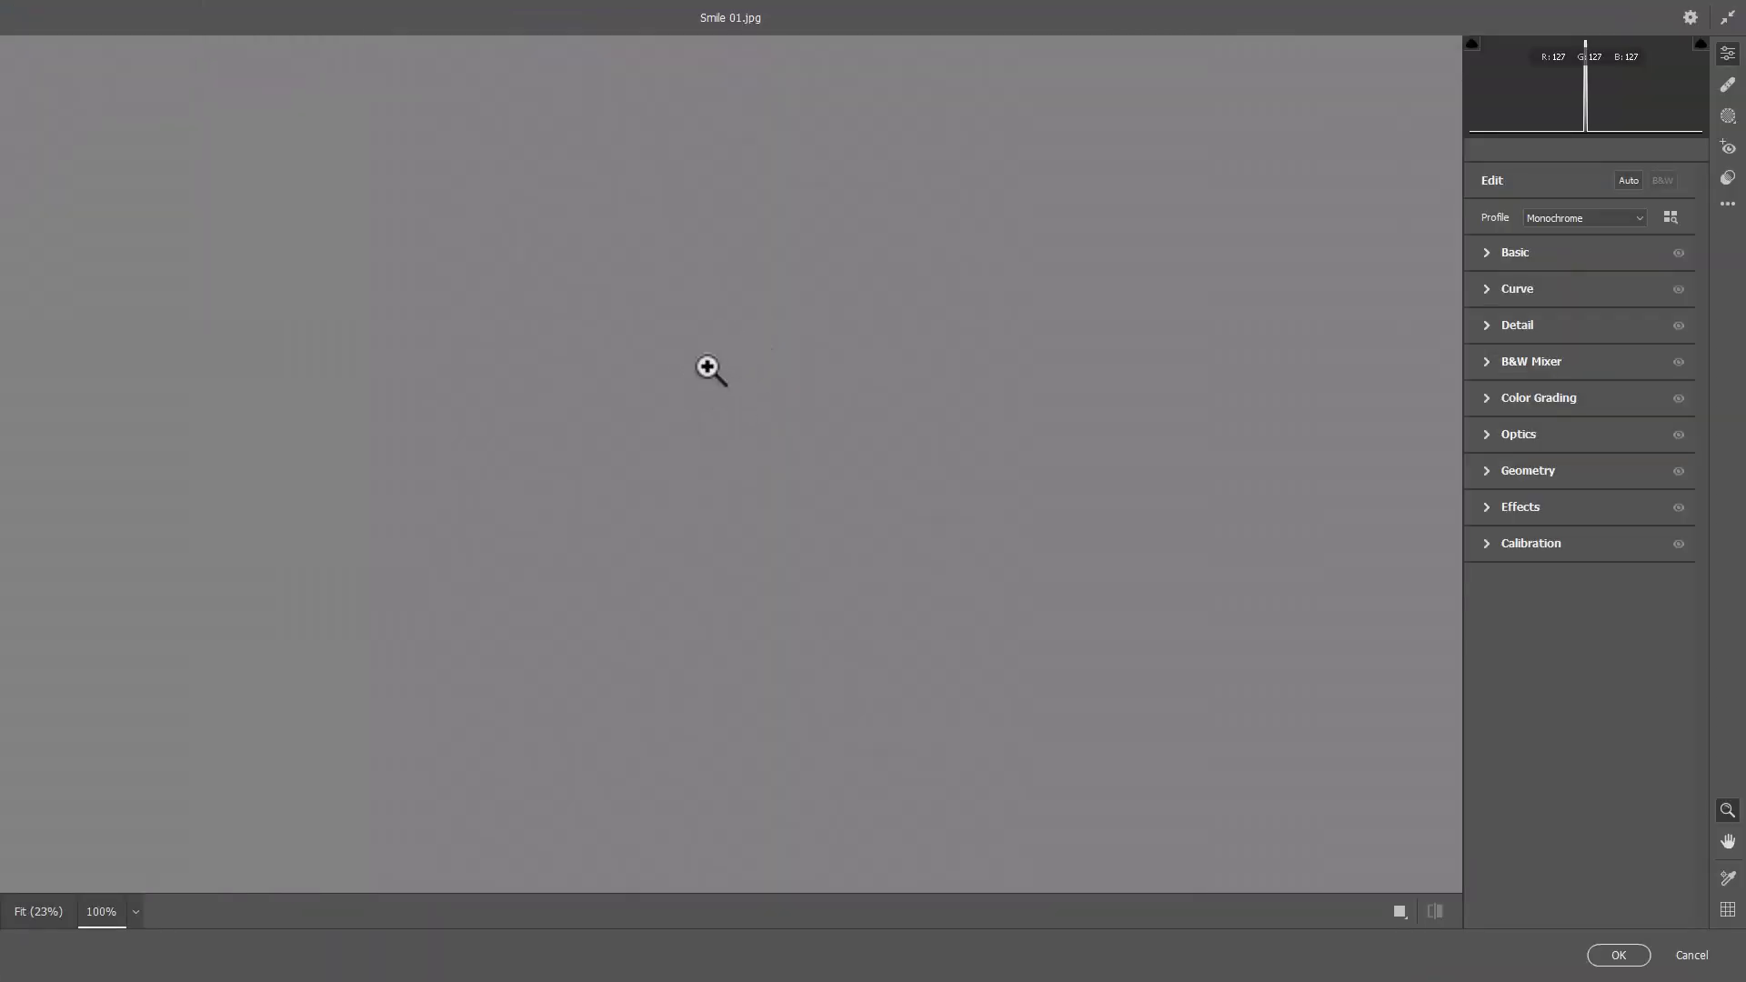
pyautogui.keyDown('alt'); pyautogui.click(707, 367); pyautogui.keyUp('alt')
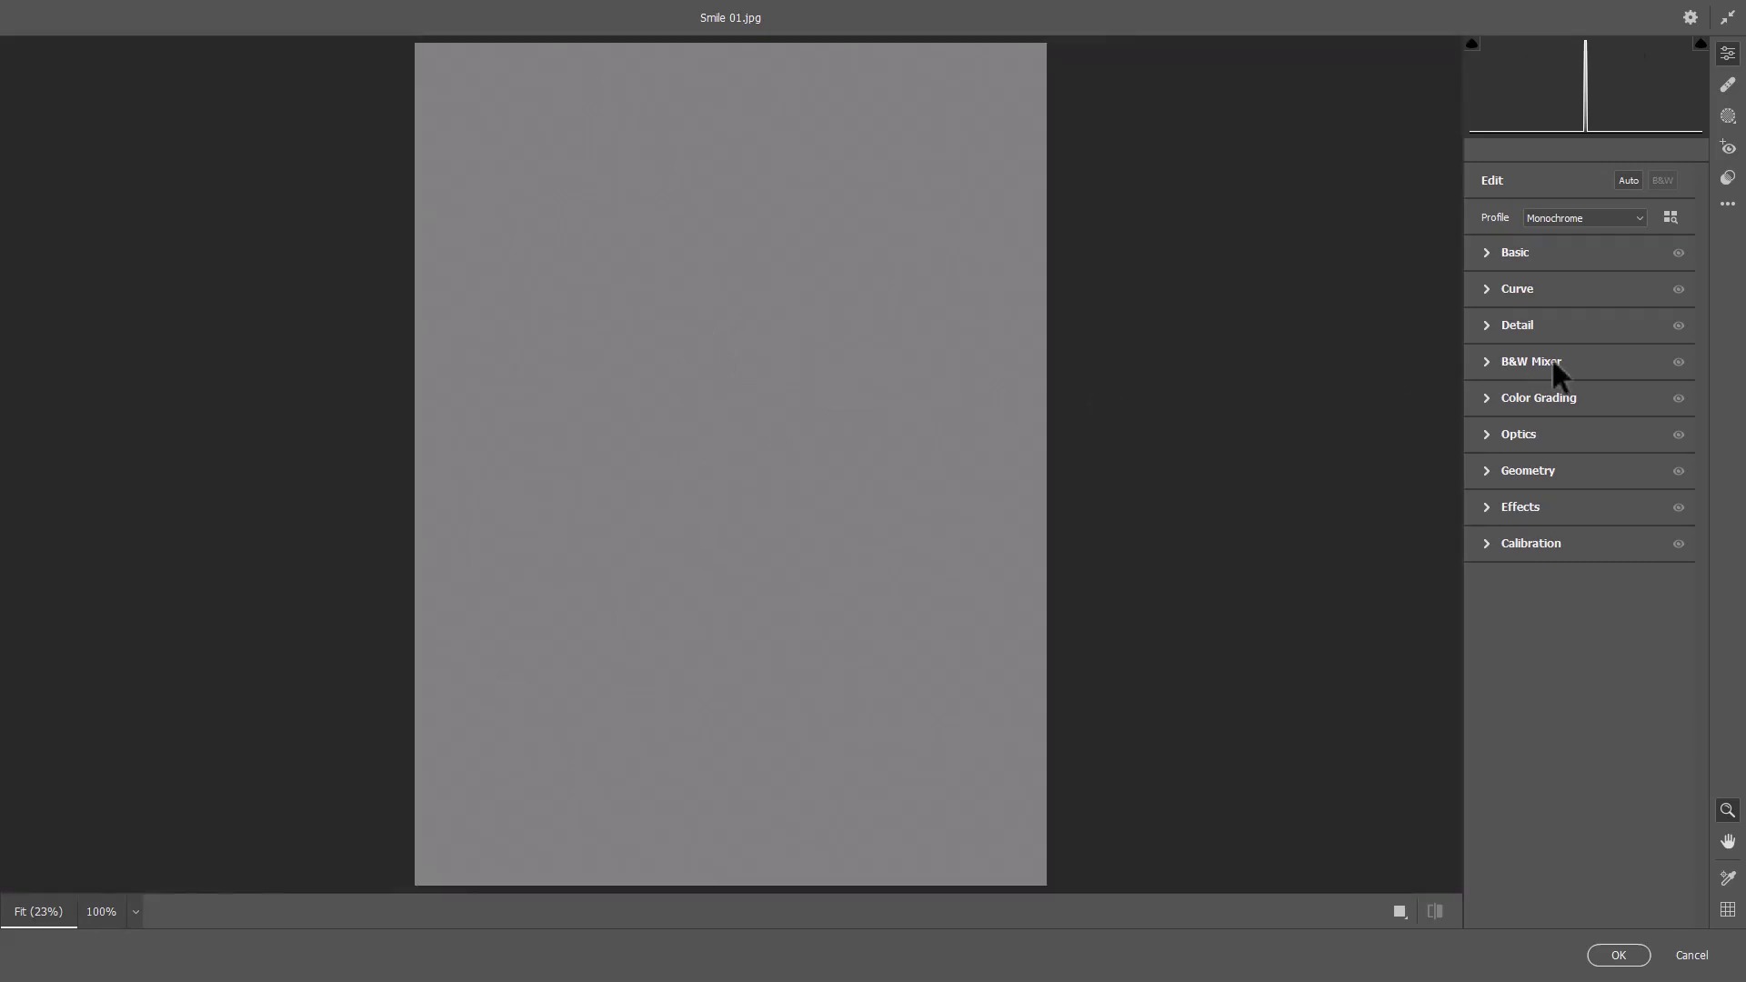
pyautogui.click(1486, 507)
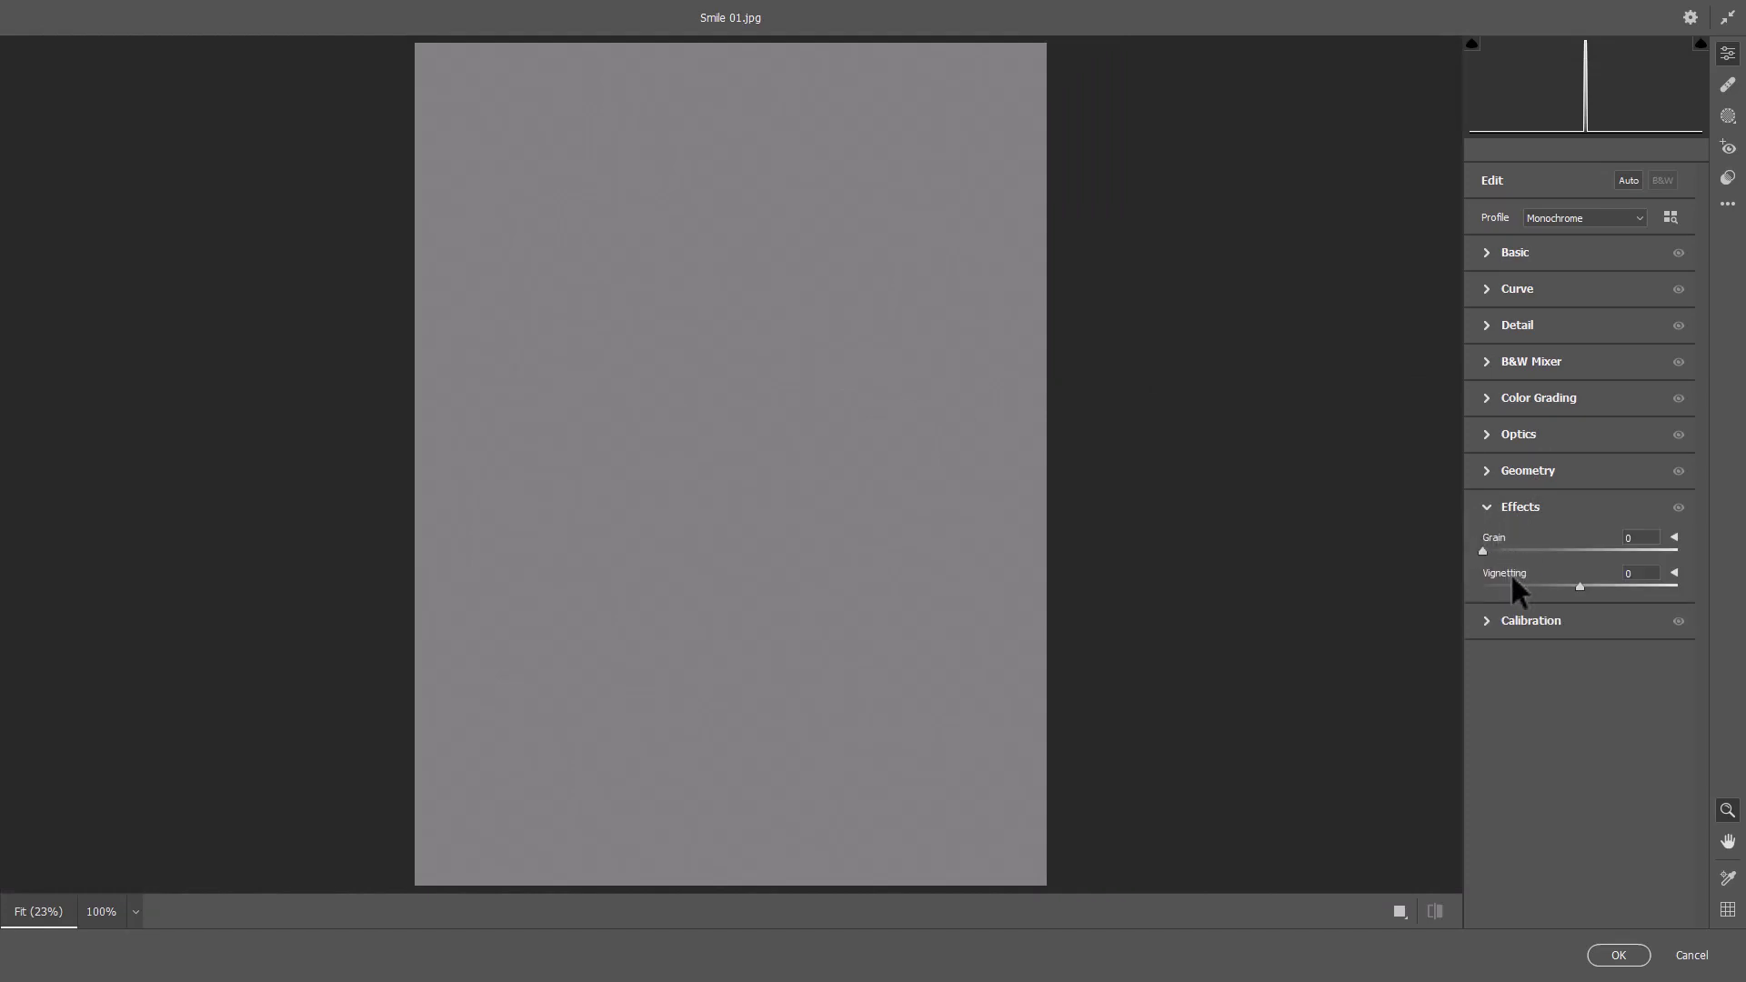
pyautogui.click(1673, 536)
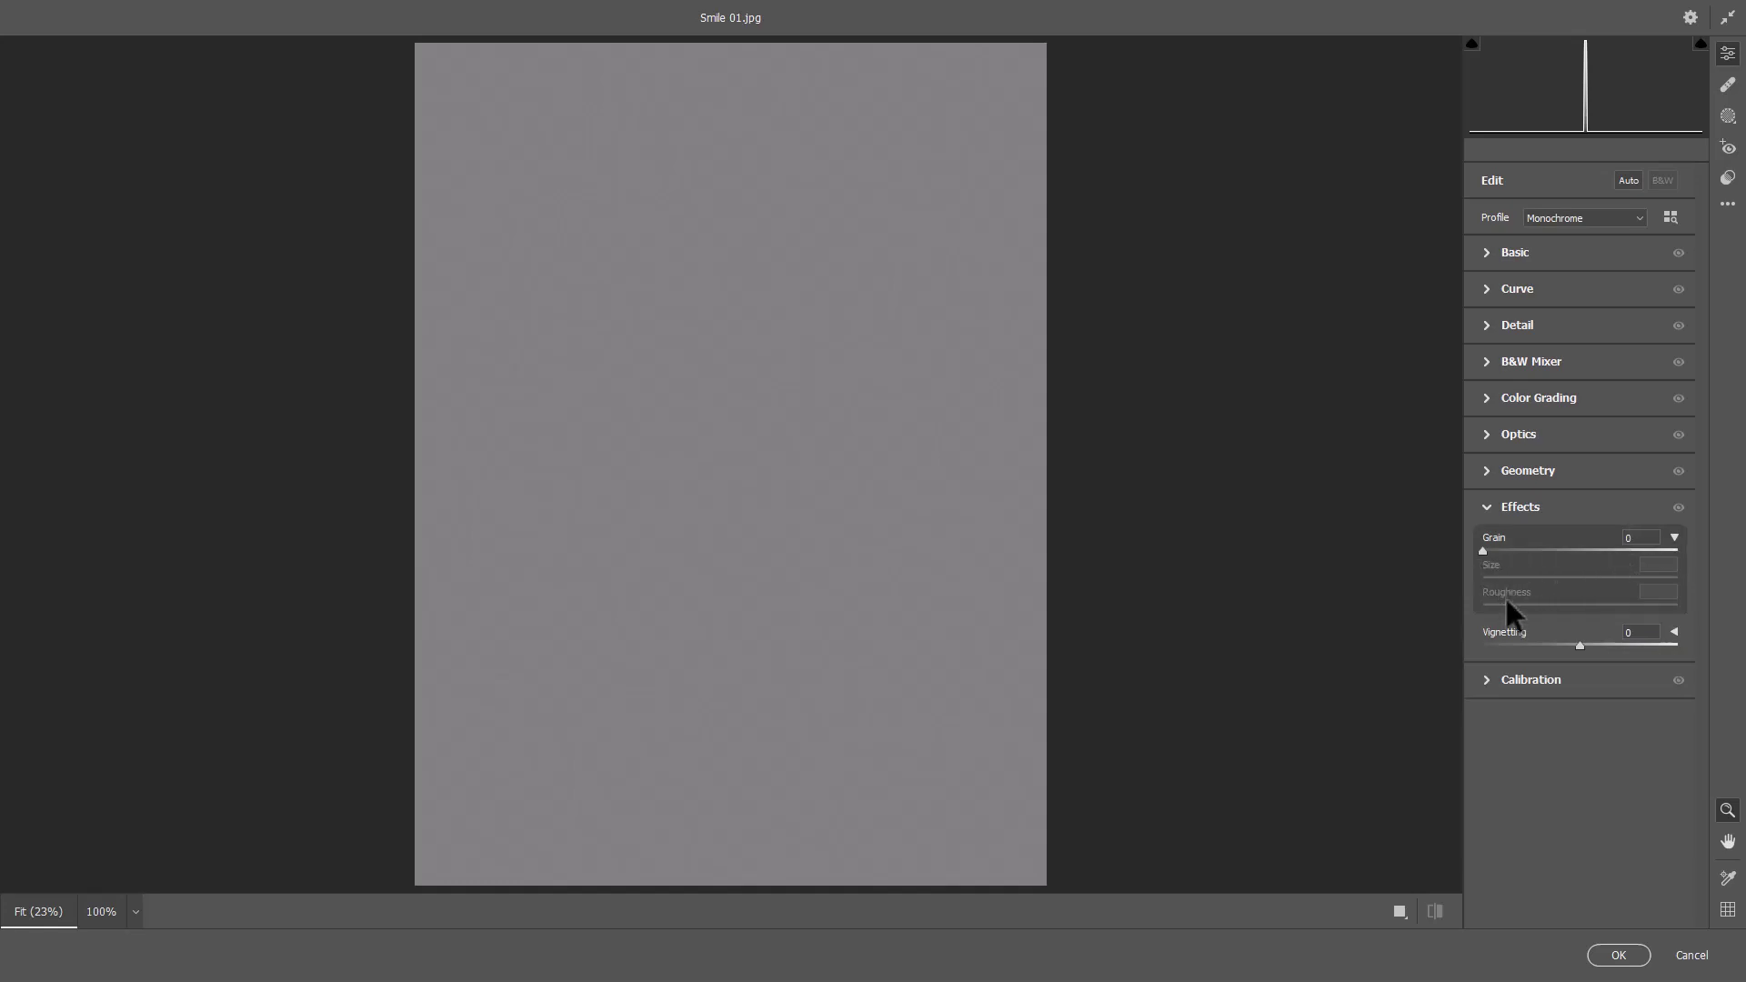
pyautogui.click(762, 488)
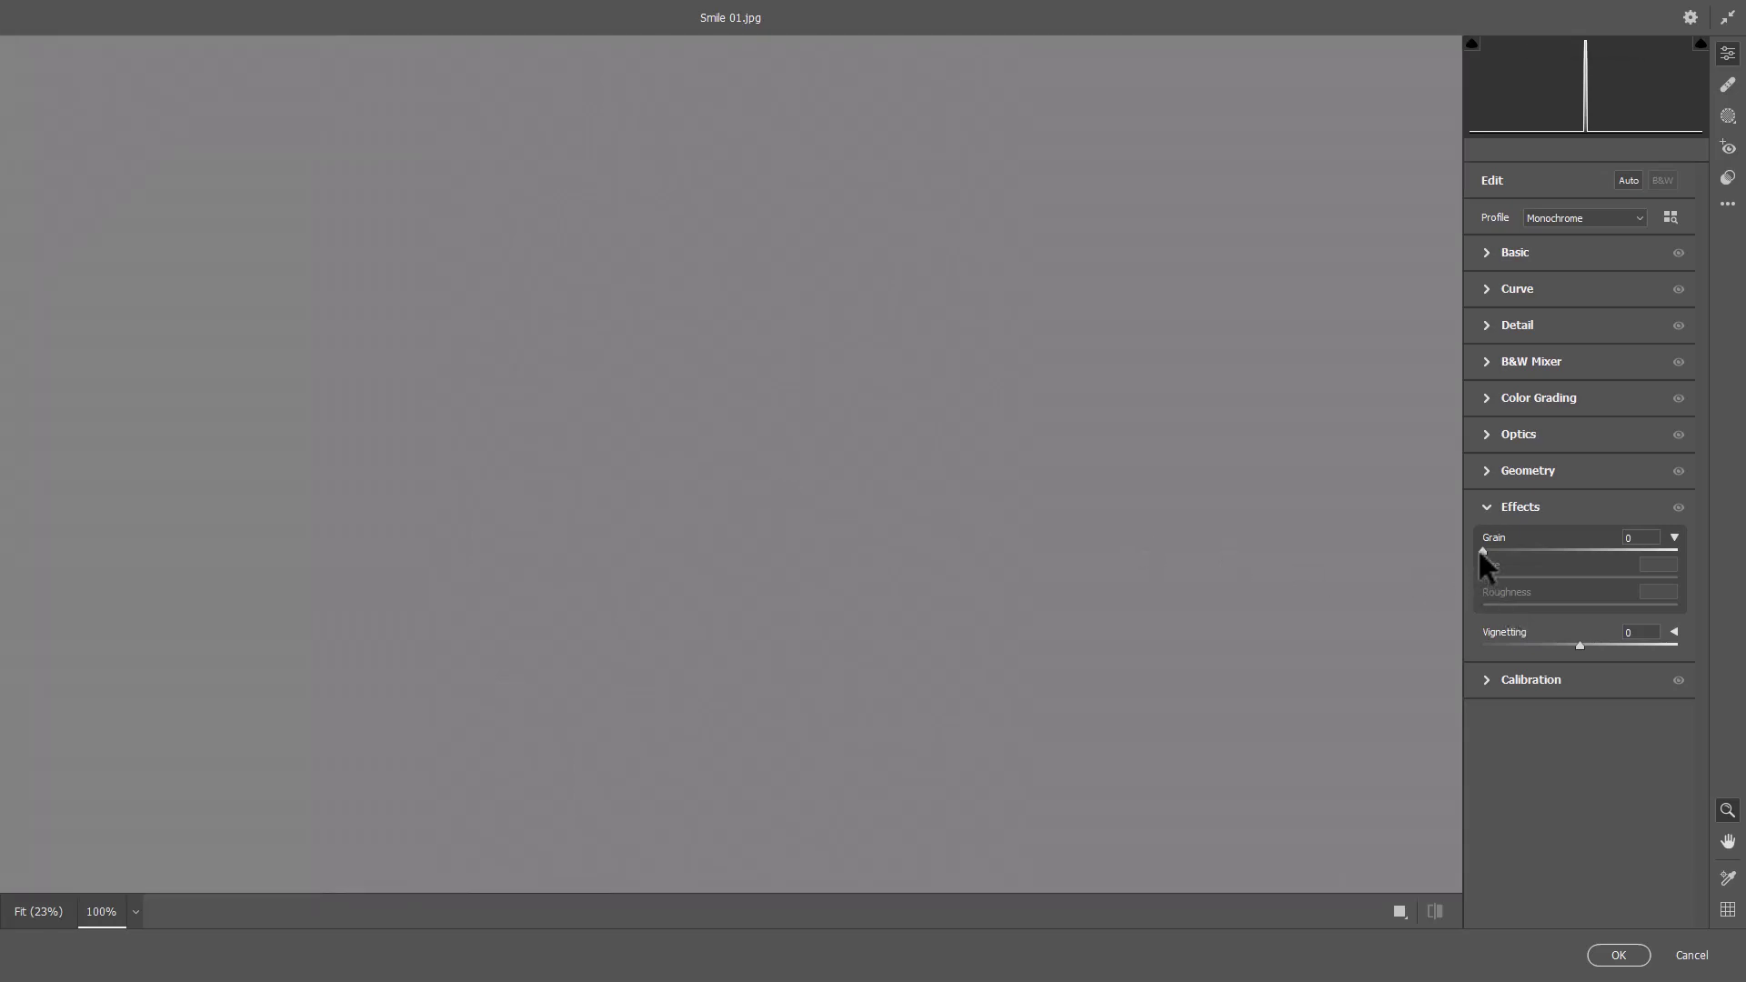
pyautogui.moveTo(1482, 550); pyautogui.dragTo(1576, 552)
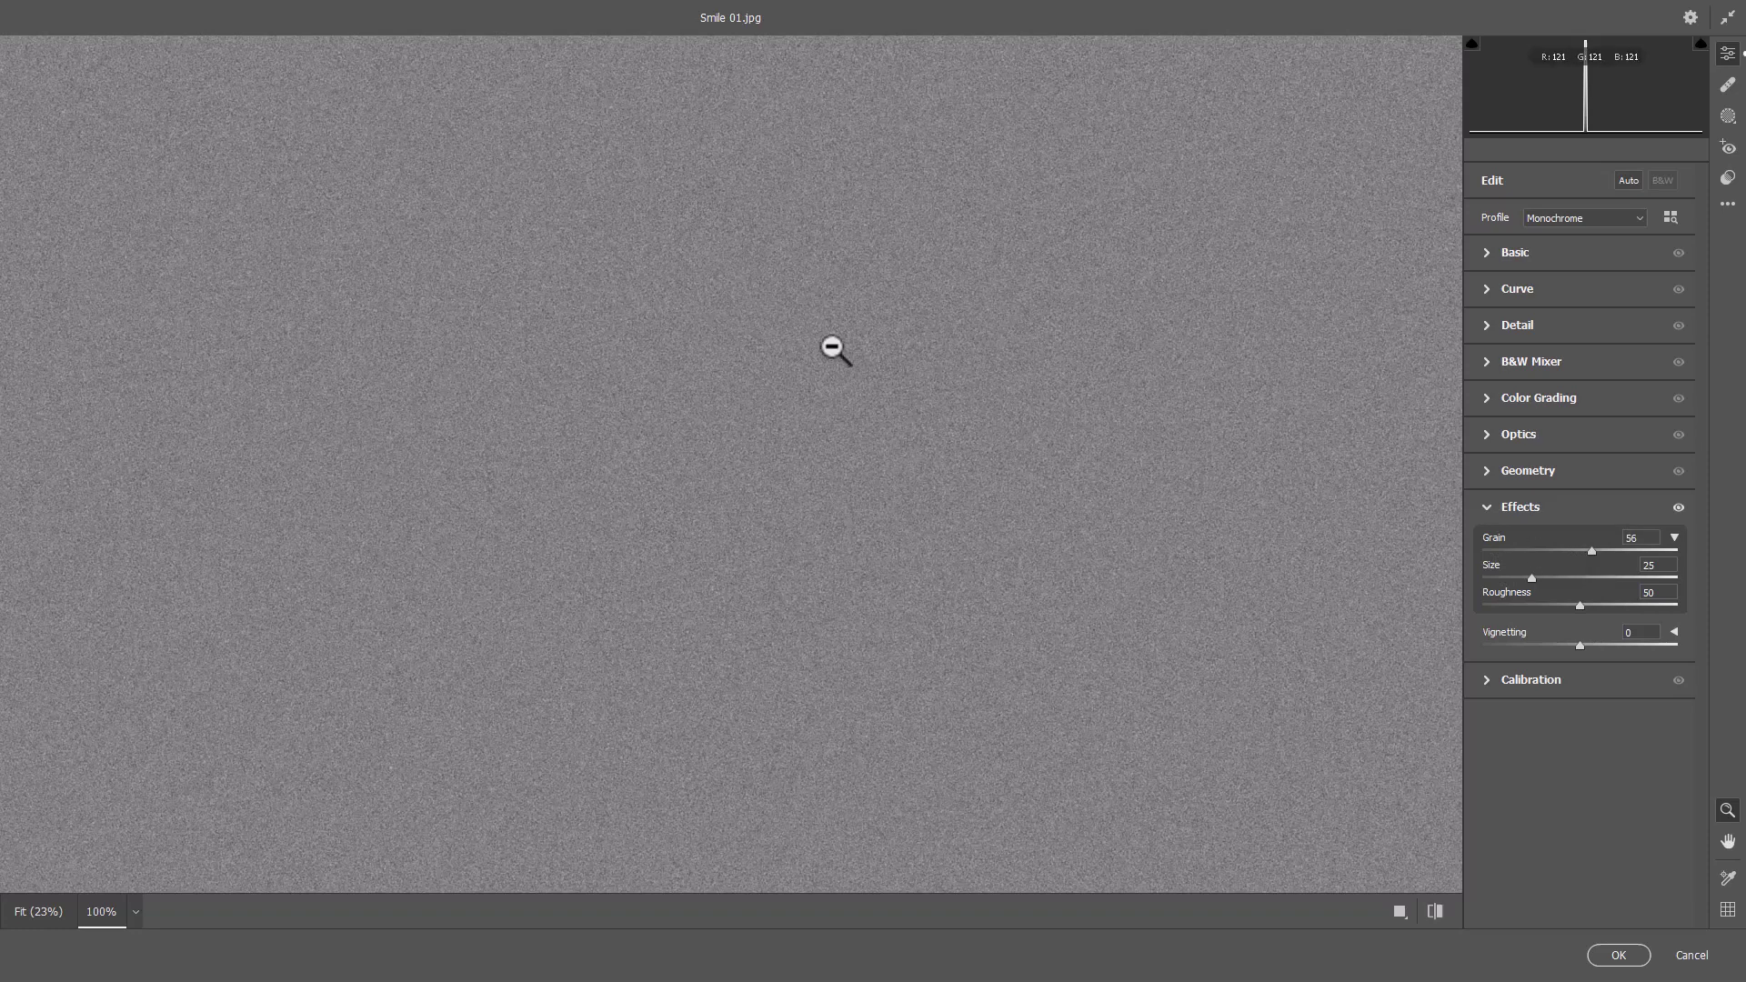
# Increase the grain size, reduce its roughness, and apply the Camera Raw filter to the Texture layer
pyautogui.click(1583, 578)
pyautogui.moveTo(1581, 604); pyautogui.dragTo(1459, 605)
pyautogui.moveTo(1513, 607); pyautogui.dragTo(1556, 607)
pyautogui.click(1620, 956)
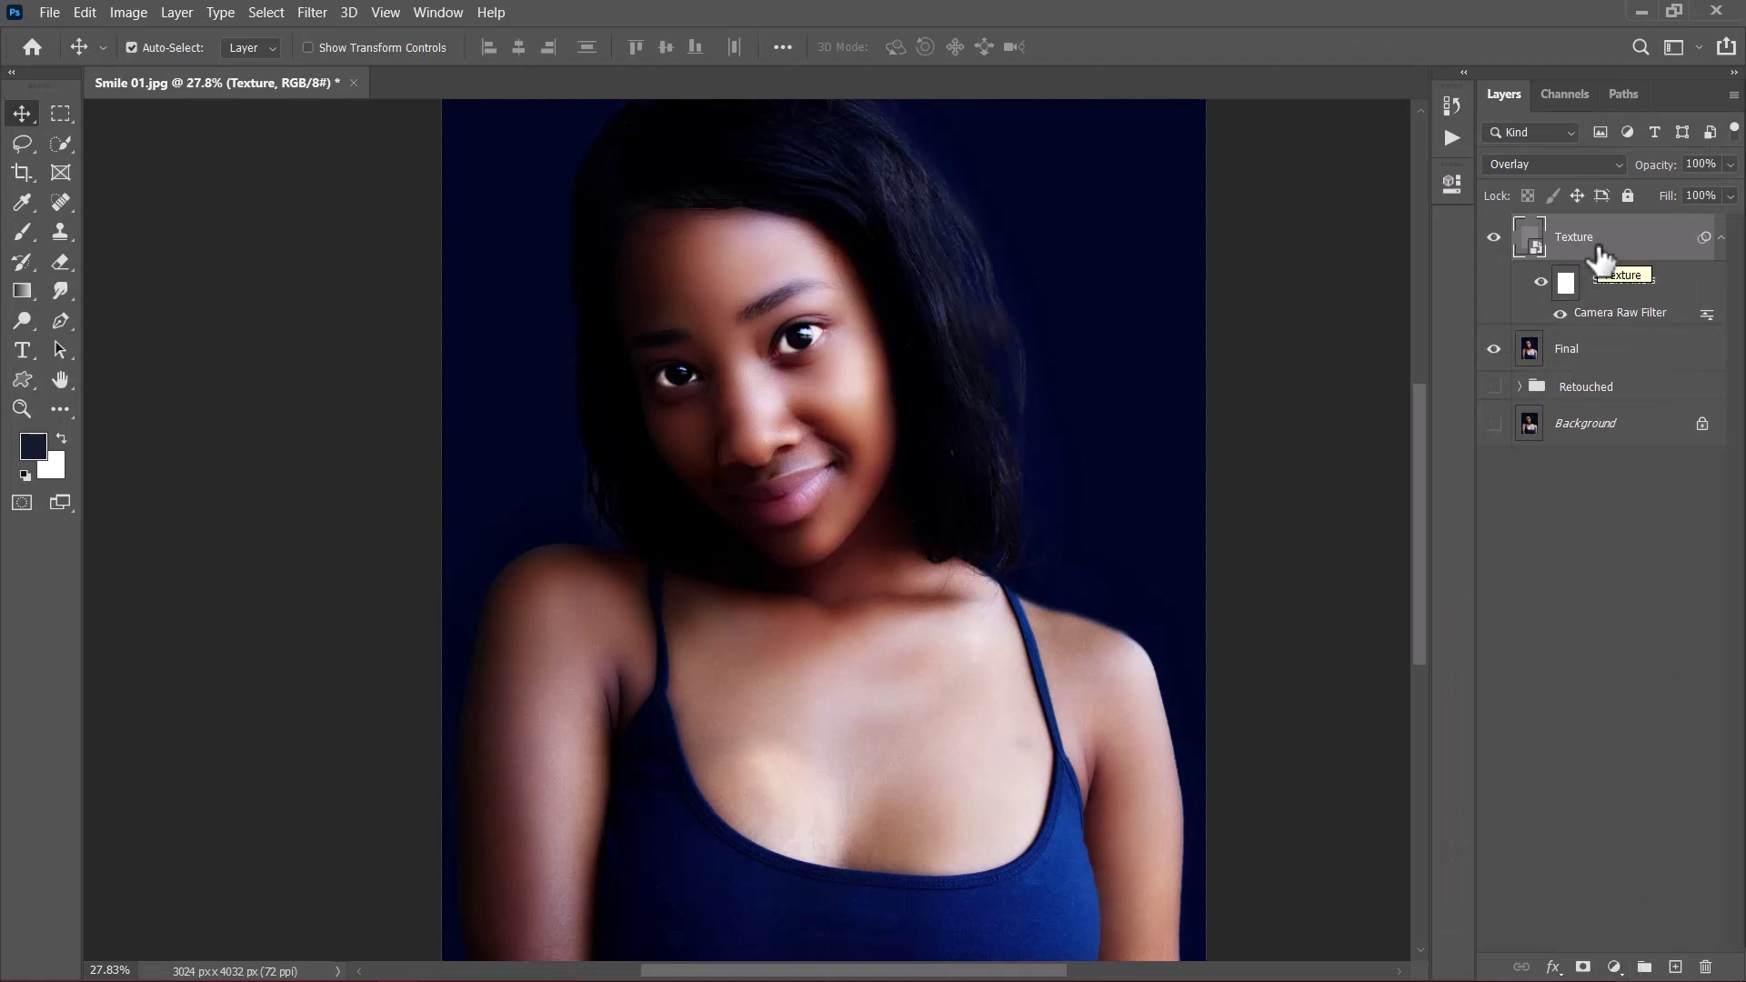
# Review the Texture layer's Camera Raw grain settings and compare the face with and without the layer
pyautogui.doubleClick(1619, 316)
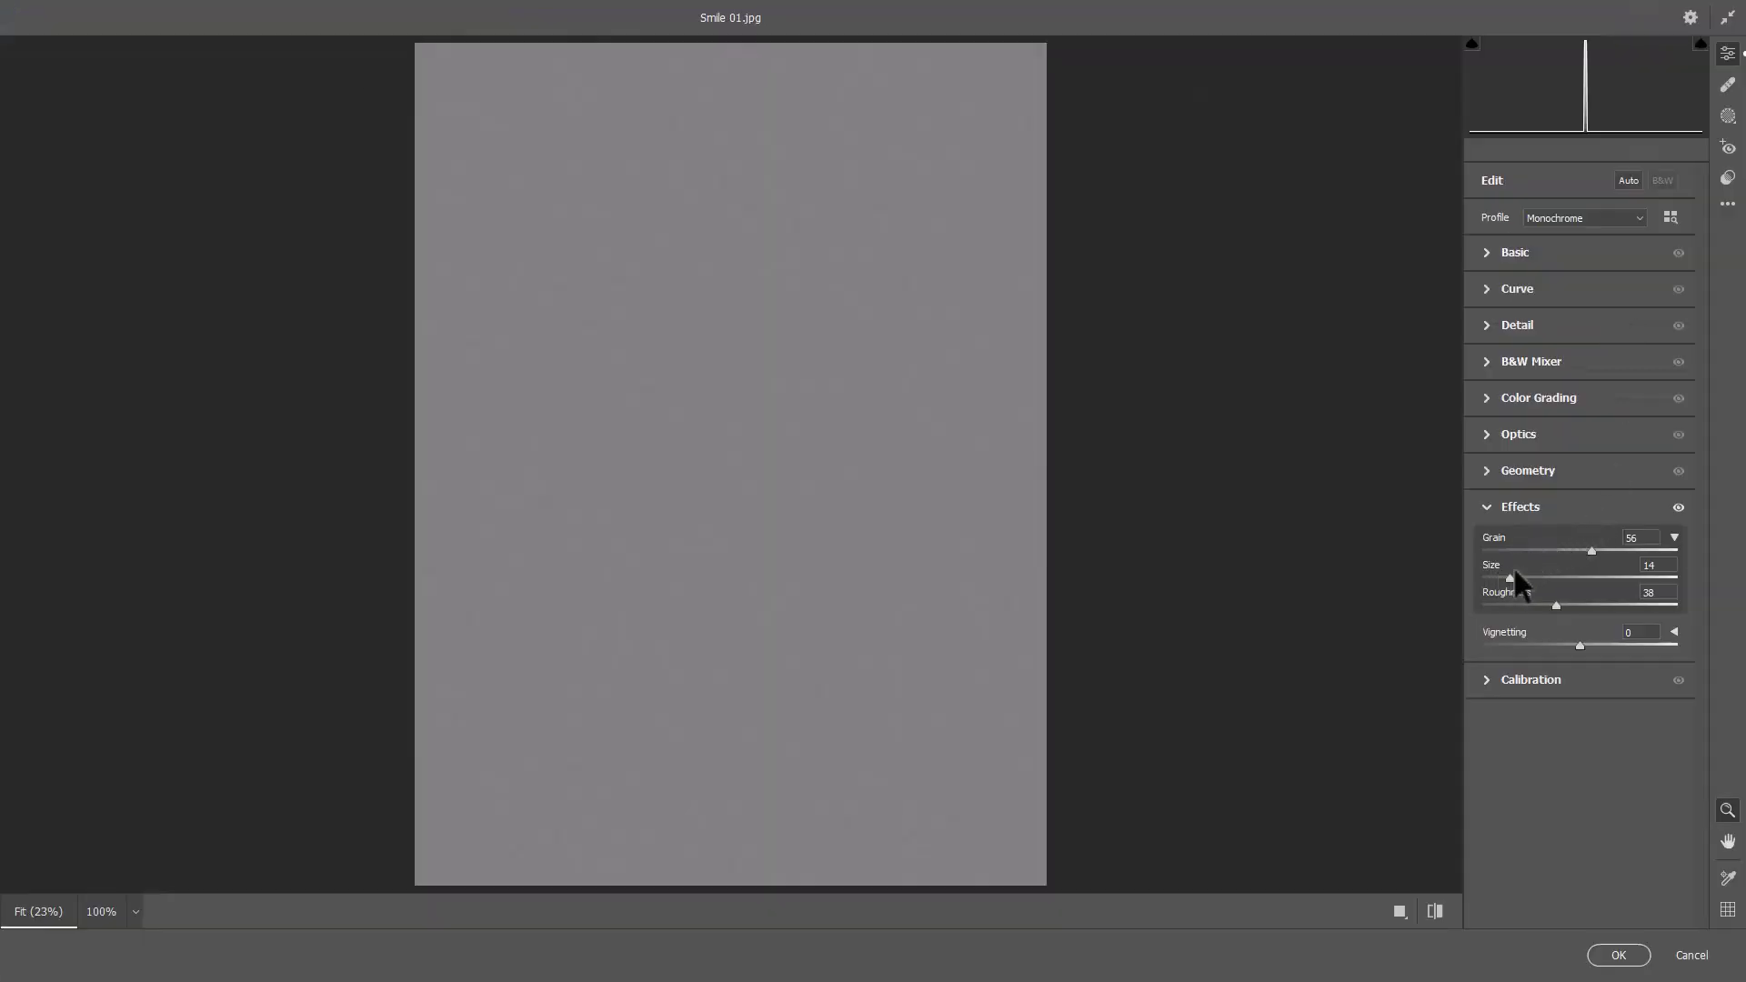
pyautogui.click(1635, 955)
pyautogui.scroll(10, 727, 355)
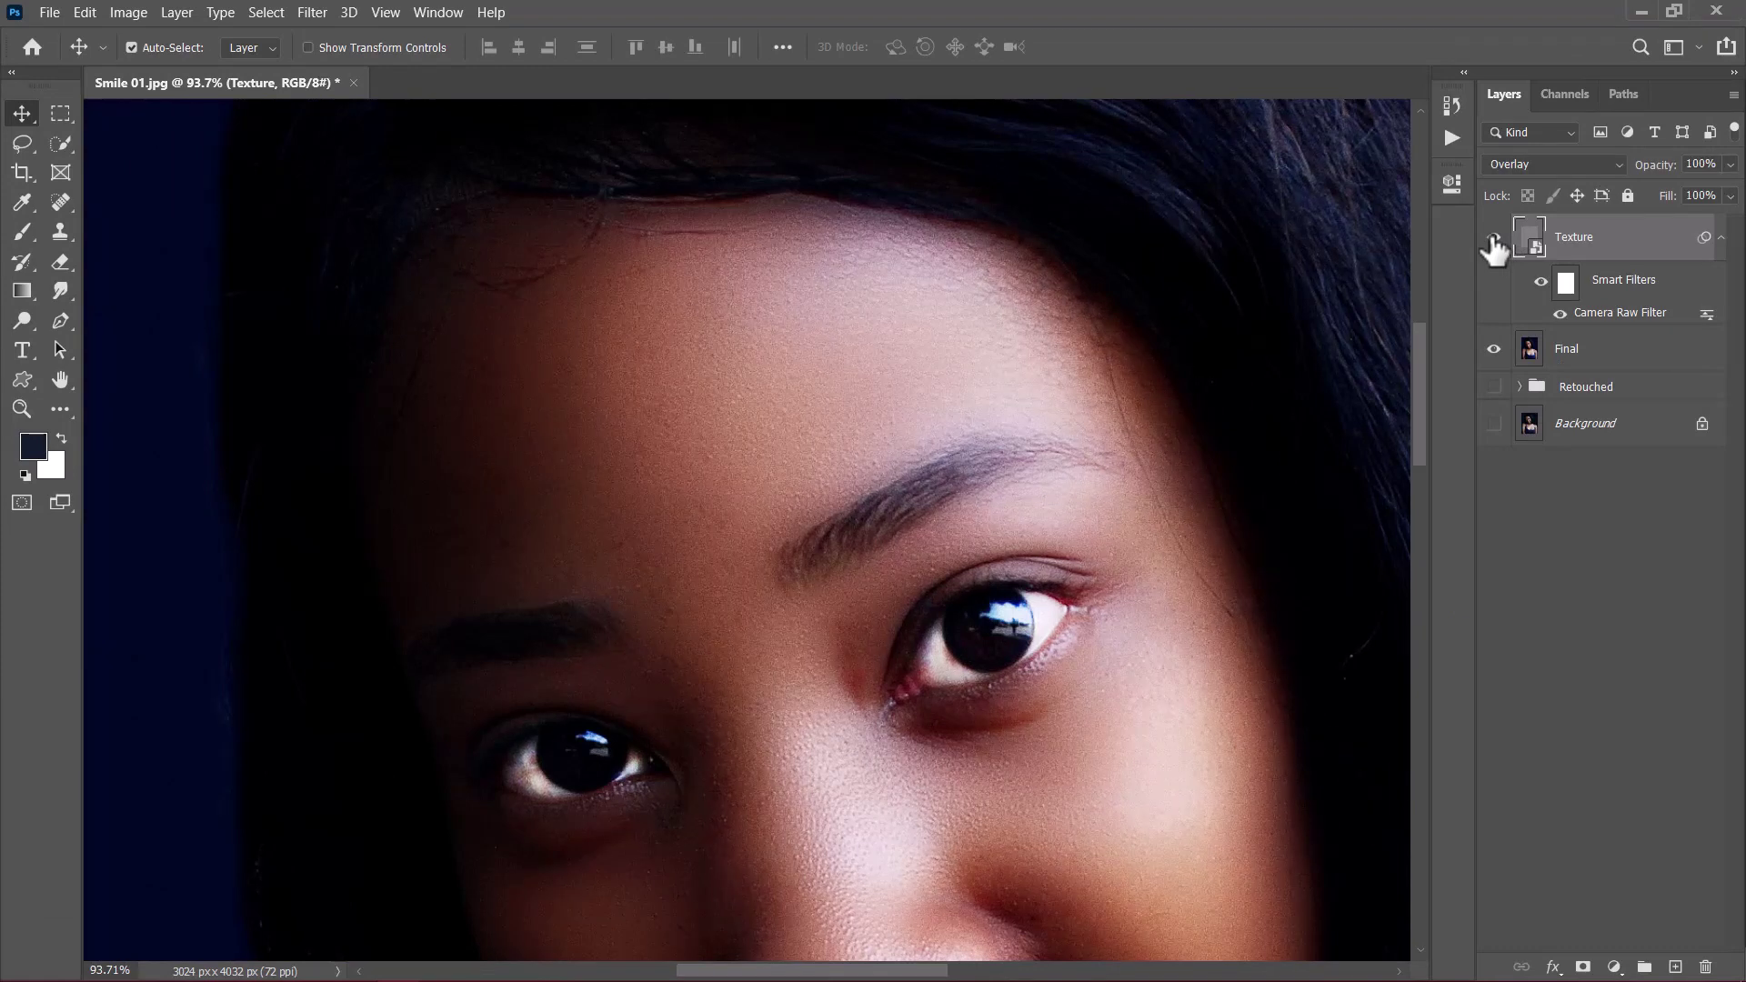
pyautogui.click(1493, 238)
pyautogui.moveTo(773, 434); pyautogui.dragTo(636, 326)
# Apply a Gaussian Blur with a radius of 0.5 pixels to the Texture layer
pyautogui.click(310, 7)
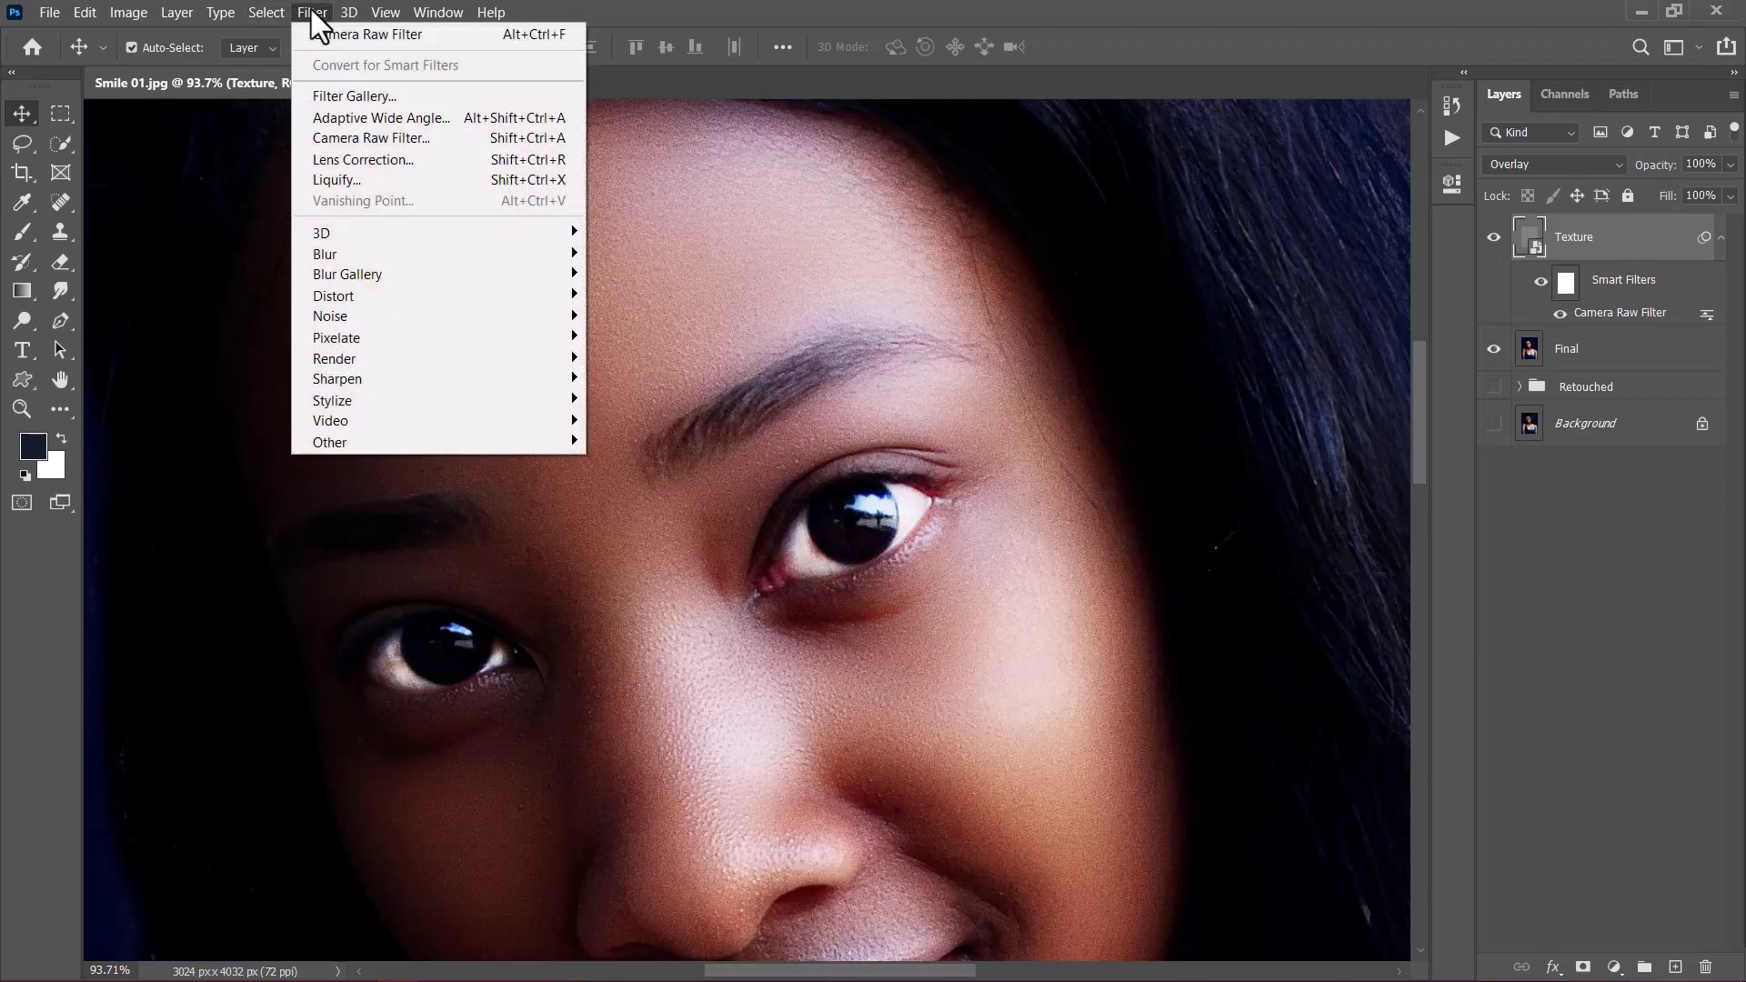
pyautogui.moveTo(380, 262)
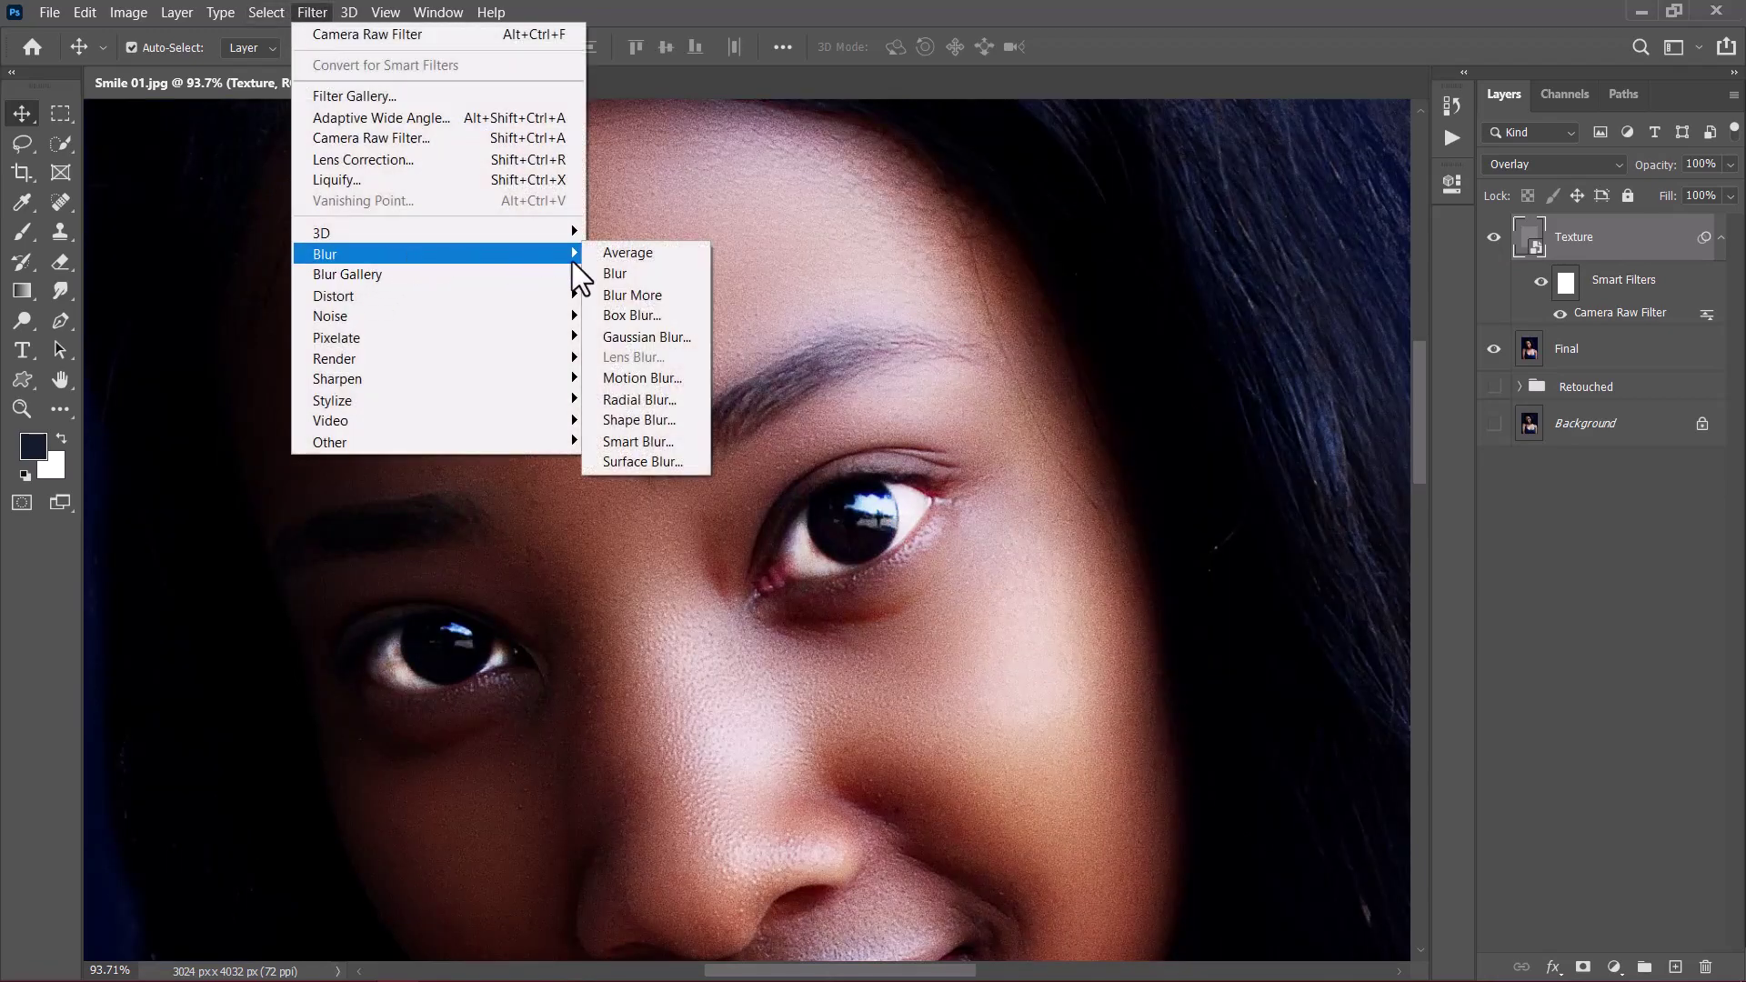
pyautogui.click(651, 336)
pyautogui.moveTo(1093, 639); pyautogui.dragTo(1024, 642)
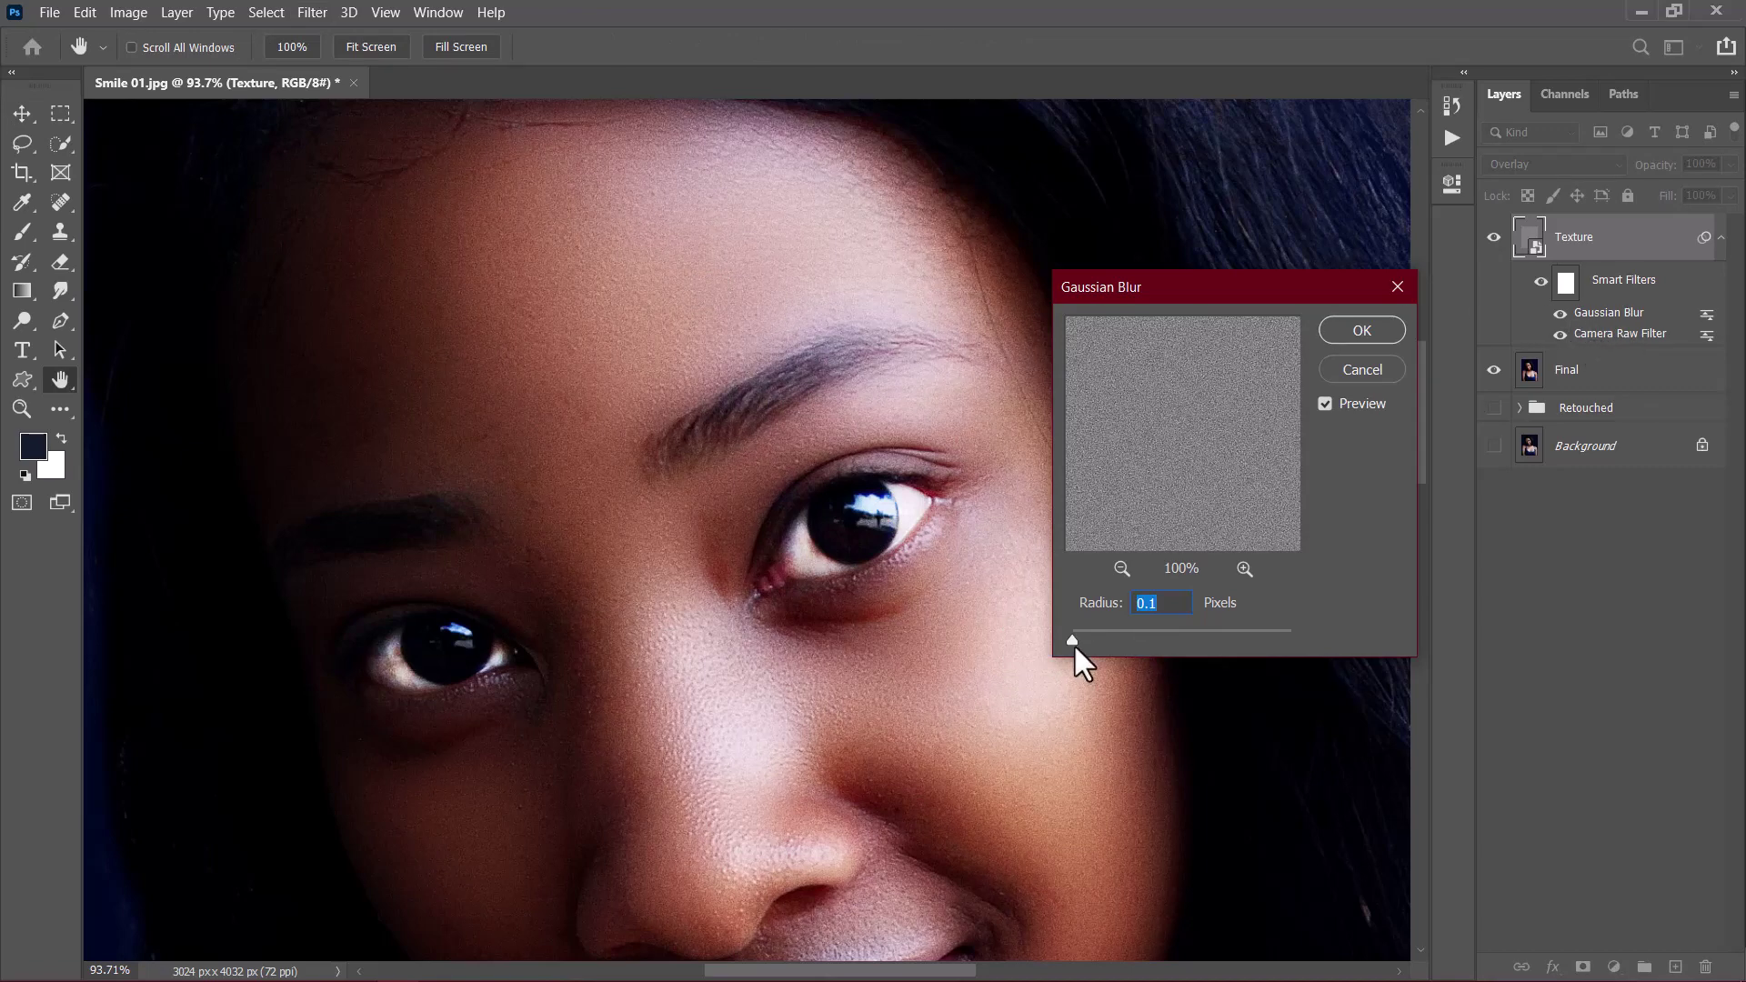
pyautogui.moveTo(1072, 642); pyautogui.dragTo(1084, 639)
pyautogui.doubleClick(1174, 604)
pyautogui.write('0.5')
pyautogui.click(1373, 325)
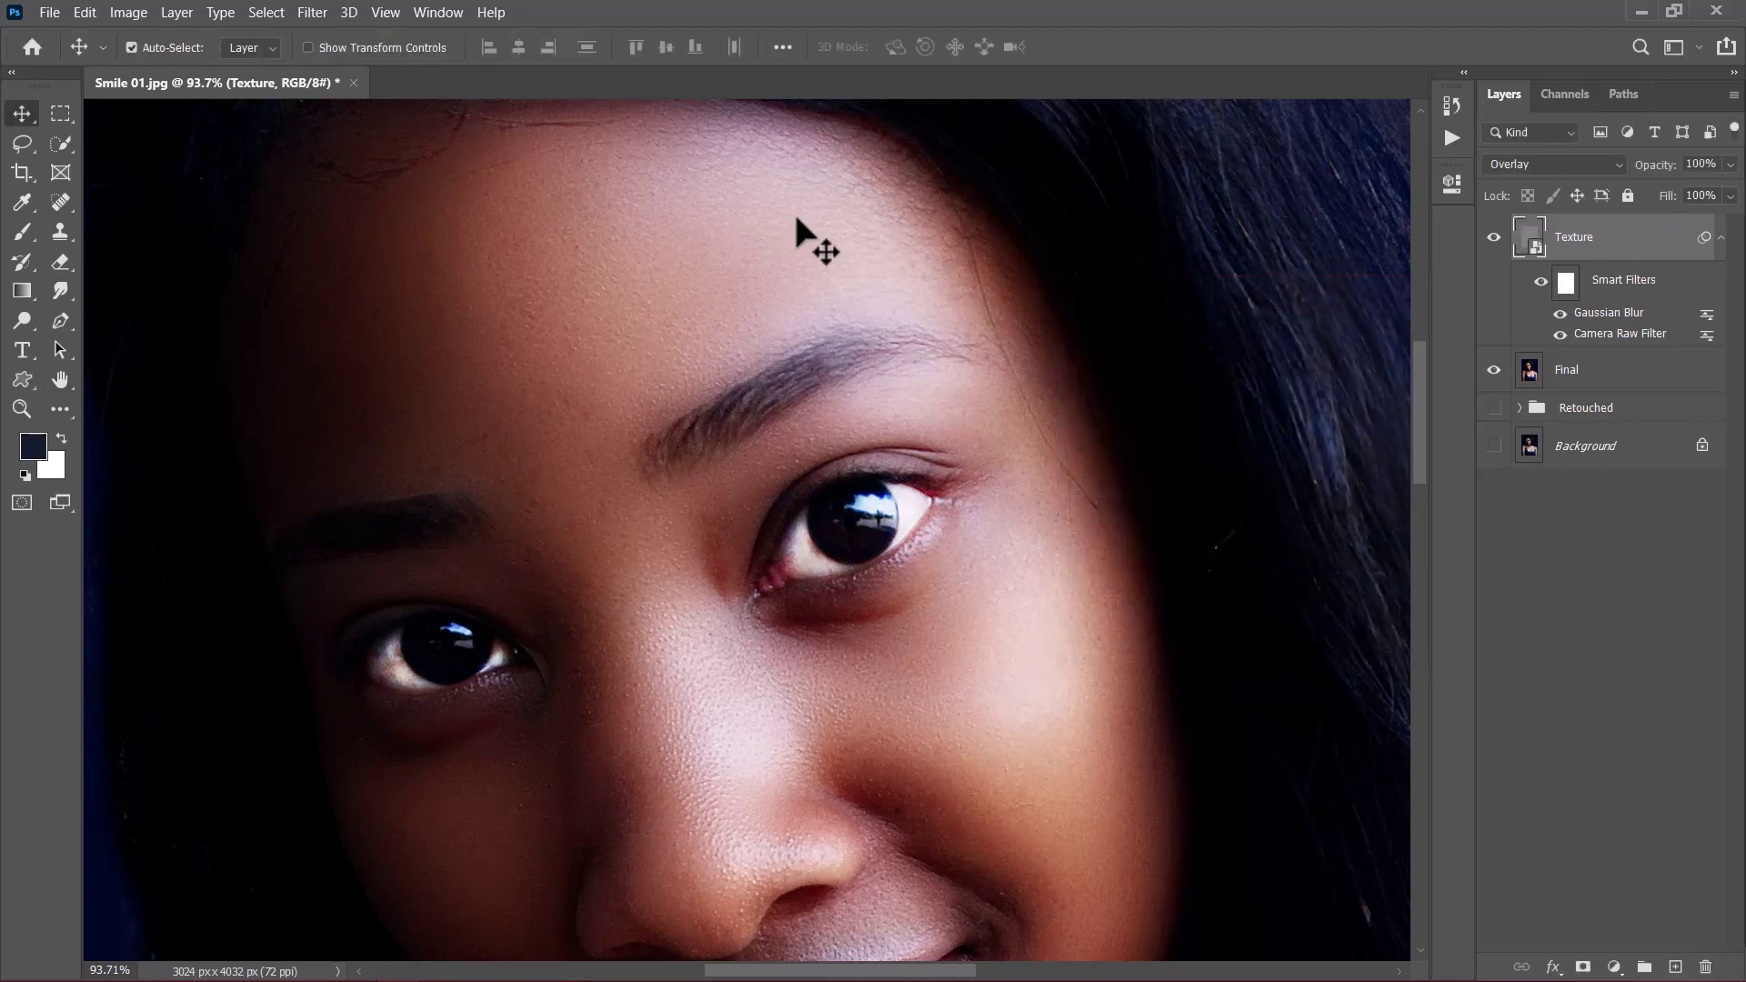
# Apply an Emboss filter to the Texture layer with an angle of 47°, a height of 74 pixels and an amount of 87%
pyautogui.click(303, 9)
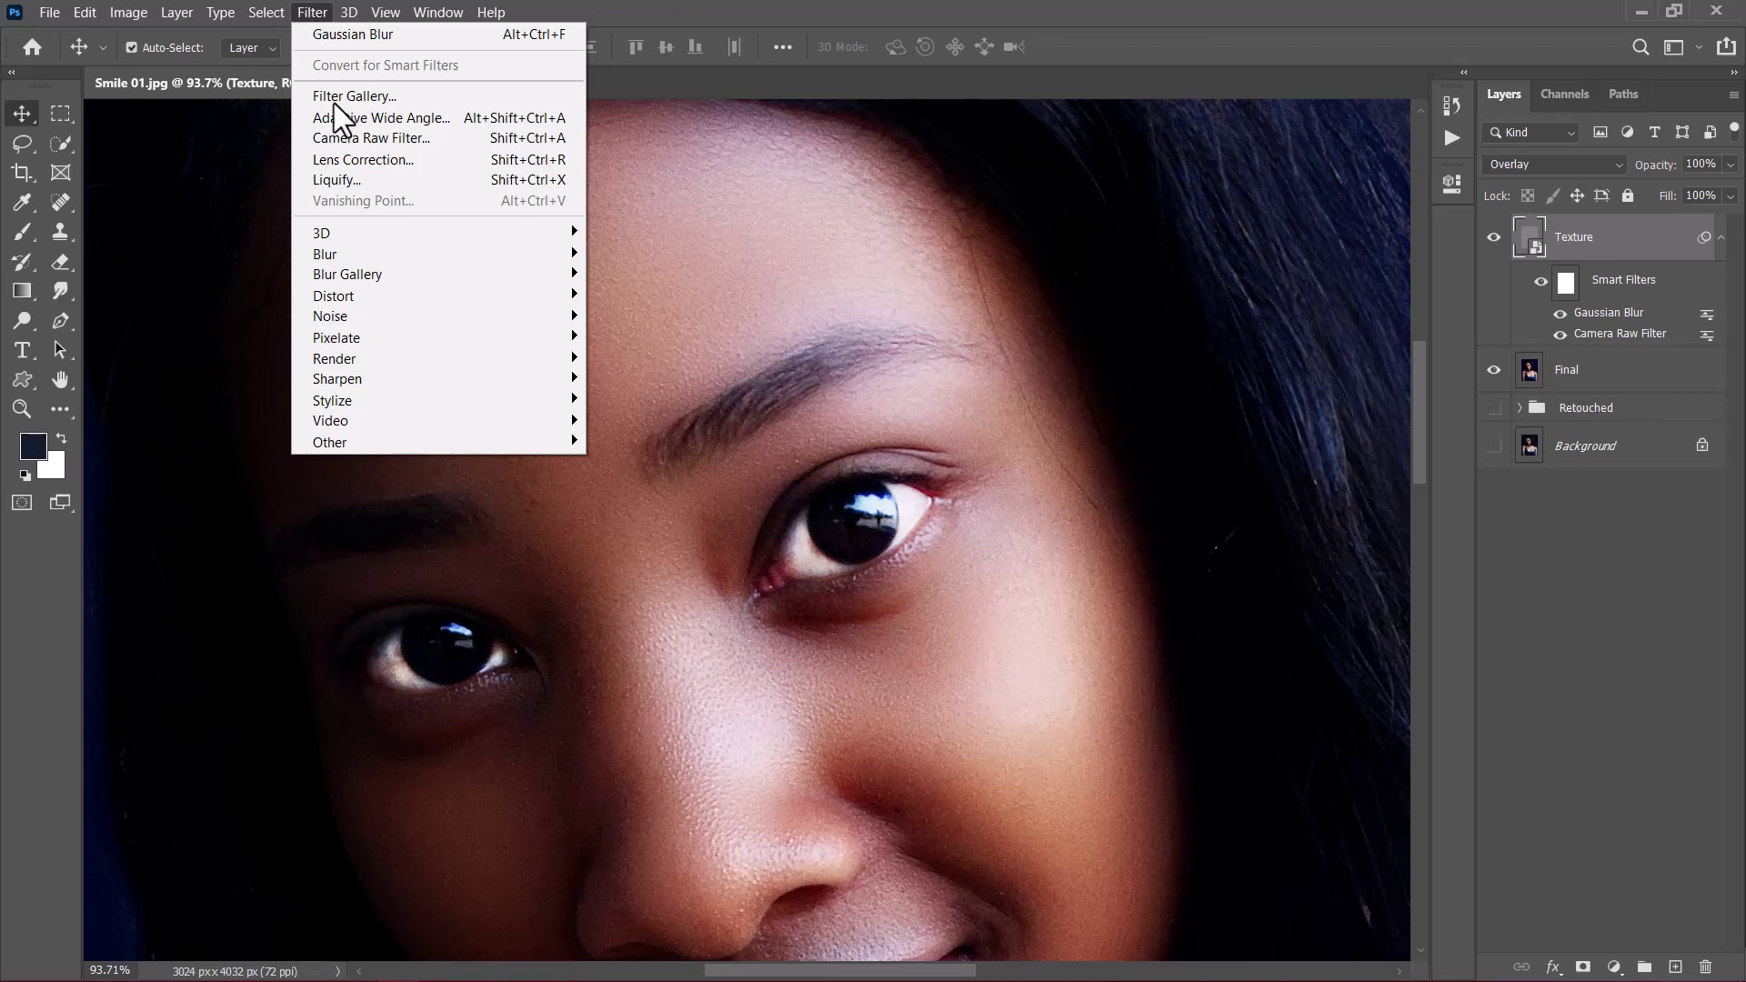
pyautogui.moveTo(417, 409)
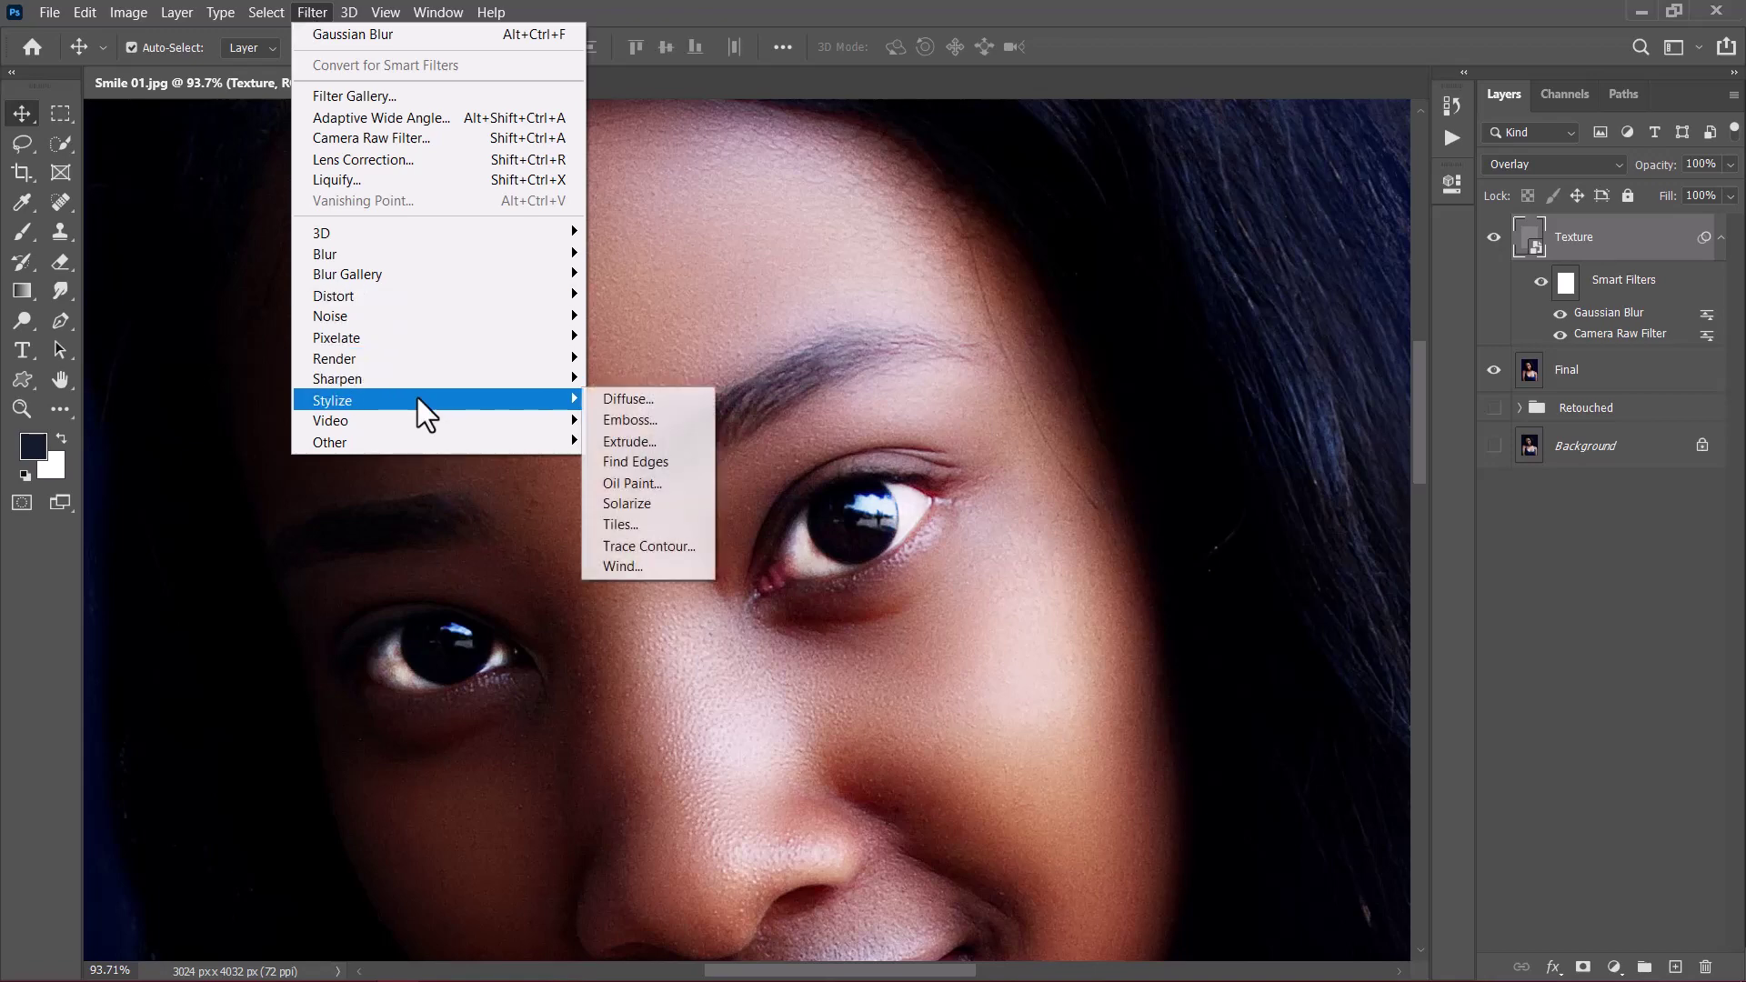
pyautogui.click(630, 420)
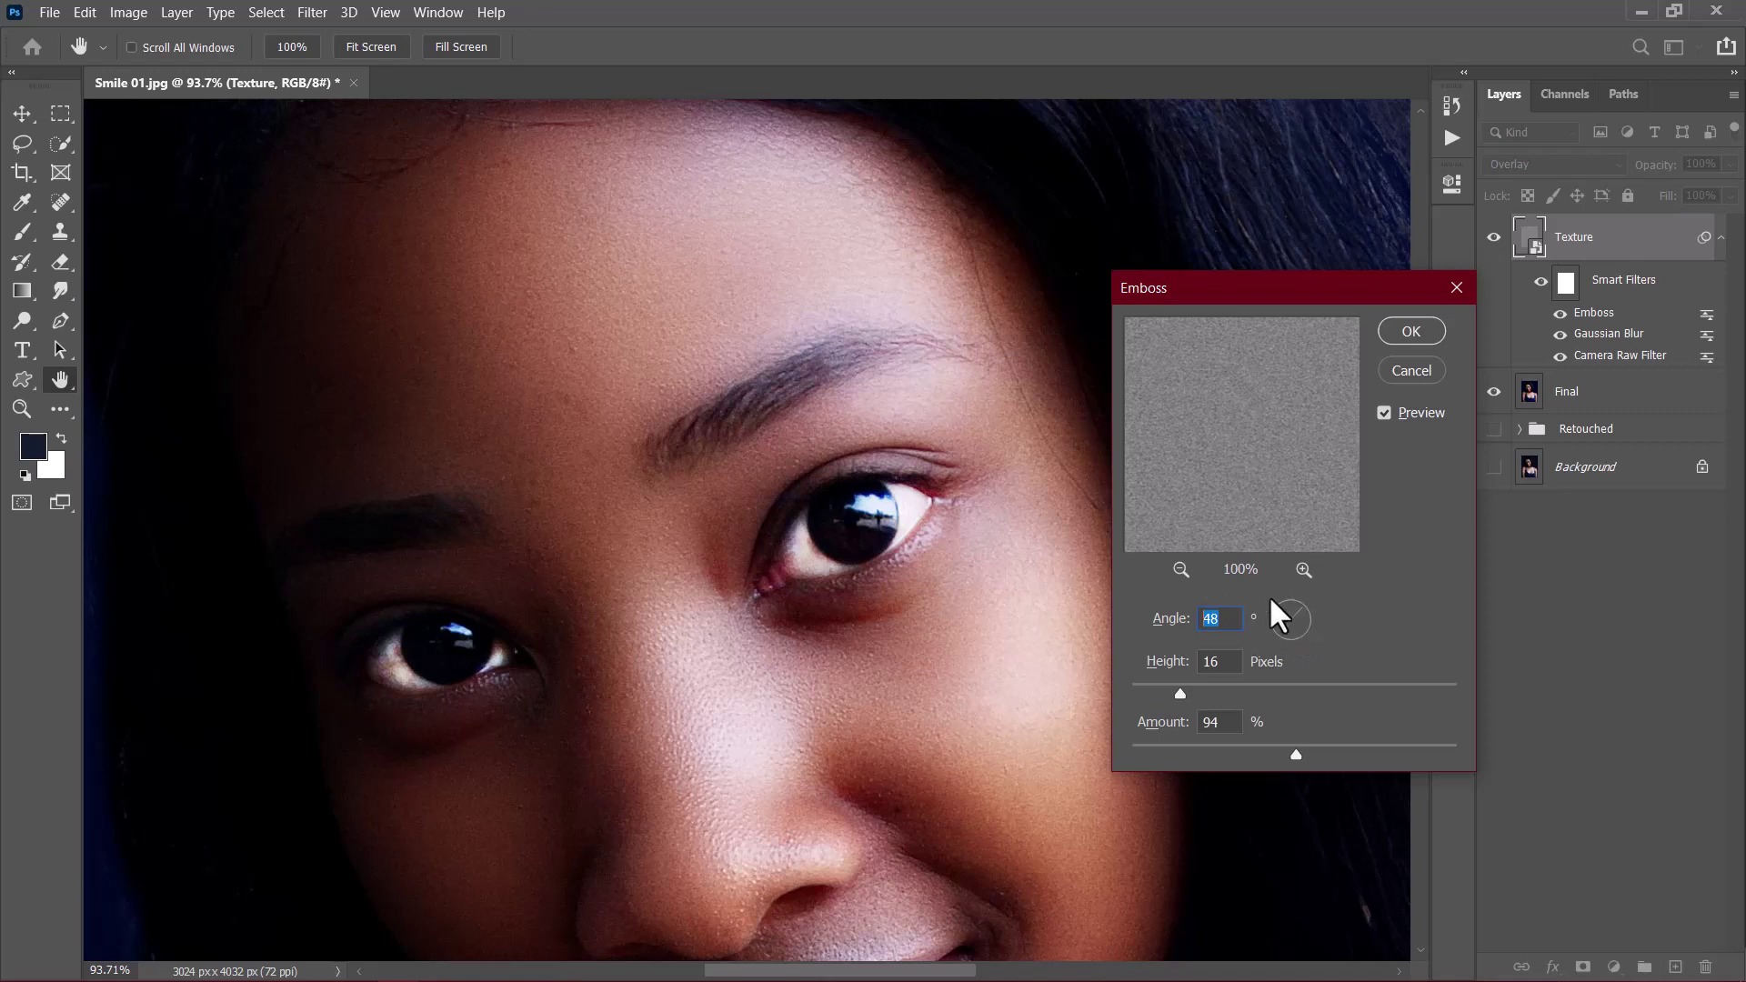
pyautogui.moveTo(1297, 612); pyautogui.dragTo(1328, 591)
pyautogui.moveTo(1219, 697); pyautogui.dragTo(1230, 697)
pyautogui.moveTo(1301, 751); pyautogui.dragTo(1071, 752)
pyautogui.moveTo(1269, 751); pyautogui.dragTo(1295, 751)
pyautogui.moveTo(1295, 751); pyautogui.dragTo(1262, 752)
pyautogui.moveTo(1280, 684); pyautogui.dragTo(1372, 687)
pyautogui.moveTo(1241, 755); pyautogui.dragTo(1286, 768)
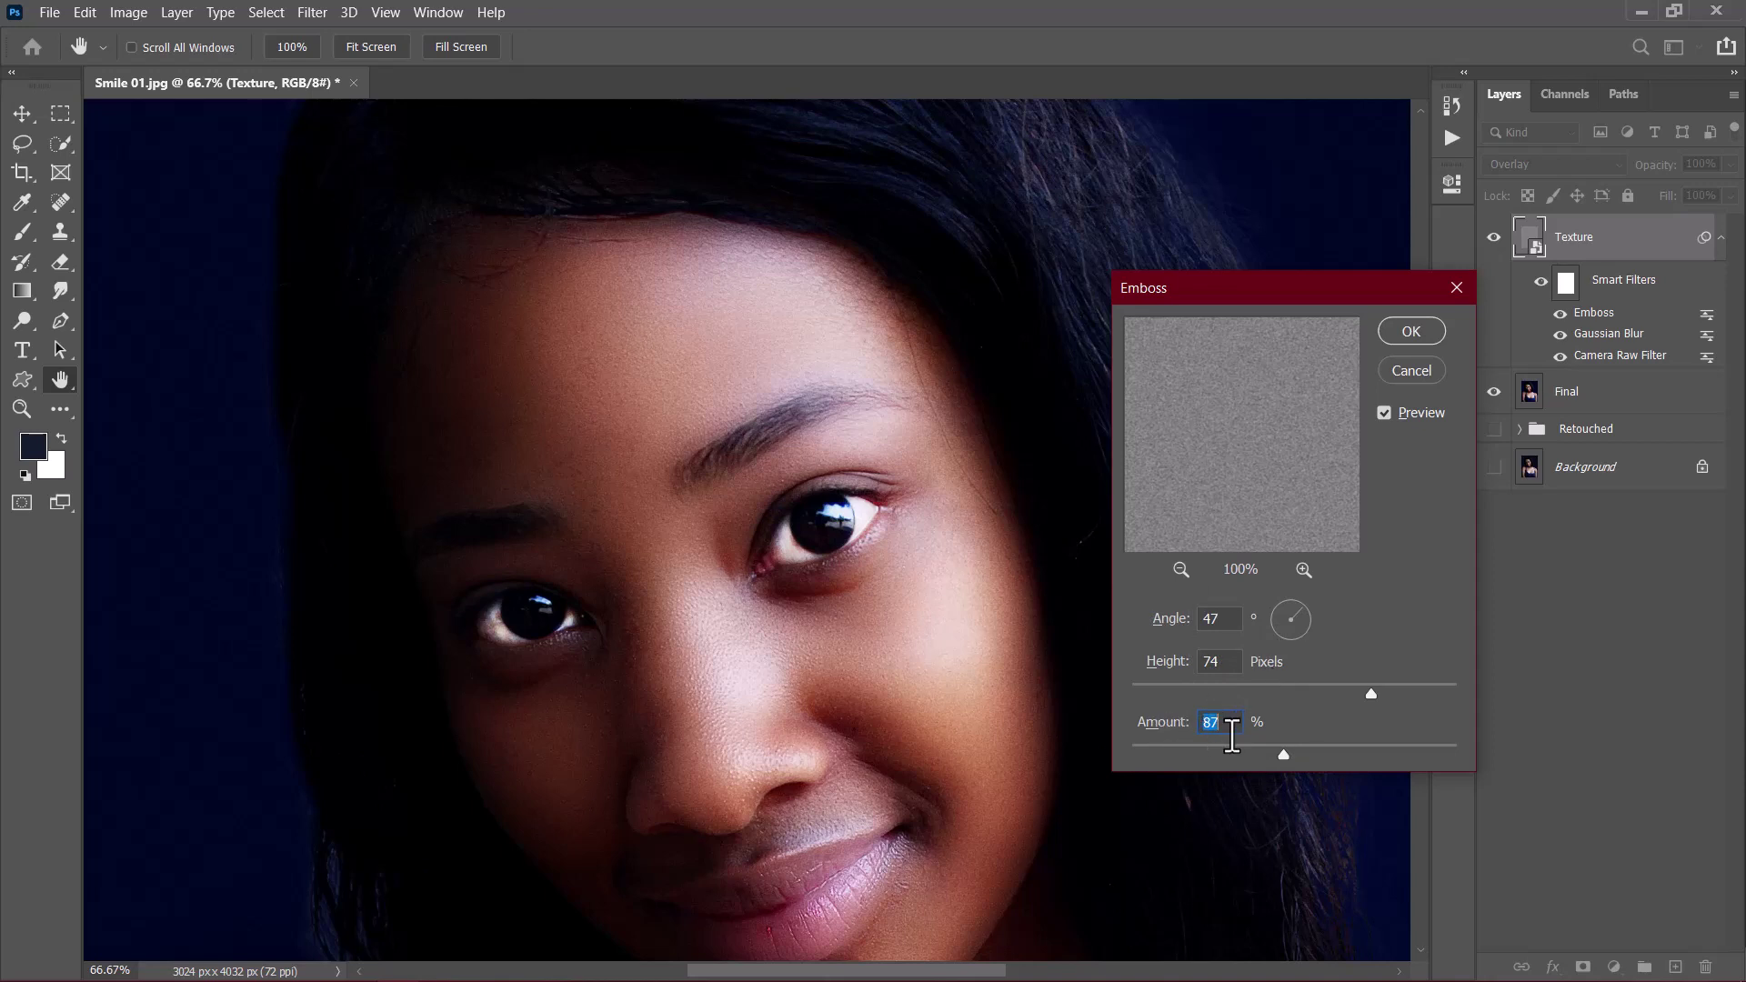
pyautogui.click(1408, 335)
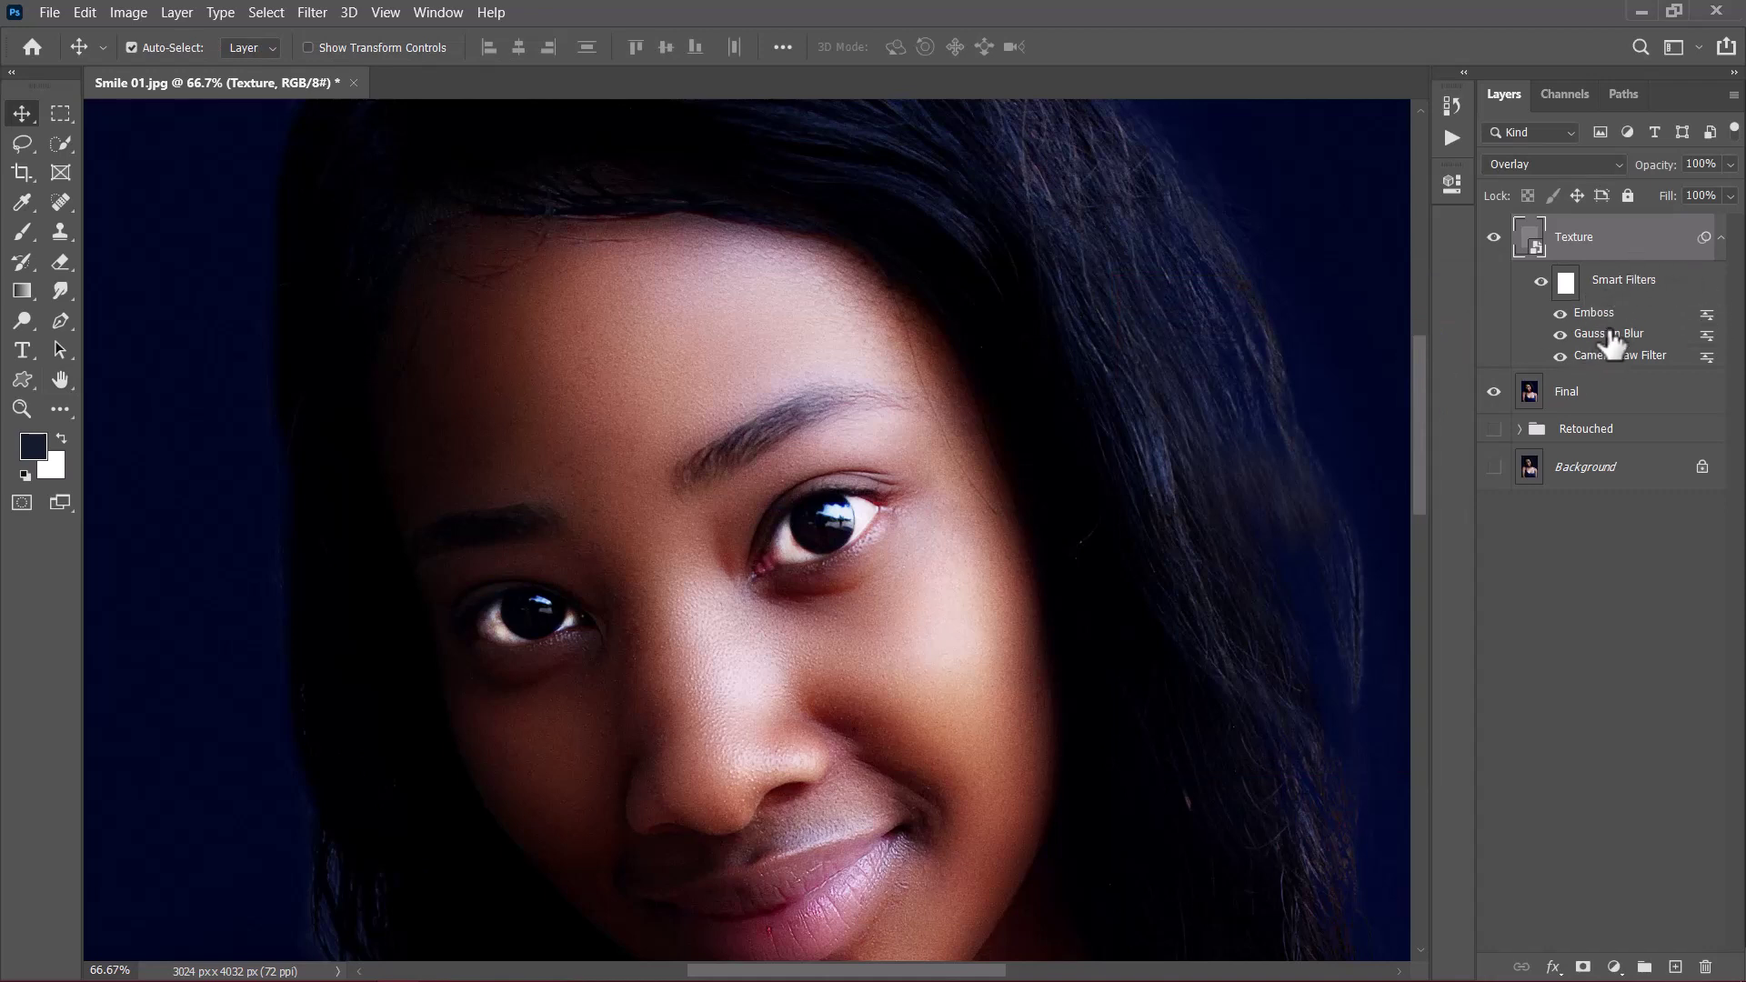
# Collapse the Texture layer's smart filters and compare the portrait with and without the layer
pyautogui.click(1720, 238)
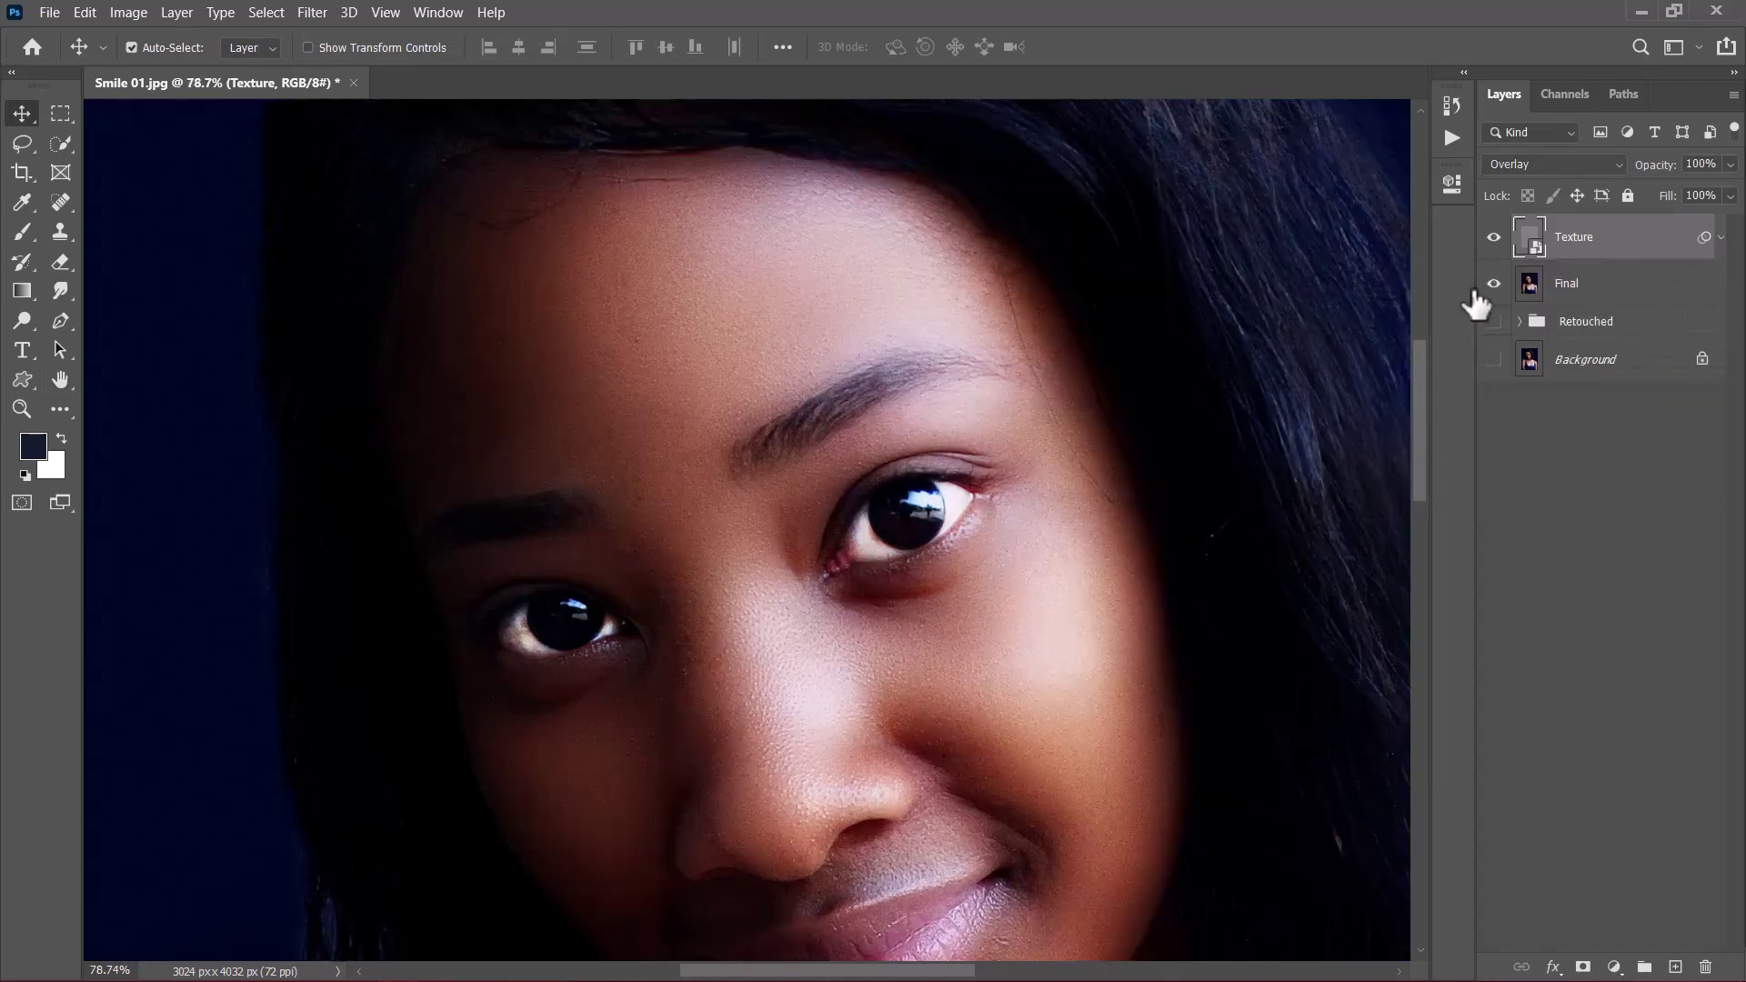
pyautogui.click(1493, 238)
pyautogui.click(1494, 238)
pyautogui.click(1493, 239)
# Add a black mask to the Texture layer and prepare a white Soft Round brush with 20% flow
pyautogui.click(1584, 967)
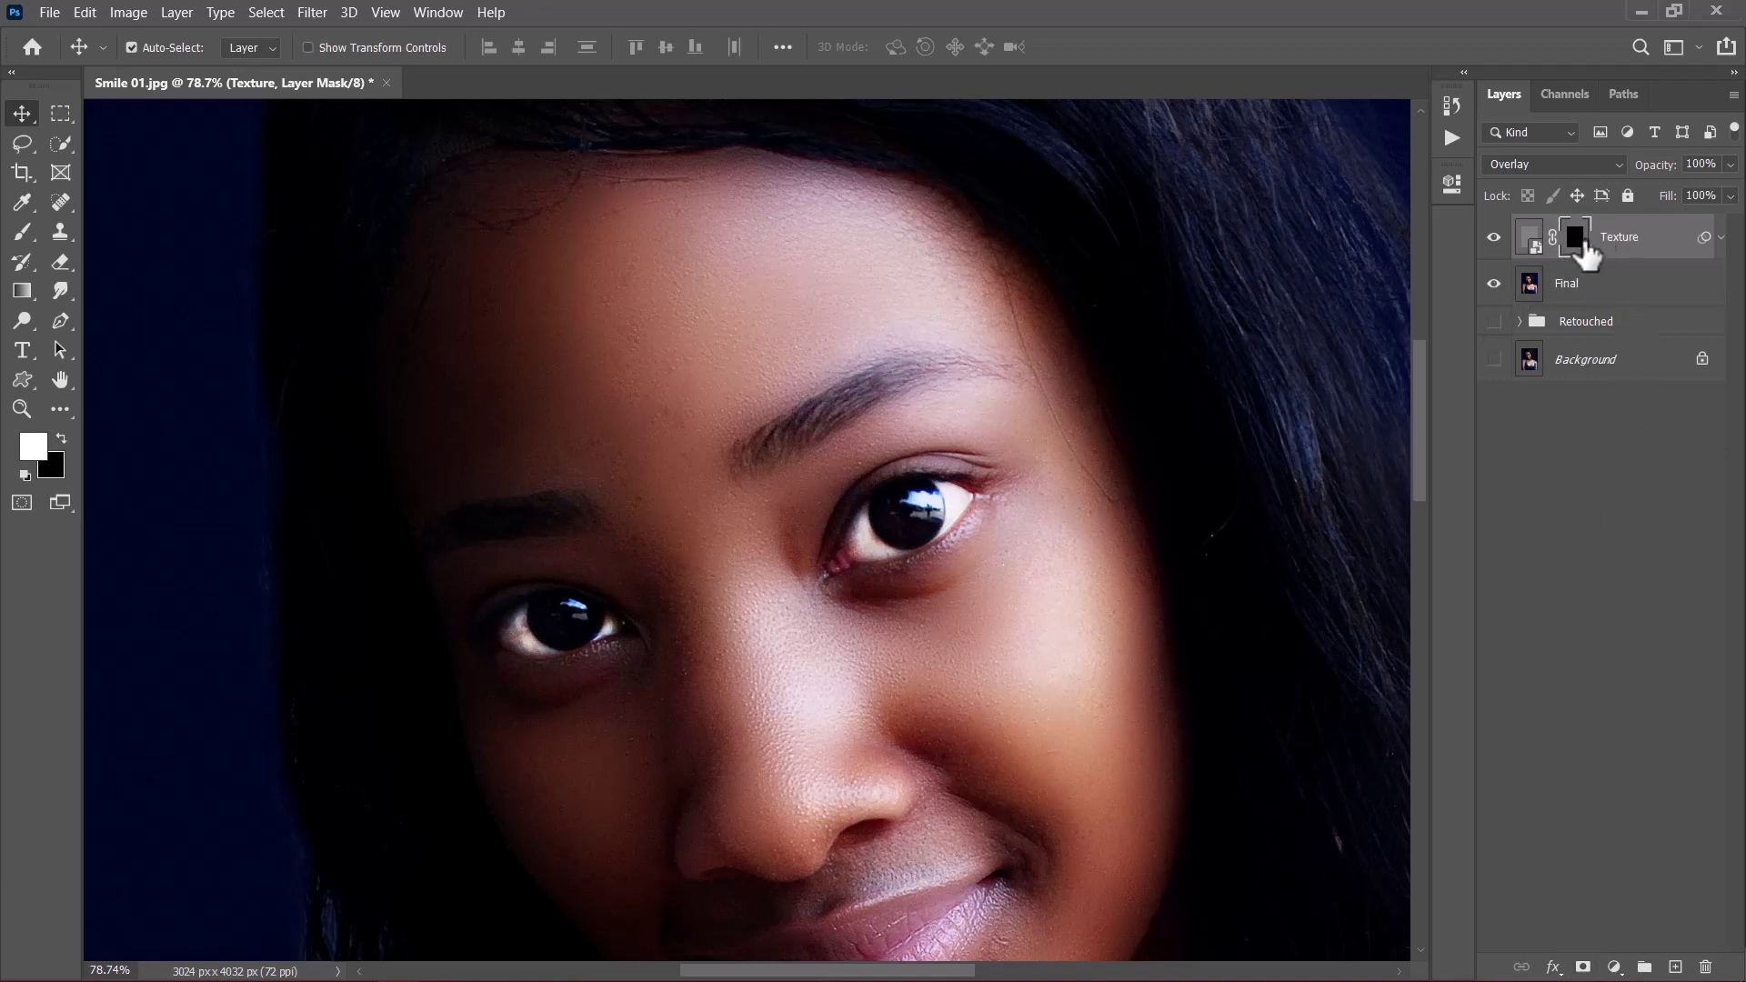
pyautogui.click(22, 233)
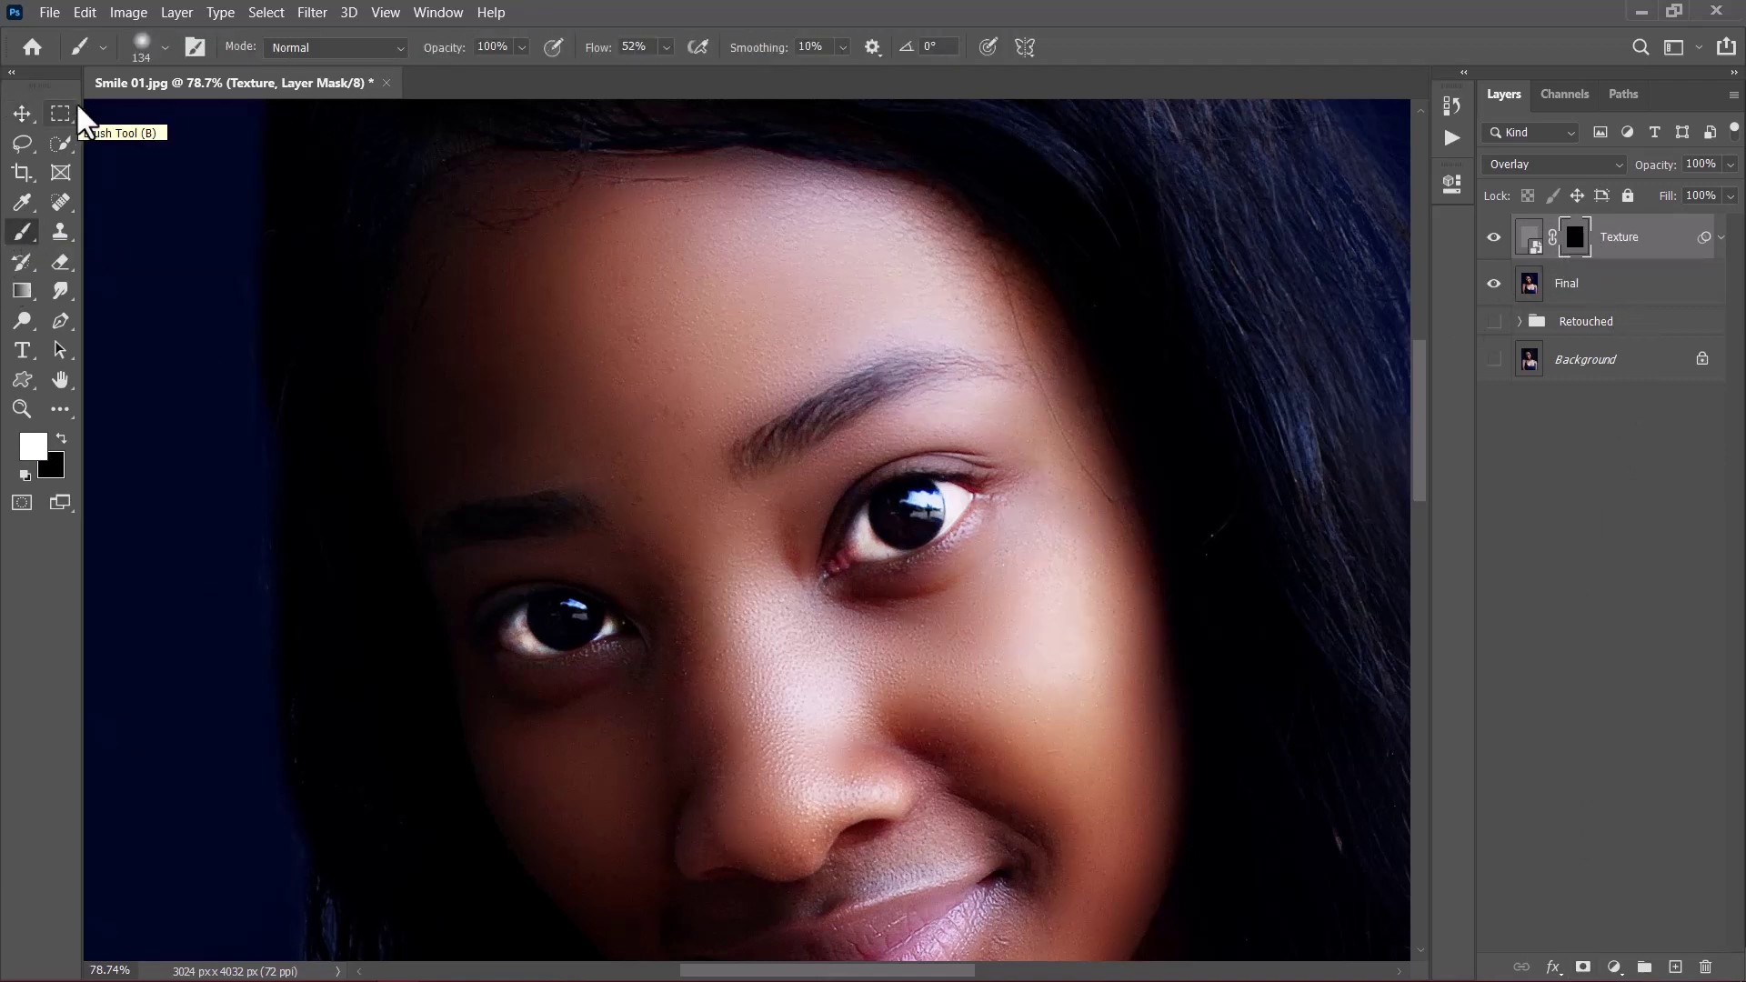
pyautogui.click(164, 47)
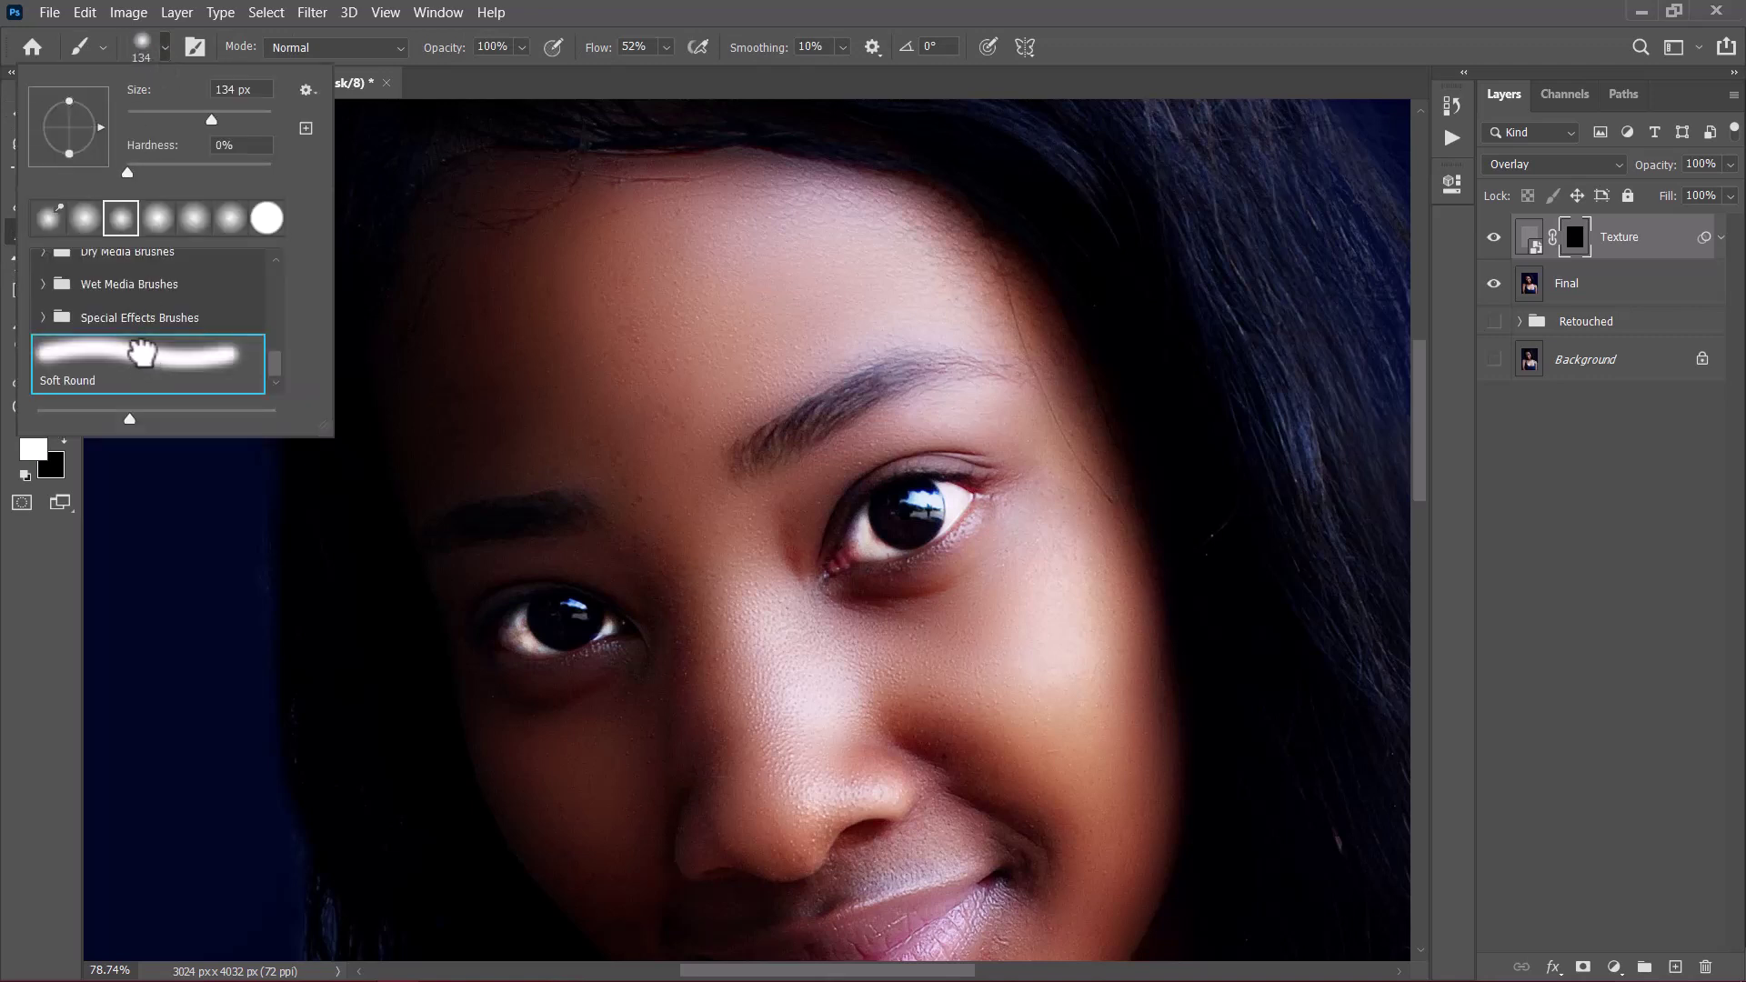
pyautogui.doubleClick(143, 353)
pyautogui.moveTo(602, 50); pyautogui.dragTo(562, 63)
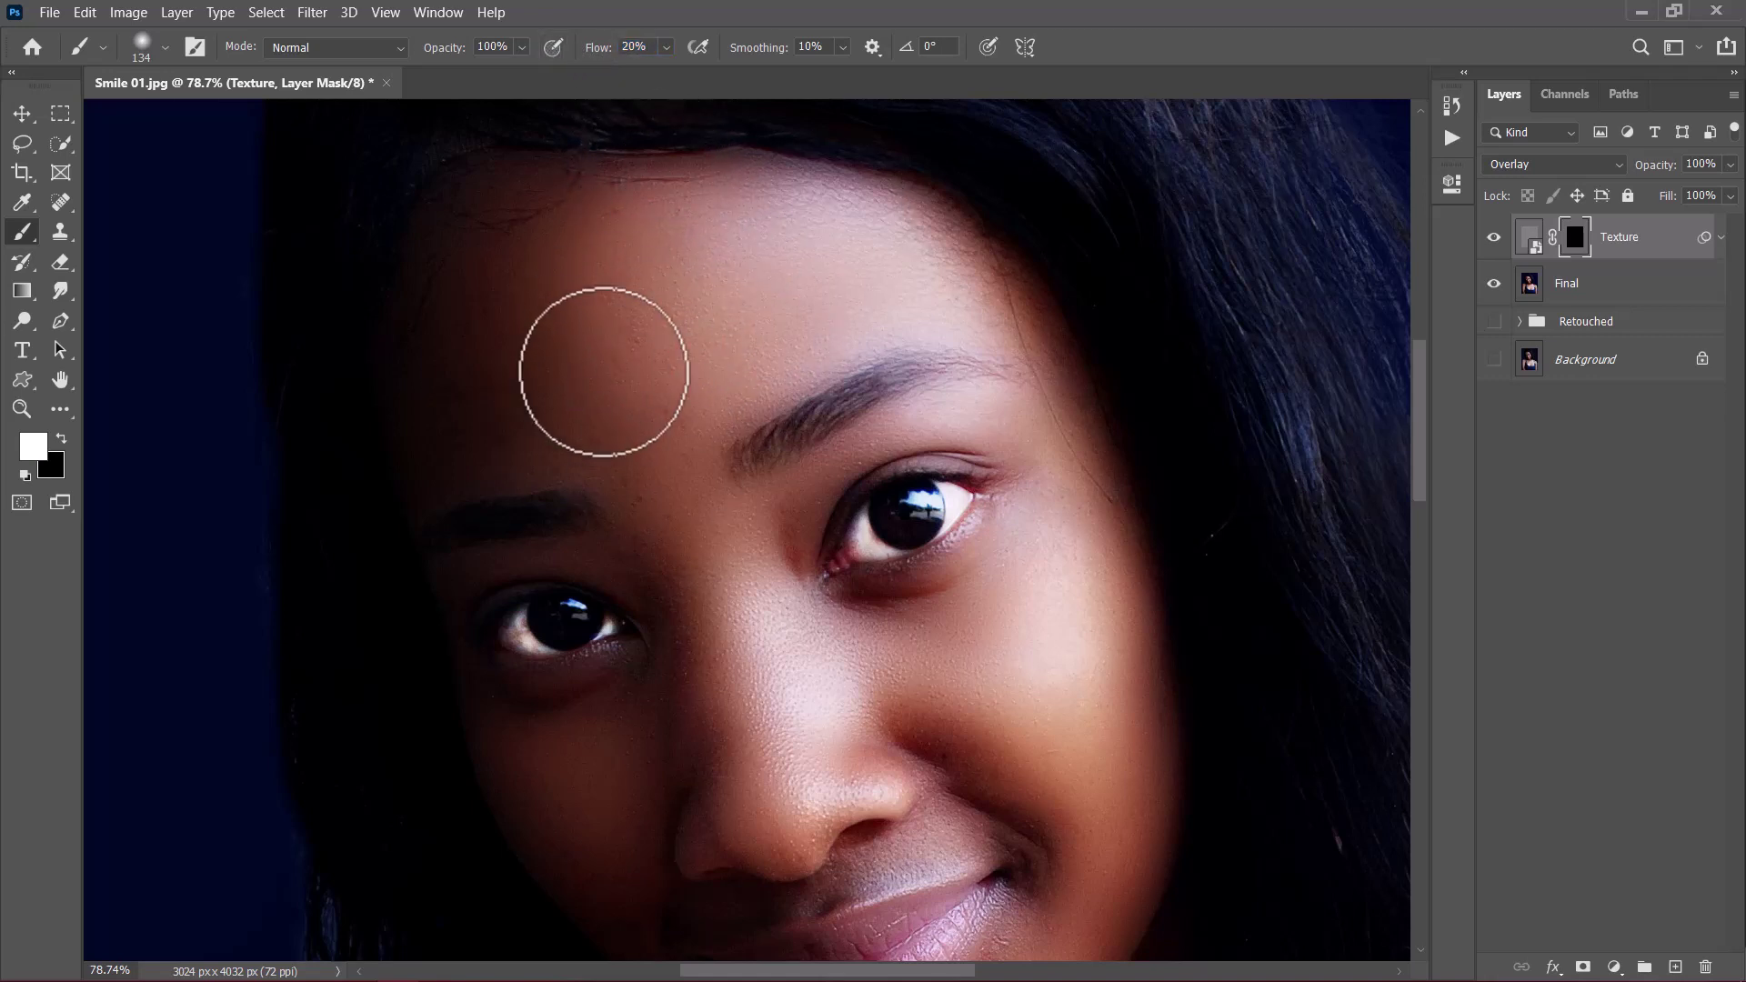
# Paint white on the Texture layer's mask over the forehead and upper face to reveal the skin texture there
pyautogui.scroll(3, 604, 371)
pyautogui.moveTo(604, 371)
pyautogui.mouseDown()
pyautogui.moveTo(679, 476)
pyautogui.moveTo(819, 453)
pyautogui.mouseUp()
pyautogui.moveTo(853, 356)
pyautogui.mouseDown()
pyautogui.moveTo(624, 214)
pyautogui.moveTo(772, 577)
pyautogui.moveTo(936, 226)
pyautogui.moveTo(780, 583)
pyautogui.moveTo(404, 523)
pyautogui.mouseUp()
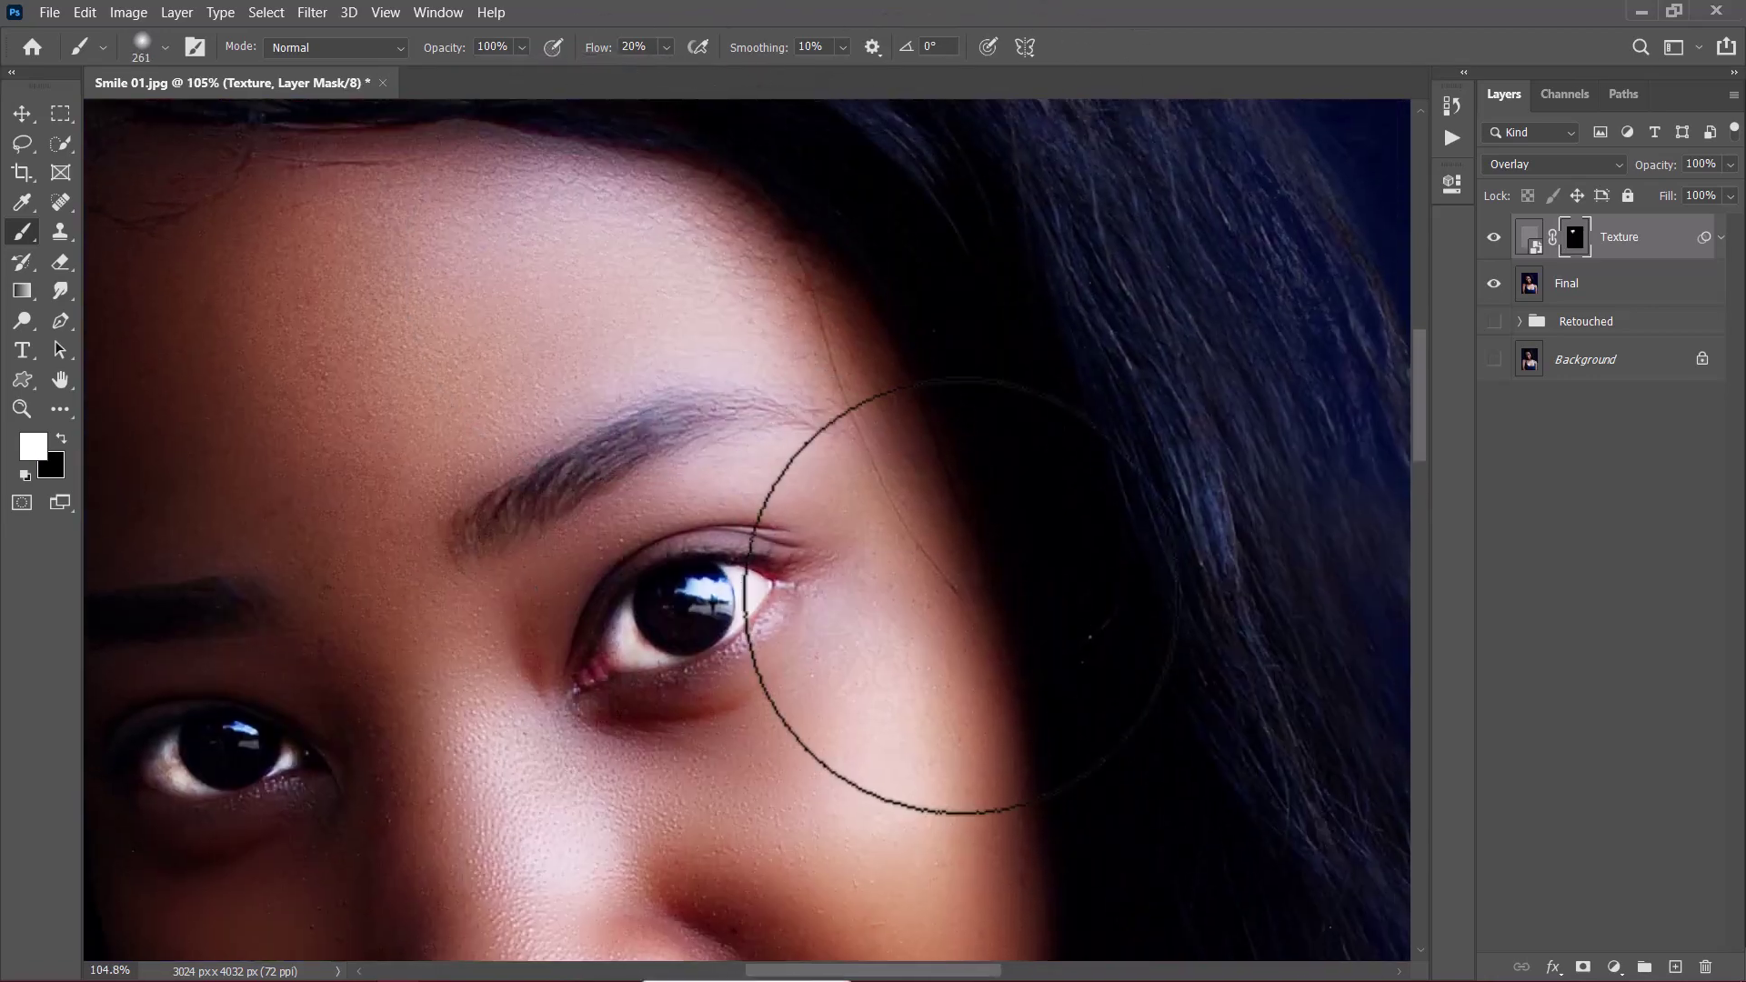
pyautogui.moveTo(788, 849); pyautogui.dragTo(834, 604)
# Set the brush flow to 100% and paint the skin texture in over the face and the shoulder and arm on the image's left side
pyautogui.moveTo(601, 47); pyautogui.dragTo(687, 48)
pyautogui.moveTo(932, 434)
pyautogui.mouseDown()
pyautogui.moveTo(819, 694)
pyautogui.moveTo(554, 460)
pyautogui.moveTo(589, 242)
pyautogui.moveTo(506, 386)
pyautogui.mouseUp()
pyautogui.moveTo(666, 660)
pyautogui.mouseDown()
pyautogui.moveTo(946, 379)
pyautogui.moveTo(1100, 345)
pyautogui.mouseUp()
pyautogui.moveTo(724, 394)
pyautogui.mouseDown()
pyautogui.moveTo(749, 472)
pyautogui.moveTo(567, 336)
pyautogui.mouseUp()
pyautogui.moveTo(1095, 737); pyautogui.dragTo(929, 764)
pyautogui.moveTo(1173, 569)
pyautogui.mouseDown()
pyautogui.moveTo(870, 755)
pyautogui.moveTo(804, 823)
pyautogui.moveTo(834, 319)
pyautogui.mouseUp()
pyautogui.scroll(-2, 773, 855)
pyautogui.scroll(1, 763, 733)
pyautogui.moveTo(763, 732)
pyautogui.mouseDown()
pyautogui.moveTo(857, 573)
pyautogui.moveTo(723, 489)
pyautogui.moveTo(1095, 752)
pyautogui.moveTo(554, 464)
pyautogui.moveTo(1036, 715)
pyautogui.mouseUp()
pyautogui.moveTo(671, 285)
pyautogui.mouseDown()
pyautogui.moveTo(508, 683)
pyautogui.moveTo(600, 730)
pyautogui.mouseUp()
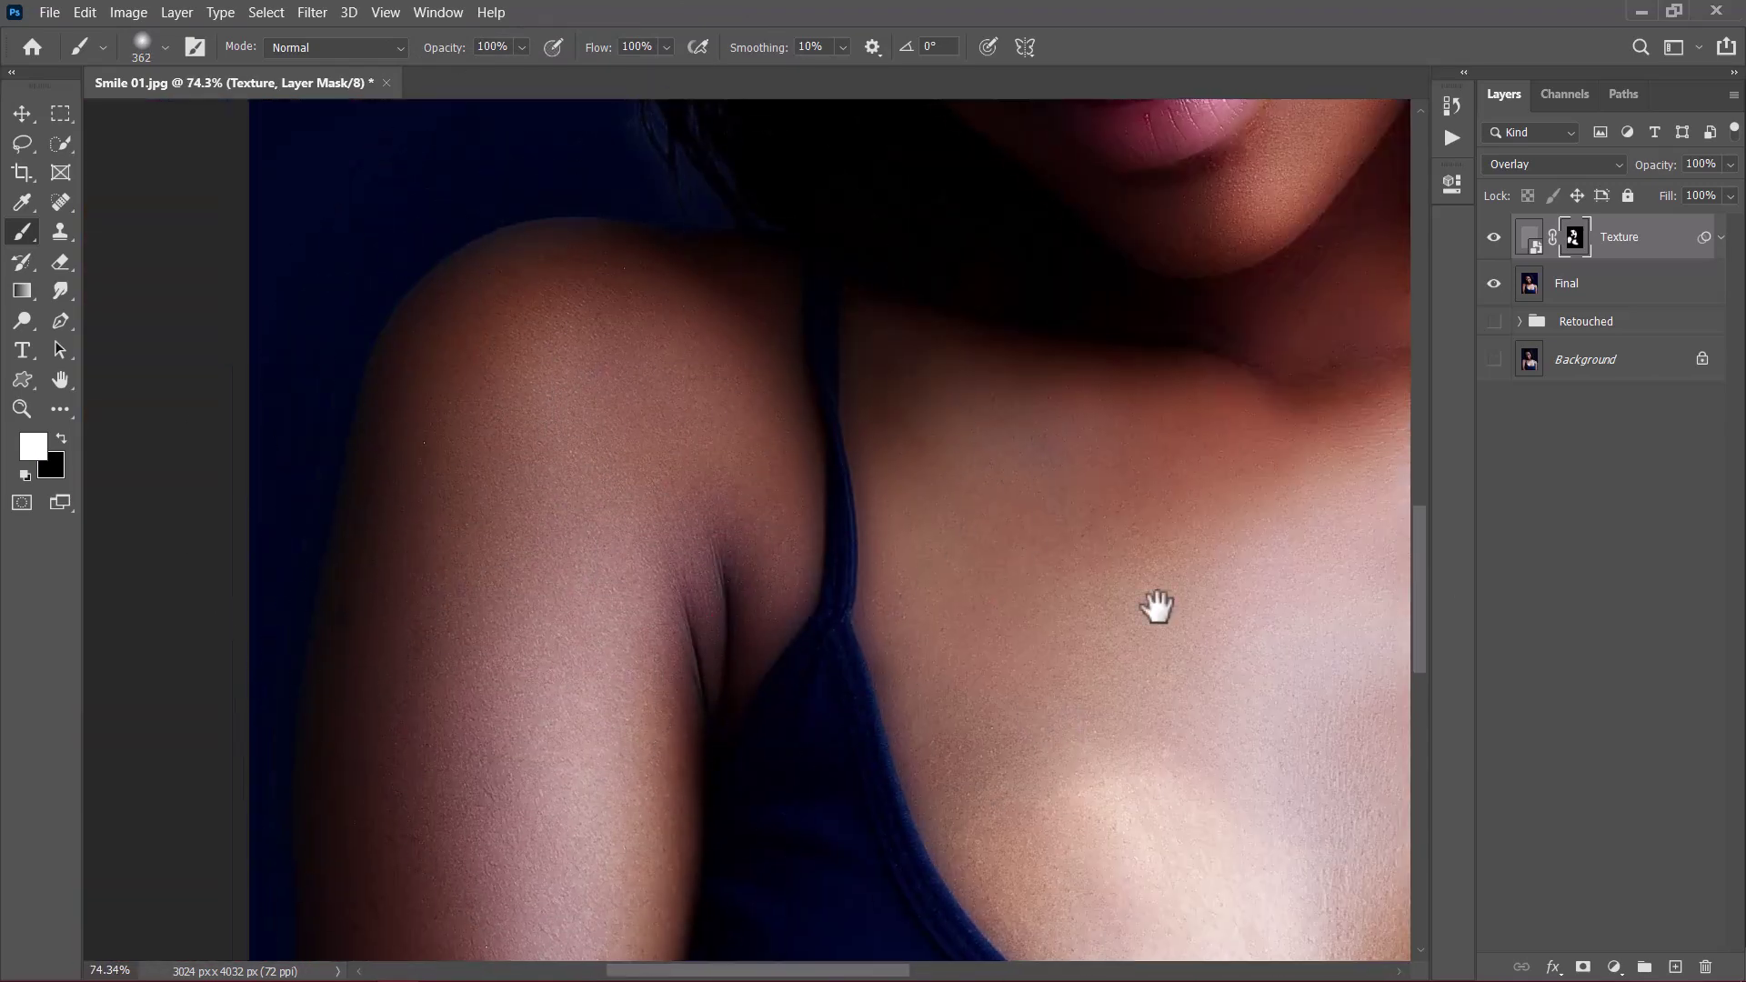
# Paint white on the Texture layer's mask over the chest and the shoulder and arm on the image's right side
pyautogui.moveTo(1158, 608); pyautogui.dragTo(389, 978)
pyautogui.moveTo(834, 549)
pyautogui.mouseDown()
pyautogui.moveTo(703, 694)
pyautogui.moveTo(788, 630)
pyautogui.mouseUp()
pyautogui.moveTo(1071, 730); pyautogui.dragTo(950, 366)
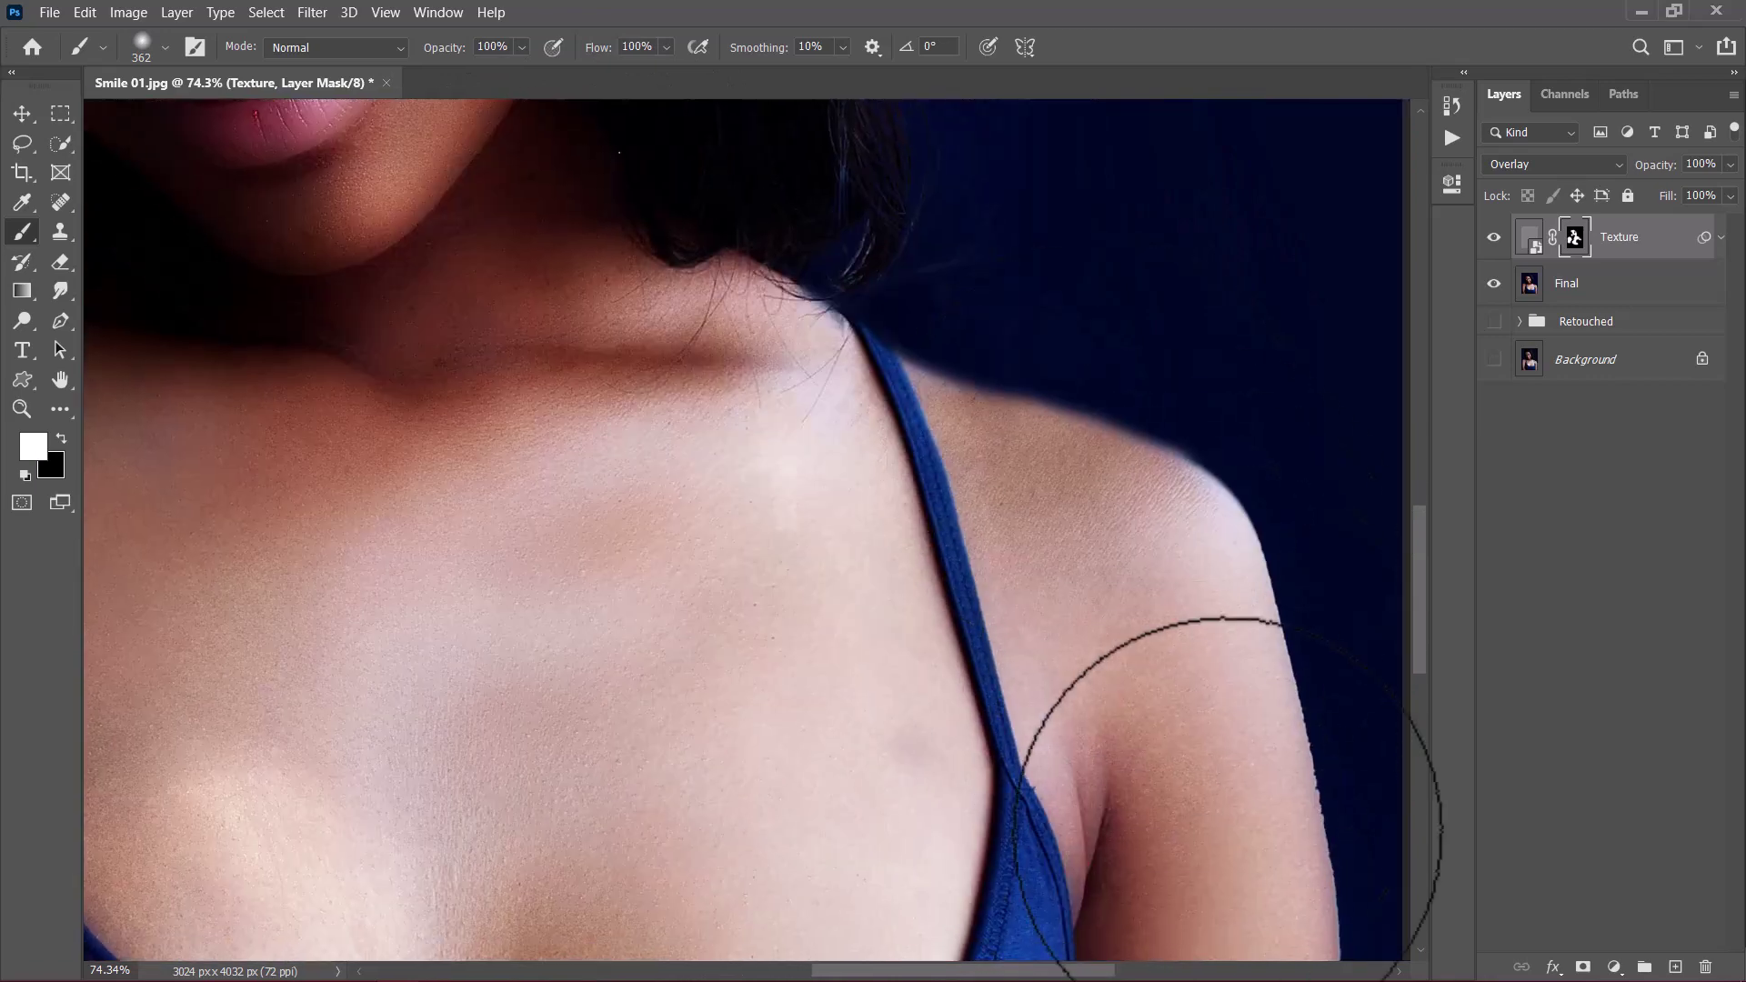
pyautogui.moveTo(777, 764); pyautogui.dragTo(1052, 363)
pyautogui.moveTo(1123, 619)
pyautogui.mouseDown()
pyautogui.moveTo(912, 615)
pyautogui.moveTo(983, 634)
pyautogui.mouseUp()
pyautogui.moveTo(1274, 660); pyautogui.dragTo(1278, 475)
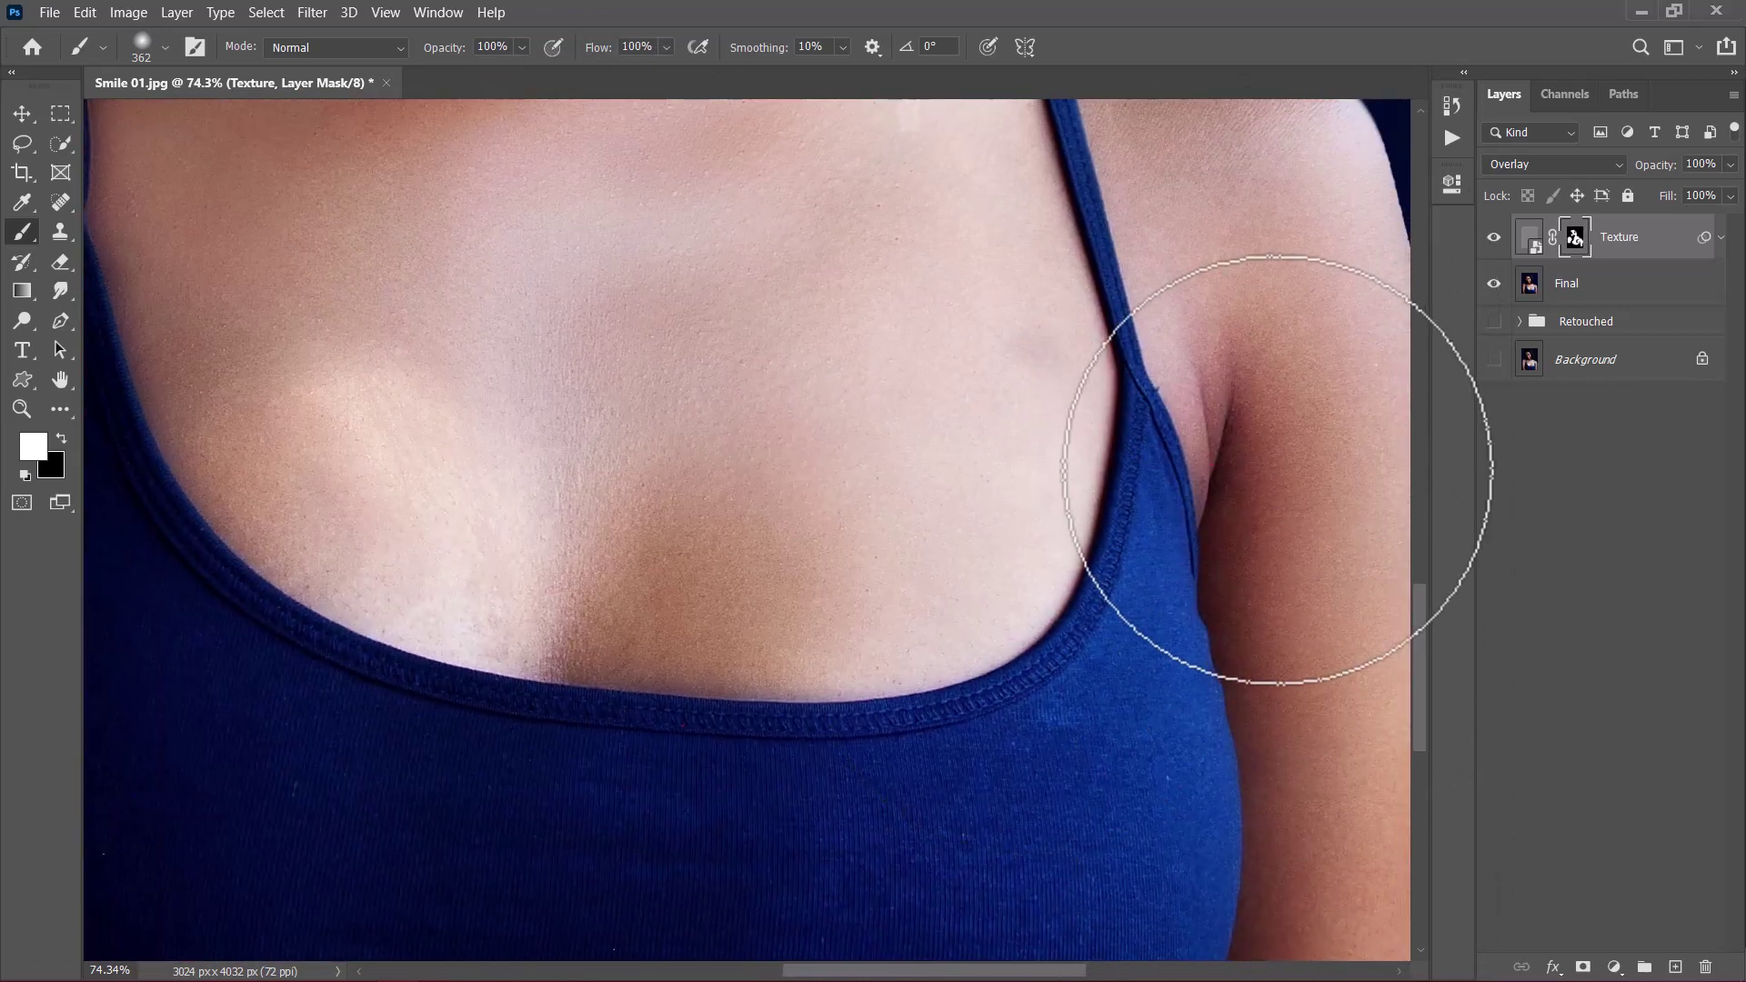
pyautogui.scroll(-3, 1279, 475)
pyautogui.moveTo(1000, 227); pyautogui.dragTo(1108, 871)
pyautogui.scroll(3, 624, 336)
pyautogui.moveTo(667, 145)
pyautogui.mouseDown()
pyautogui.moveTo(837, 491)
pyautogui.moveTo(827, 405)
pyautogui.mouseUp()
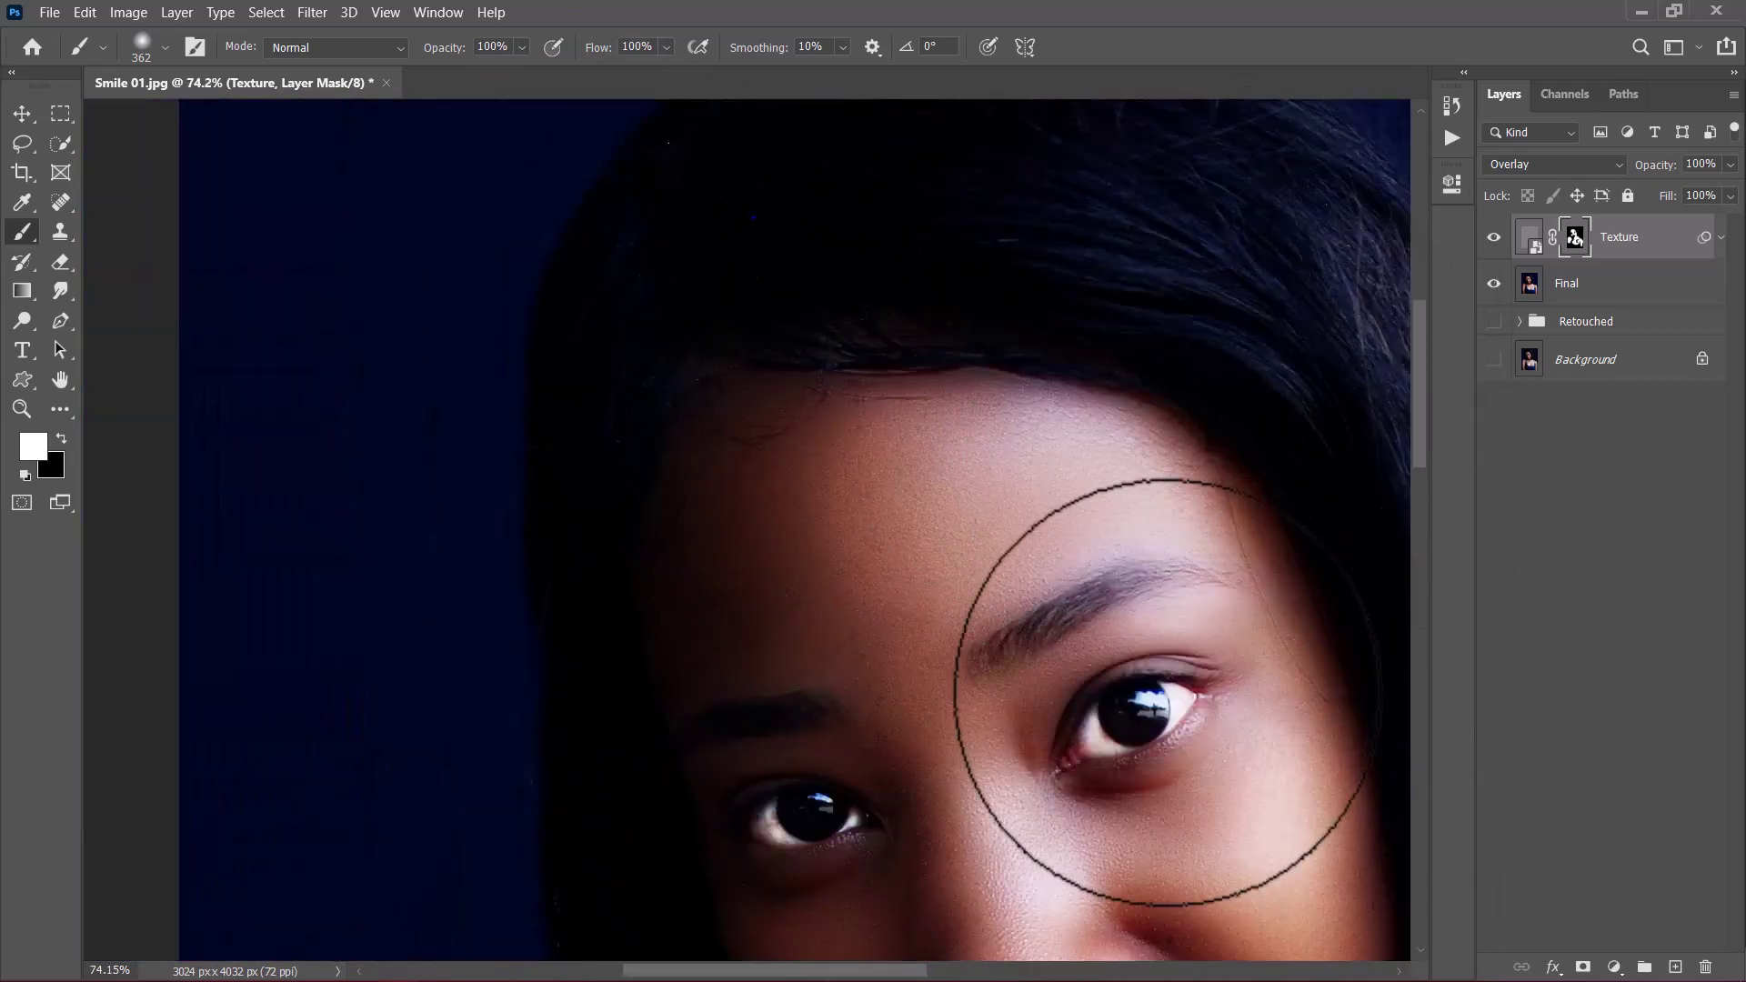
pyautogui.moveTo(1210, 748); pyautogui.dragTo(959, 527)
pyautogui.scroll(-3, 958, 526)
pyautogui.moveTo(1005, 703); pyautogui.dragTo(1049, 596)
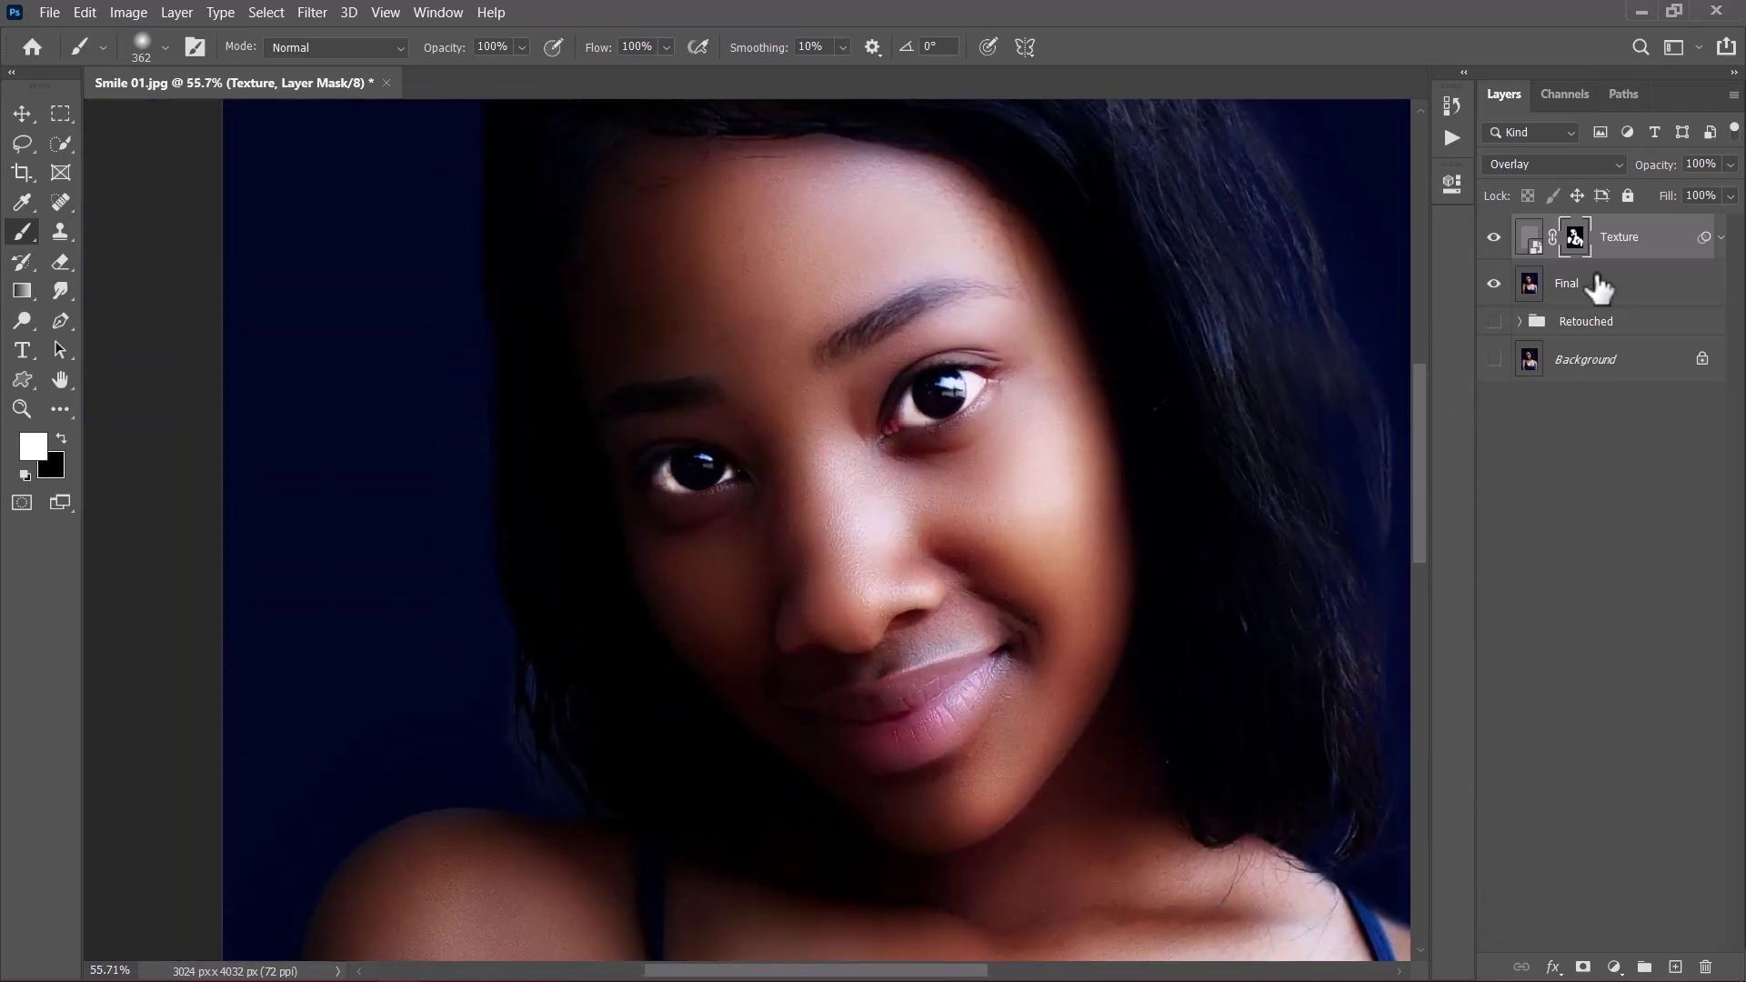
# Group the Texture and Final layers together and name the group Final
pyautogui.click(1622, 291)
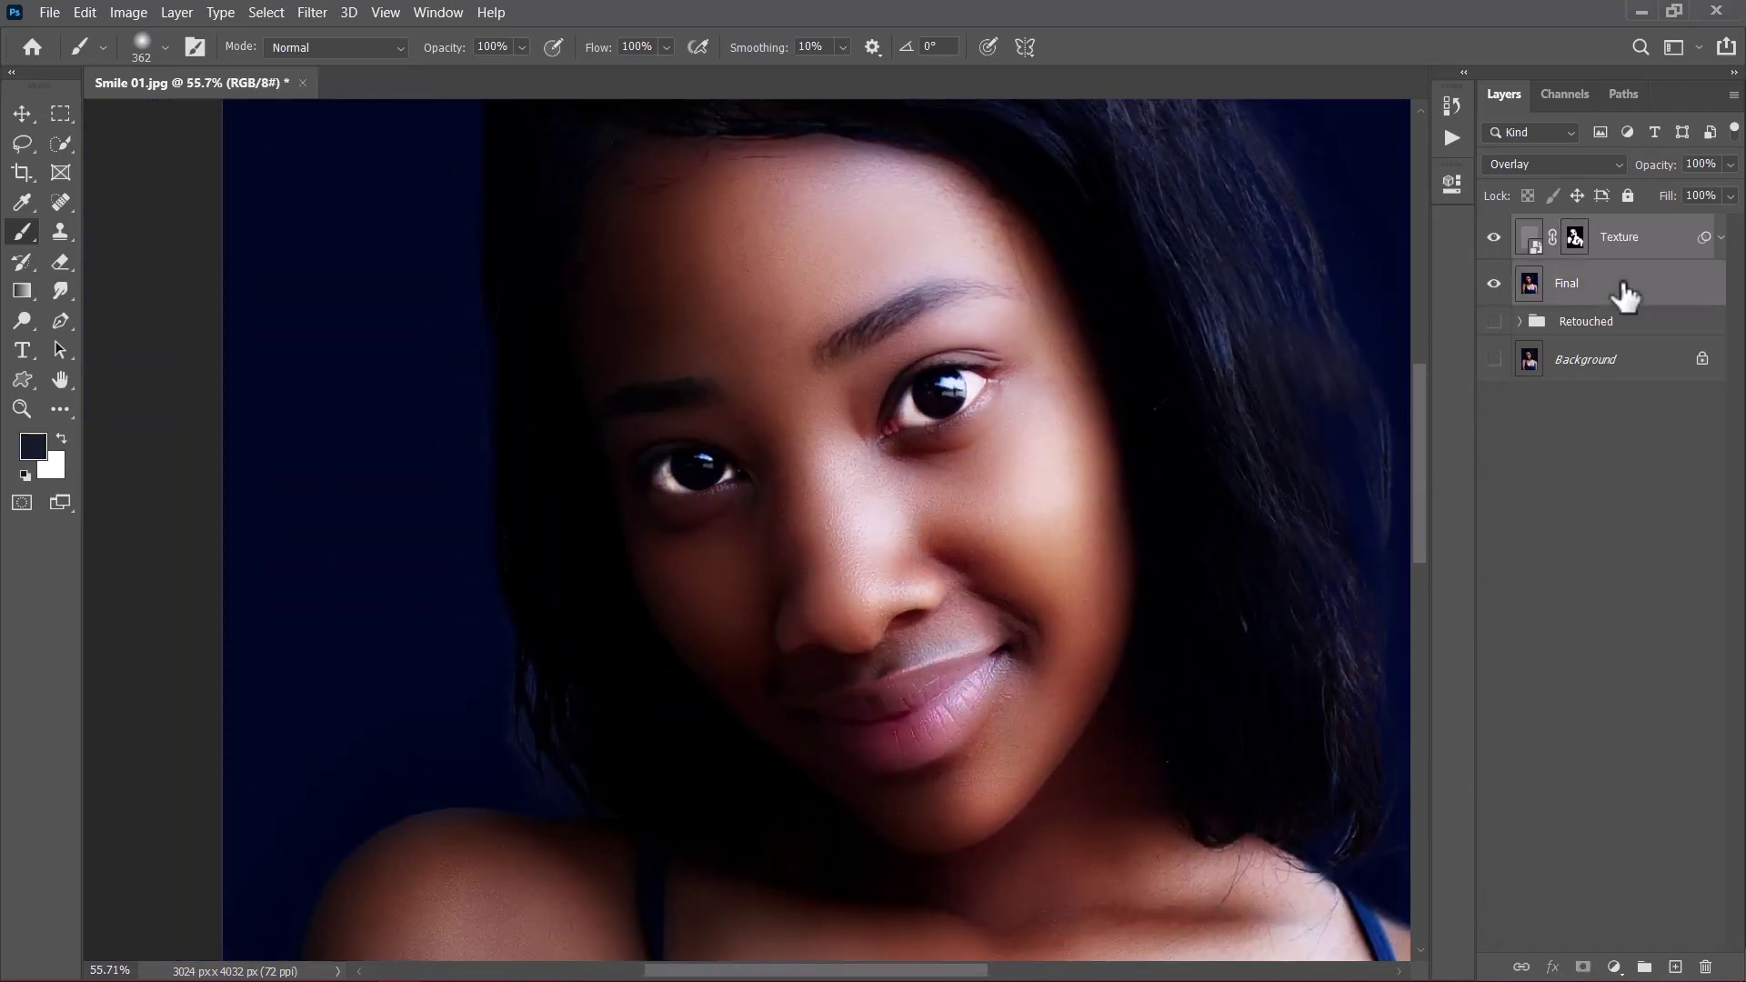
pyautogui.hotkey('ctrl', 'g')
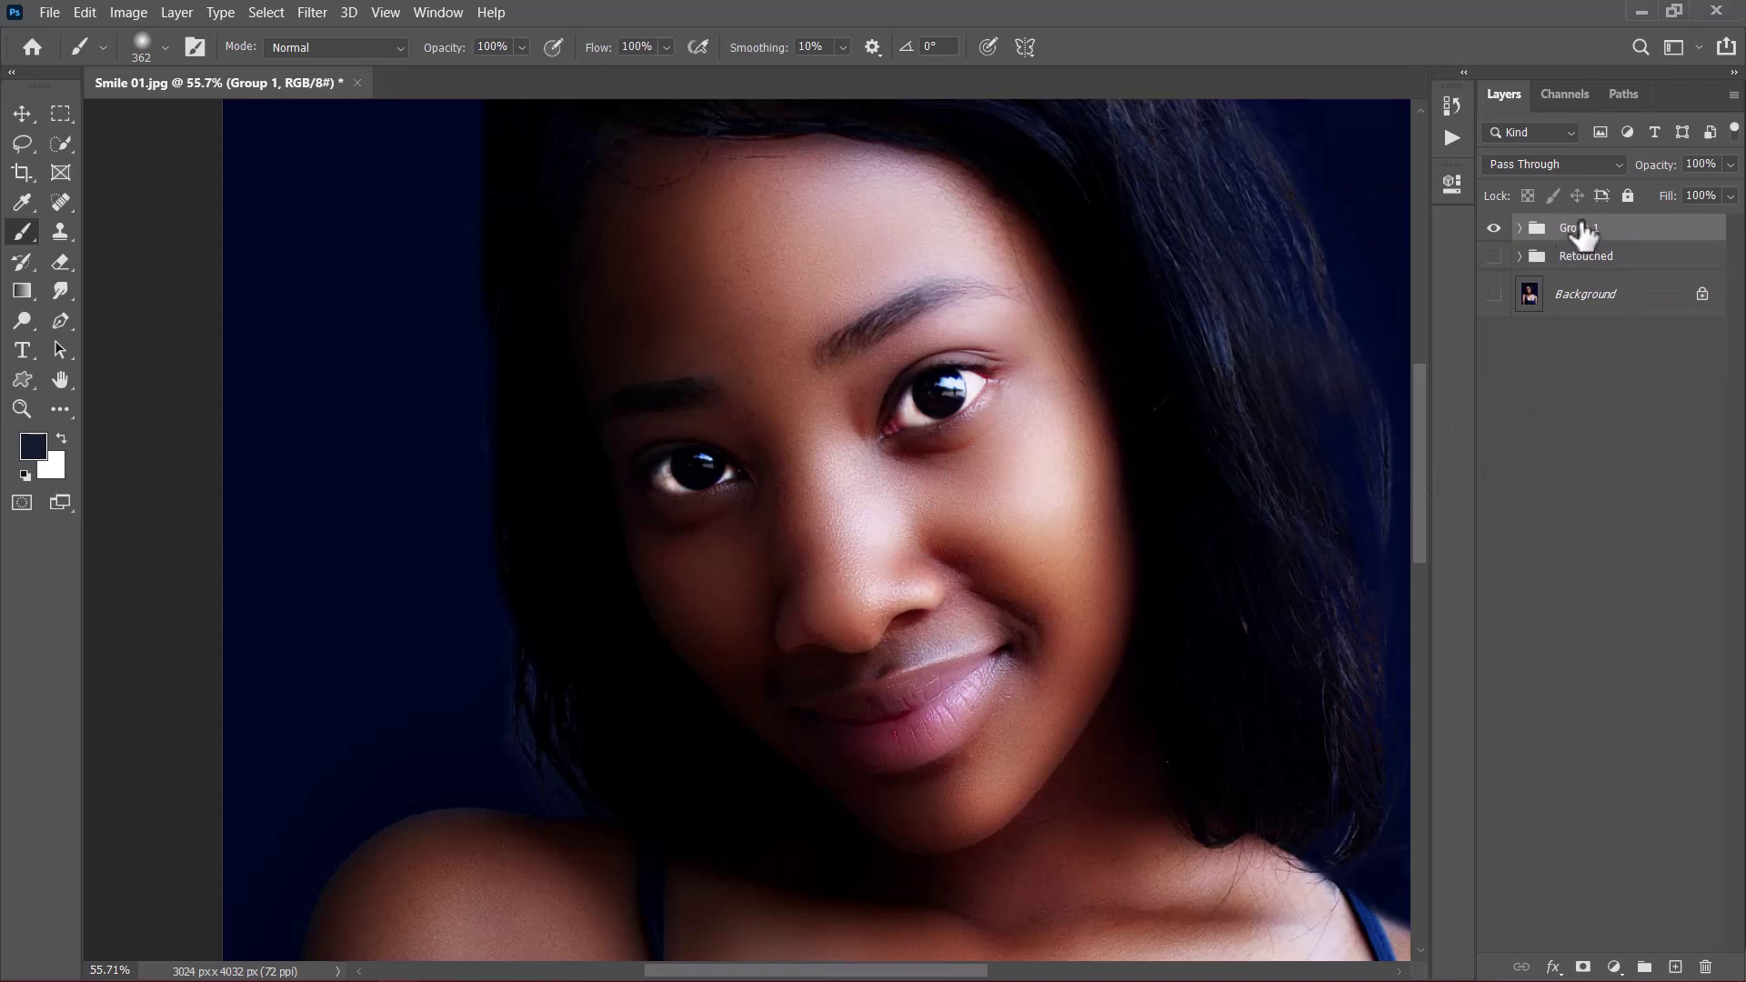
pyautogui.scroll(-2, 1072, 546)
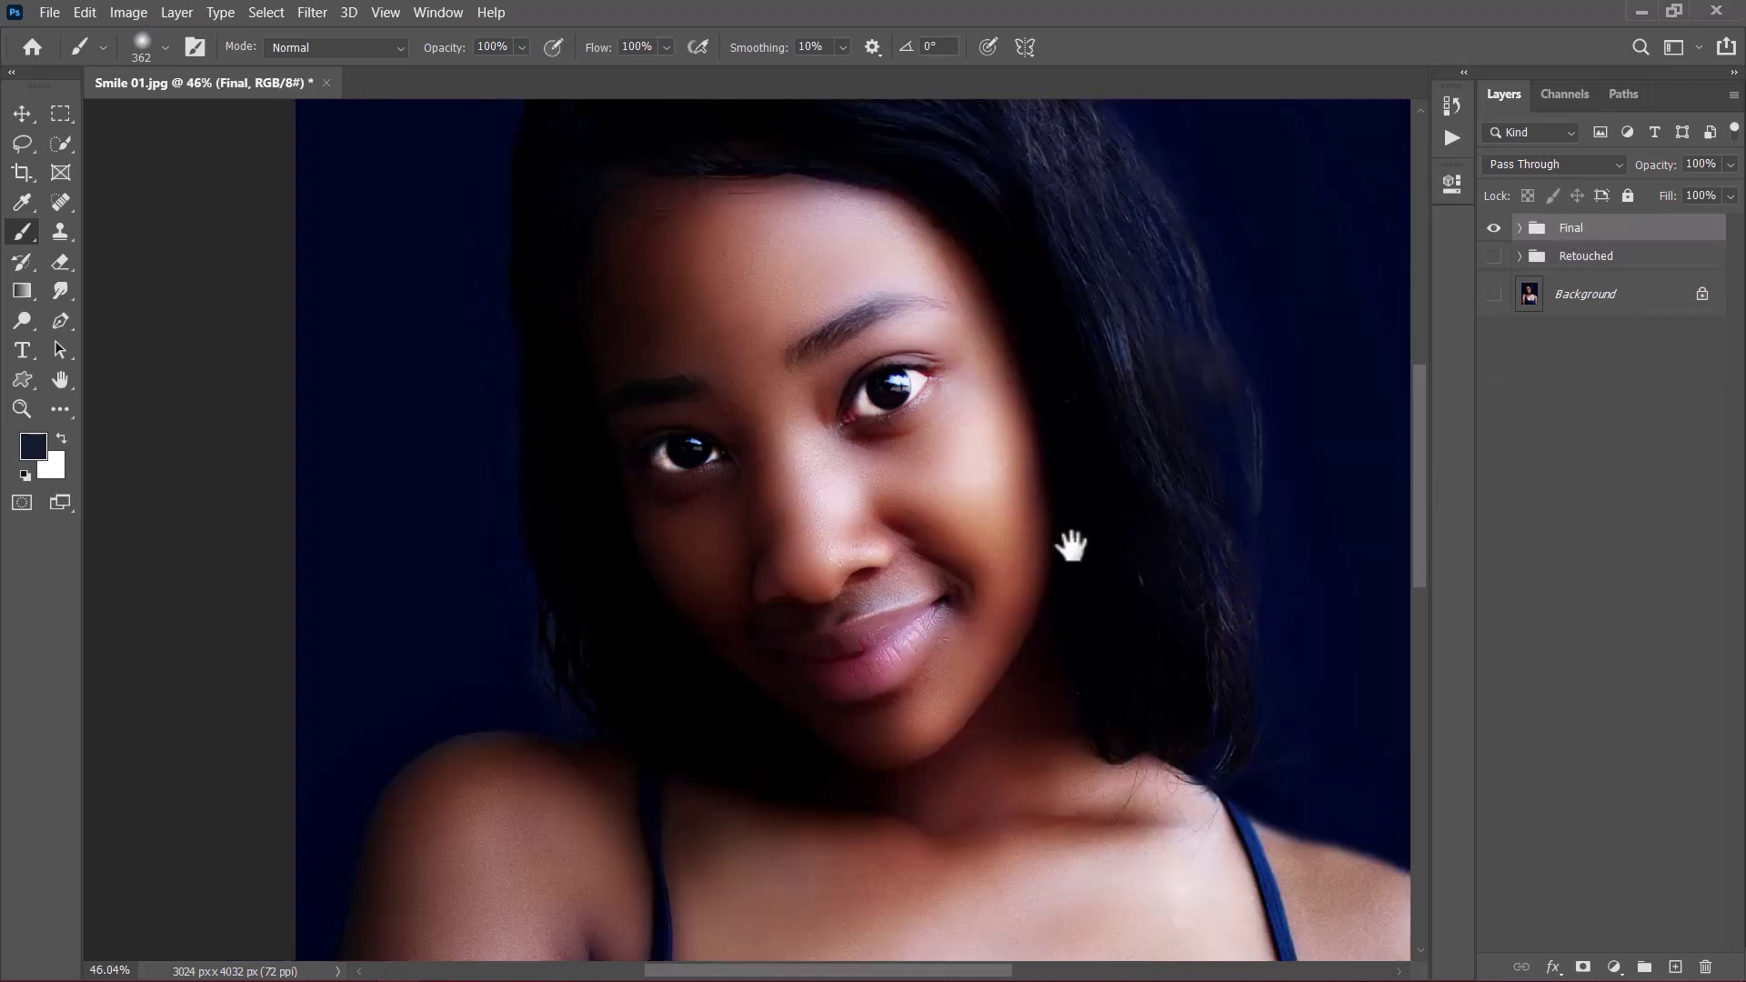
# Compare the original Background, the Retouched group and the Final group by switching their visibility, ending with all of them shown
pyautogui.click(1493, 228)
pyautogui.click(1493, 293)
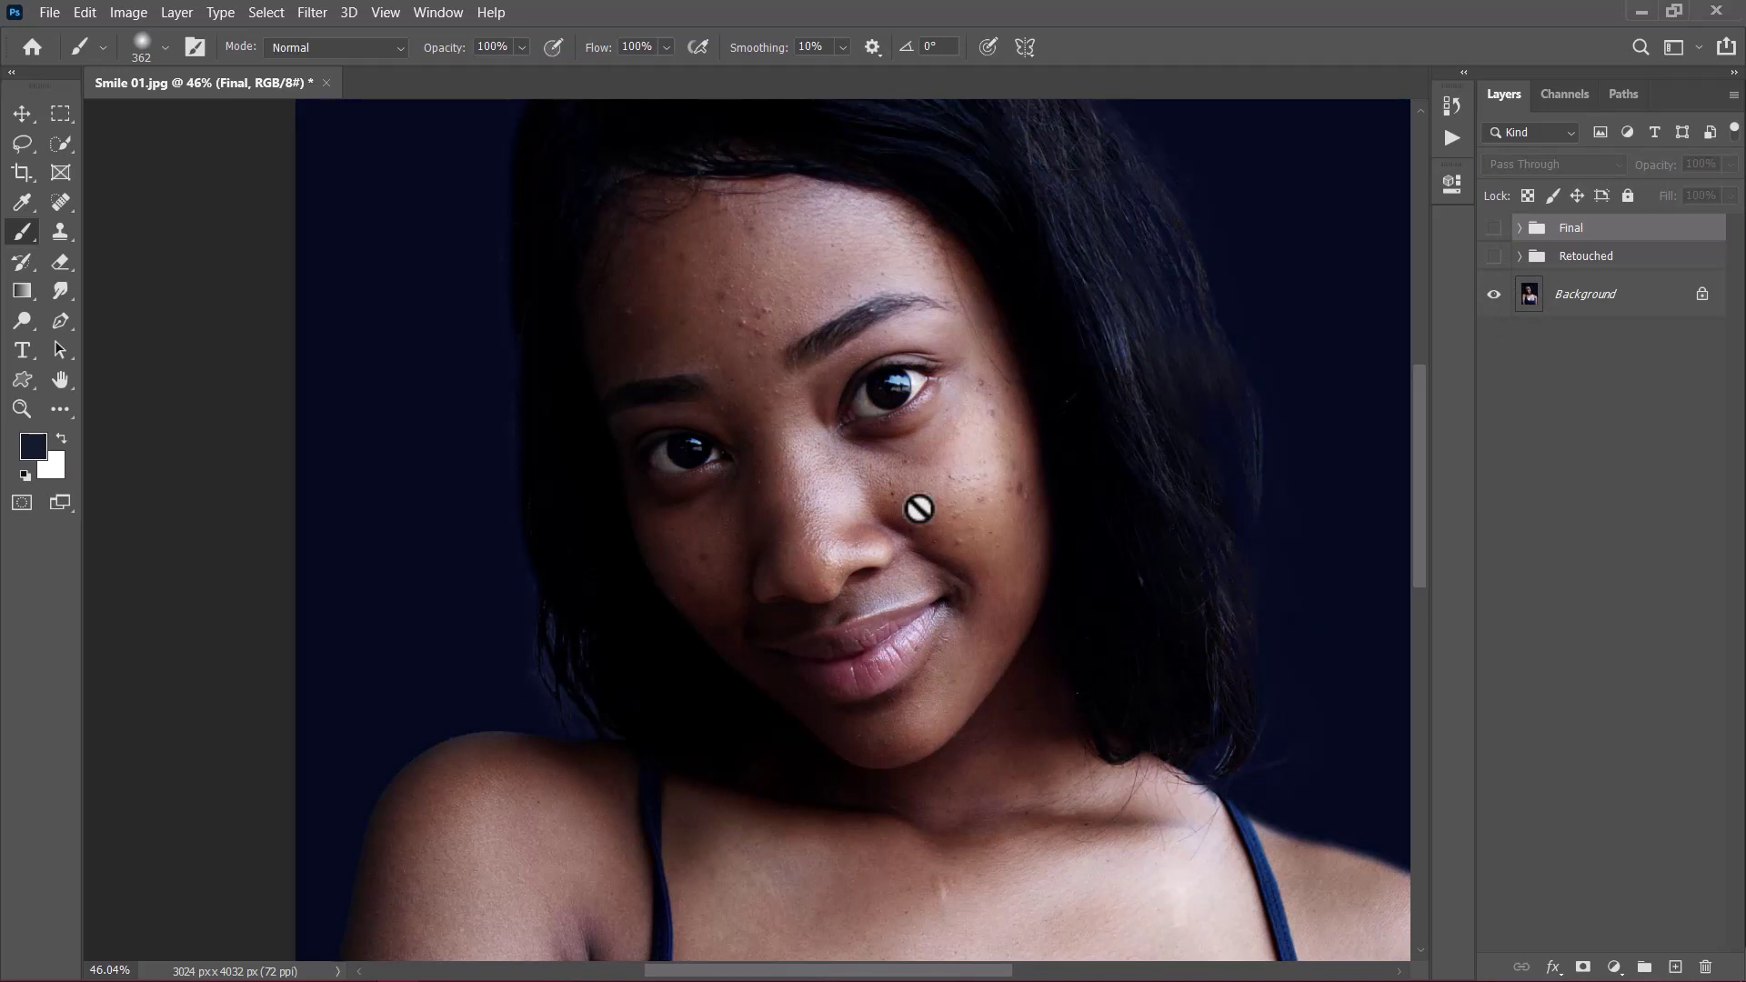
pyautogui.click(1493, 256)
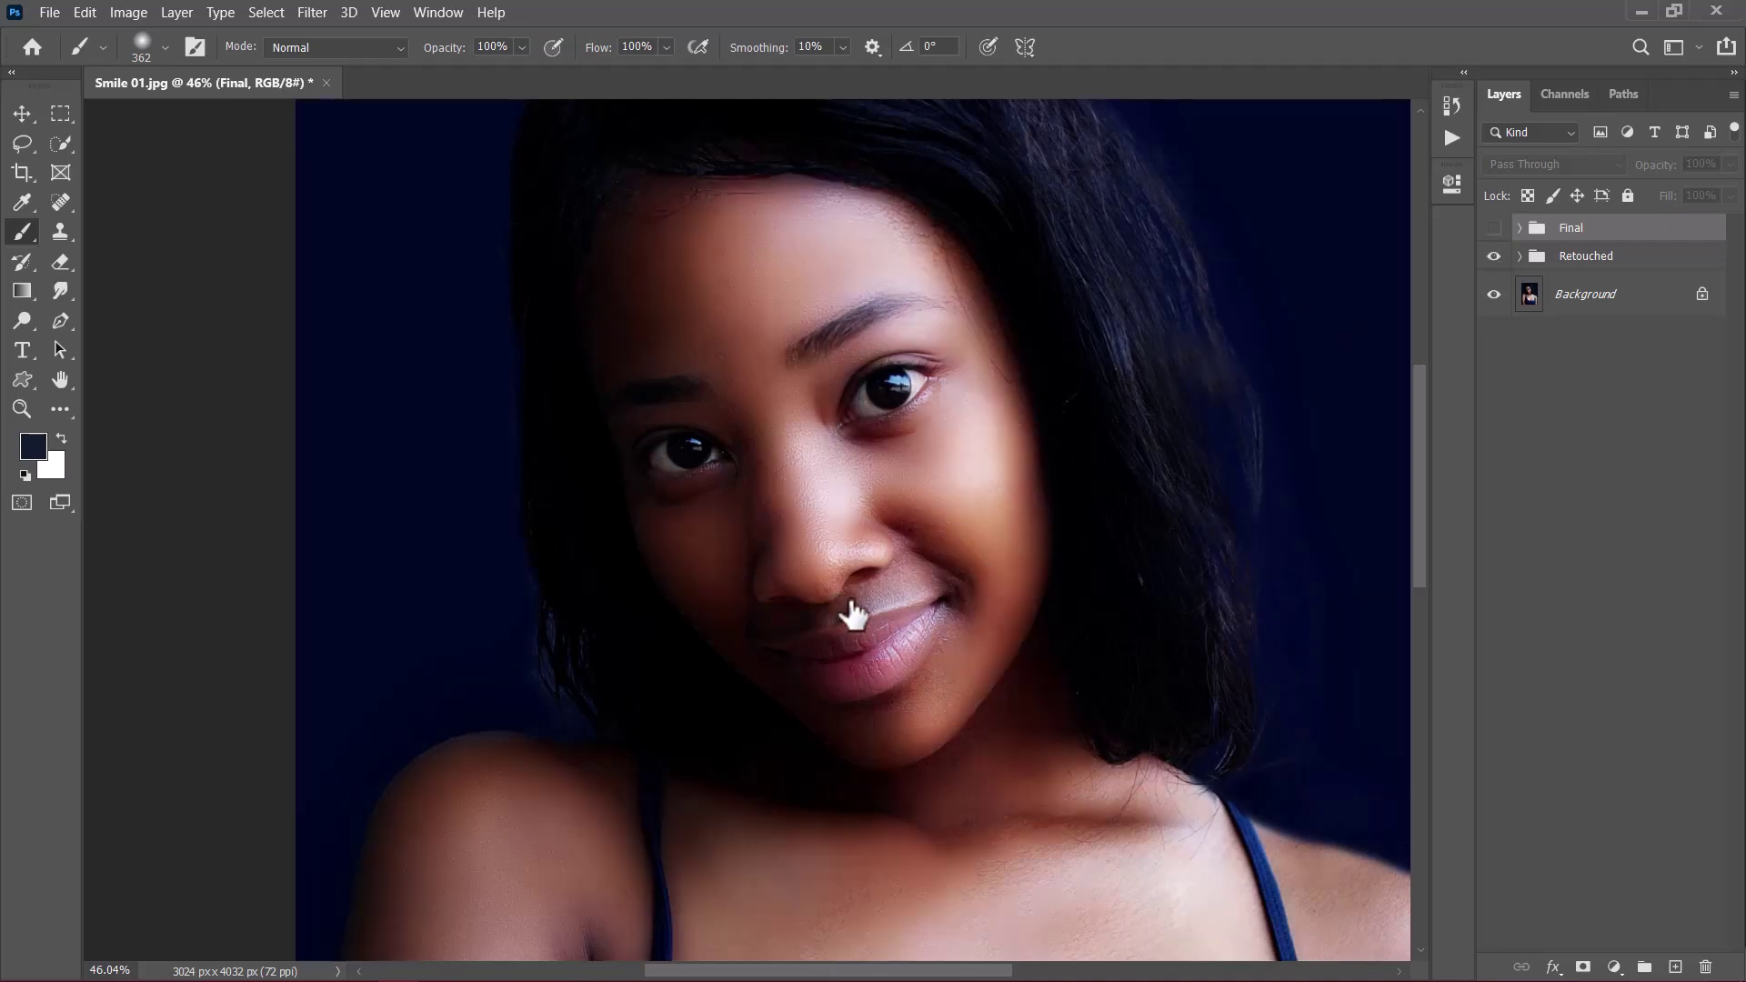
pyautogui.click(1495, 228)
pyautogui.click(1494, 228)
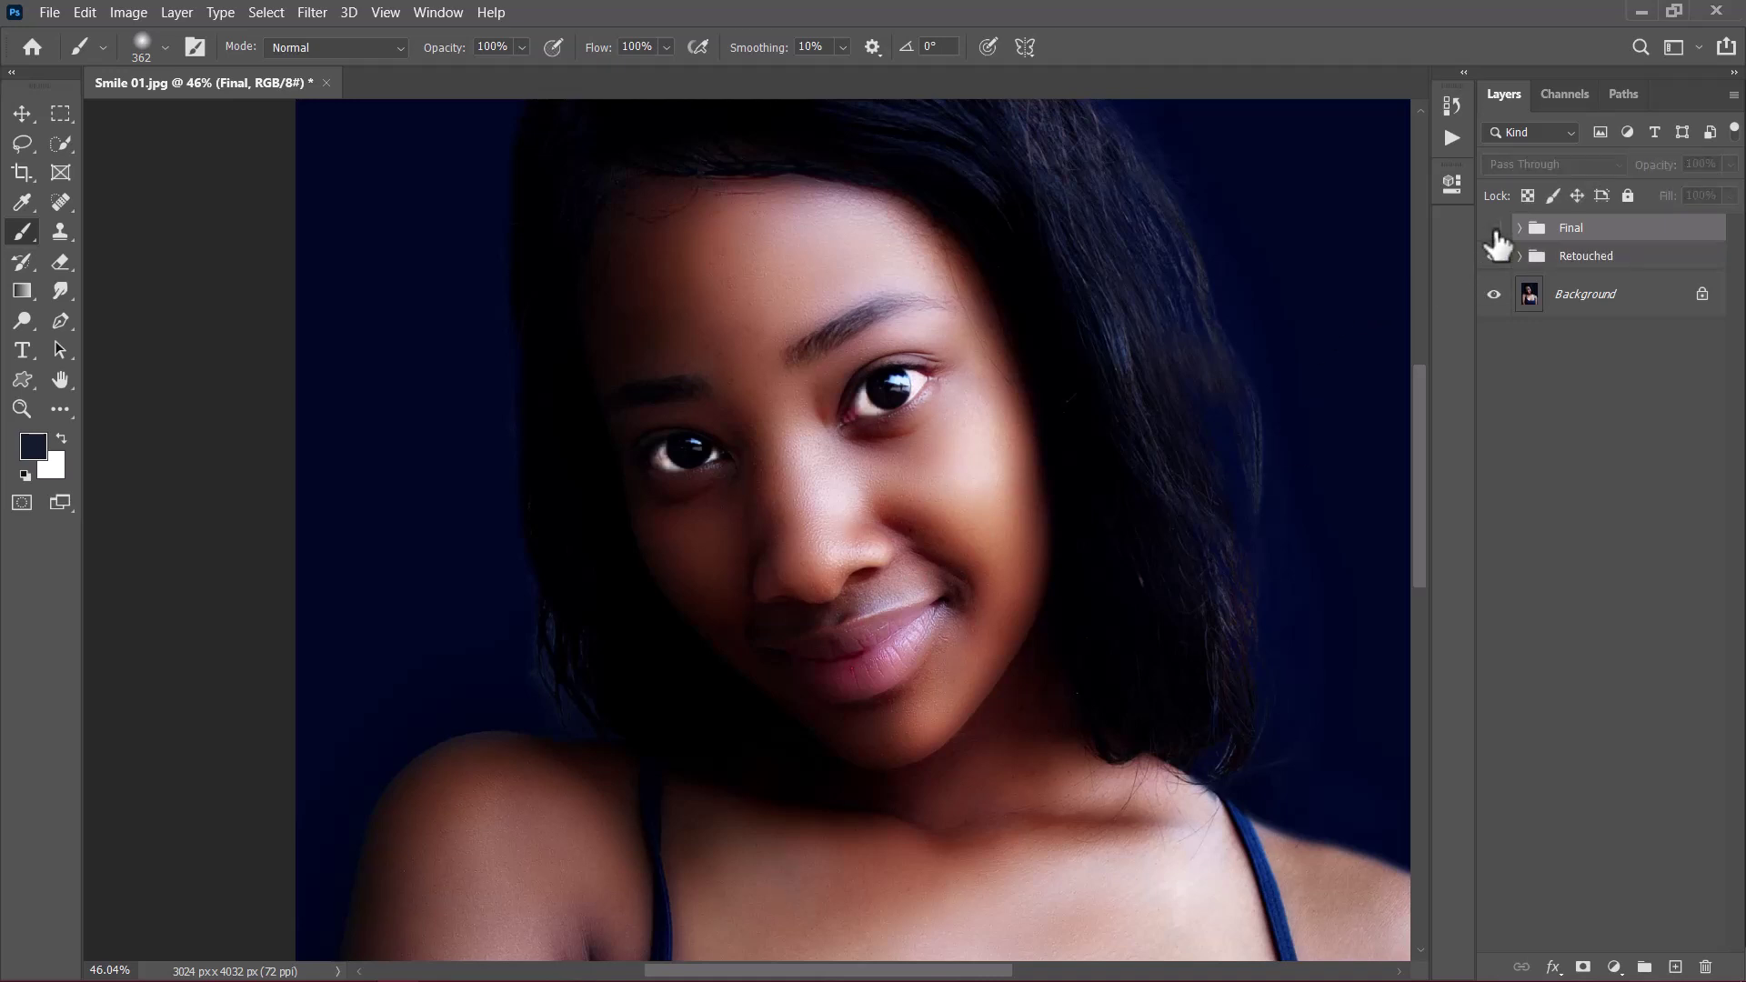
pyautogui.click(1494, 228)
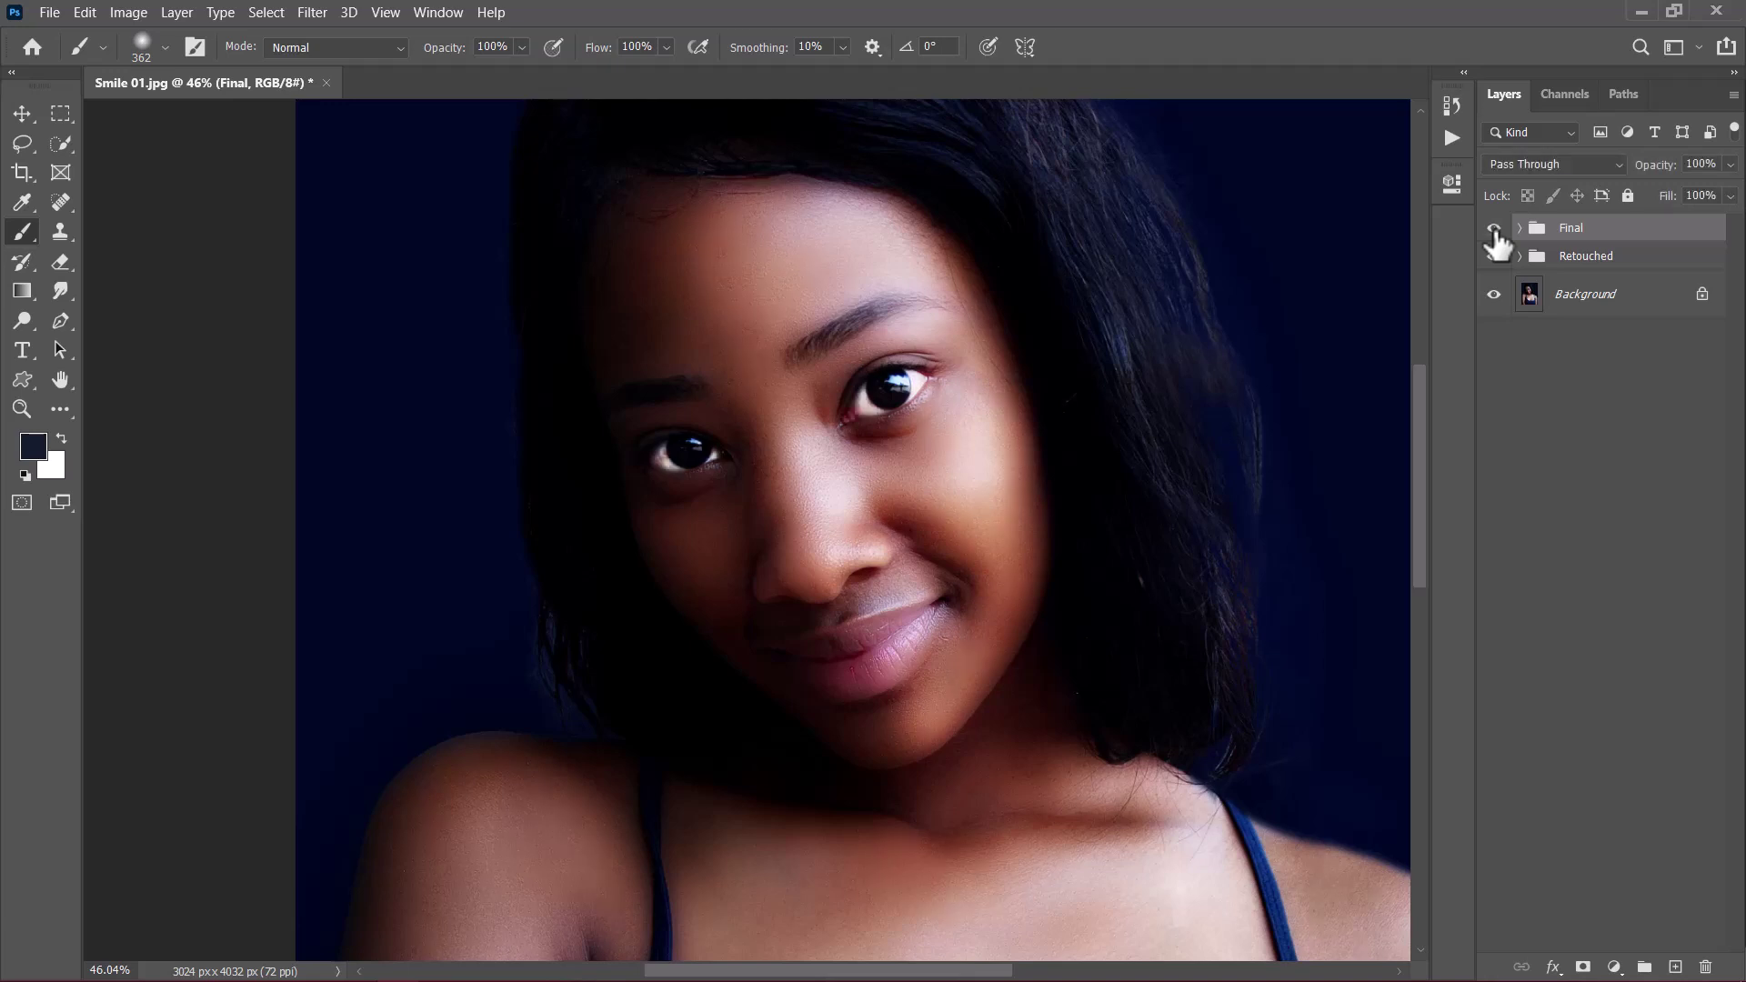